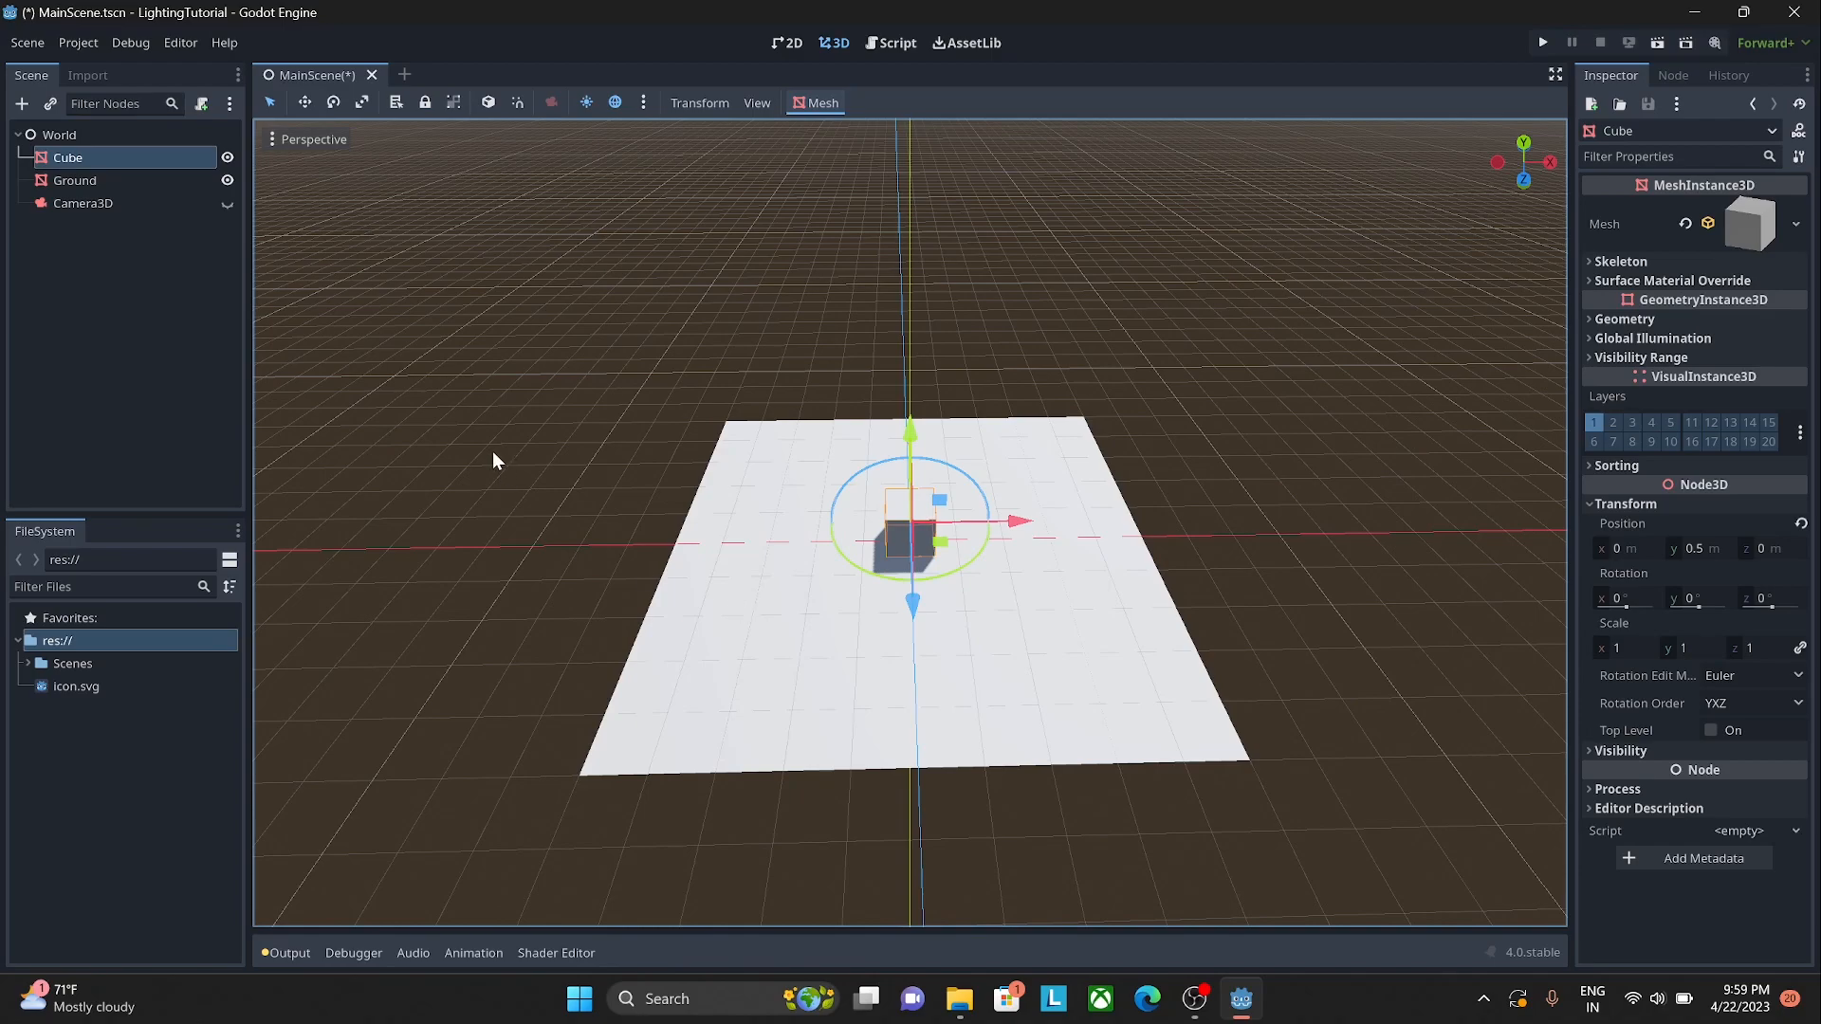
Step: Turn off the viewport's preview environment and preview sunlight, and deselect the cube
click(610, 103)
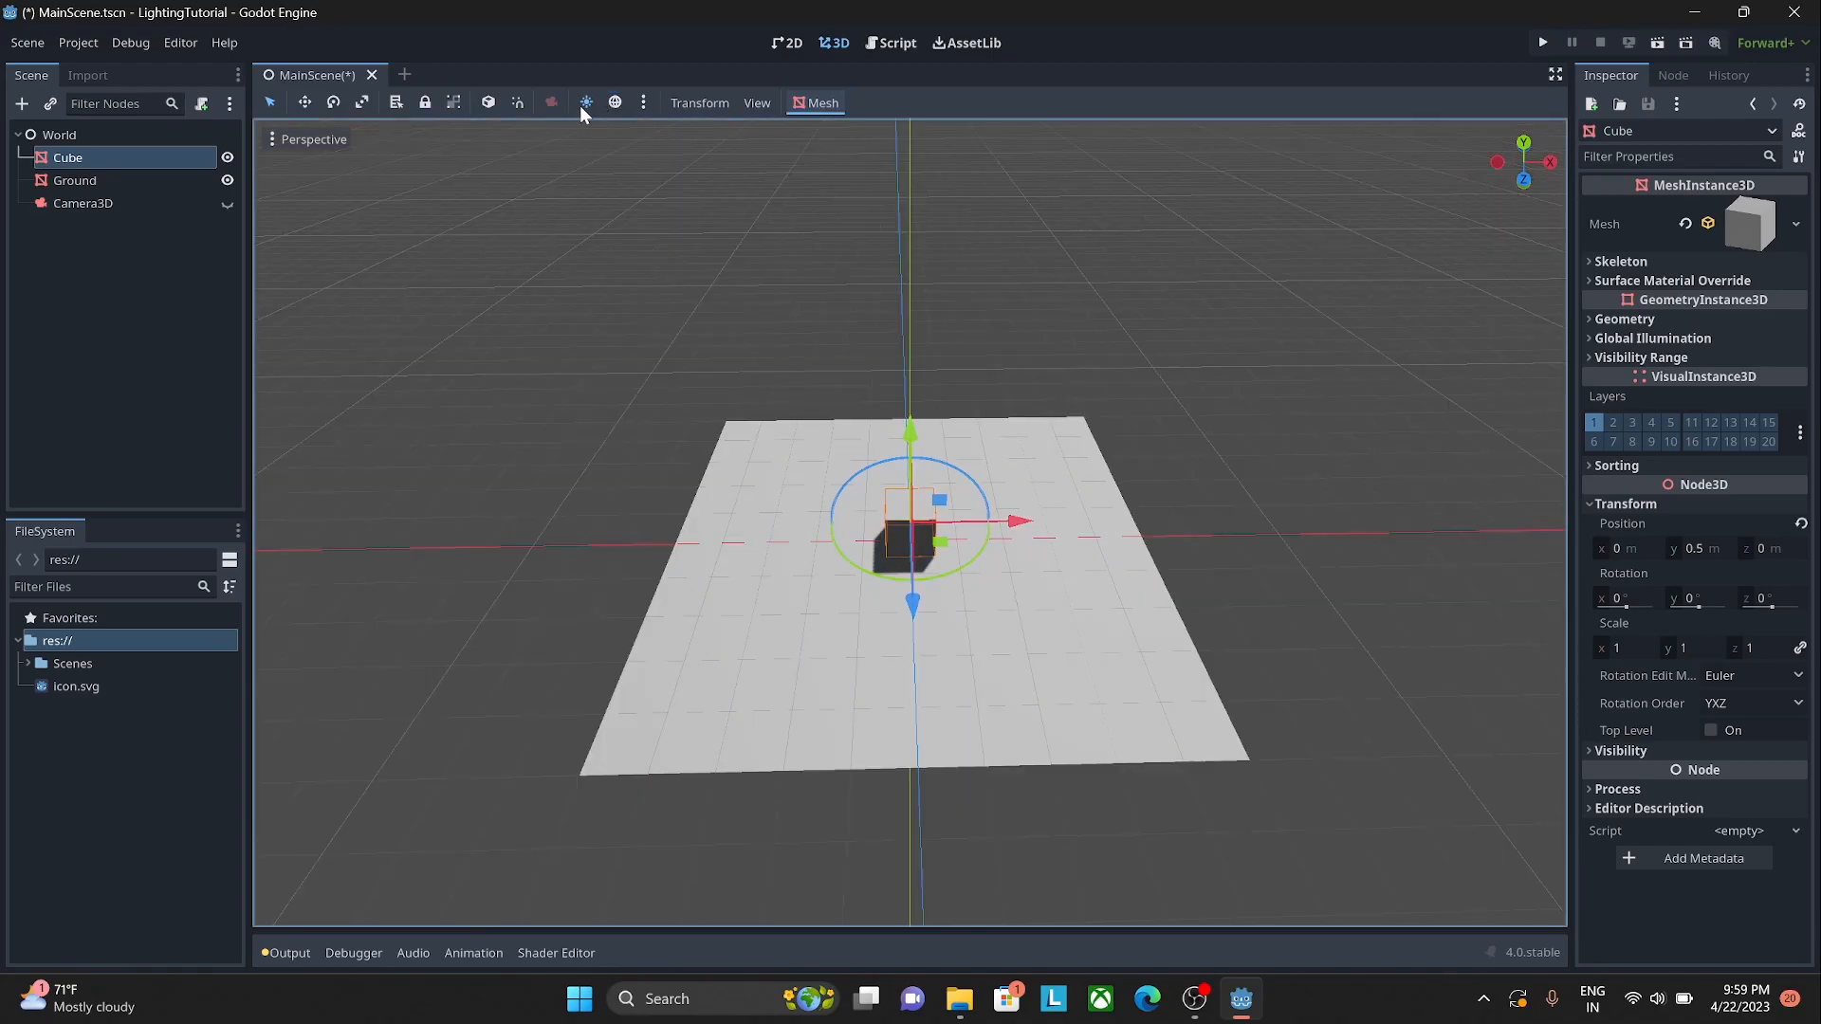
click(586, 103)
scroll(920, 544, up, 2)
middle_drag(747, 582, 895, 594)
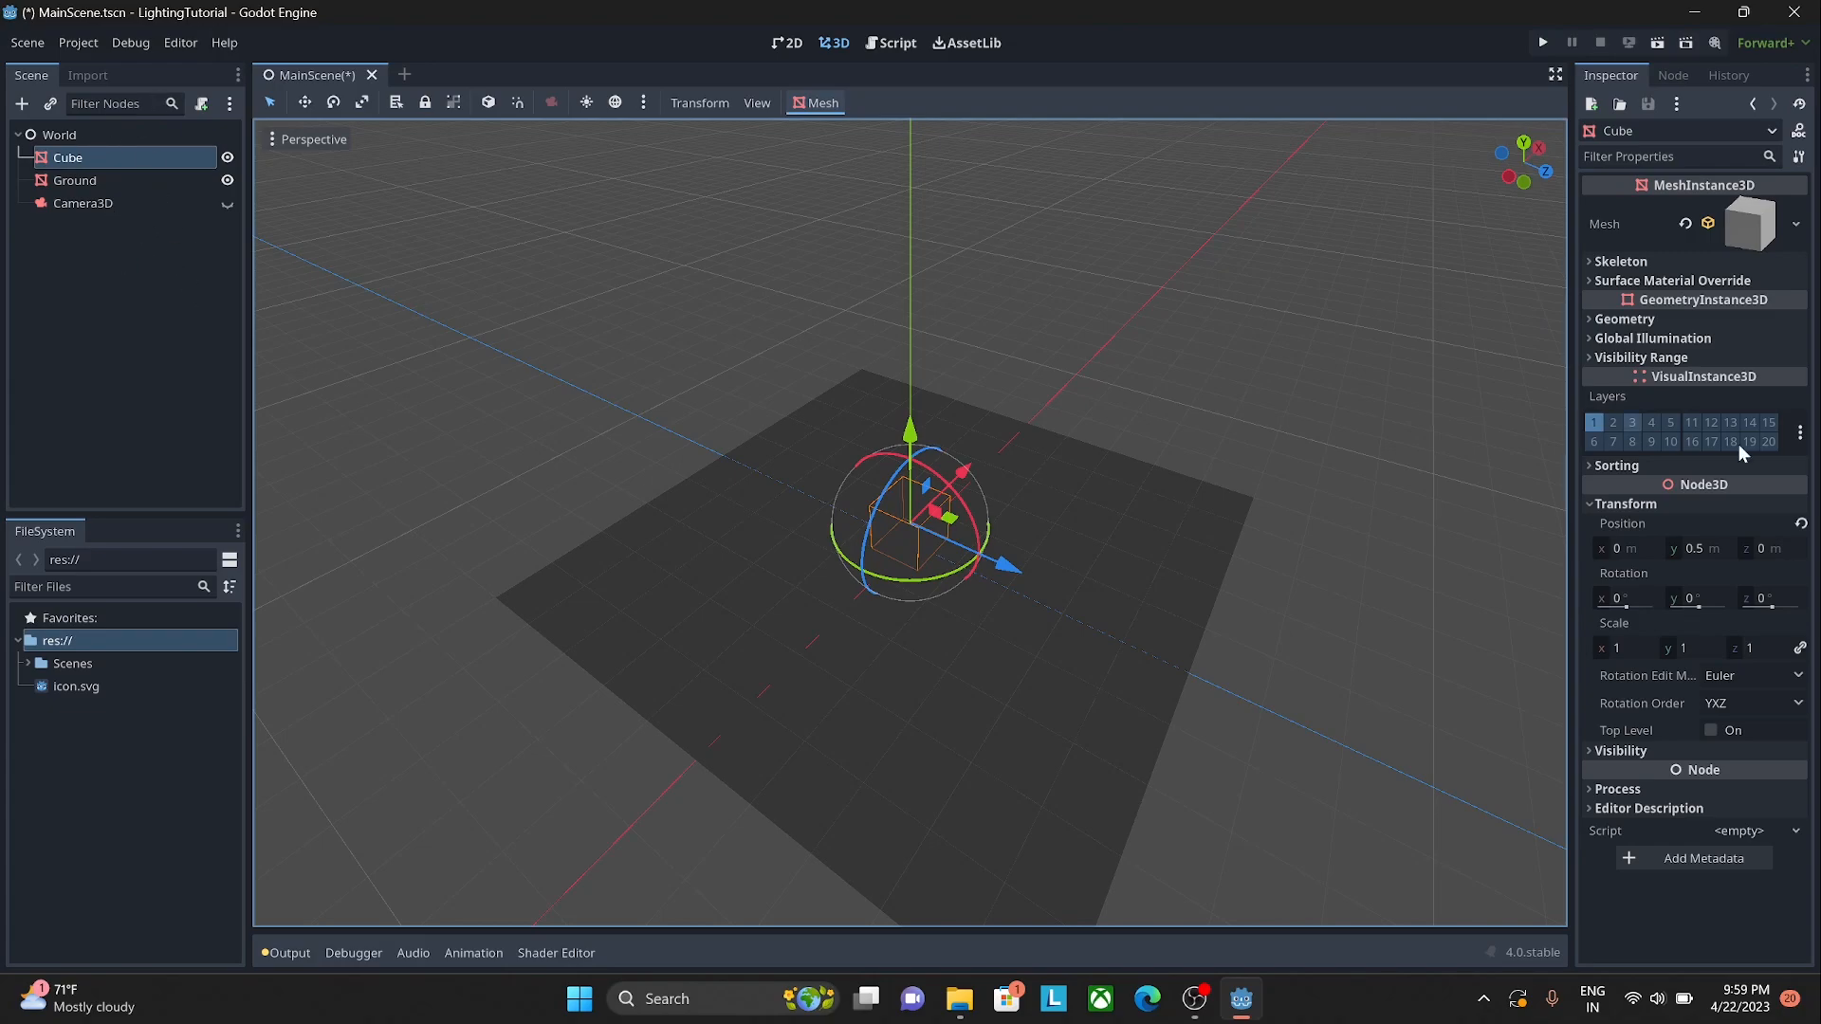
middle_drag(1071, 594, 1174, 546)
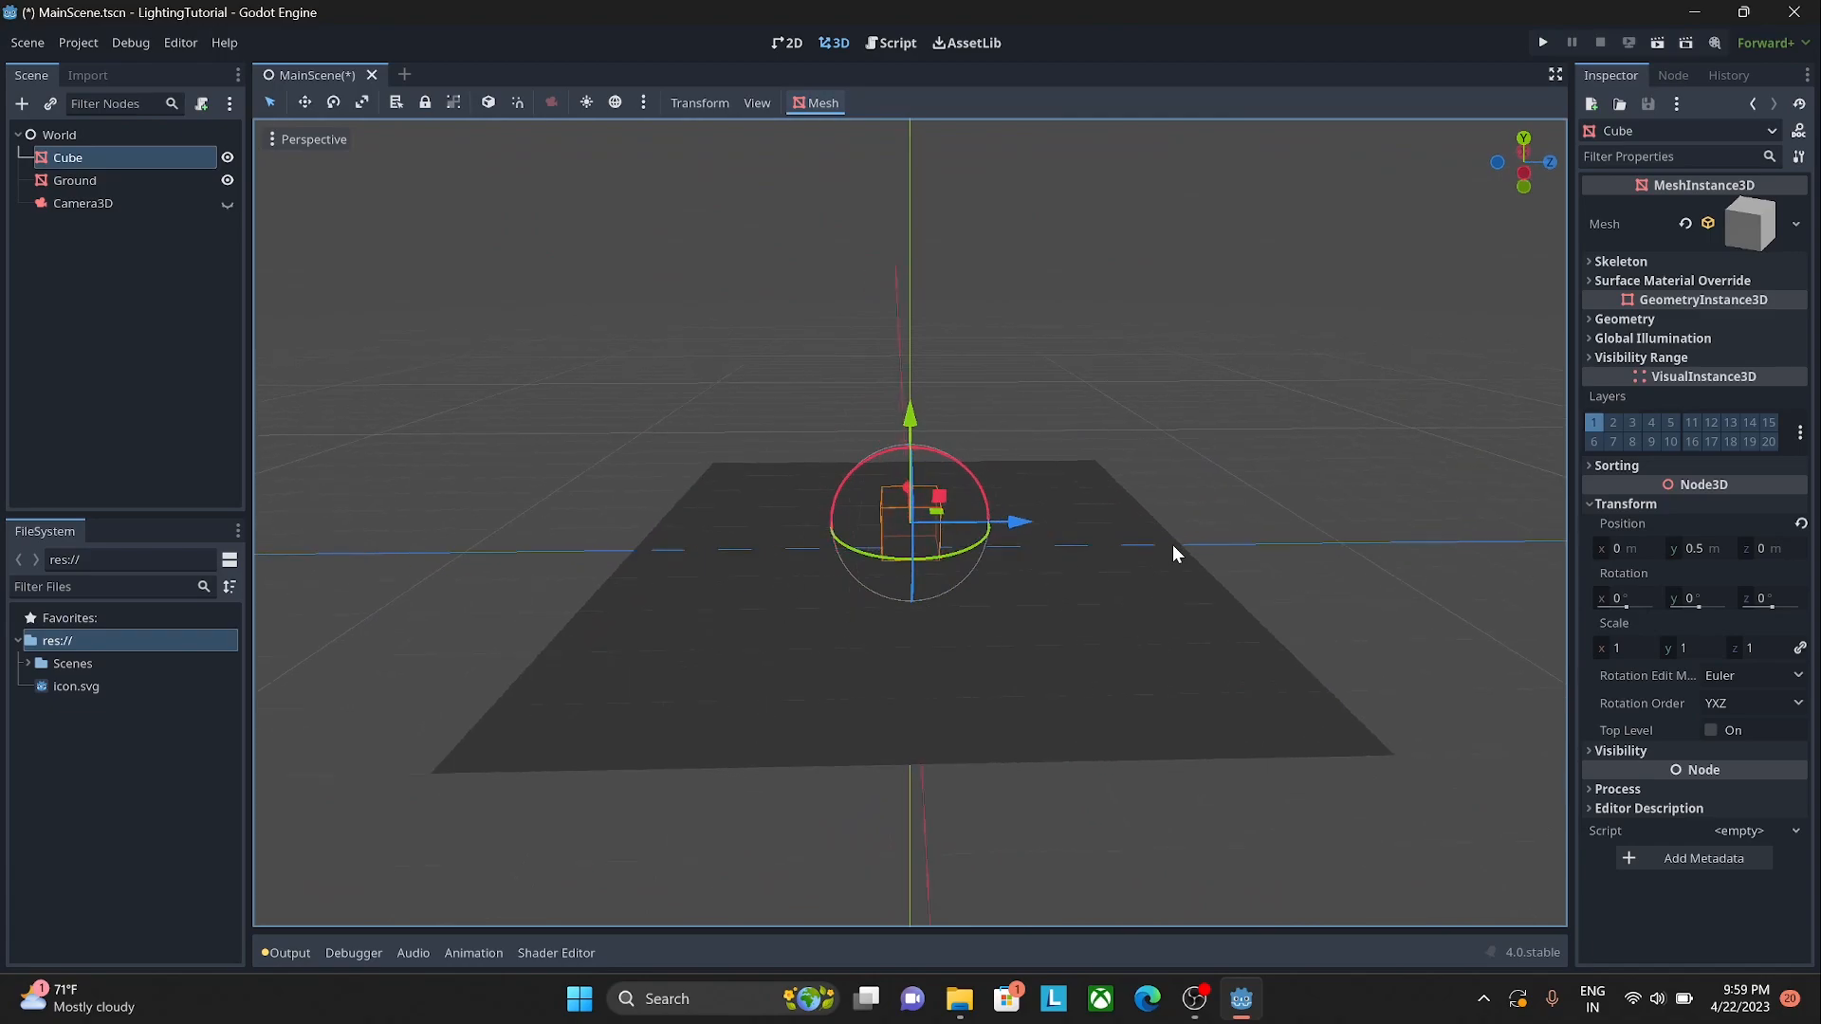
click(1125, 482)
middle_drag(1146, 765, 1081, 699)
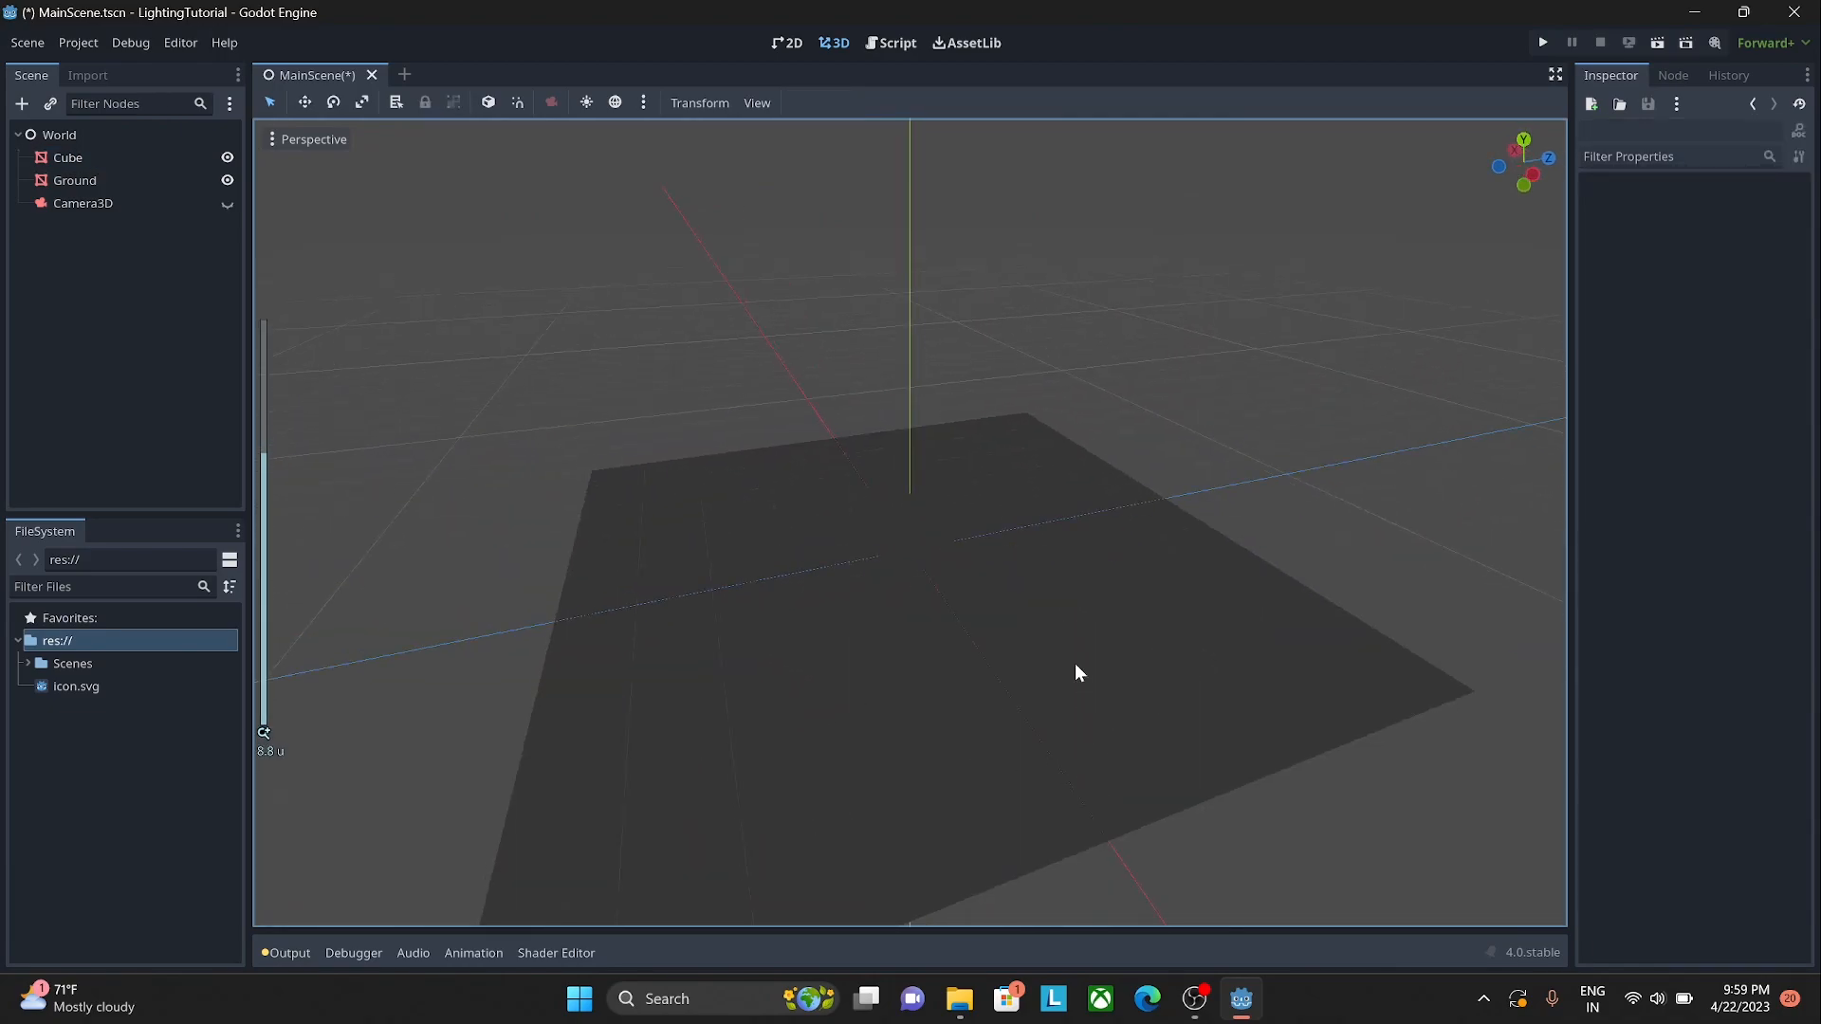
Step: Add a SpotLight3D node as a child of the World node, finding it by searching for "light"
click(99, 133)
right_click(99, 133)
click(135, 146)
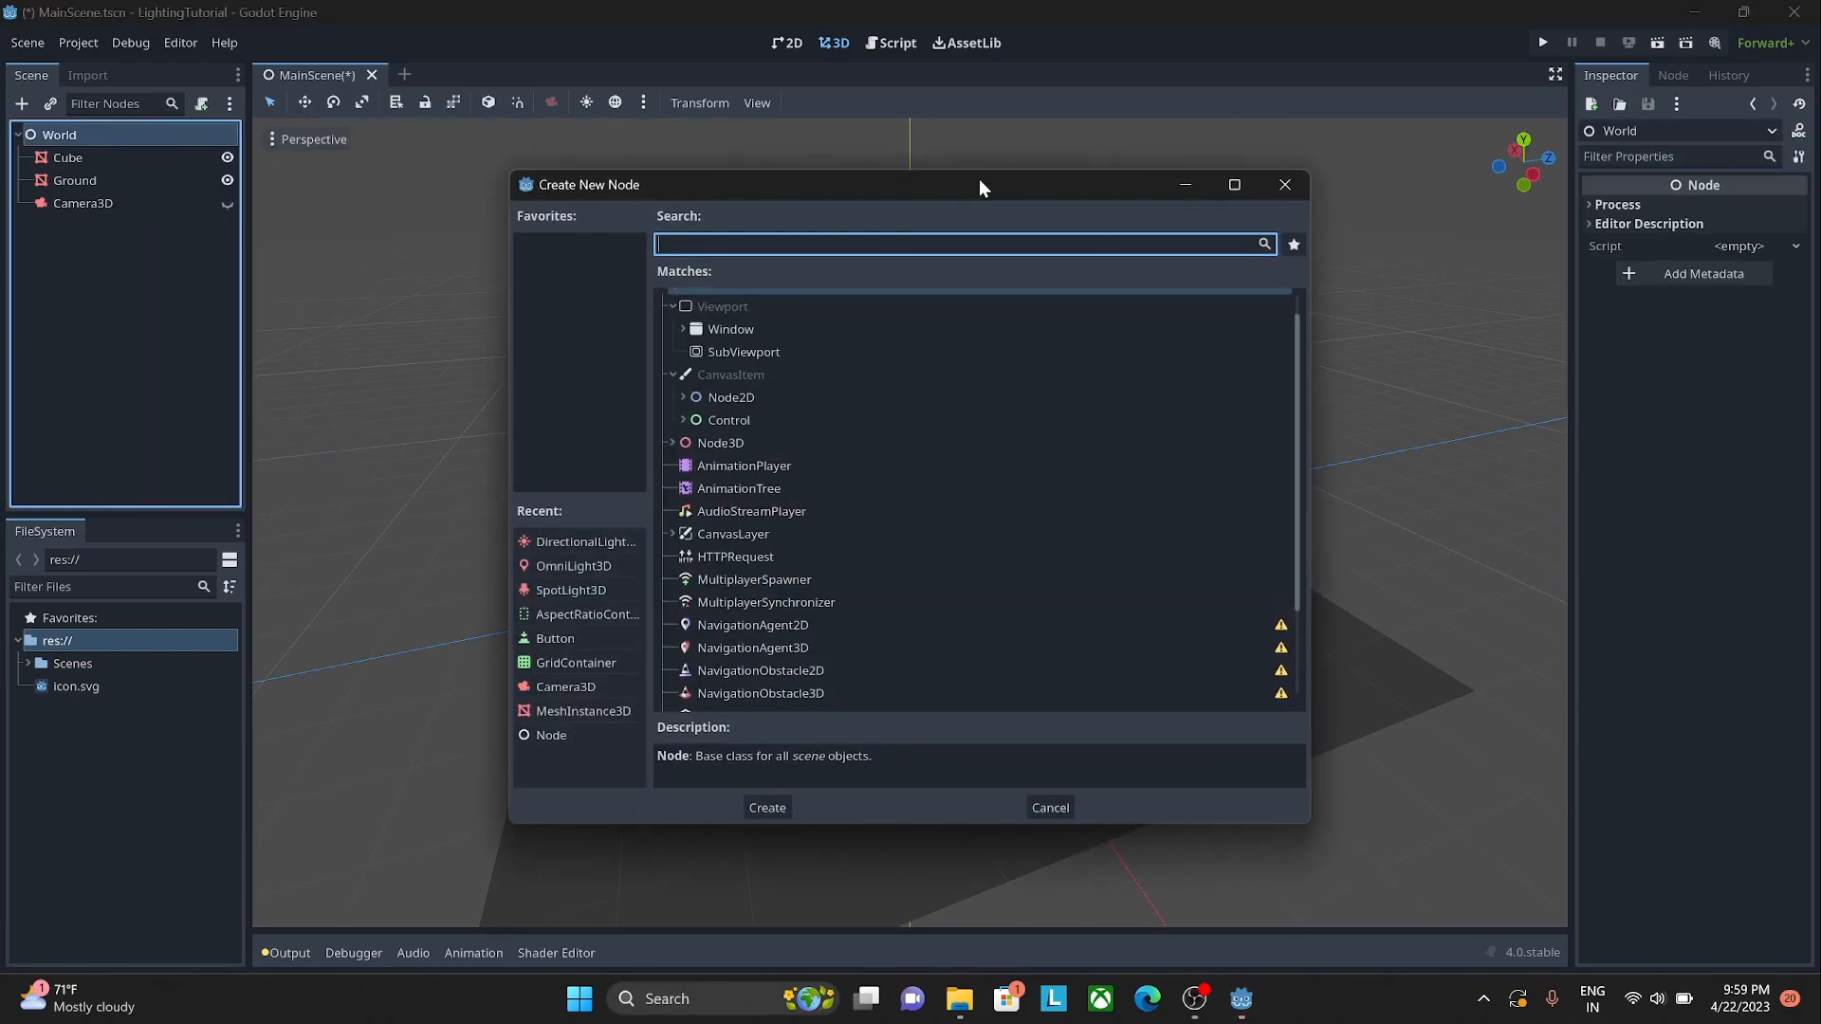
click(673, 444)
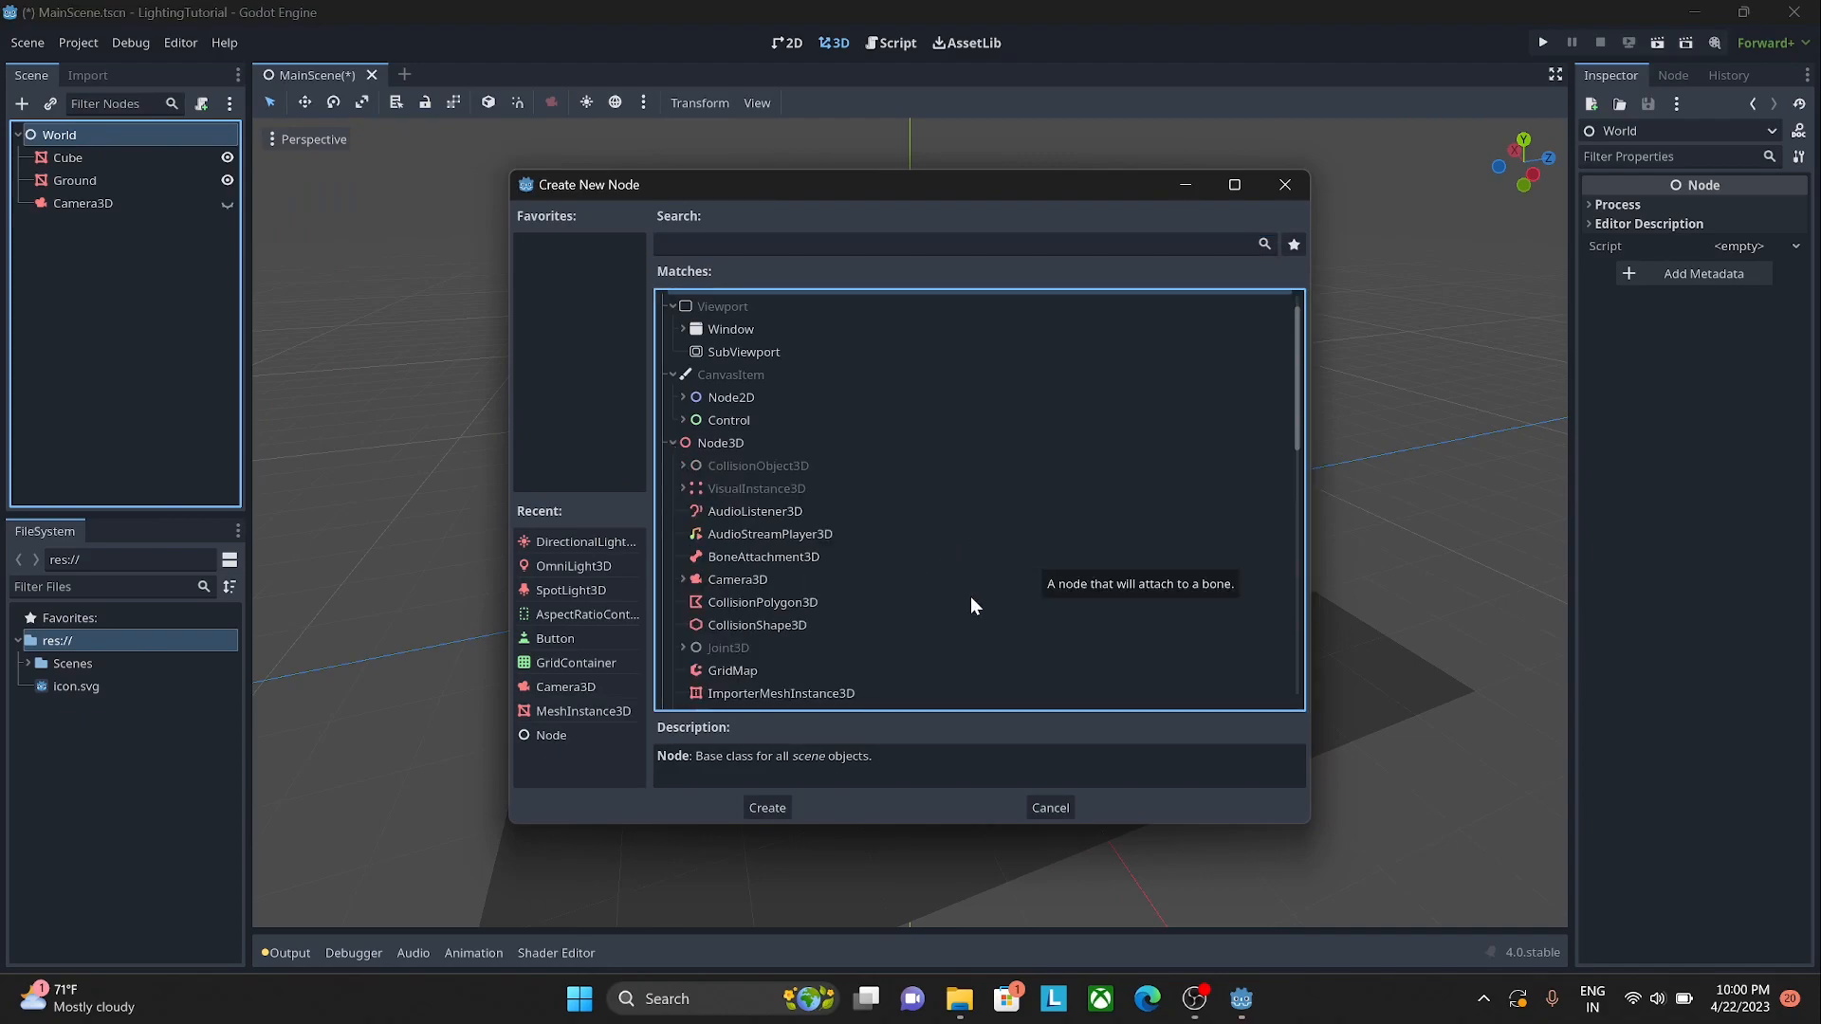
click(882, 244)
text(light)
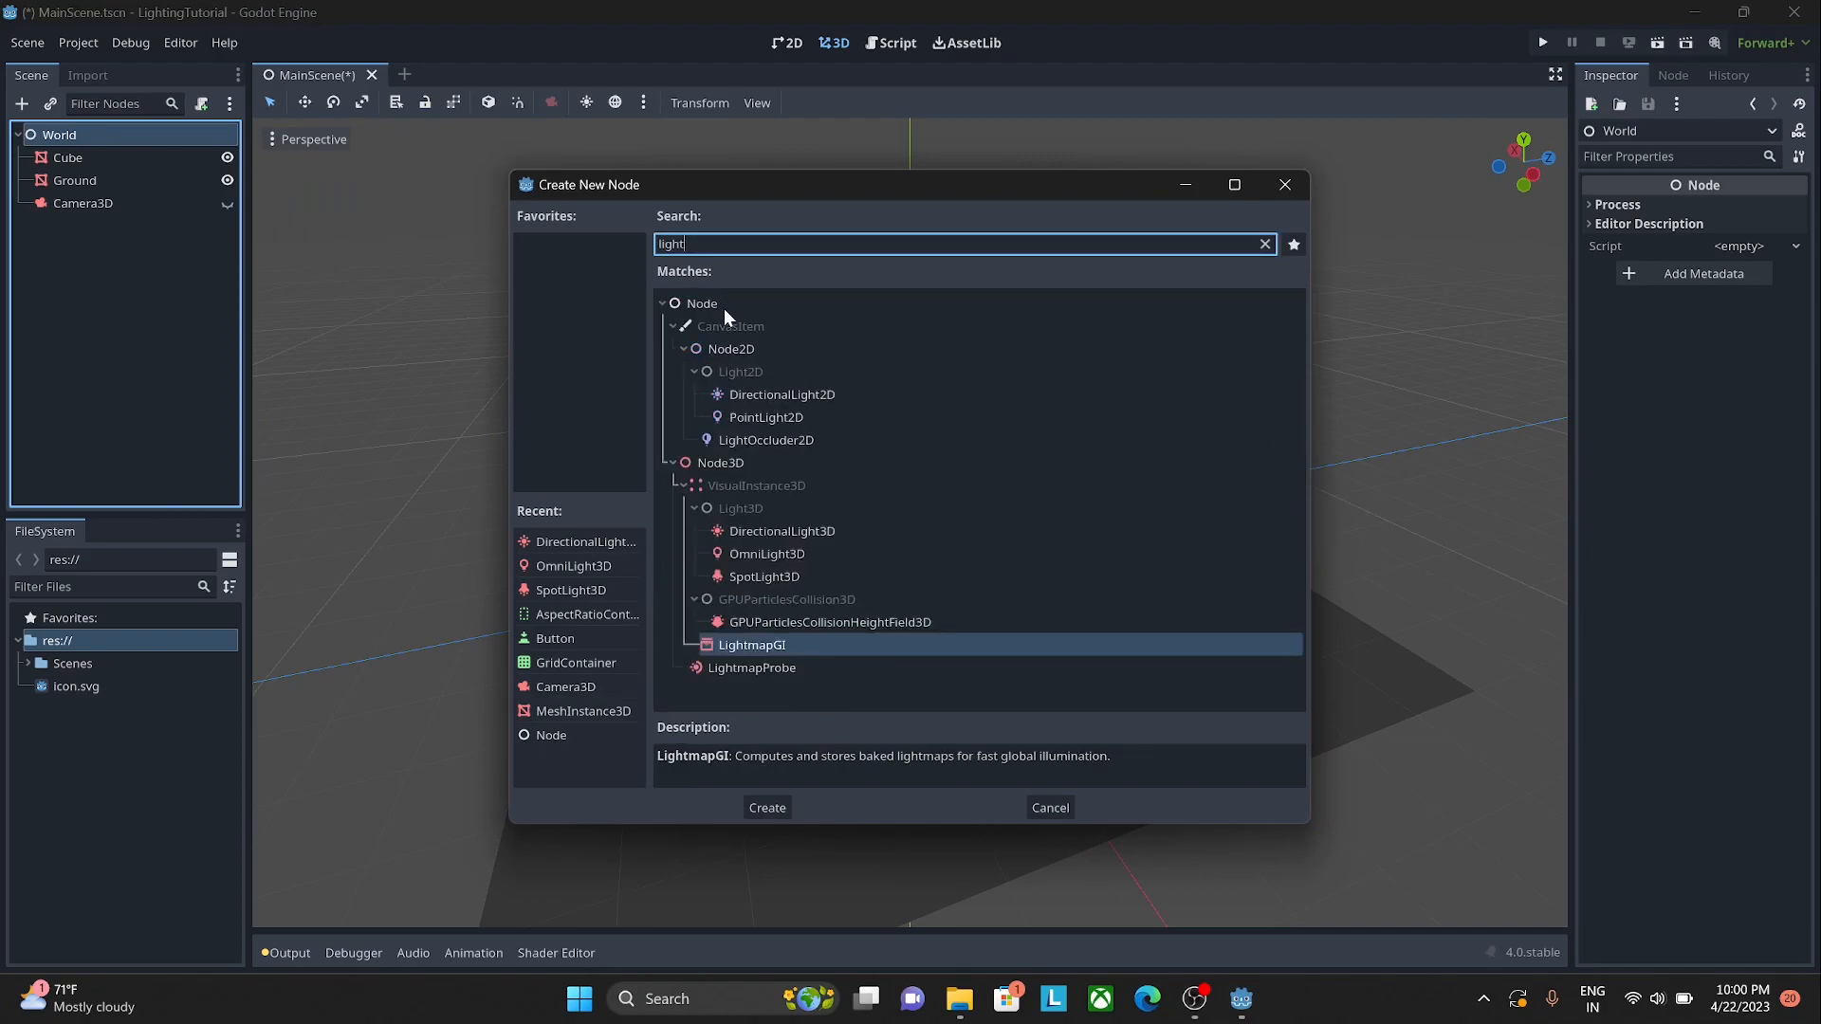
click(748, 511)
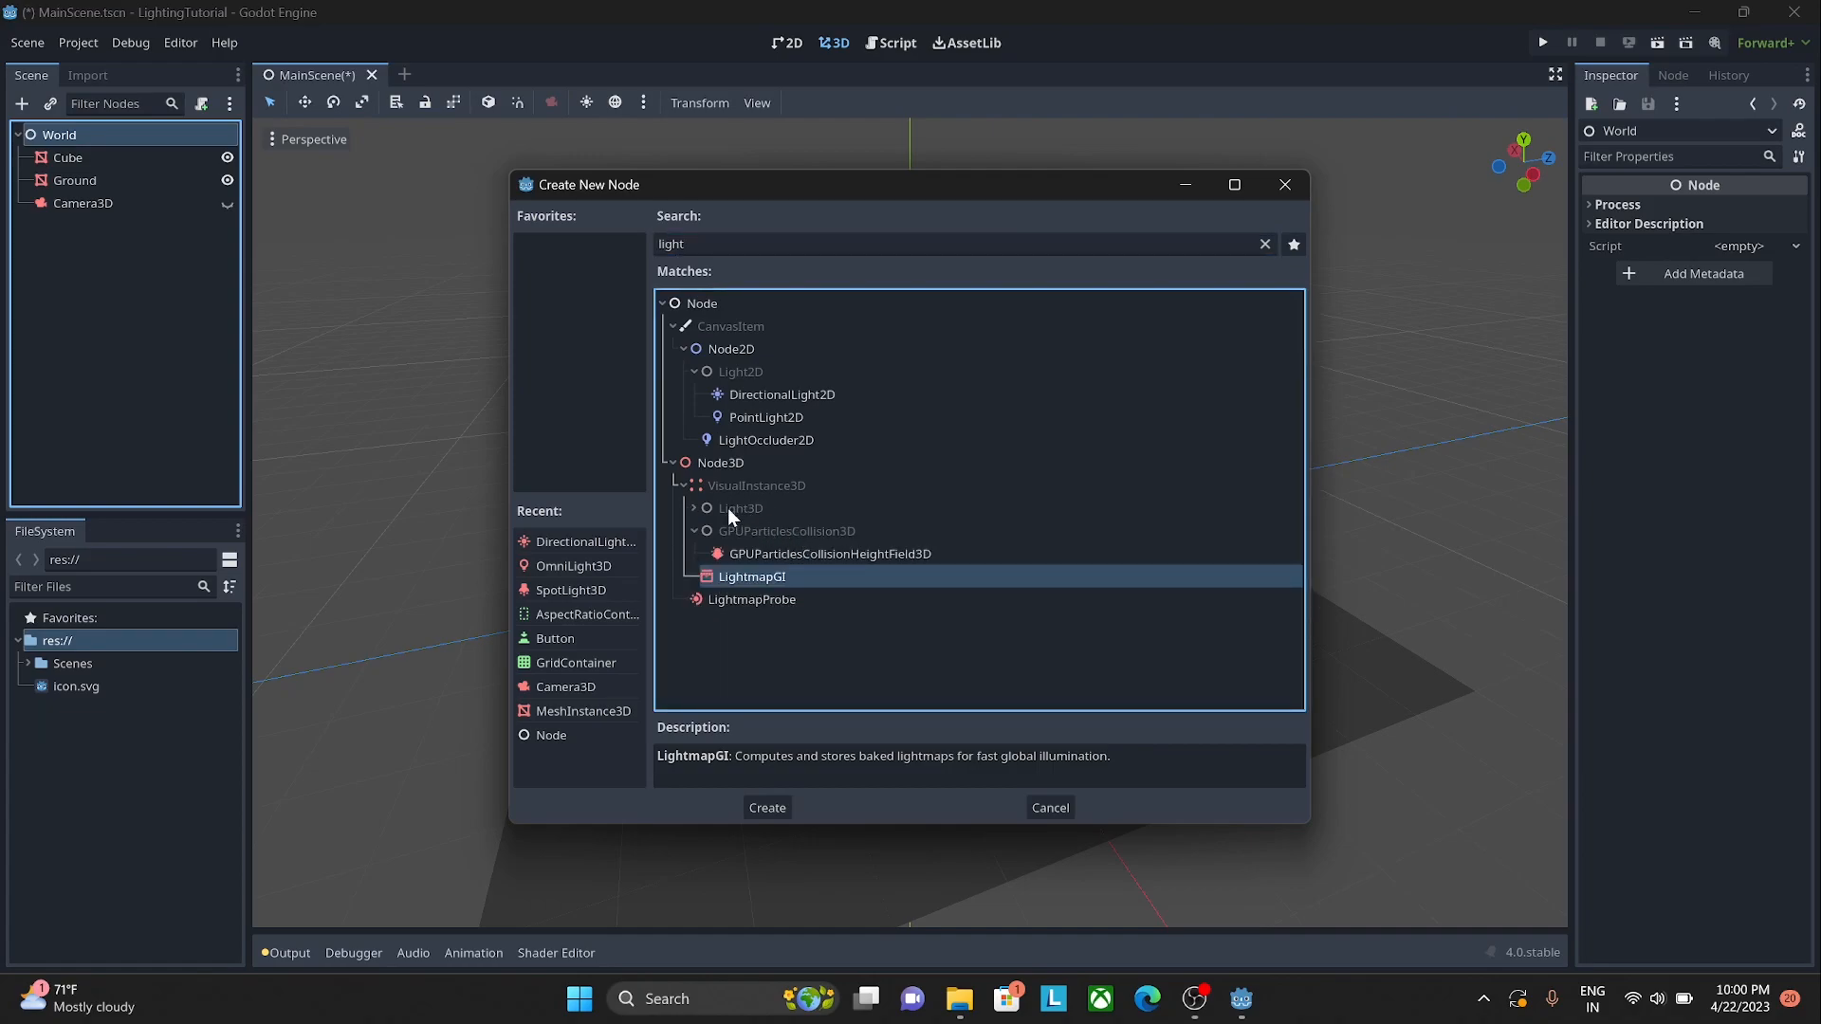
click(752, 512)
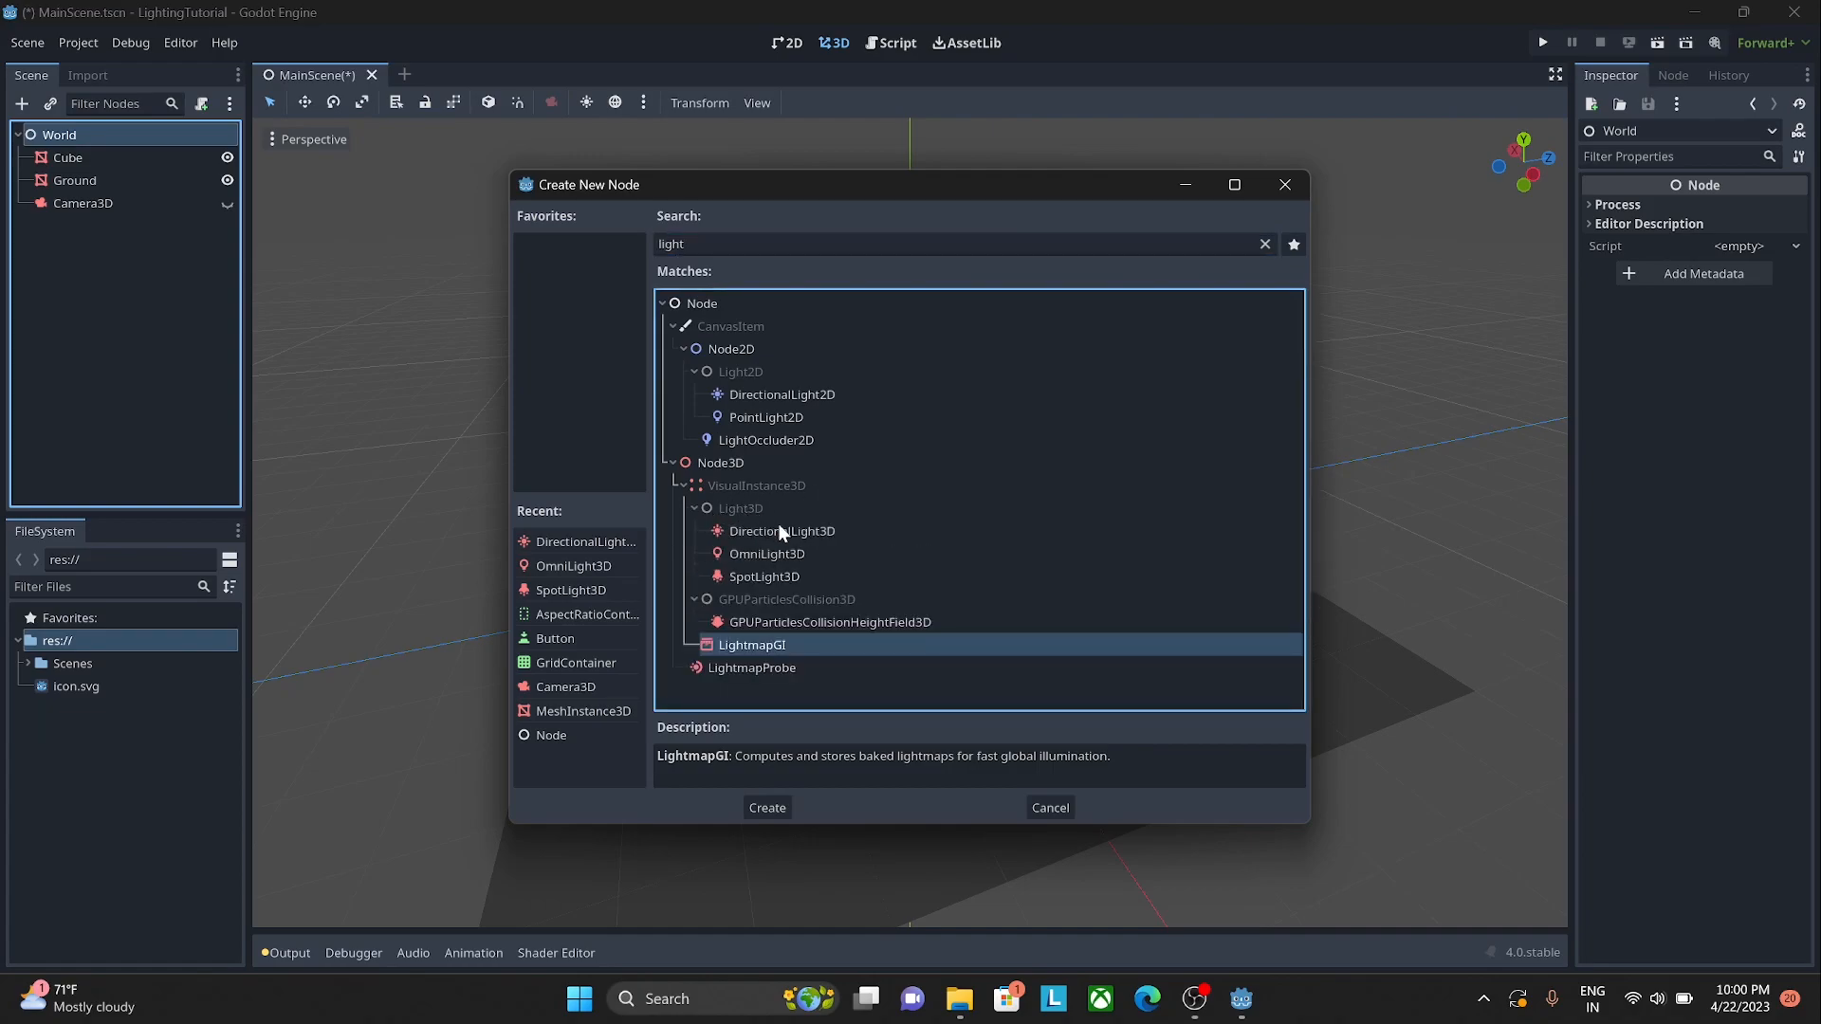
click(763, 578)
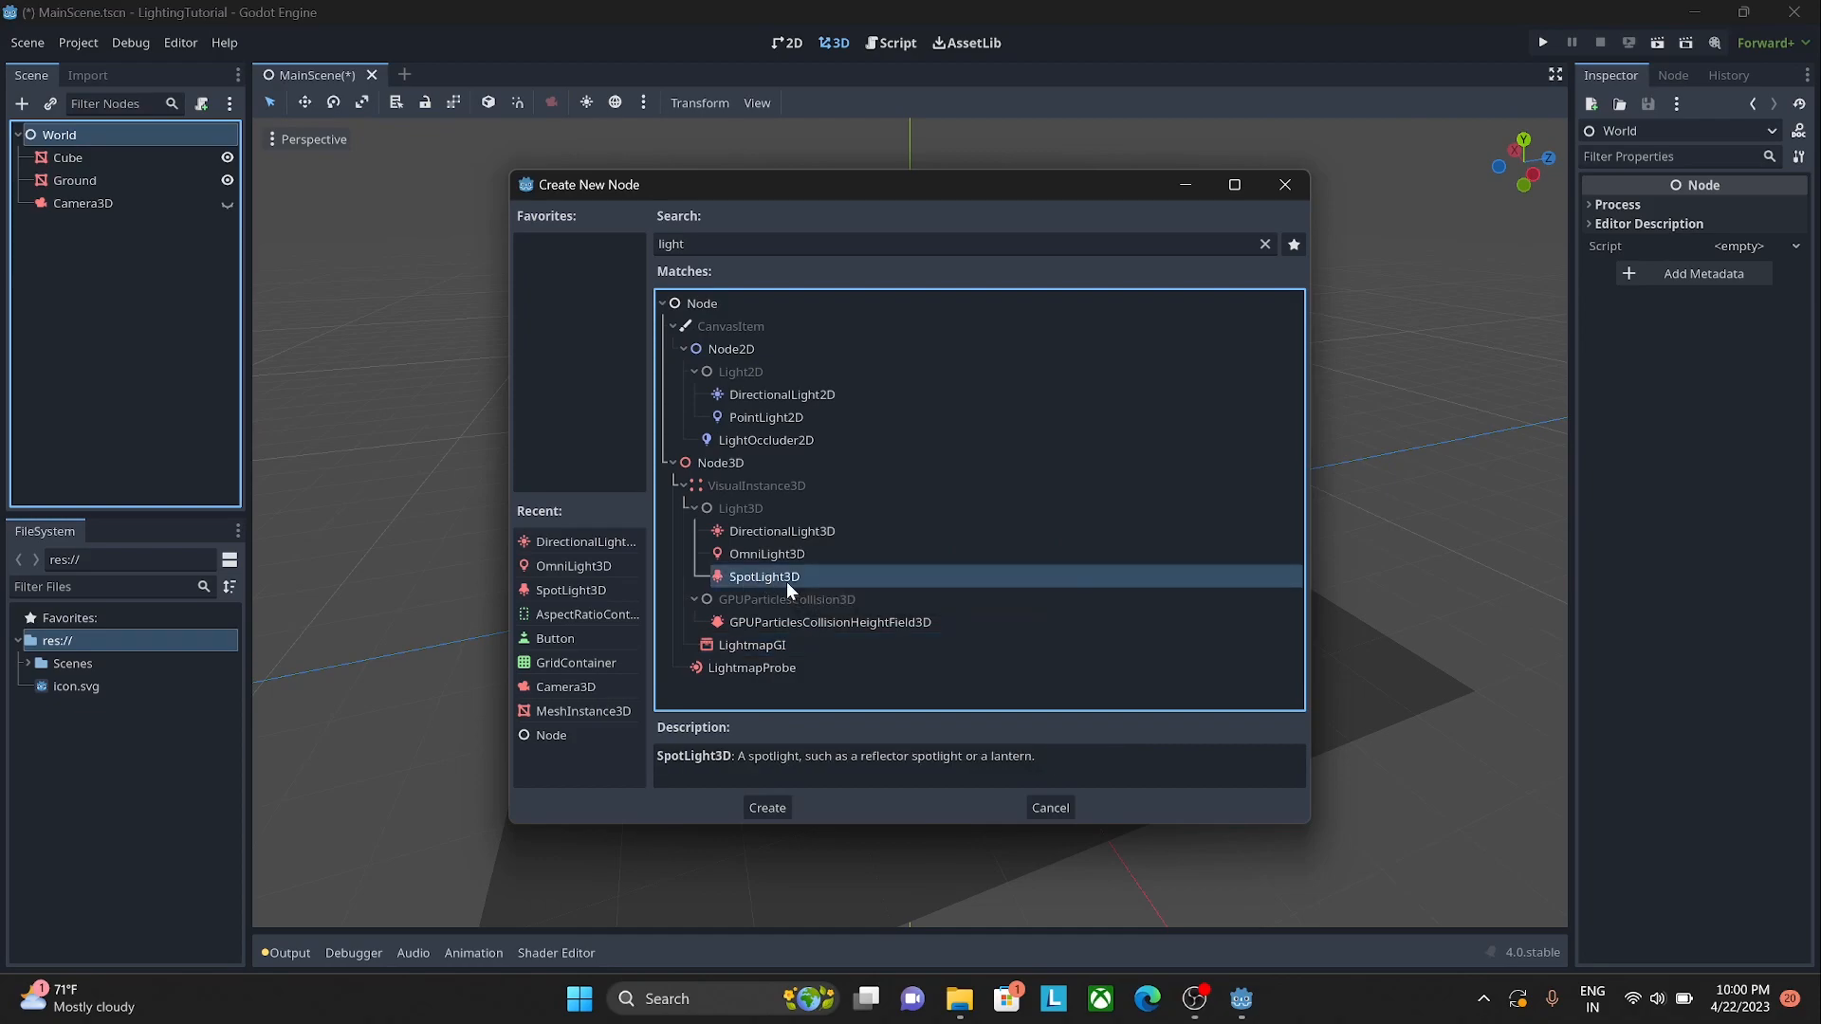
double_click(787, 582)
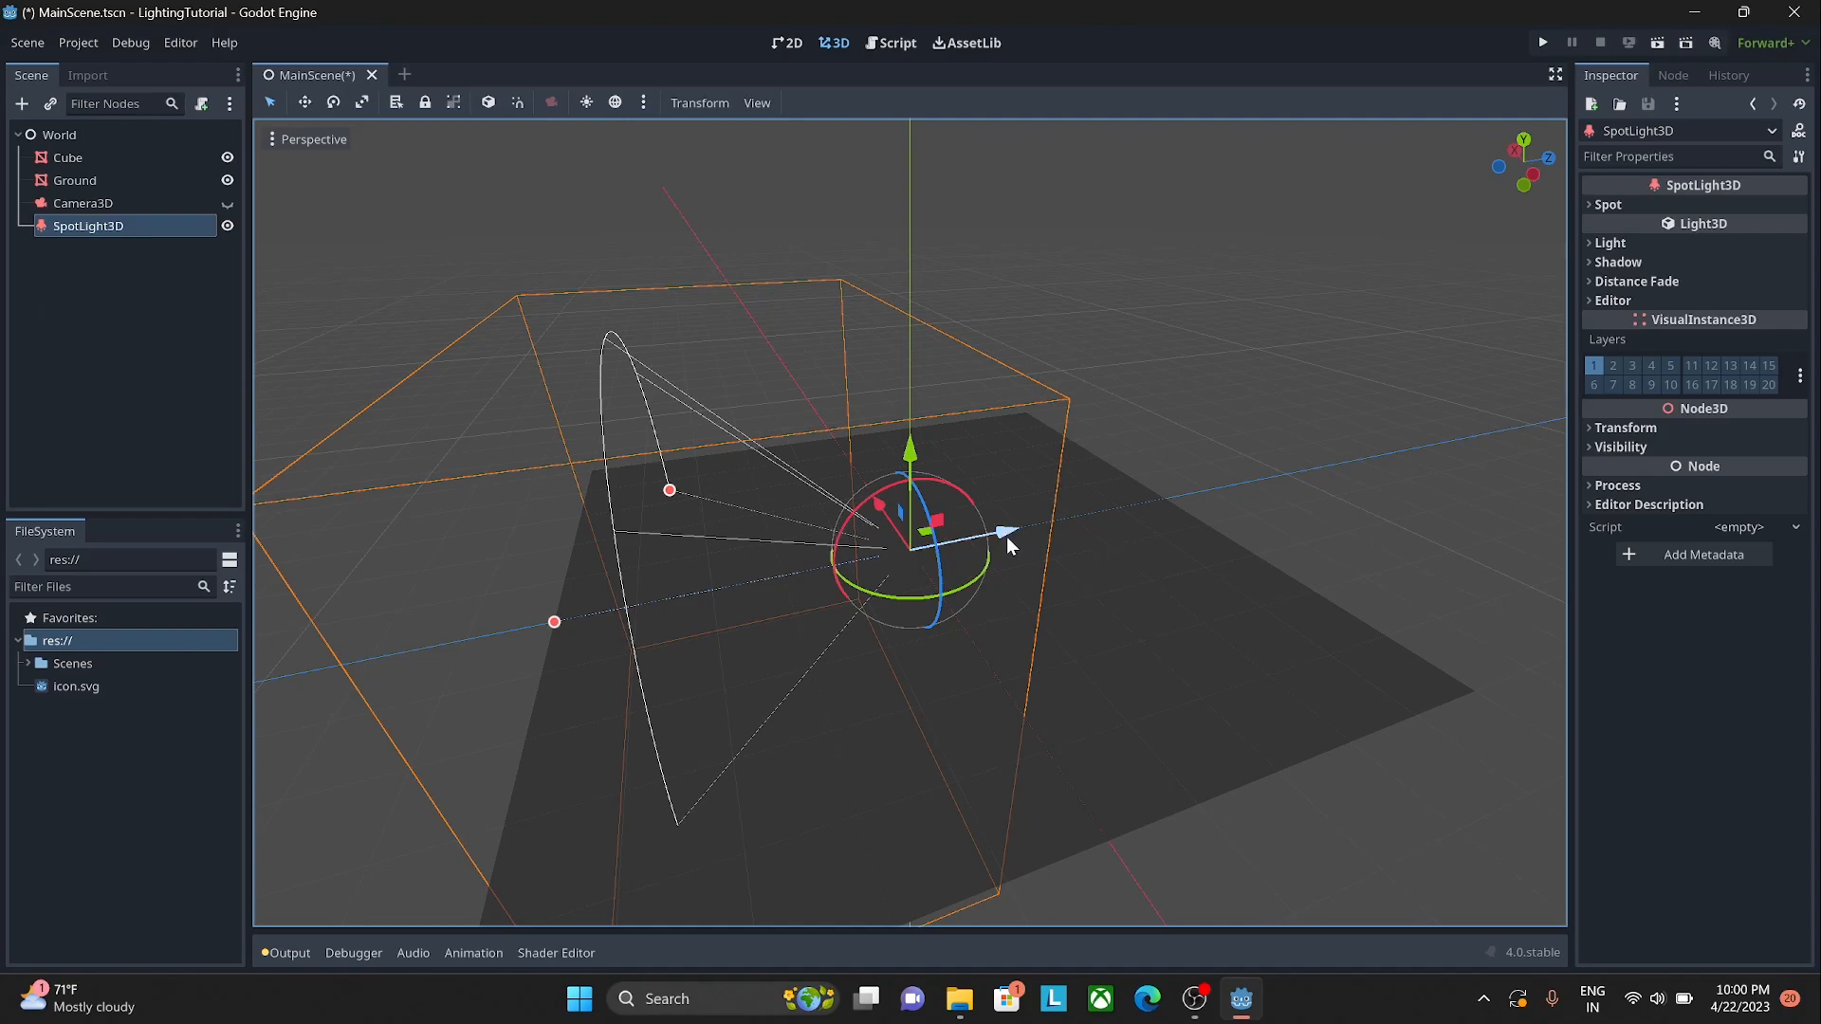
Step: Move the spotlight along Z to about 2.564 m and raise it to about 1.67 m on Y
mouse_move(1003, 537)
mouse_down()
mouse_move(1063, 526)
mouse_move(1034, 517)
mouse_up()
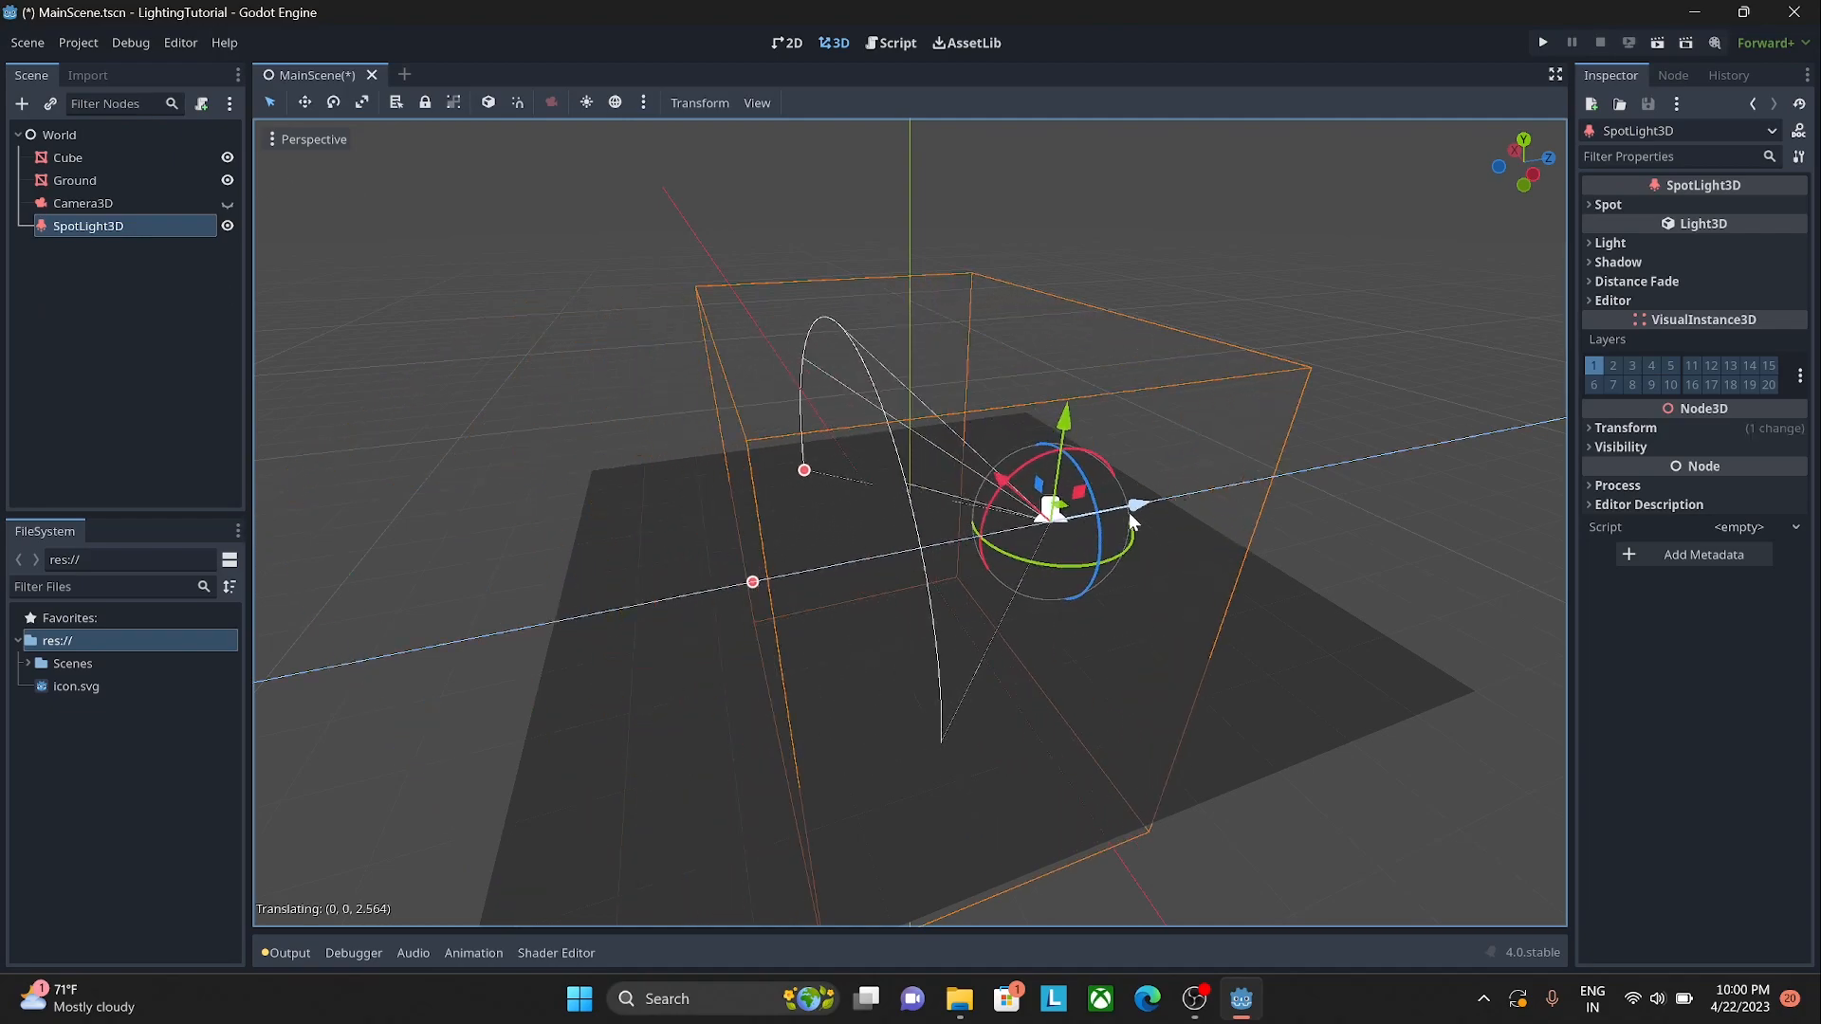
drag(1047, 434, 1078, 309)
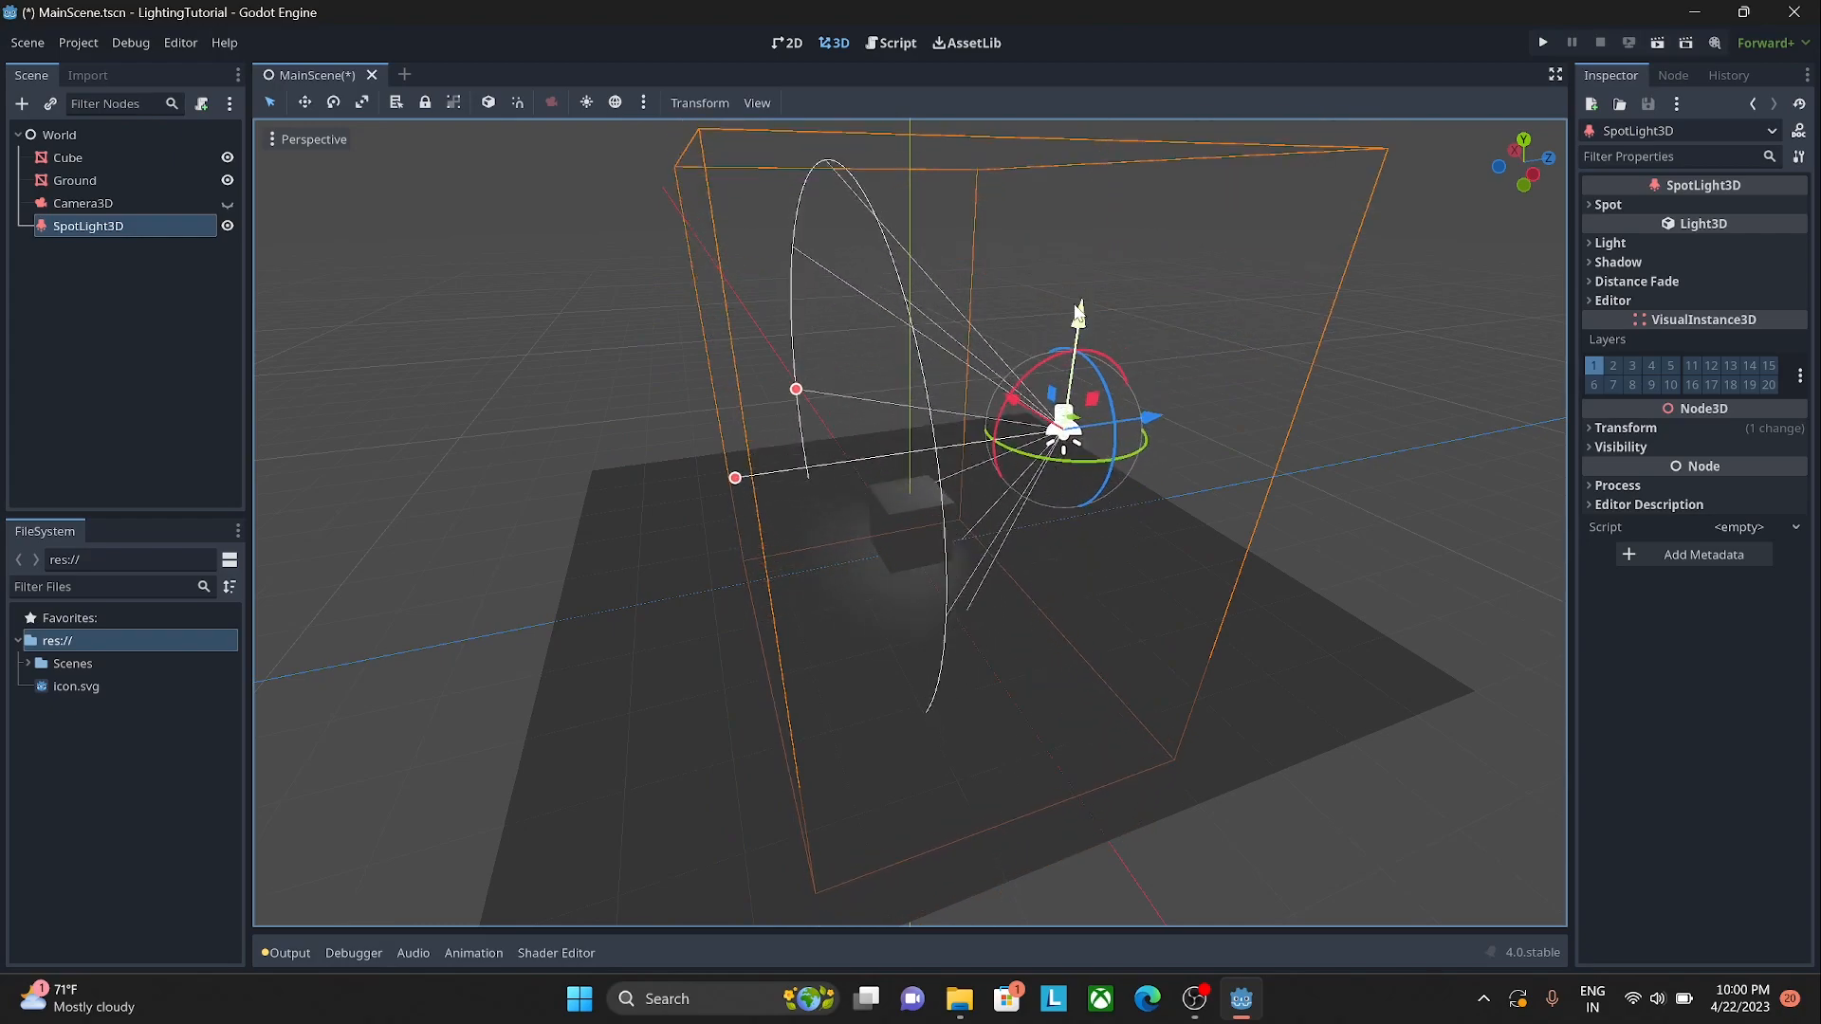
scroll(1111, 457, down, 3)
middle_drag(1119, 464, 1077, 491)
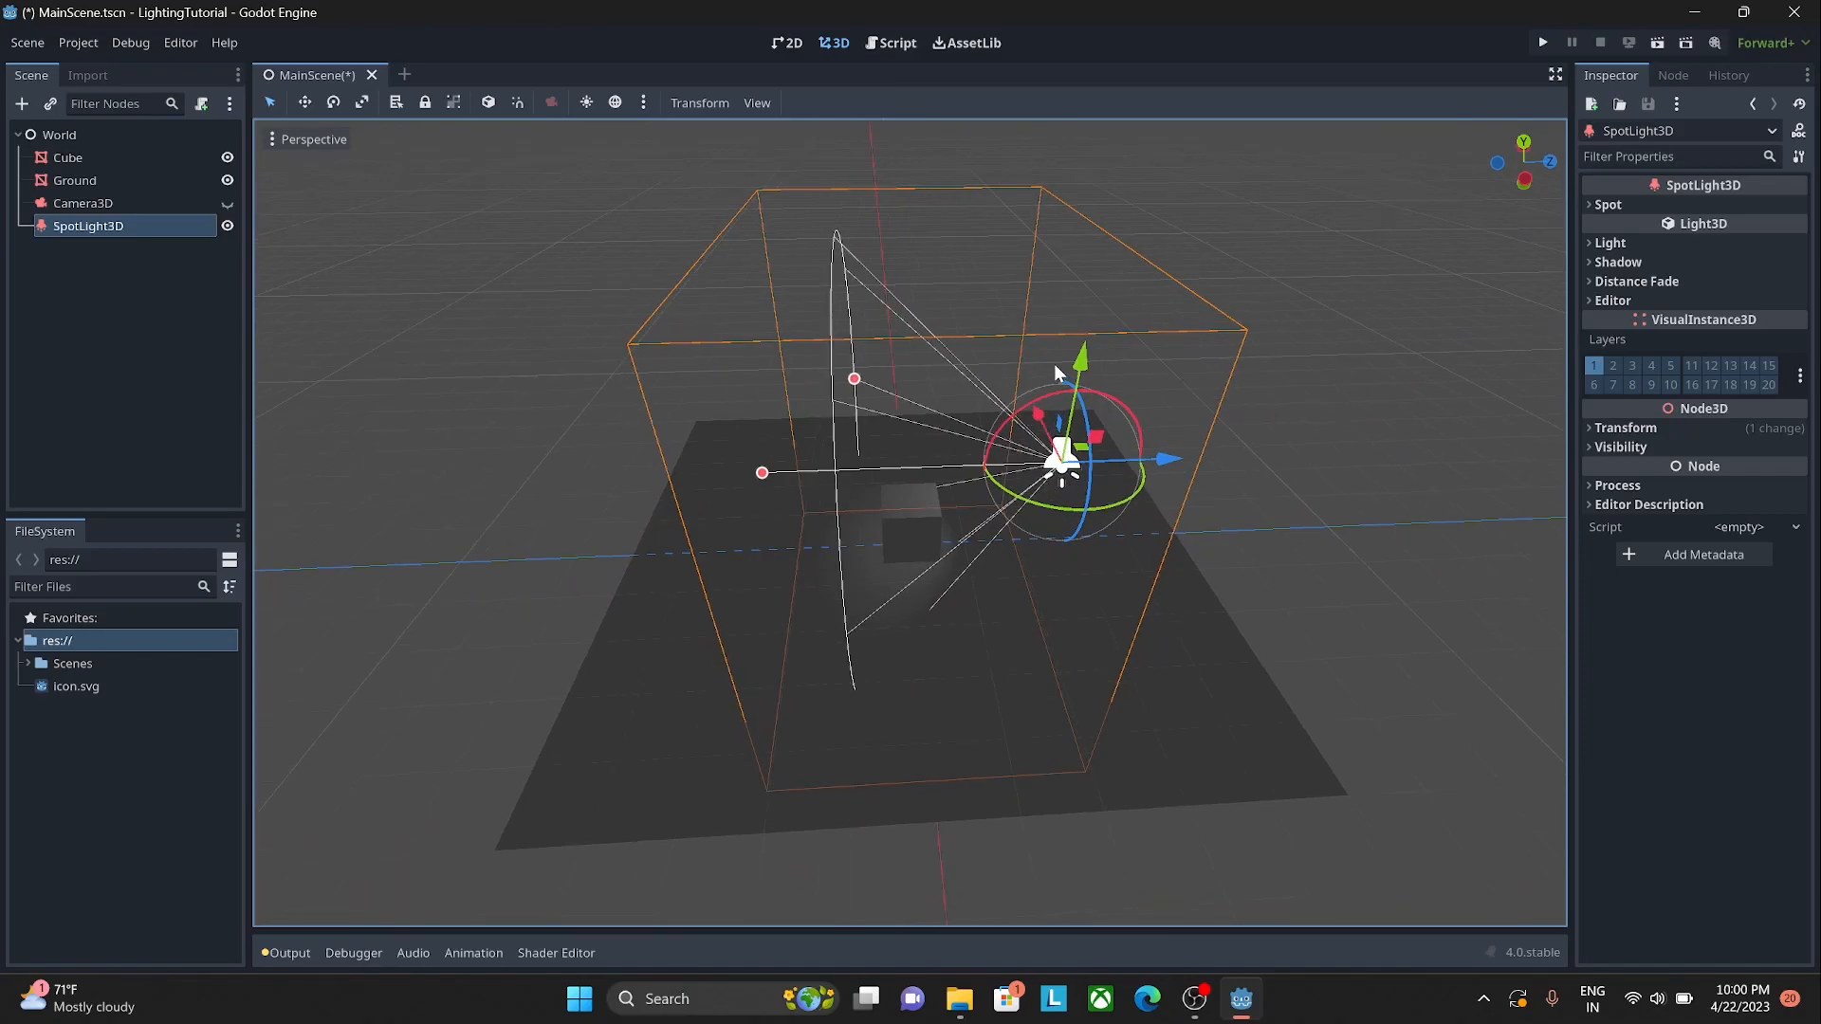
Step: Rotate the spotlight to face straight down by setting its X rotation to -90°
drag(1044, 394, 986, 423)
click(1601, 430)
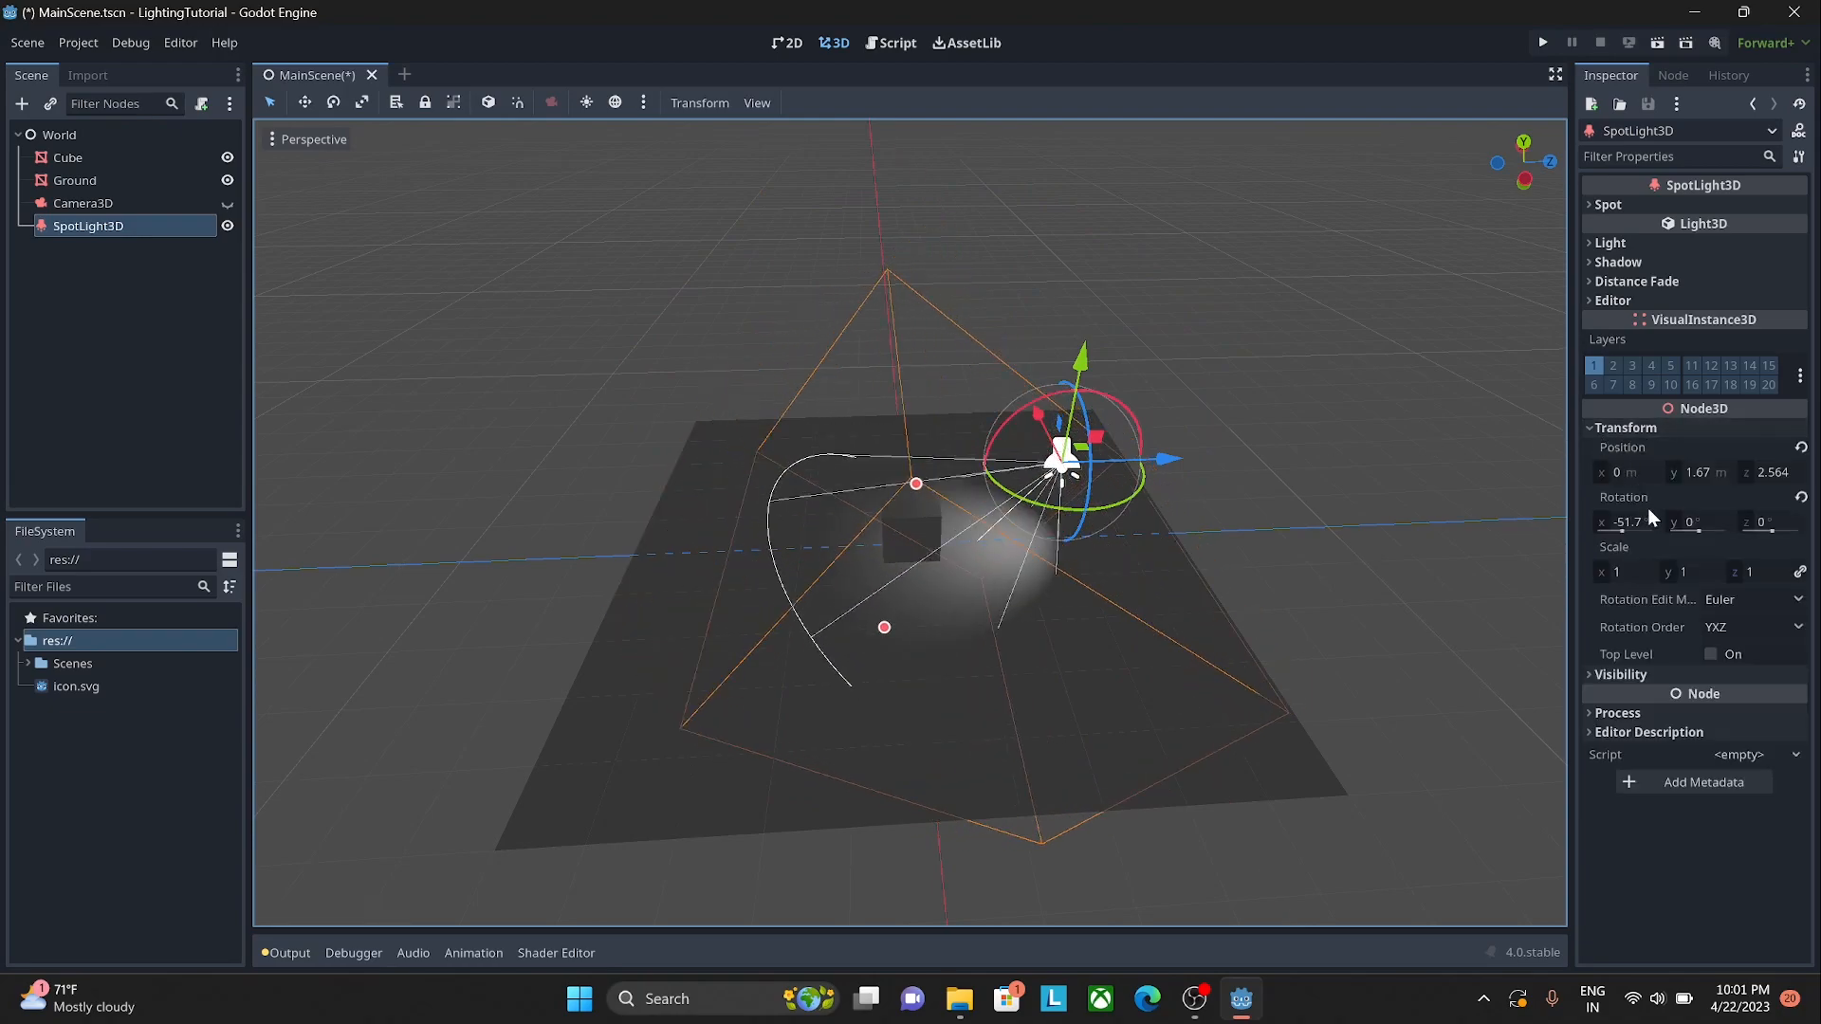
click(1622, 522)
text(-90)
key(Return)
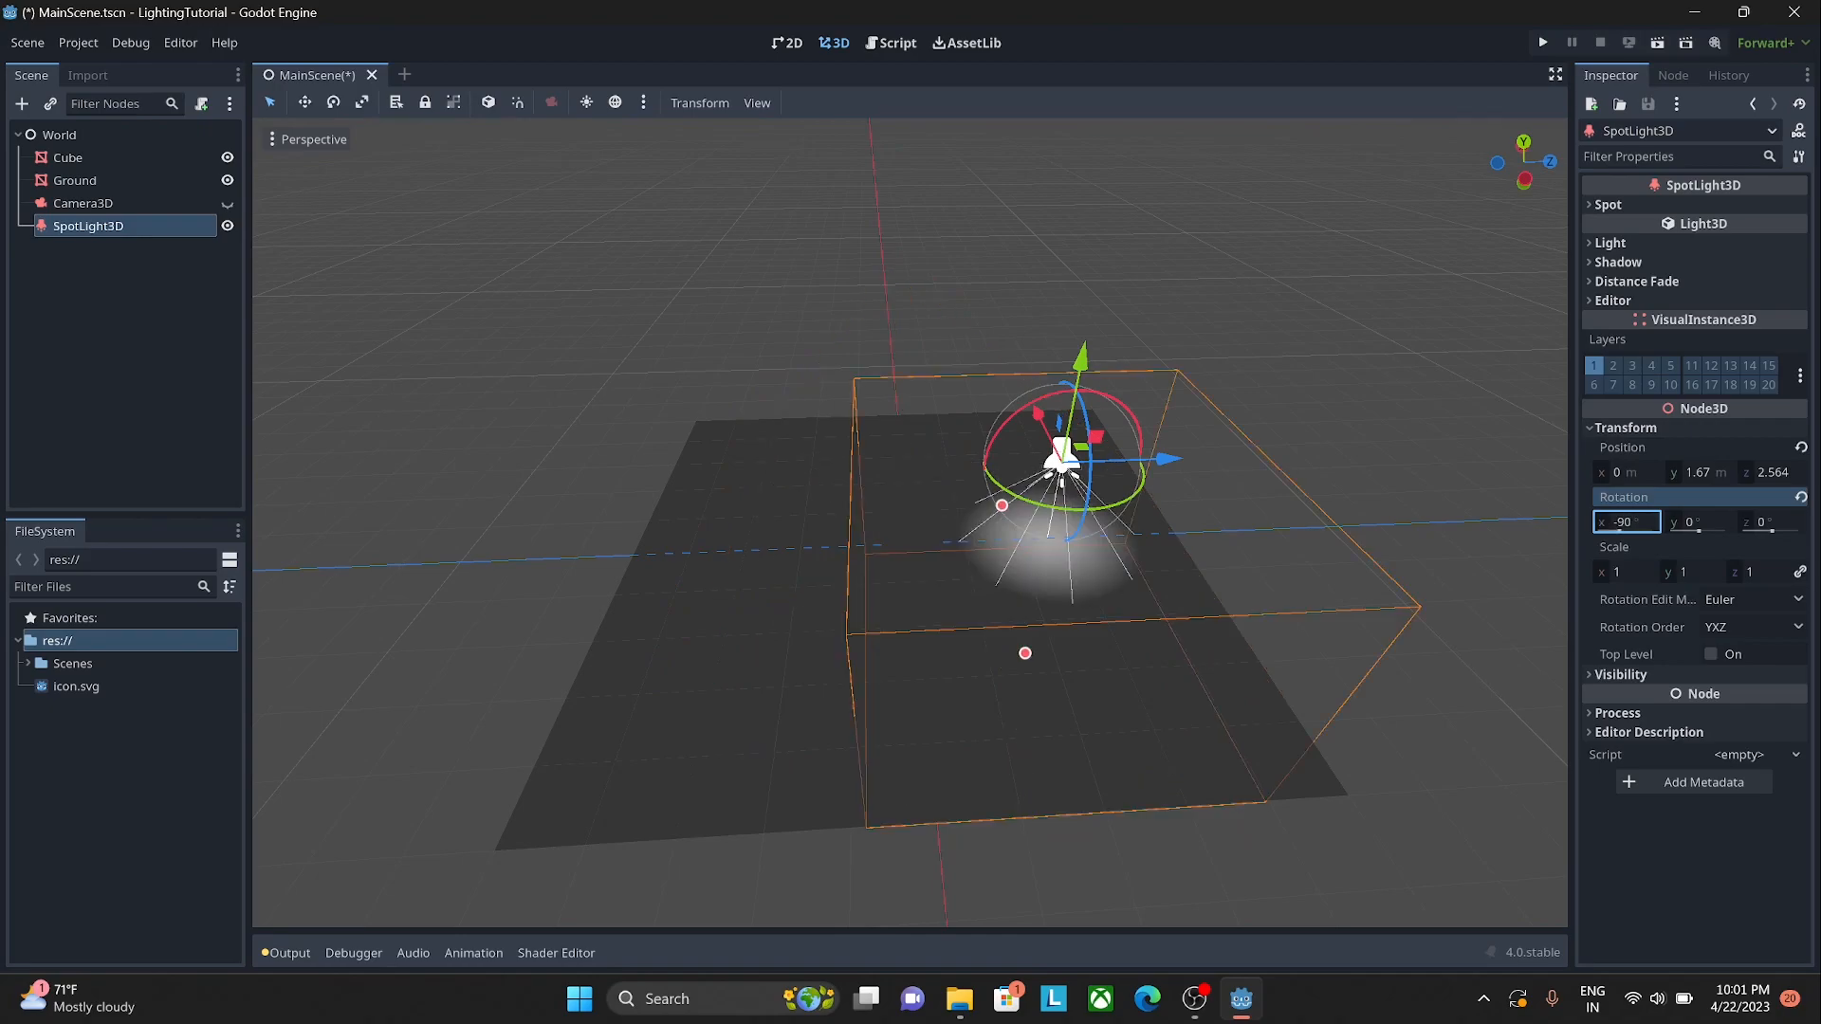
Step: Move the spotlight over the cube, to about 0.13 m on Z and about 3.096 m on Y
drag(1167, 462, 1031, 462)
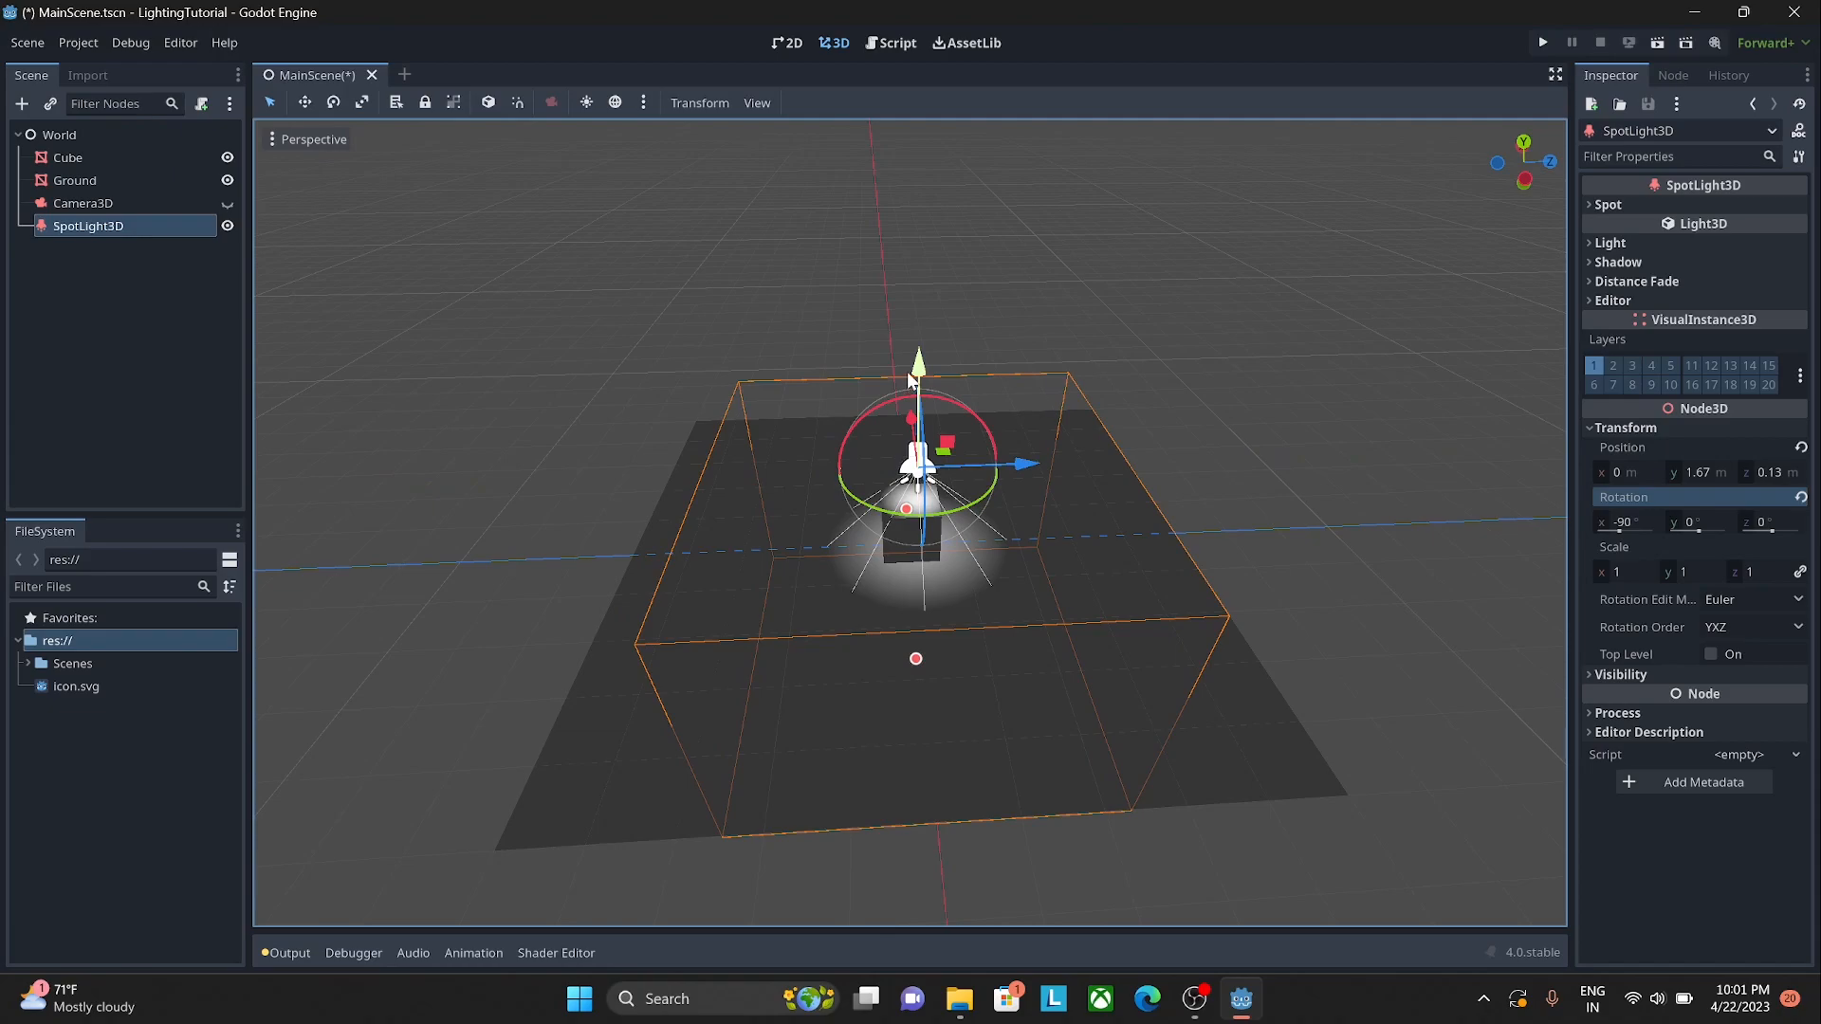
drag(909, 380, 918, 268)
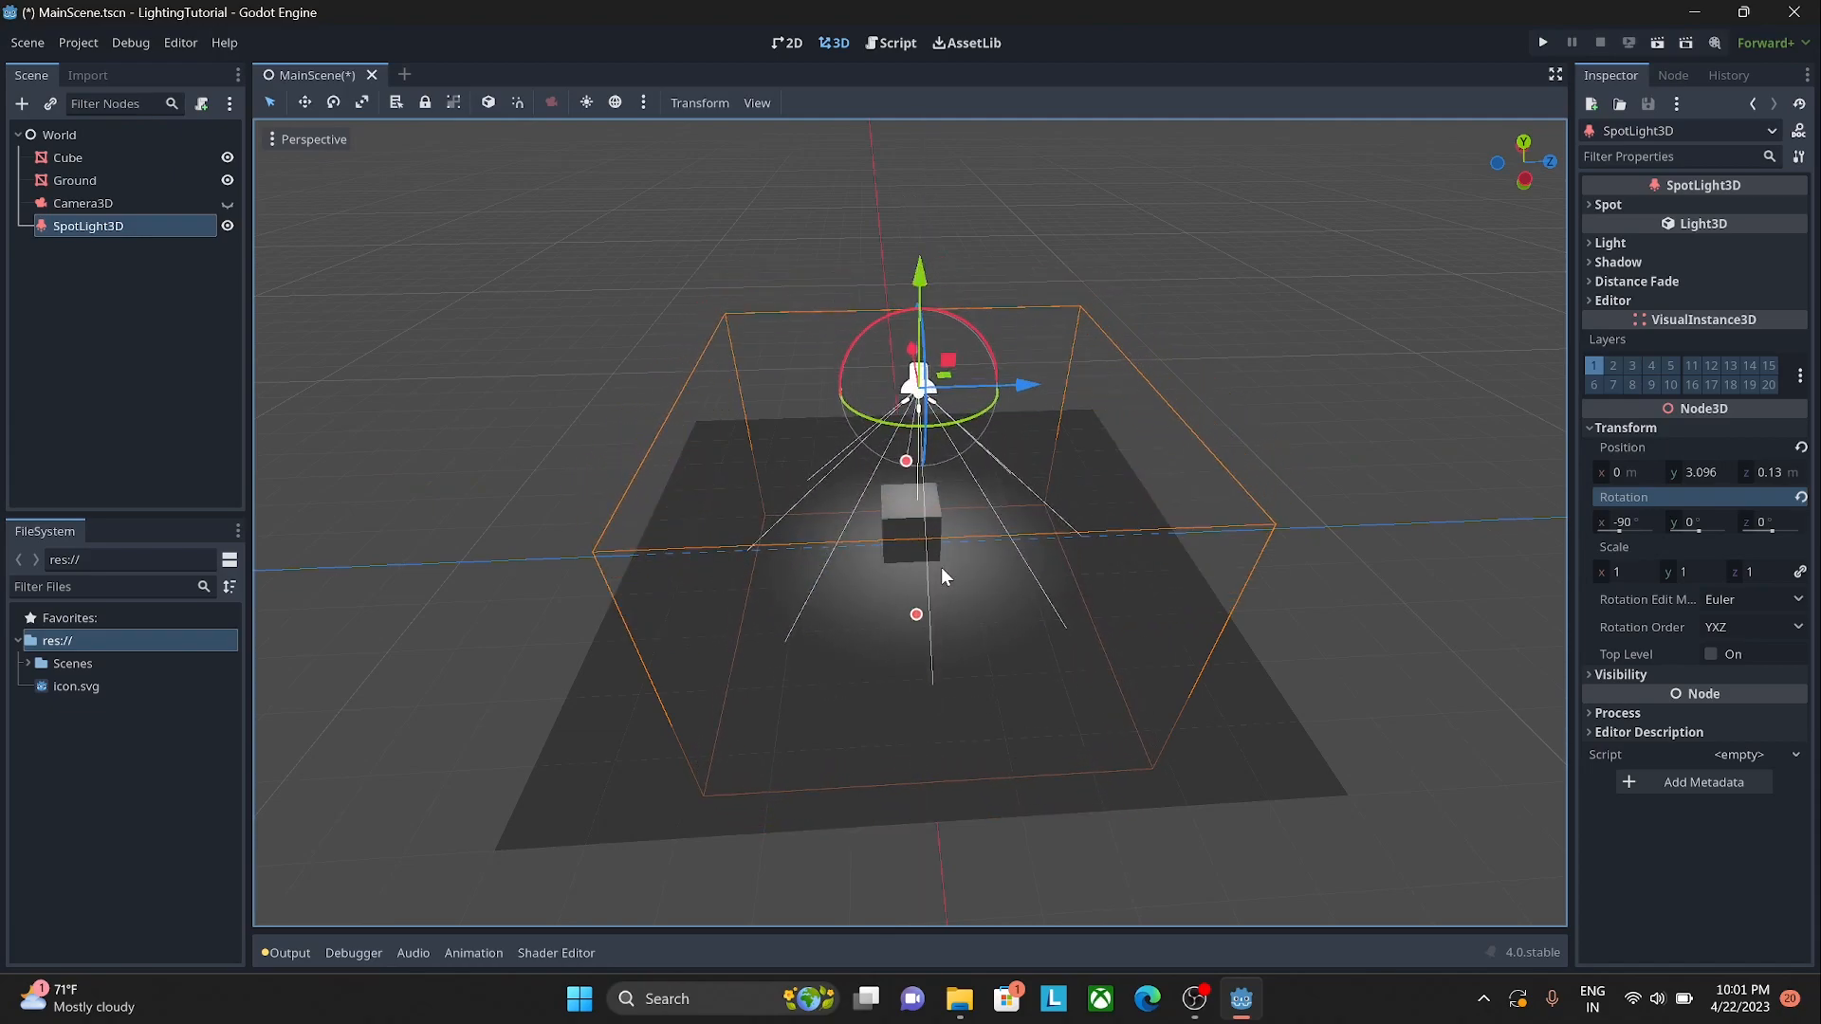
scroll(954, 554, up, 5)
middle_drag(963, 561, 926, 560)
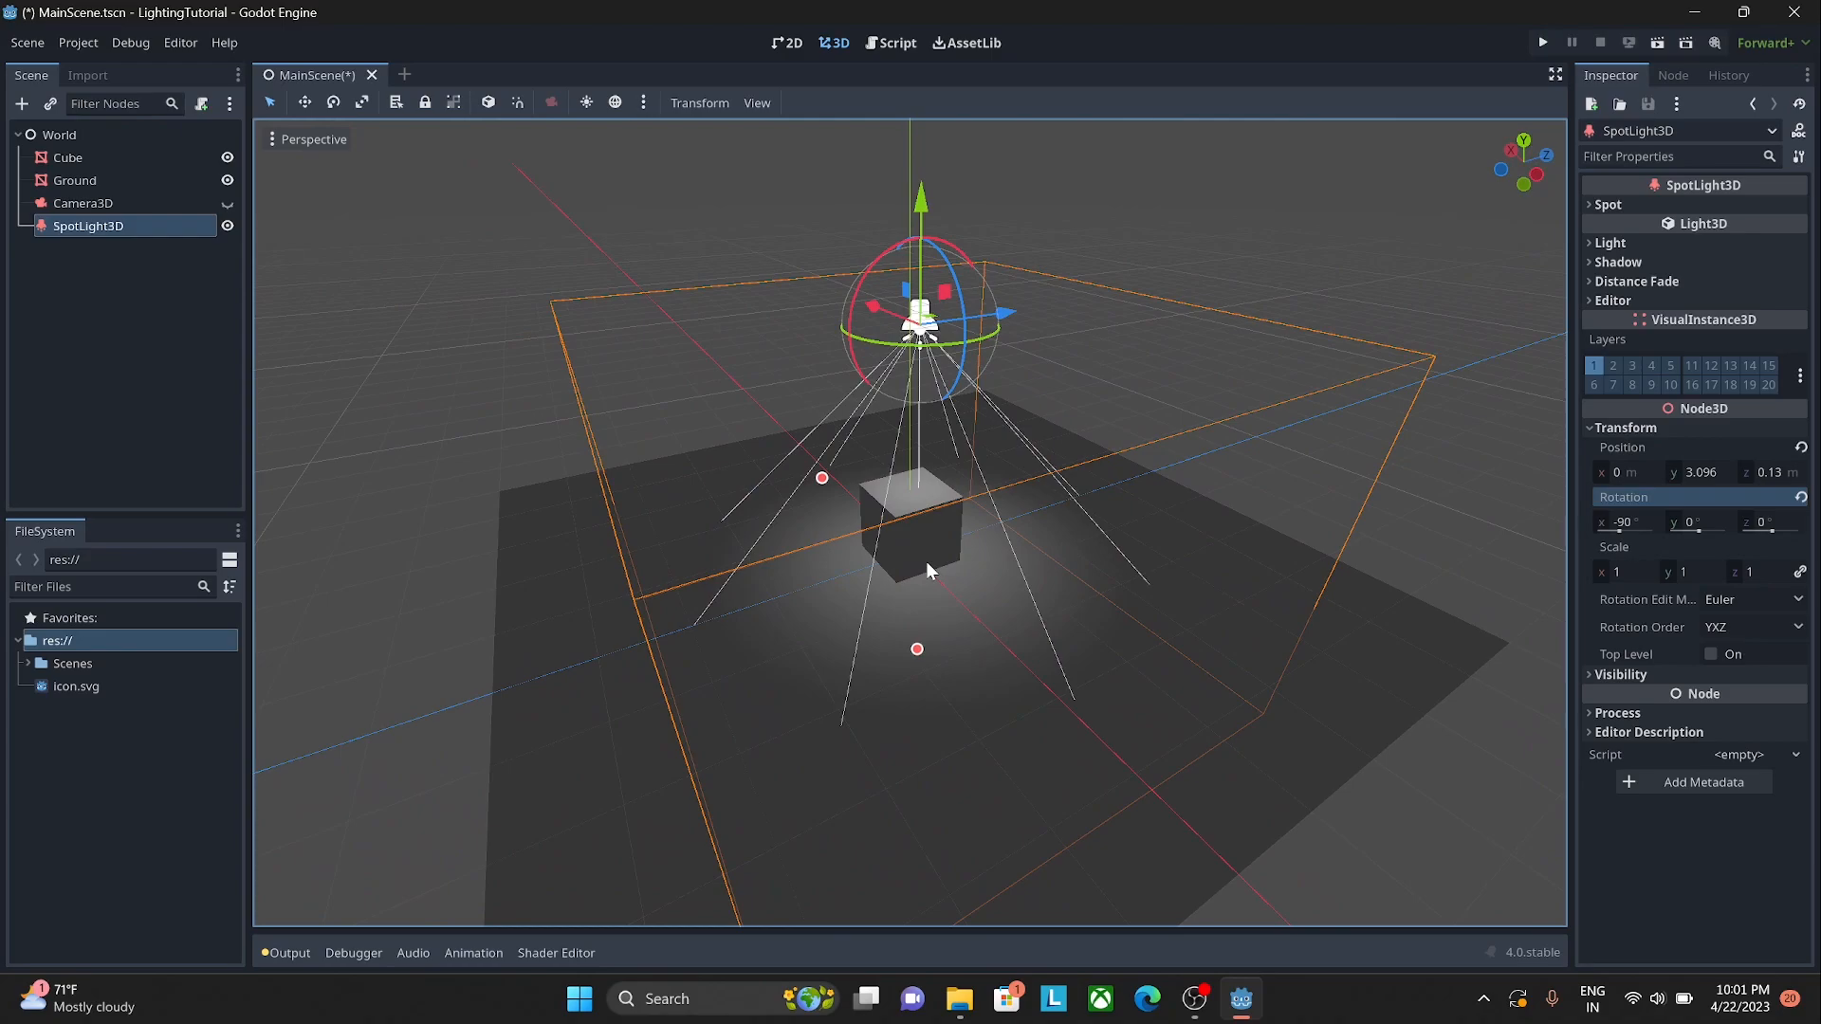
Step: Save the scene and test-run the project to check the spotlight, closing the game window when done
key(ctrl+s)
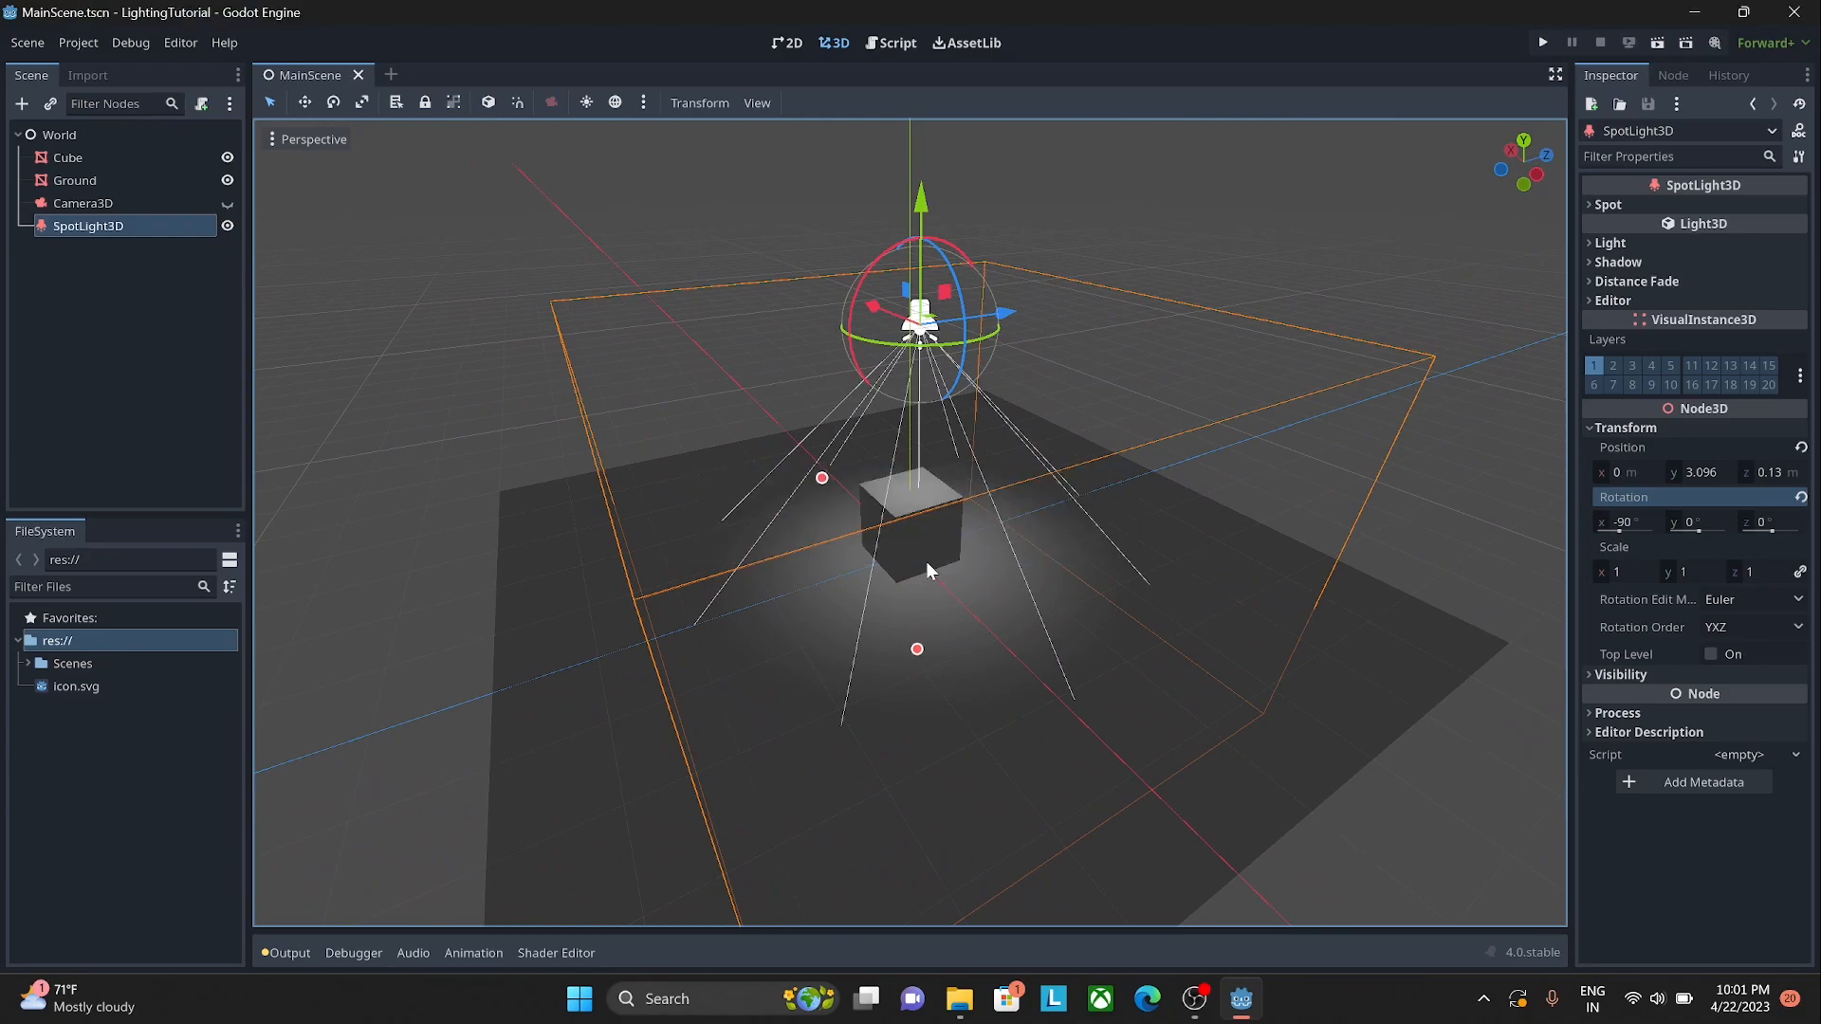
click(1540, 43)
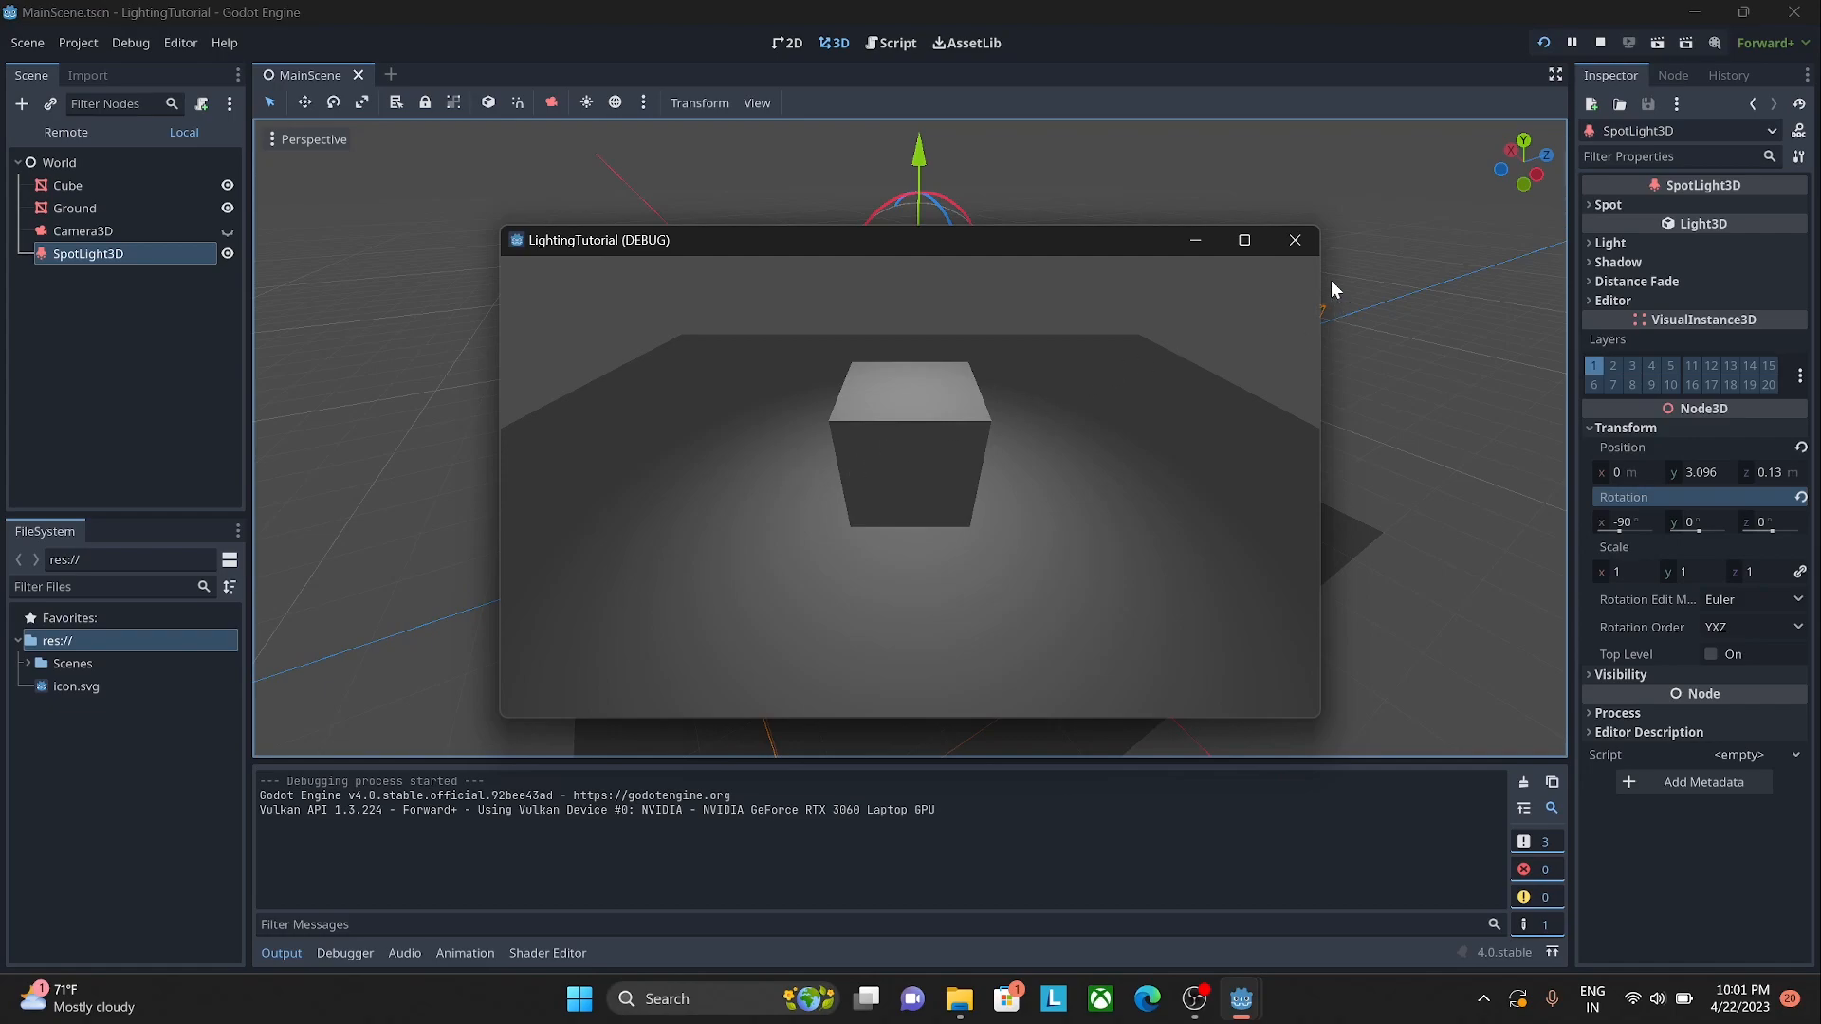
click(1293, 241)
Step: Examine the spotlight's cone and the lit area around the cube from several angles and distances
scroll(787, 597, up, 7)
scroll(793, 595, down, 5)
mouse_move(976, 547)
middle_down()
mouse_move(987, 523)
mouse_move(882, 461)
mouse_move(1013, 484)
mouse_move(1062, 514)
mouse_move(927, 506)
mouse_move(981, 520)
middle_up()
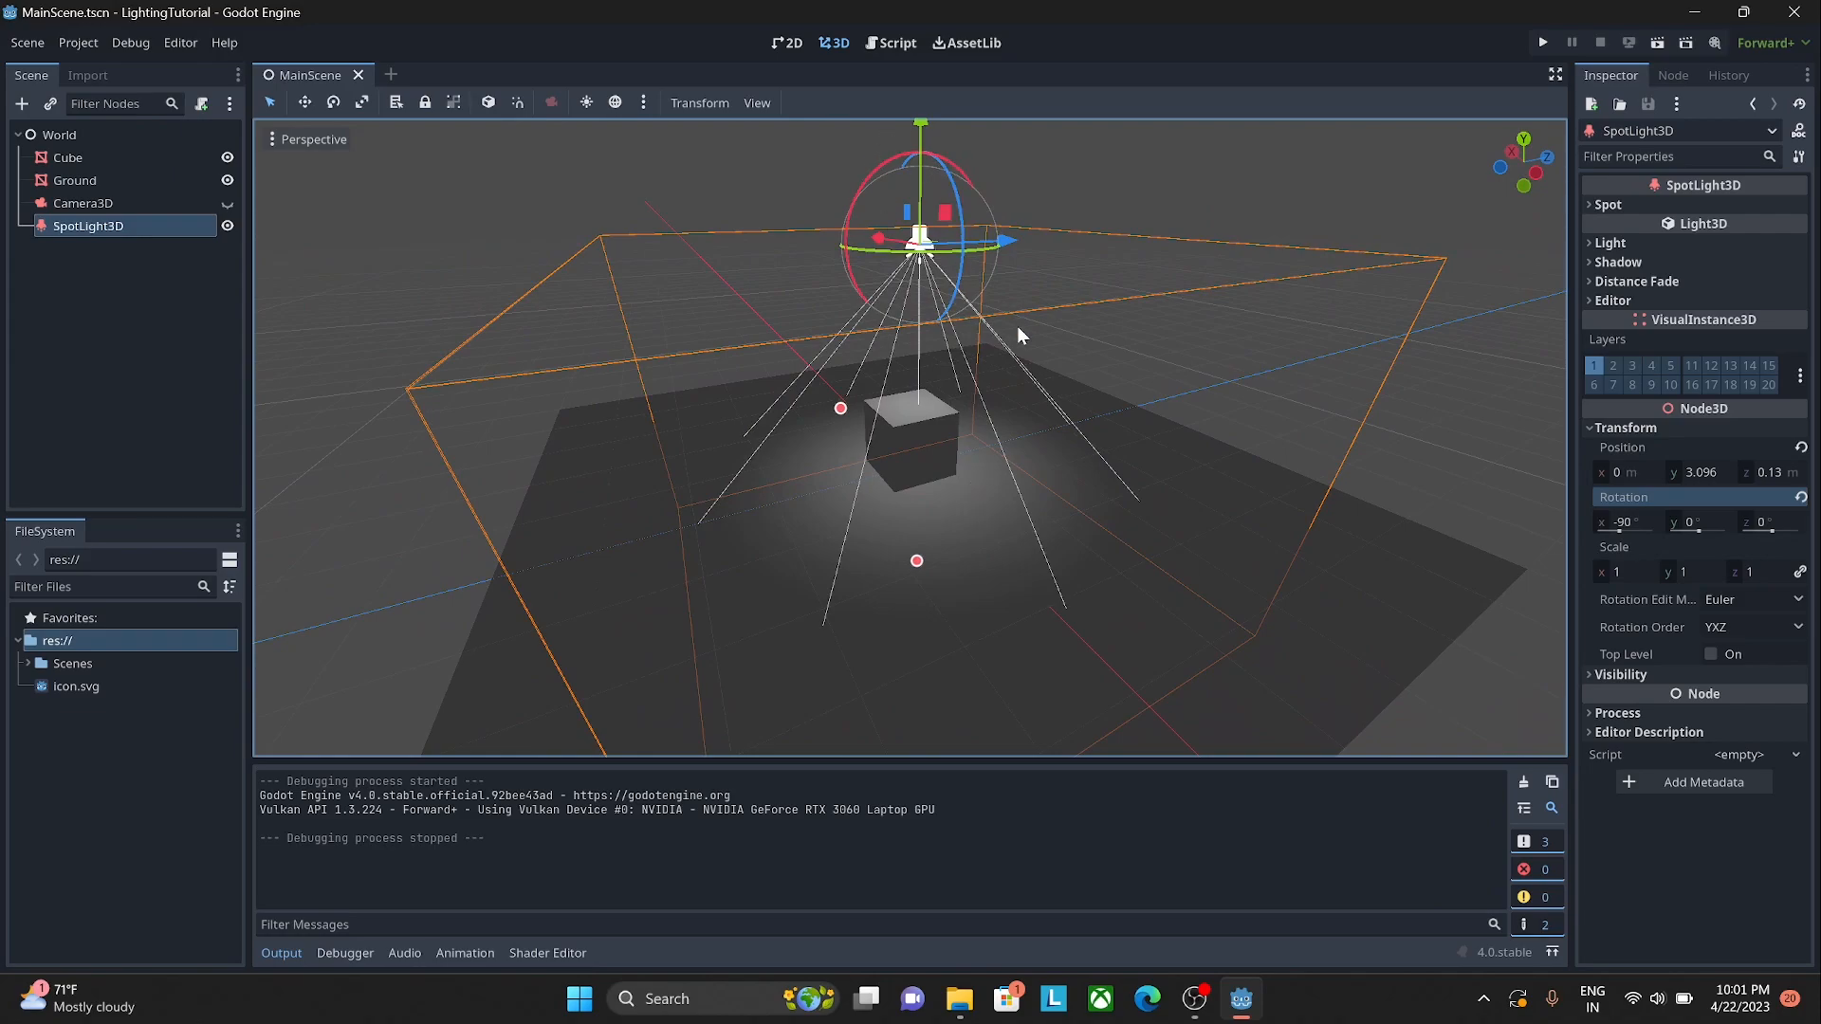
scroll(1017, 326, down, 5)
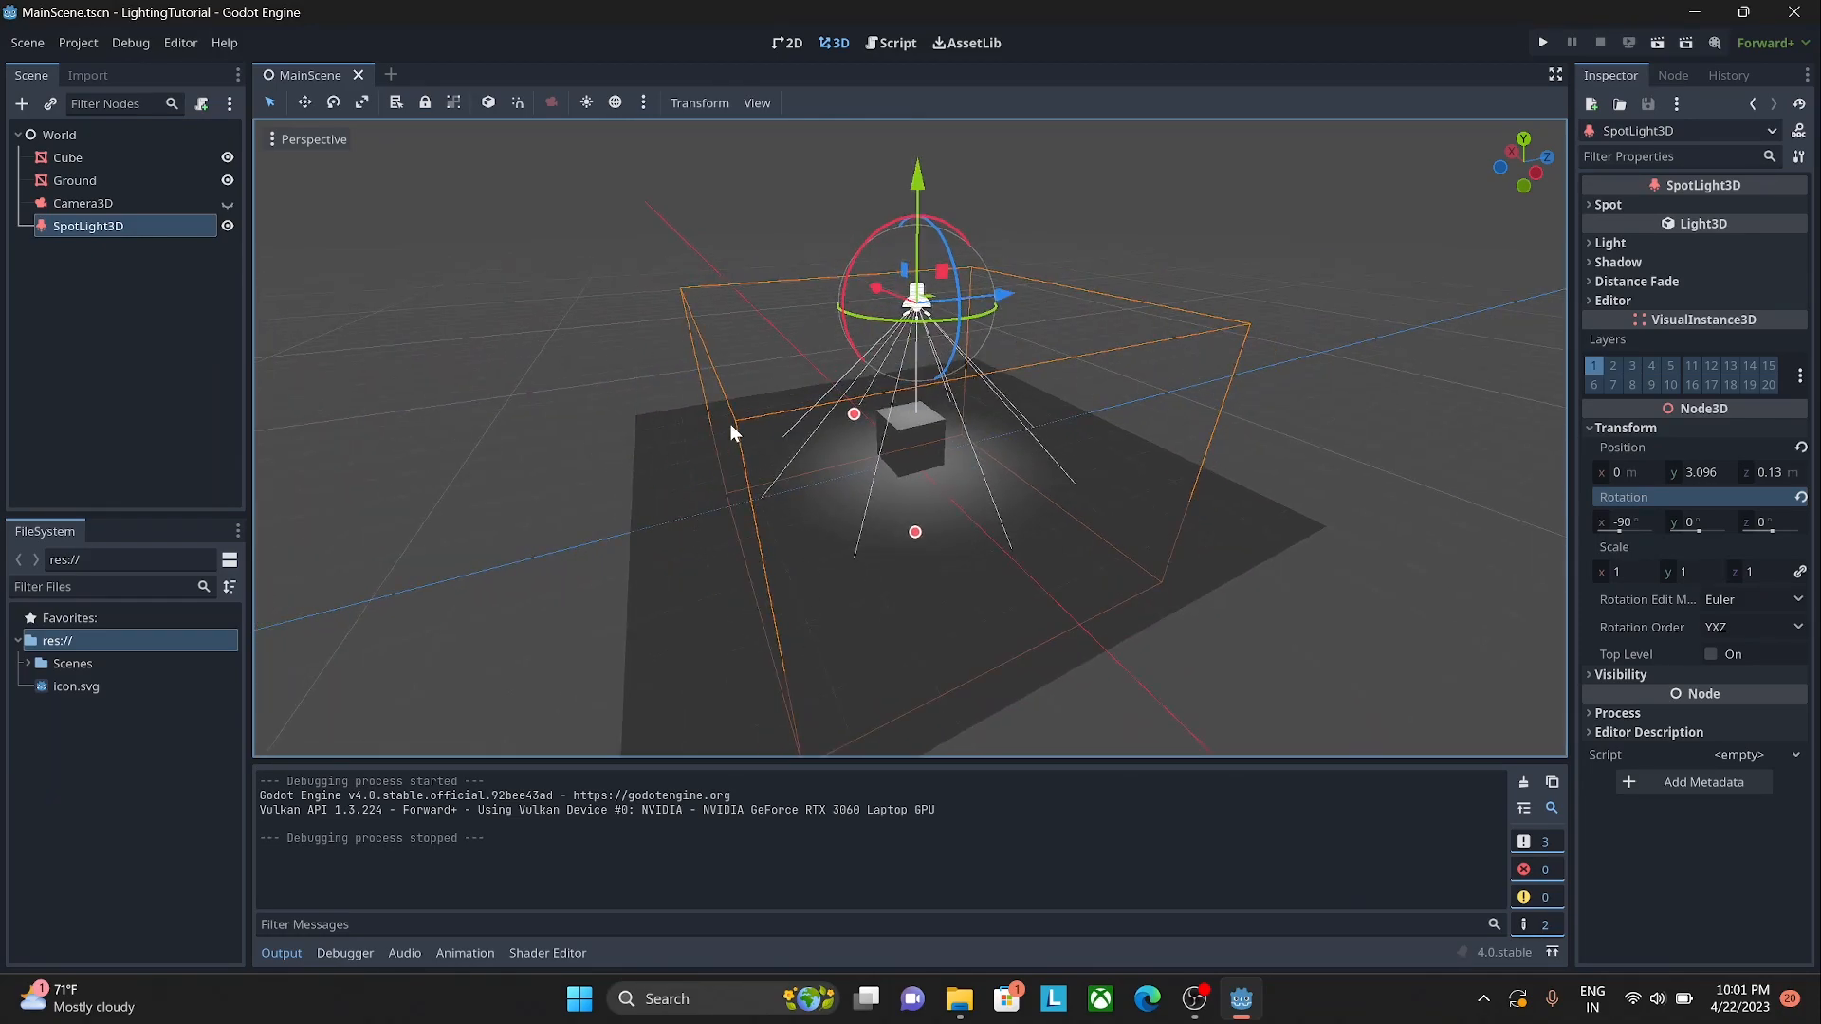
middle_drag(961, 568, 997, 607)
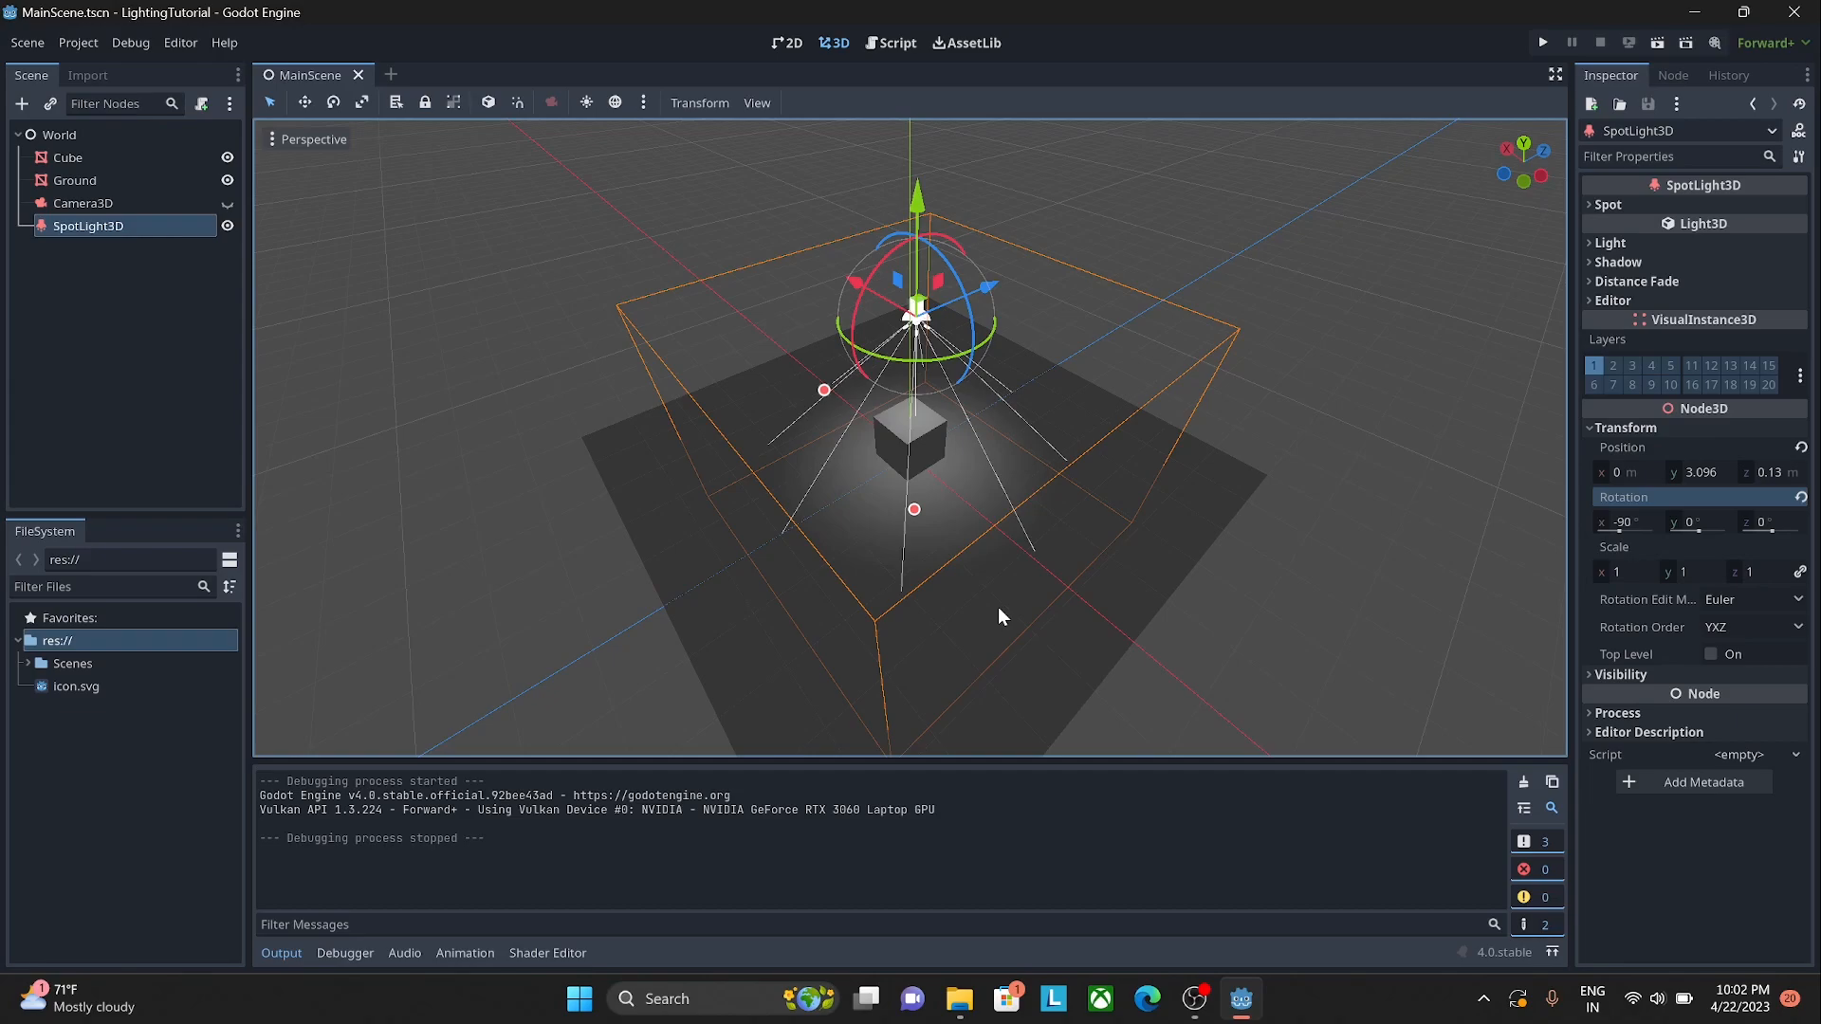
scroll(1038, 470, up, 3)
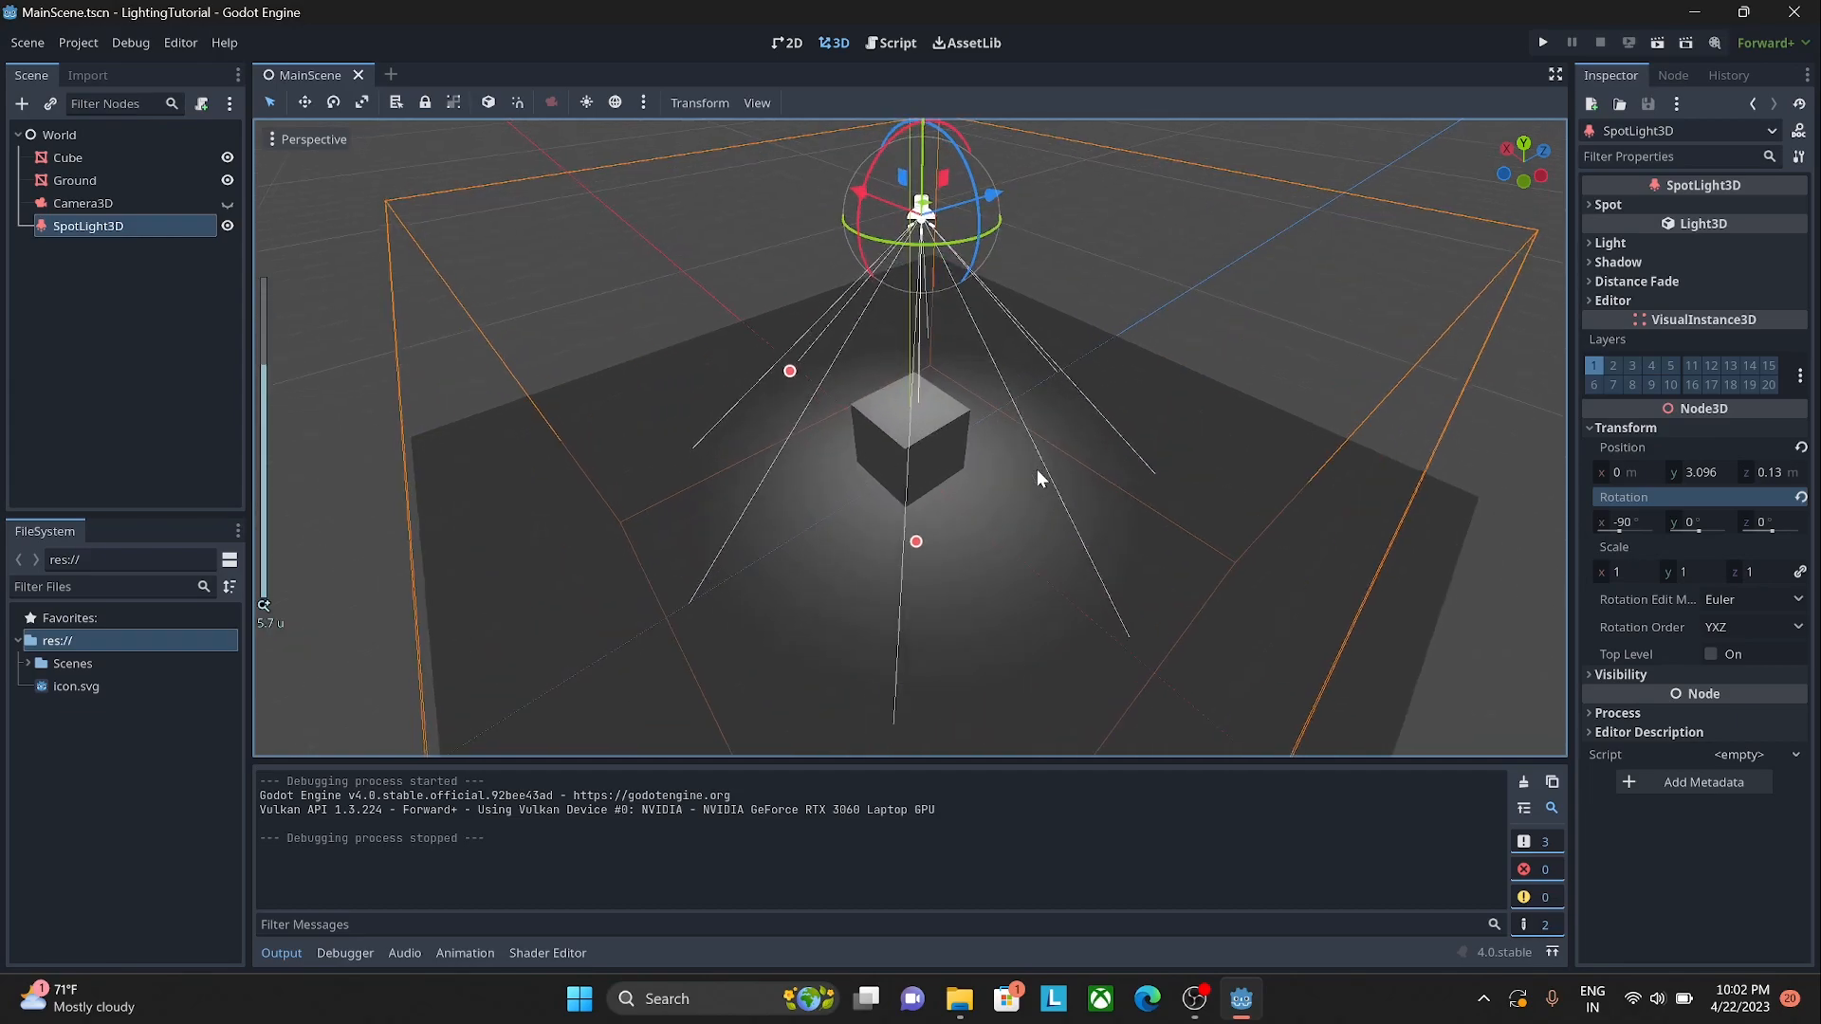
middle_drag(1005, 457, 964, 419)
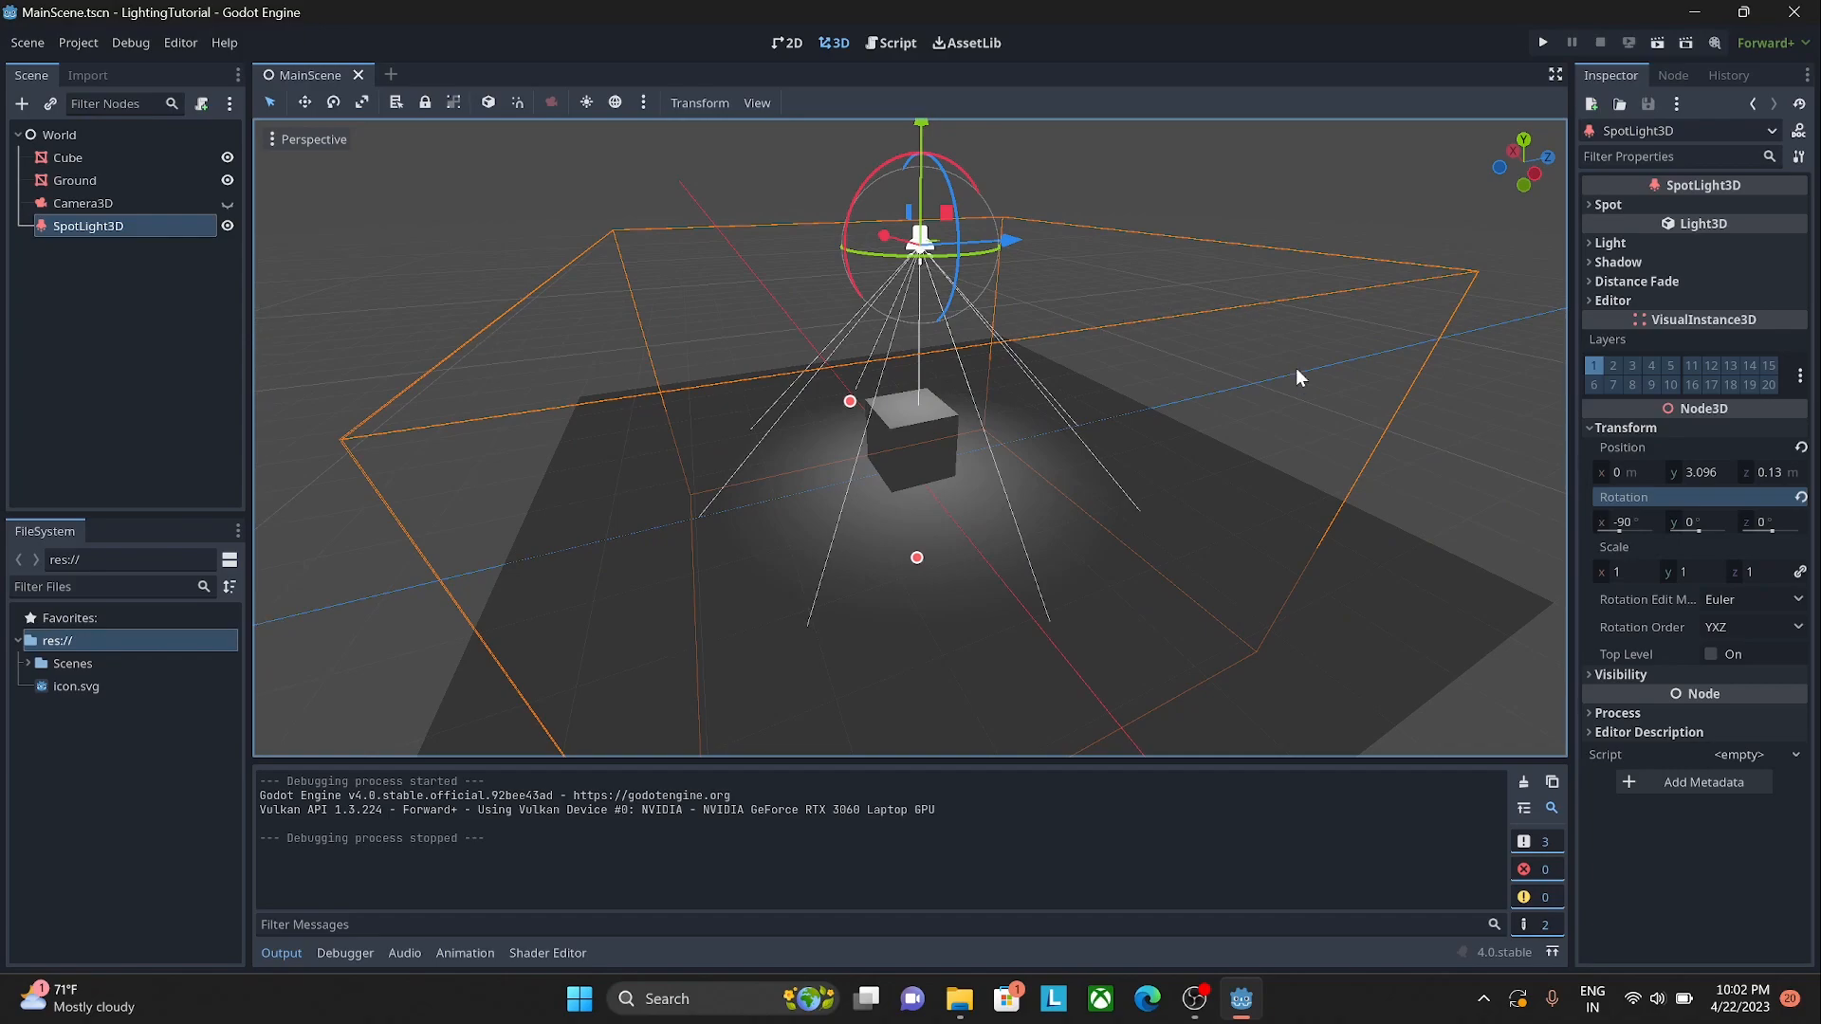
middle_drag(1165, 237, 1199, 374)
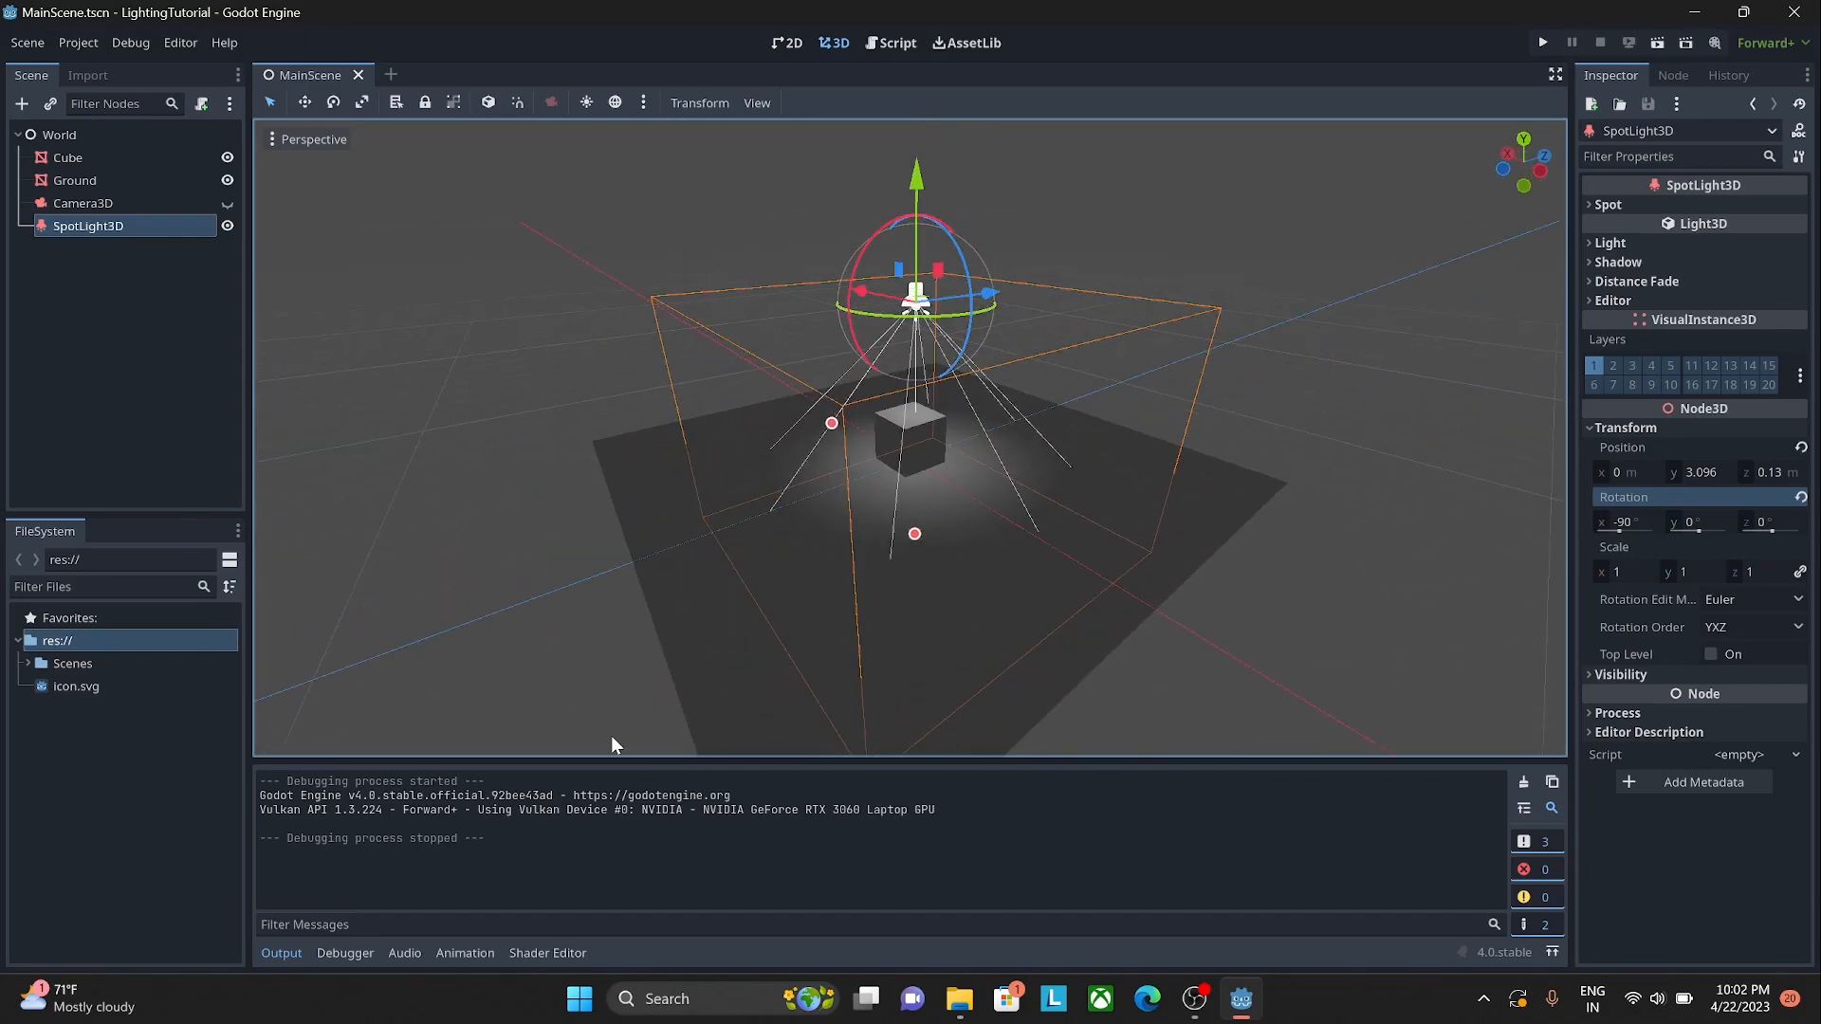
Step: Collapse the output log and raise the spotlight to about 3.511 m on Y
click(301, 953)
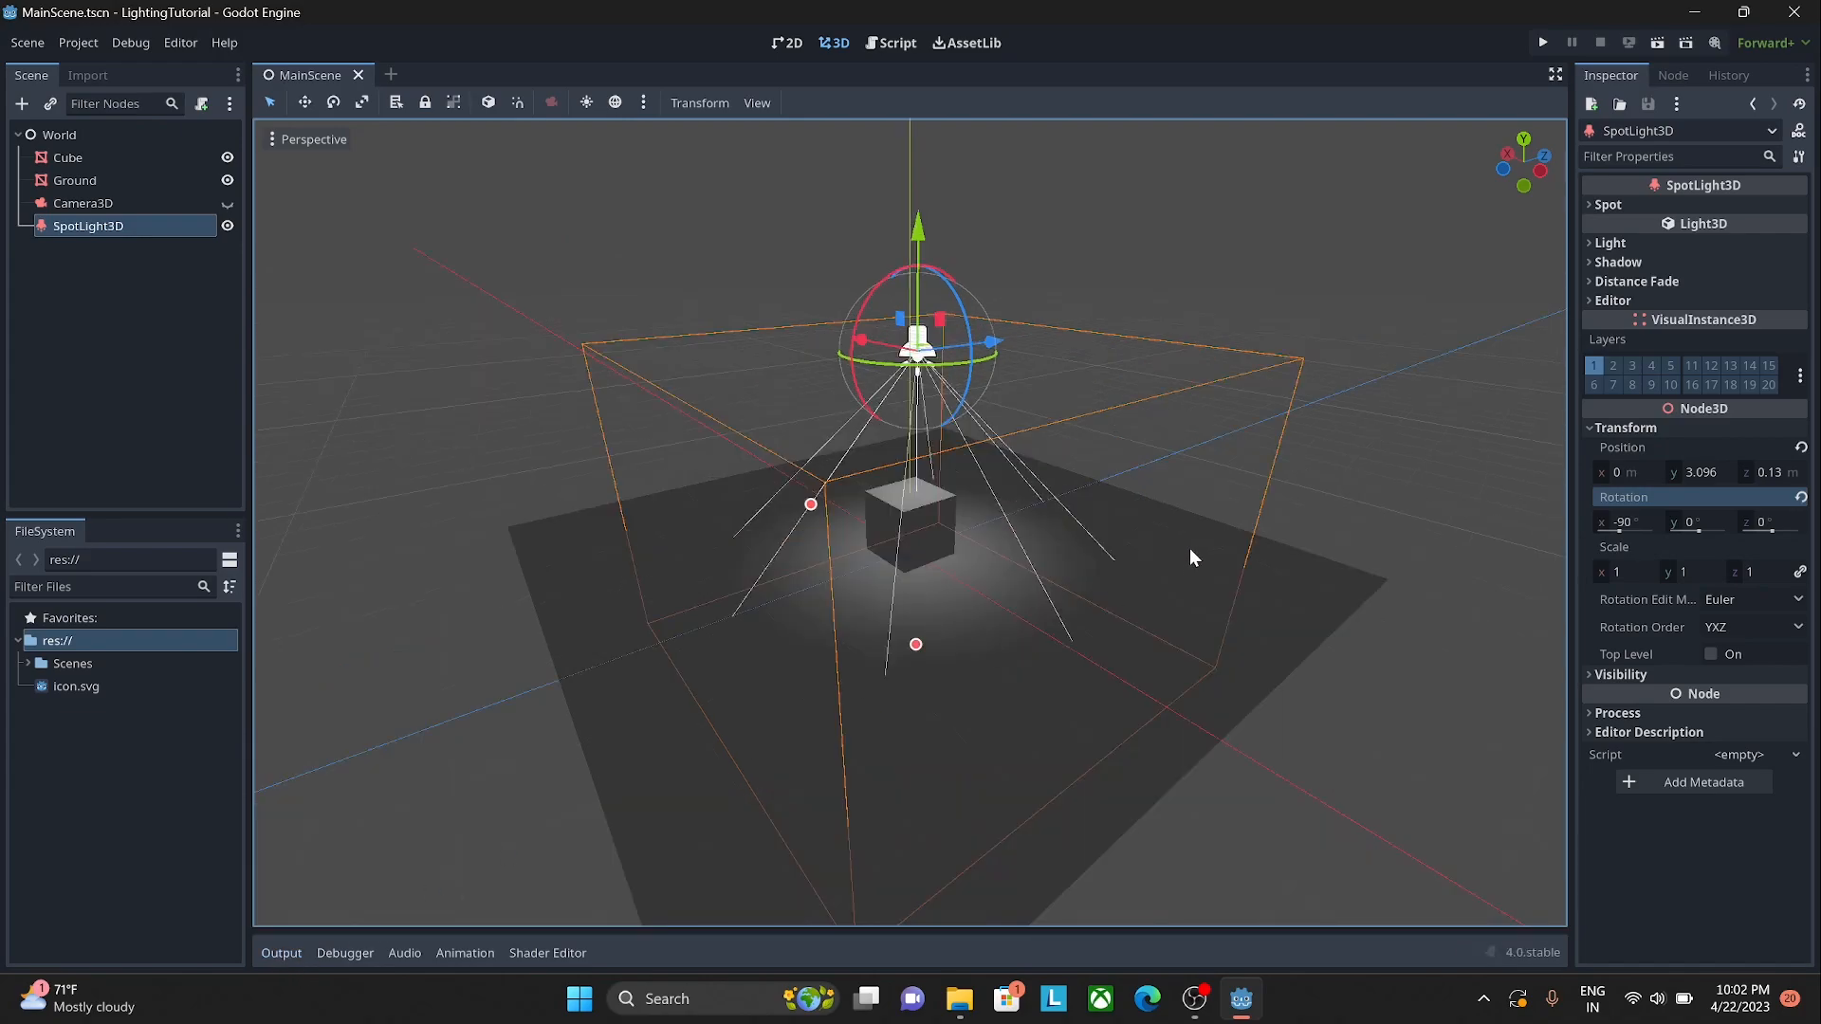
scroll(1191, 556, up, 3)
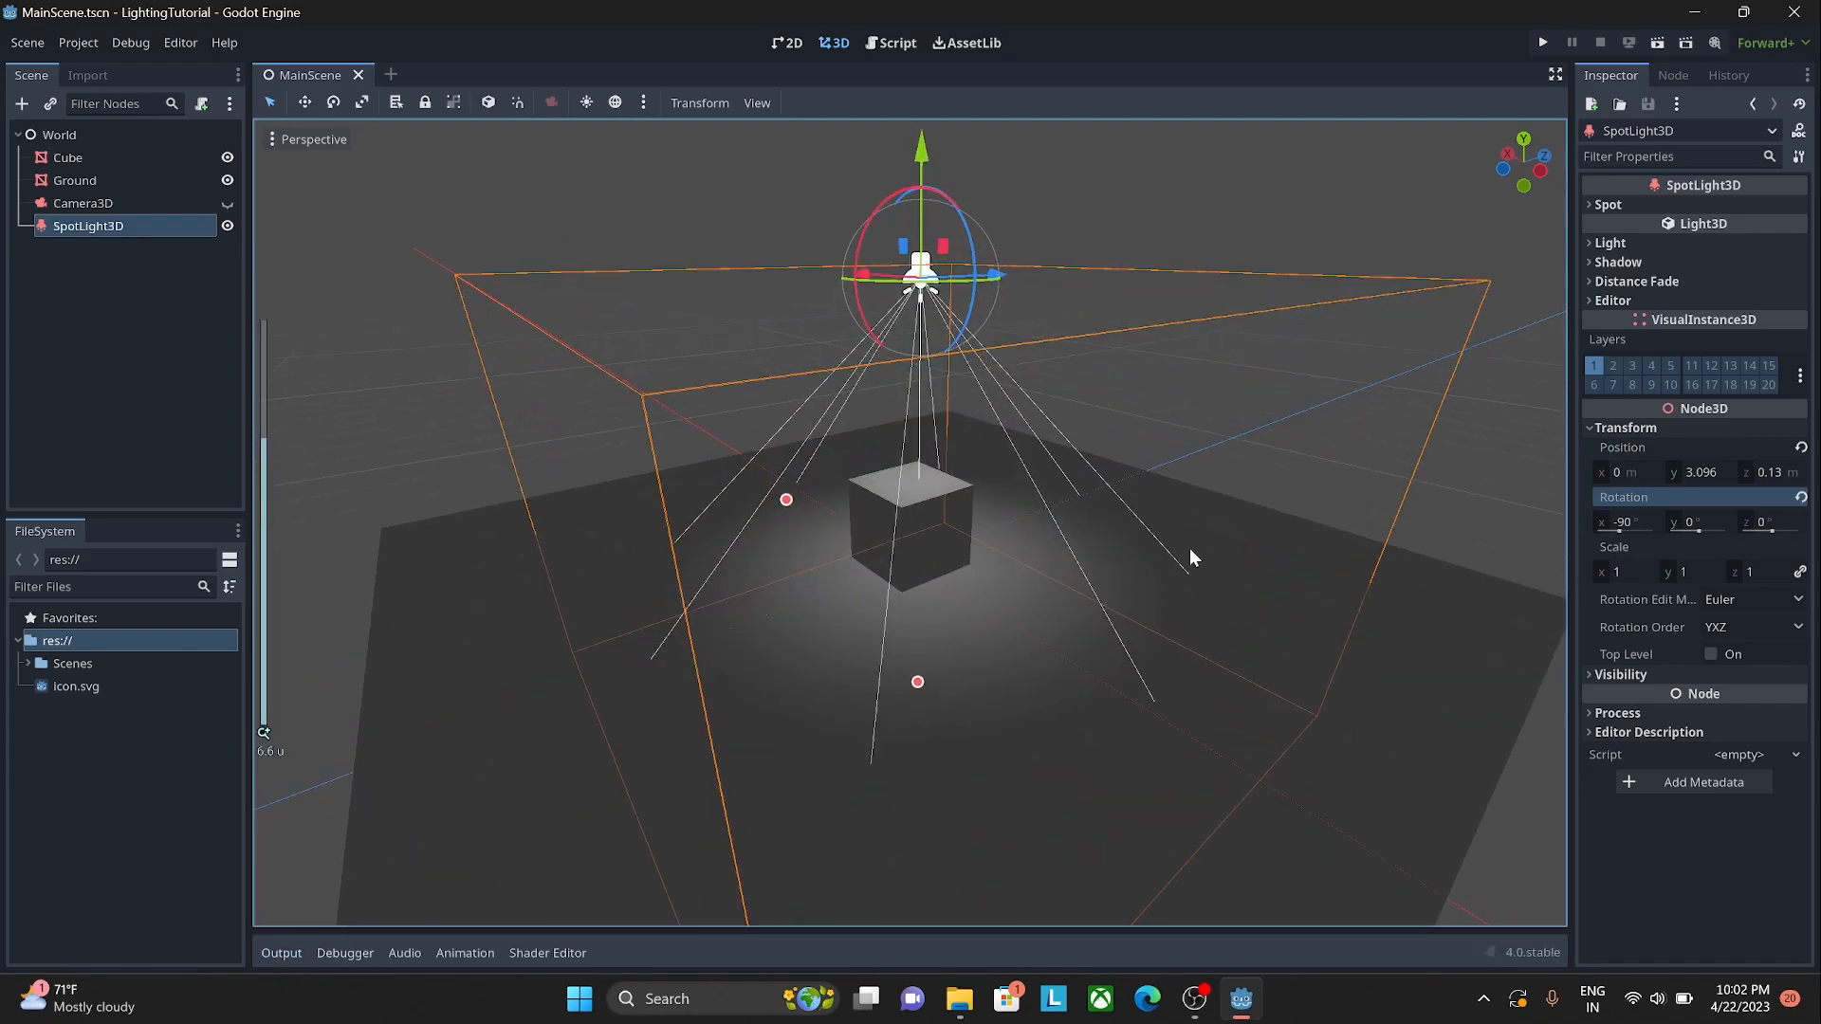
scroll(1189, 549, down, 2)
mouse_move(1188, 548)
middle_down()
mouse_move(1060, 537)
mouse_move(1187, 550)
middle_up()
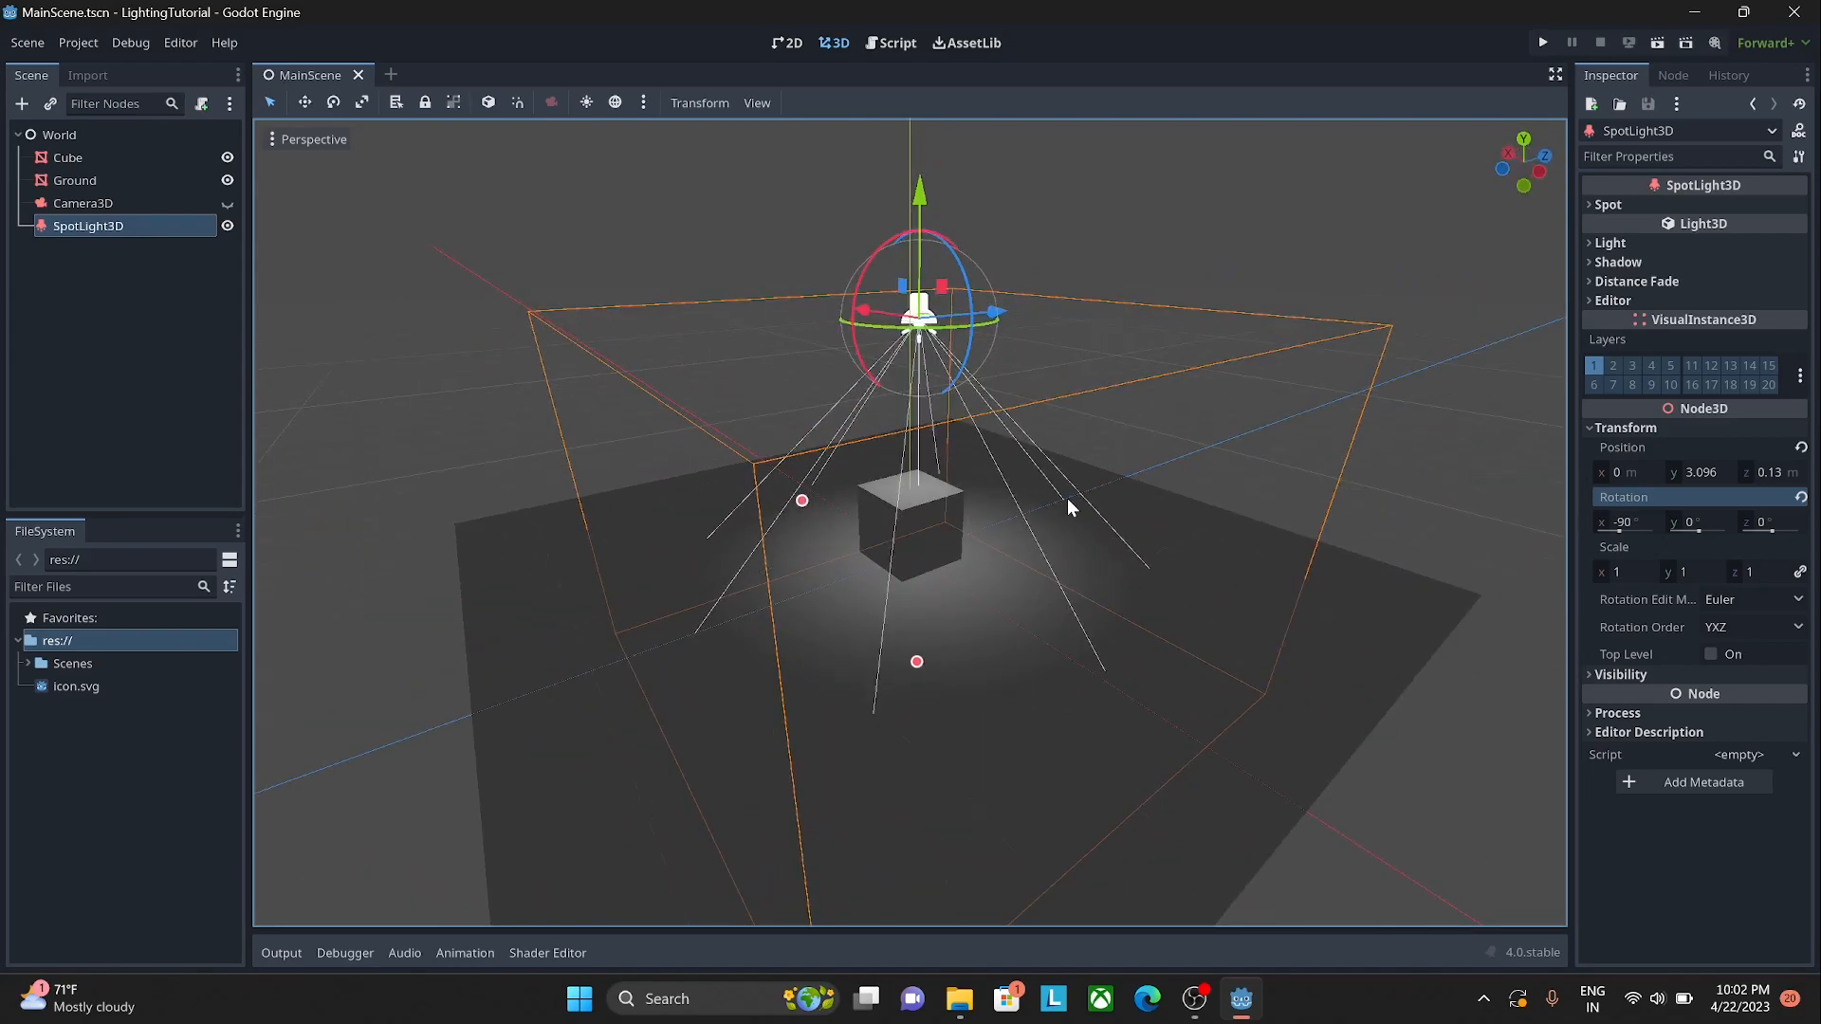
drag(919, 194, 956, 161)
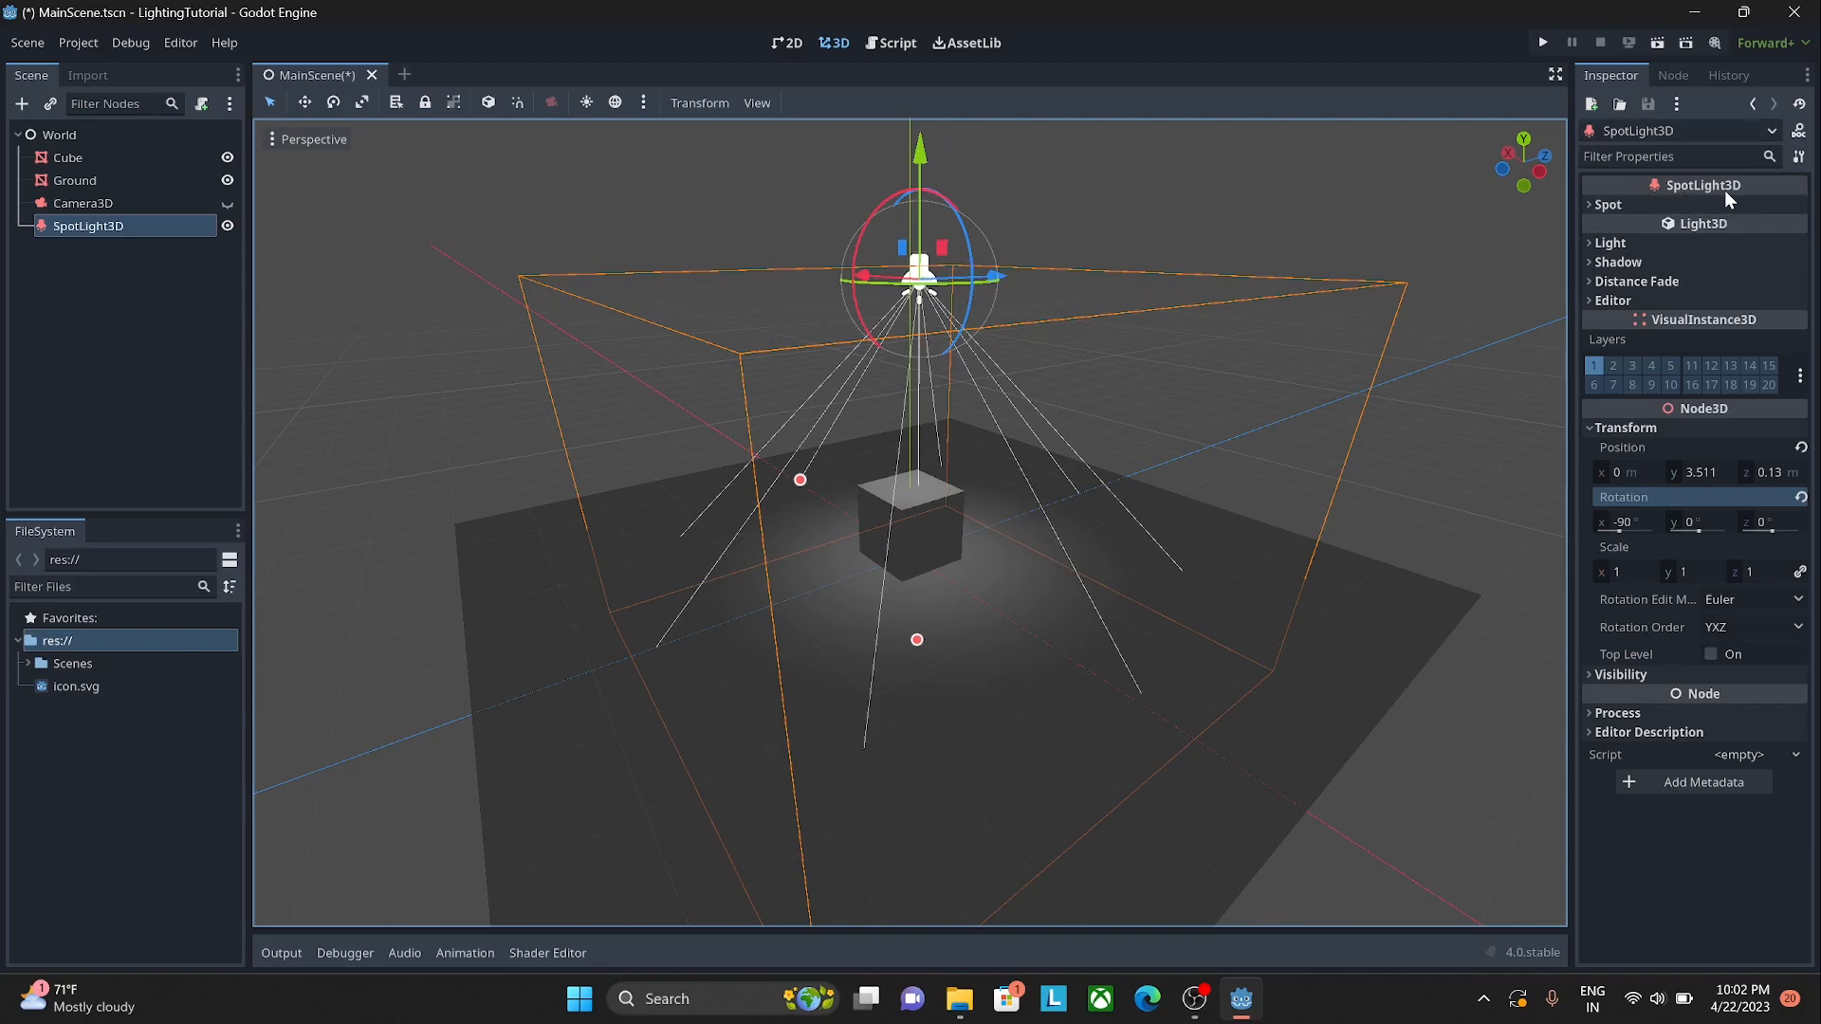
Step: Show the spotlight's Spot properties and increase its range to about 24.454 m
click(1613, 206)
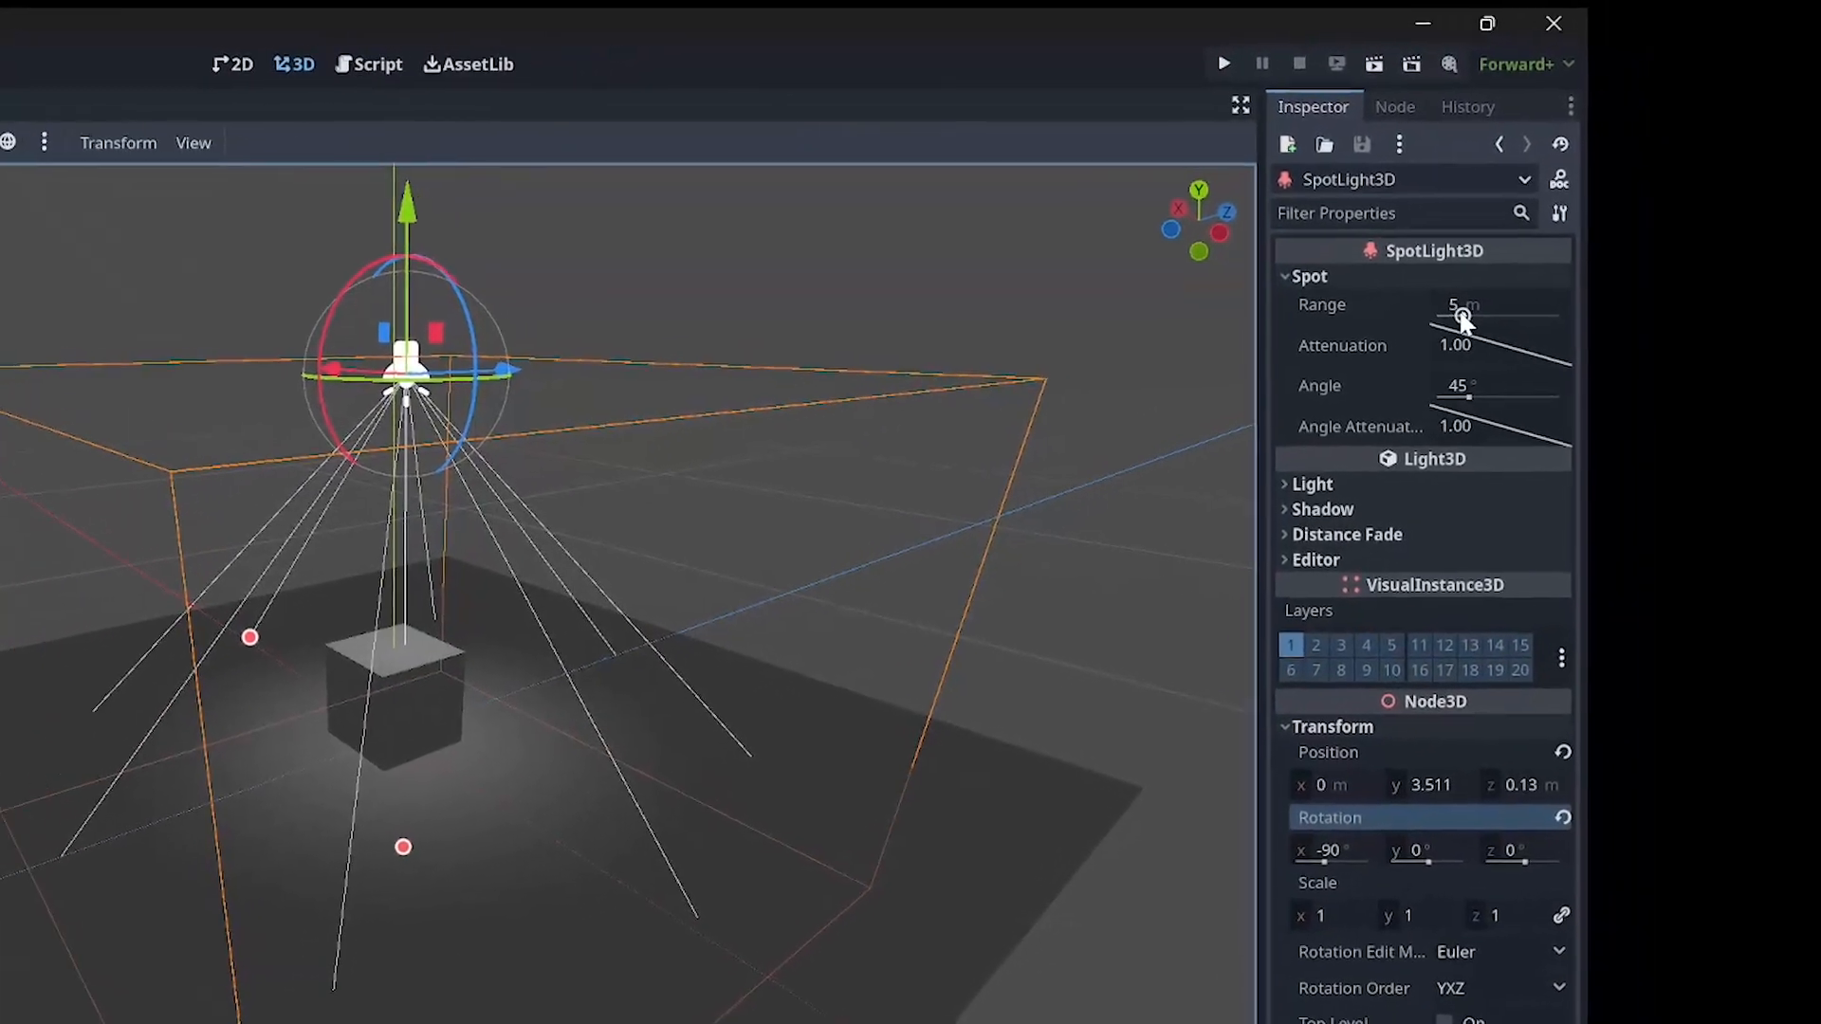
drag(1545, 291, 1567, 293)
mouse_move(1408, 345)
mouse_down()
mouse_move(1354, 348)
mouse_move(1428, 363)
mouse_up()
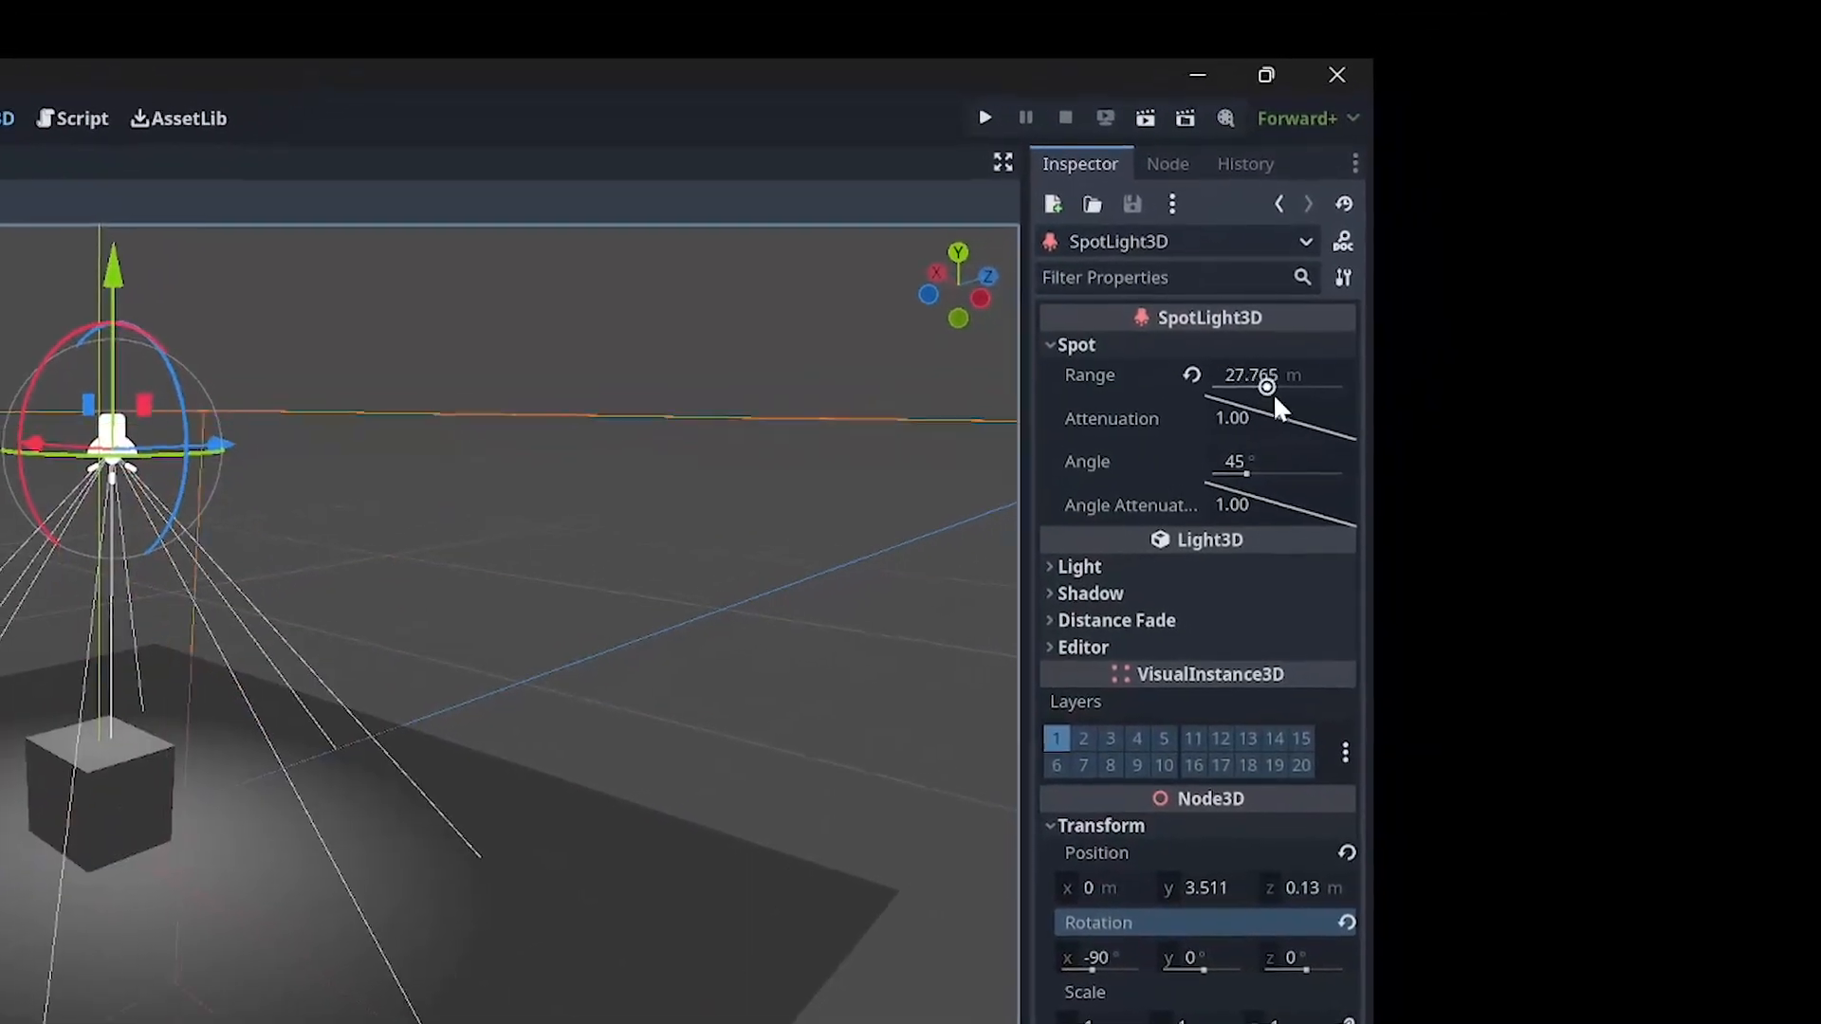
mouse_move(1257, 402)
mouse_down()
mouse_move(1221, 402)
mouse_move(1285, 393)
mouse_move(1173, 407)
mouse_move(1306, 396)
mouse_move(1234, 396)
mouse_up()
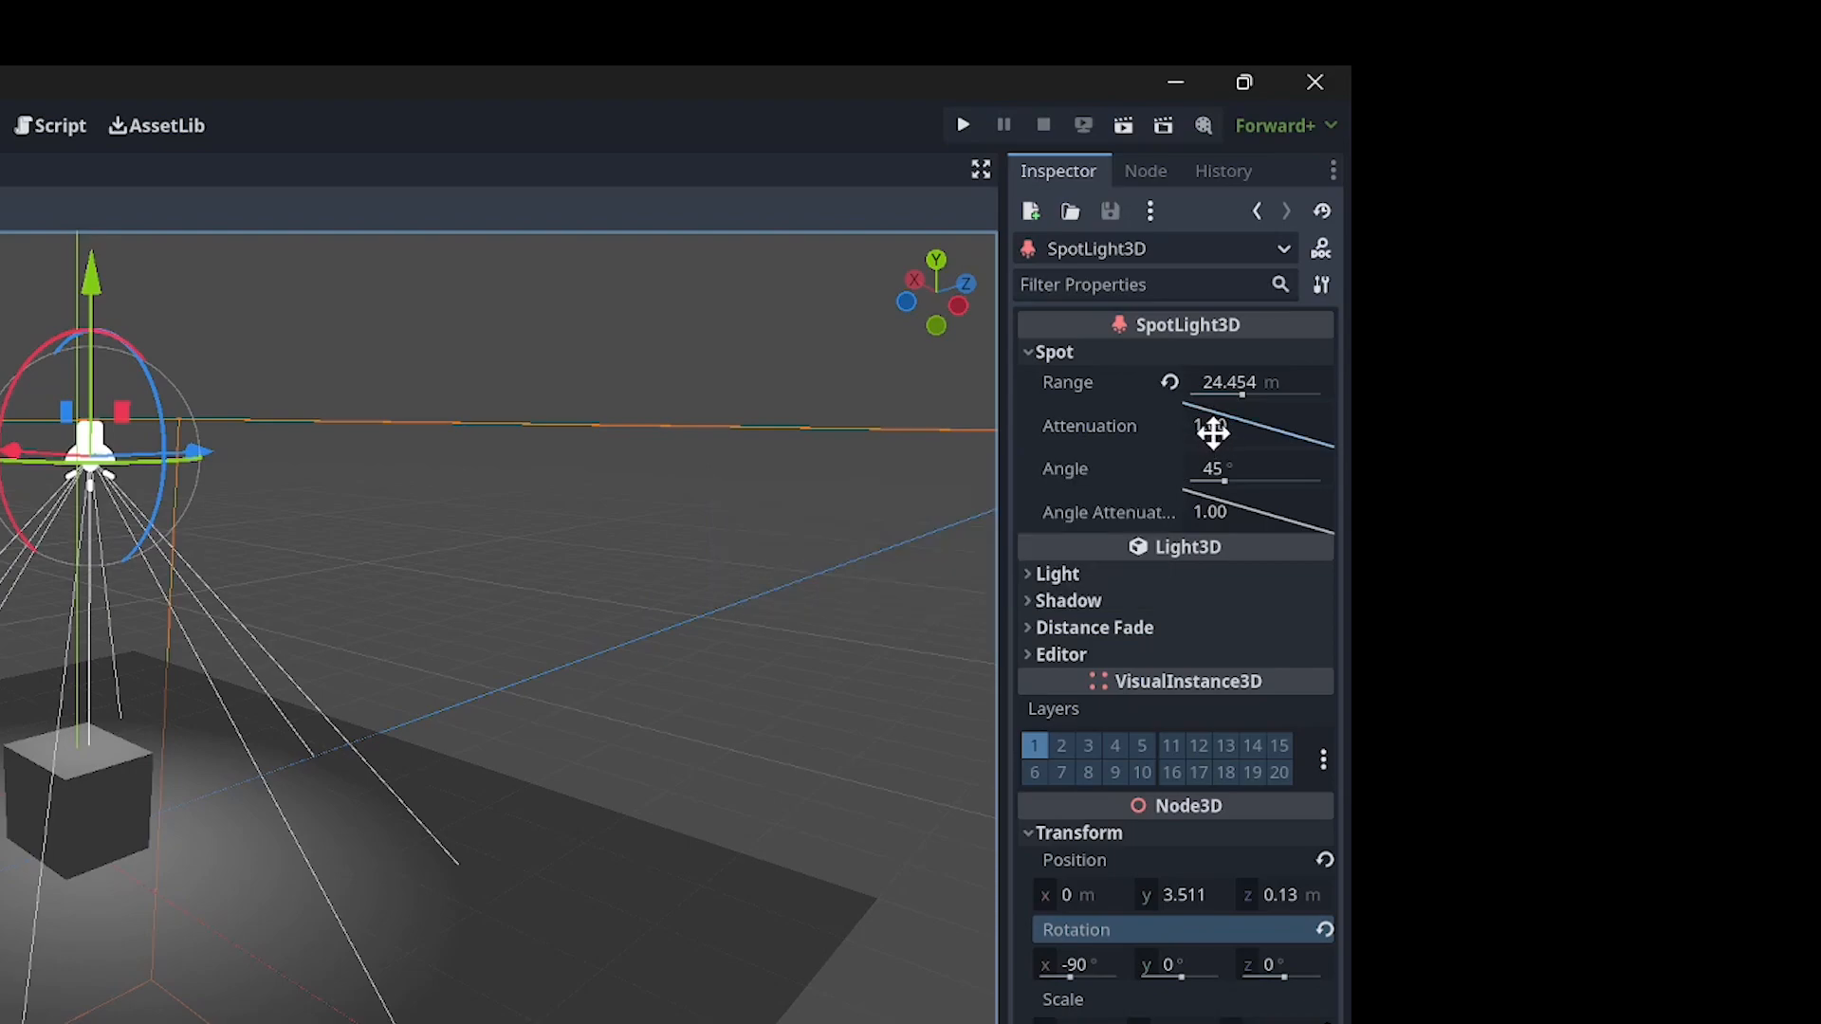
Step: Set the spotlight's attenuation to 3 and check the light falloff on the cube and ground
double_click(1214, 429)
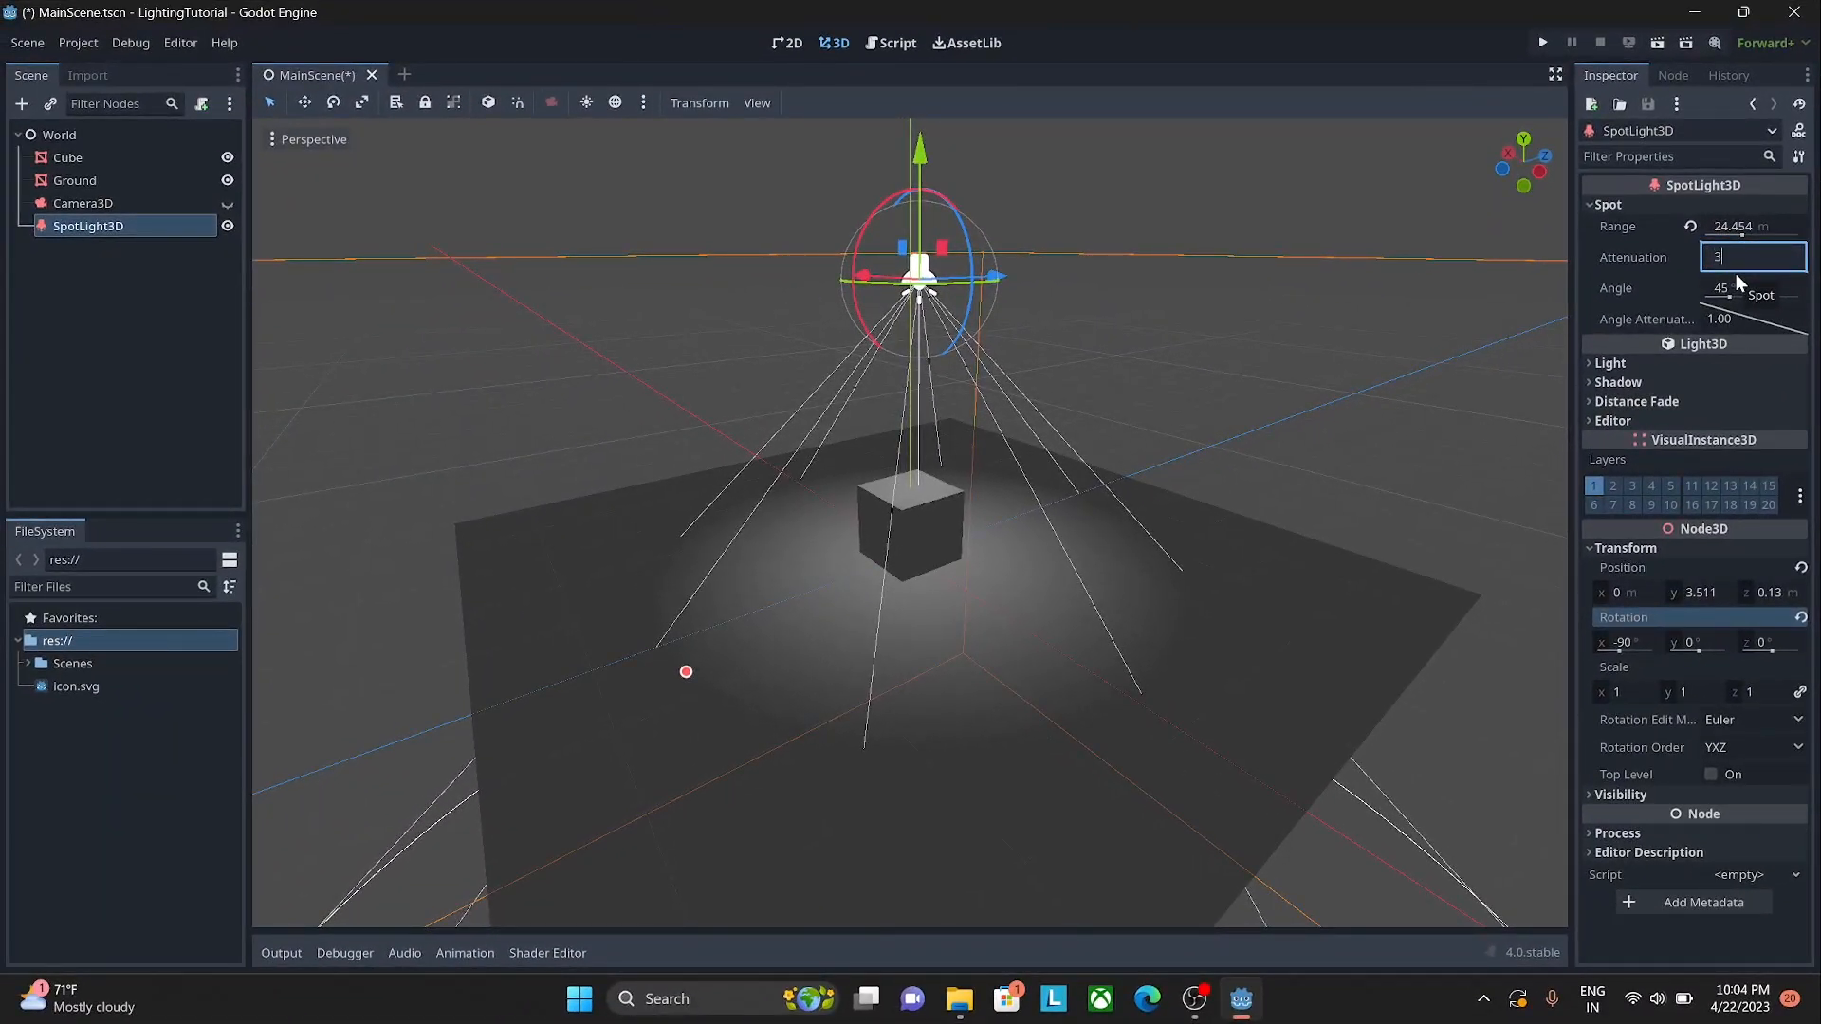
text(3)
key(Return)
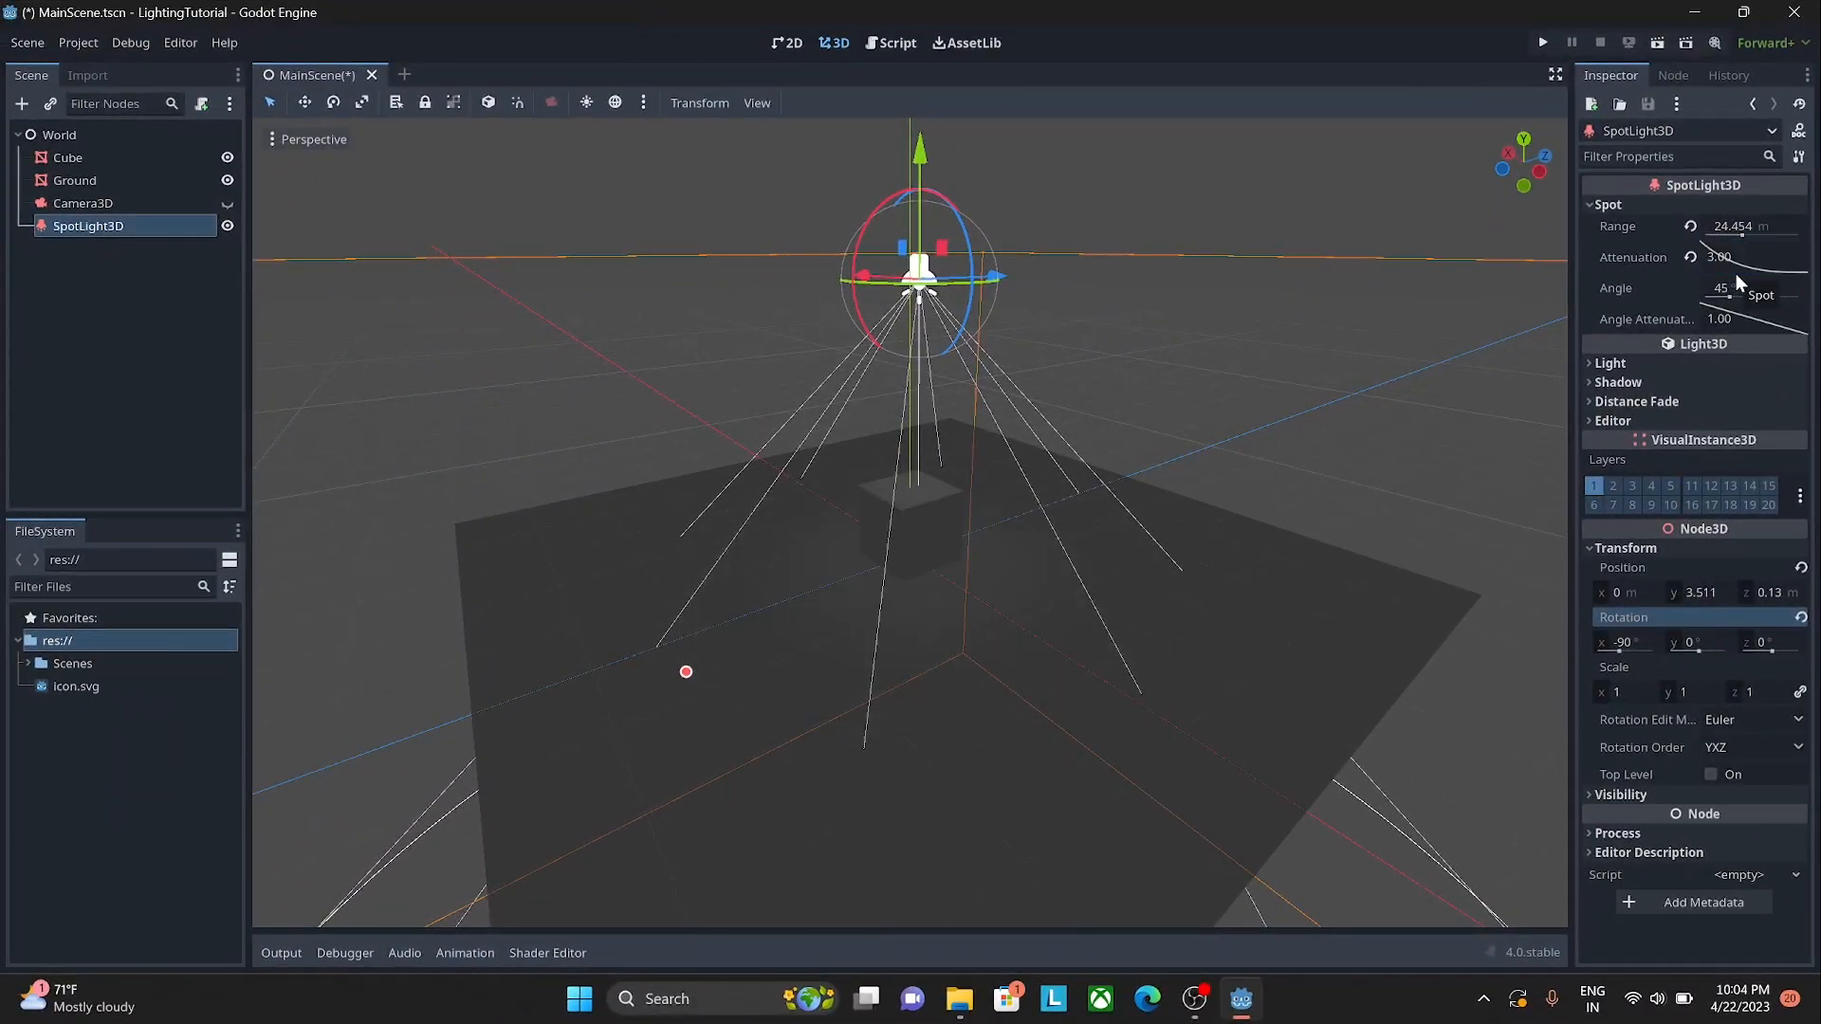
scroll(987, 549, up, 3)
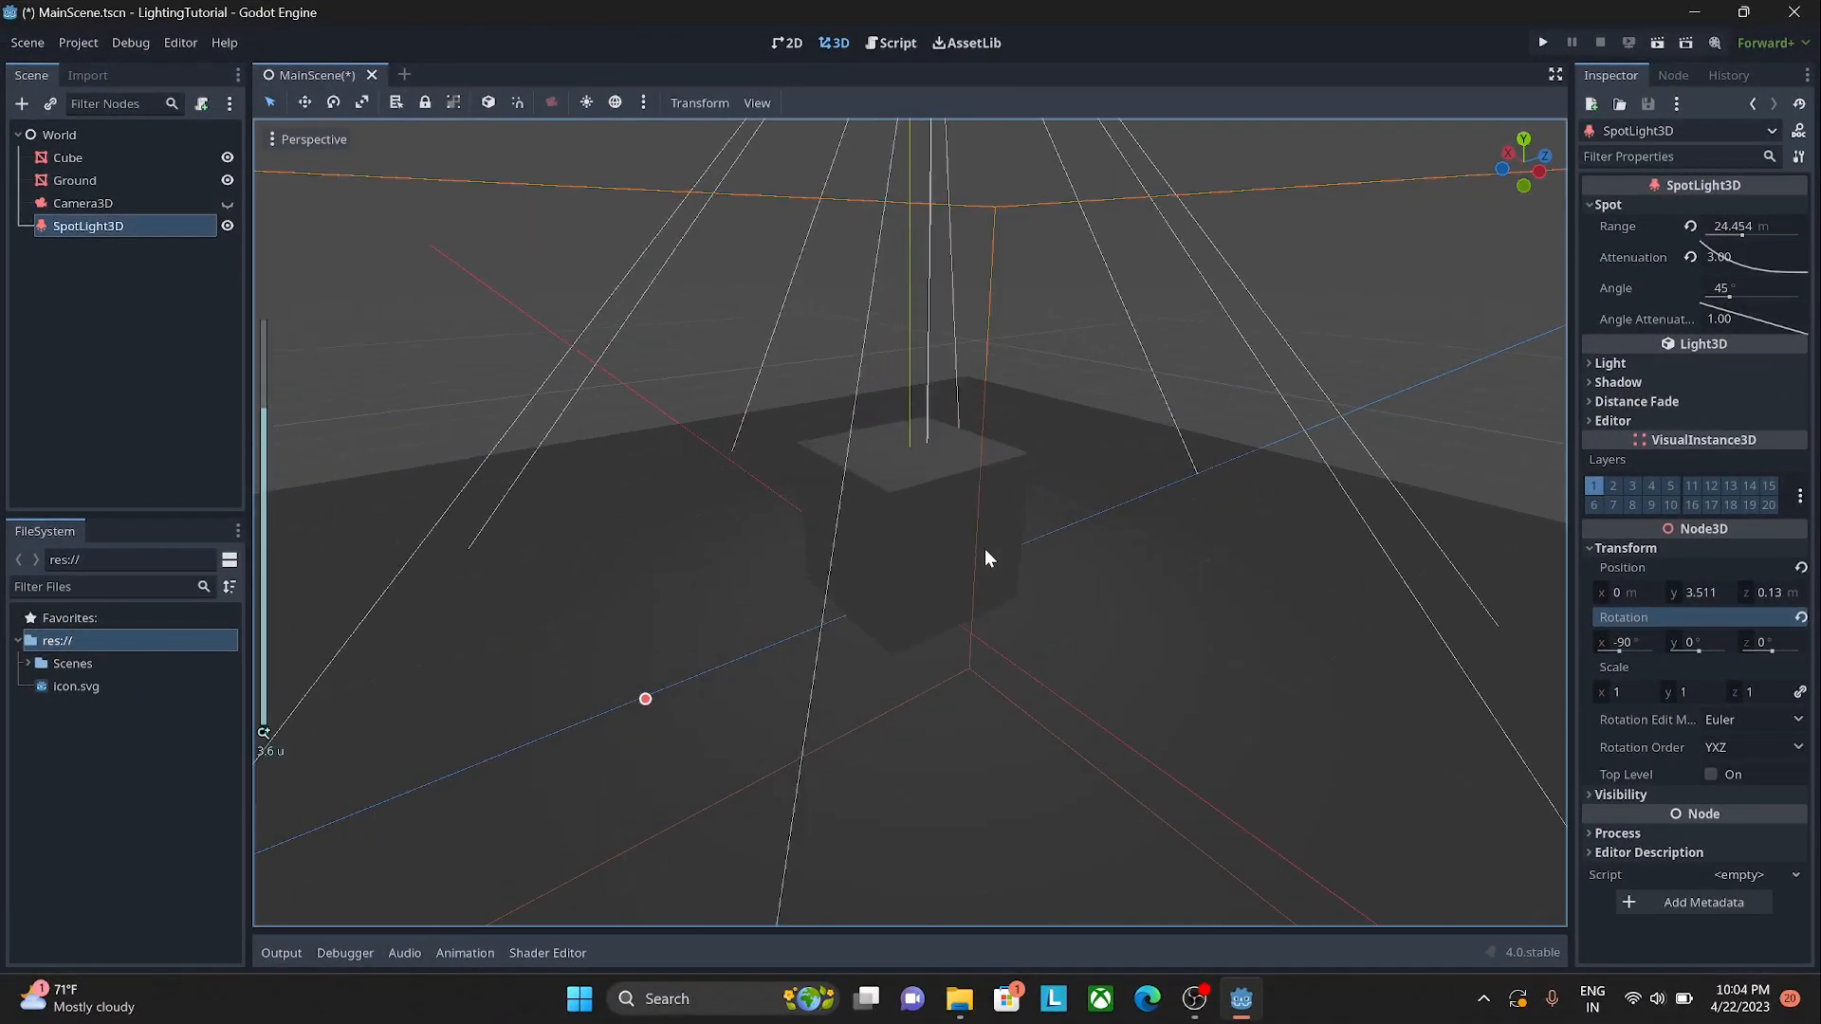
middle_drag(981, 619, 1030, 684)
scroll(1030, 684, down, 3)
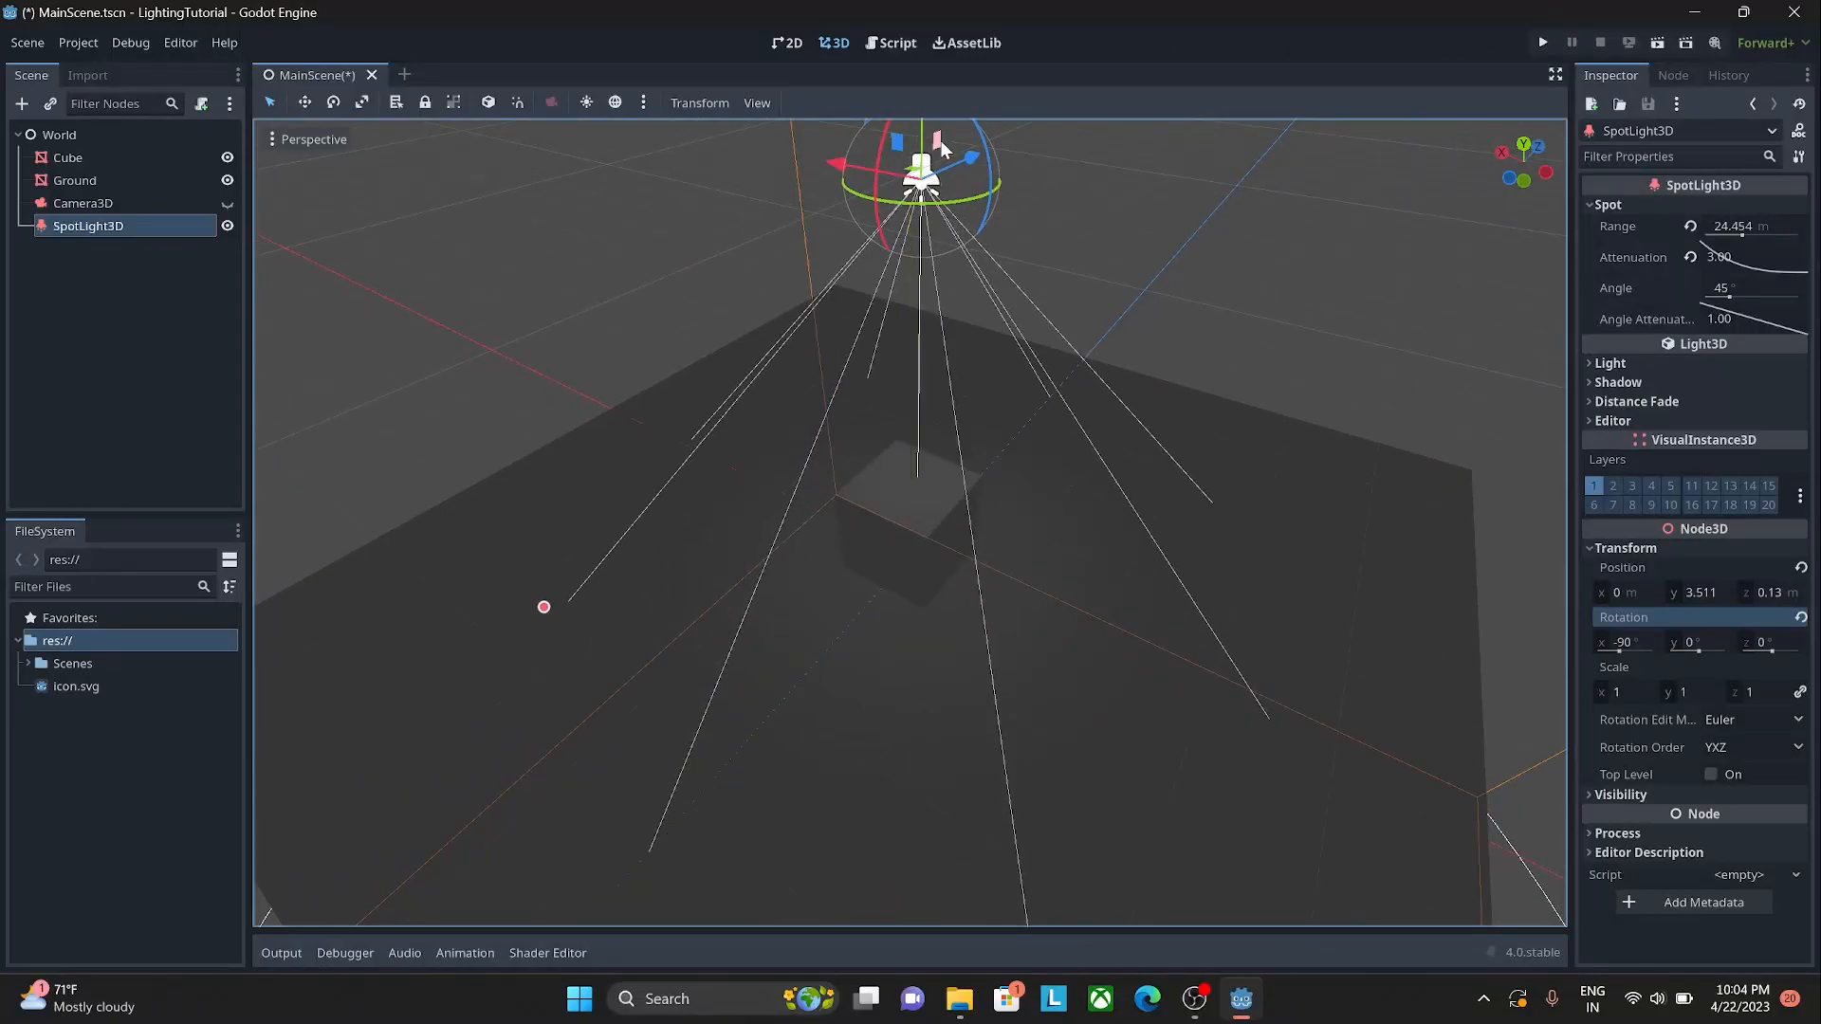
Step: Lower the spotlight to about 2.937 m on Y, closer to the cube
click(928, 194)
click(928, 207)
click(924, 137)
click(923, 182)
scroll(923, 198, down, 4)
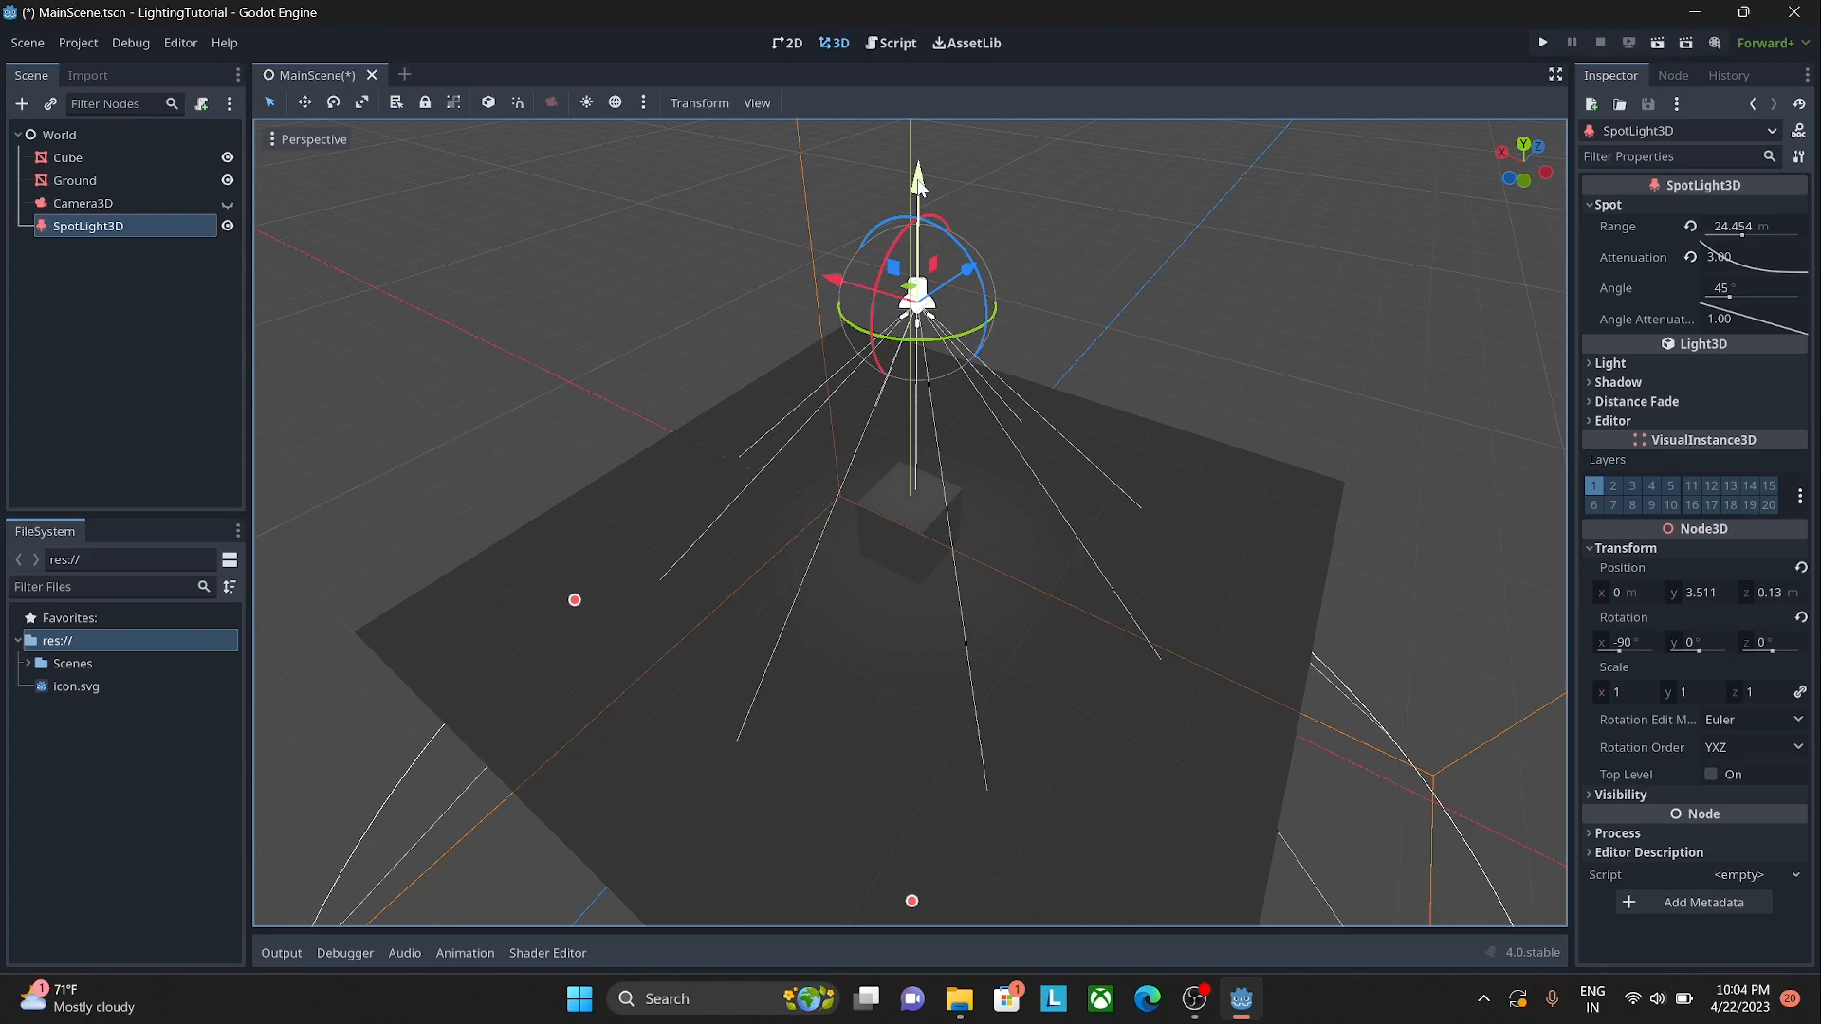
drag(917, 177, 943, 248)
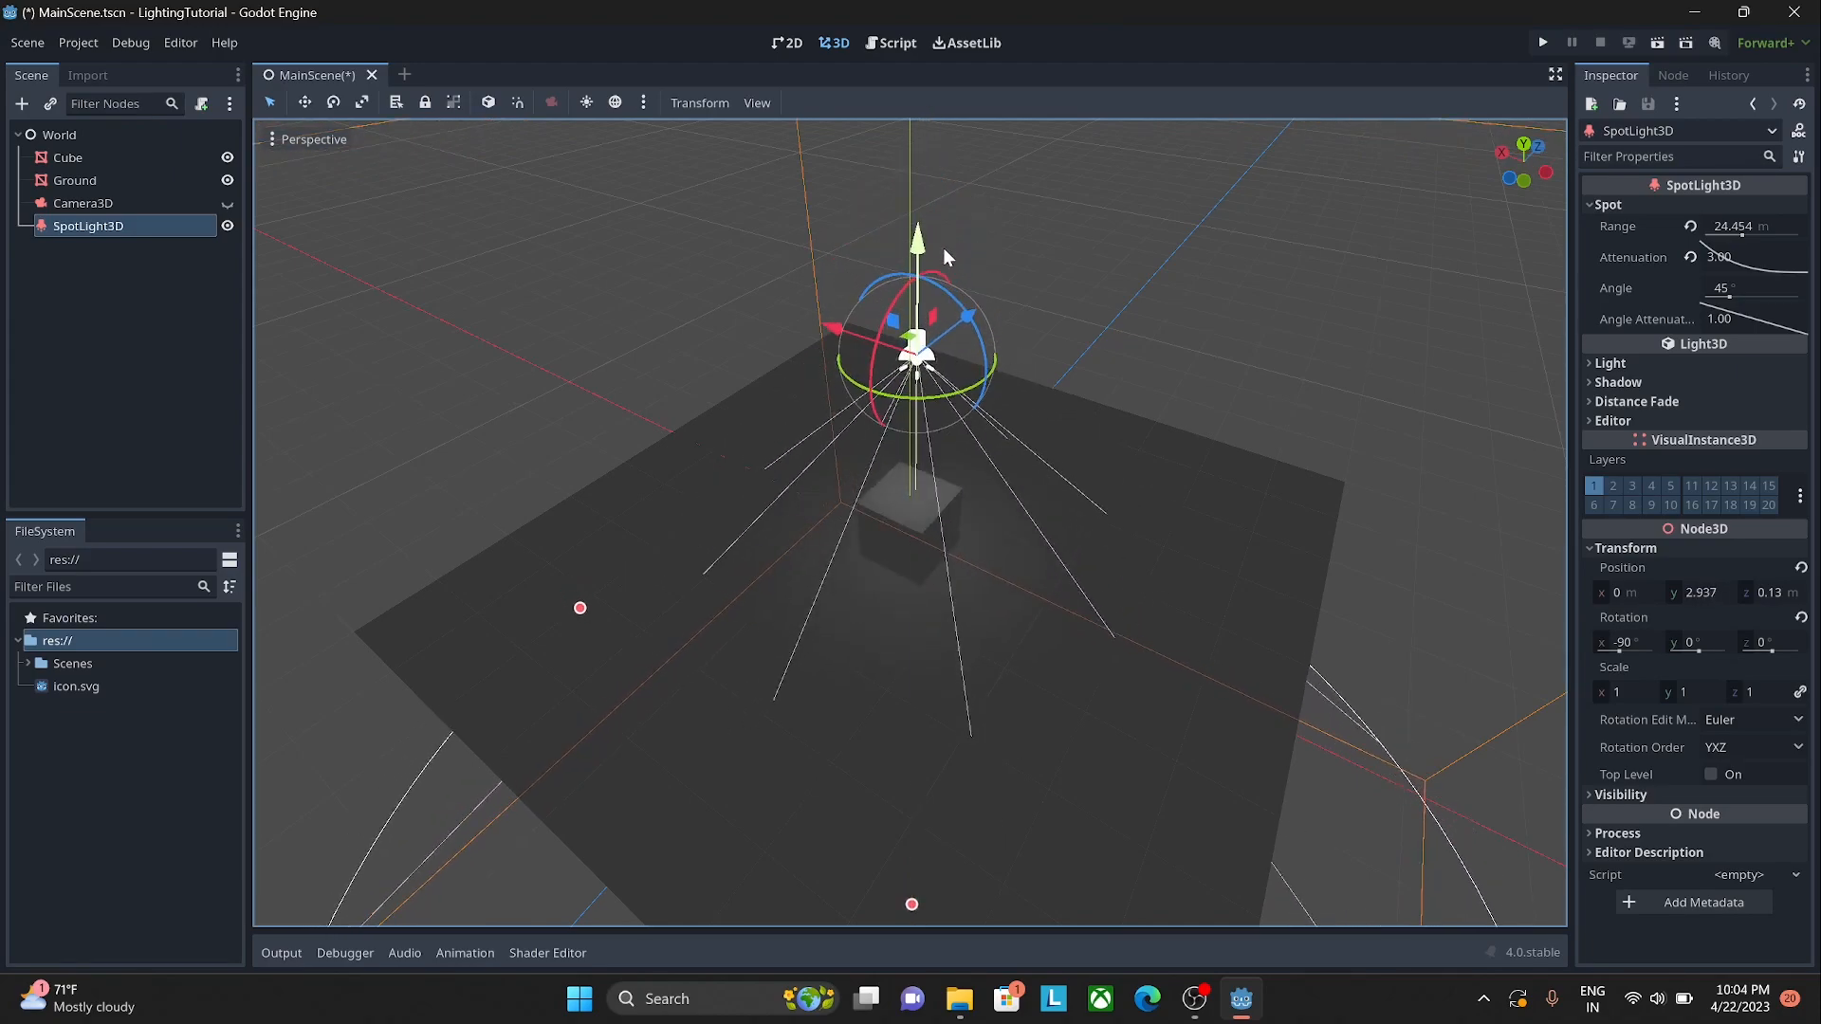
Step: Set the spotlight's attenuation back to 1
scroll(937, 486, up, 5)
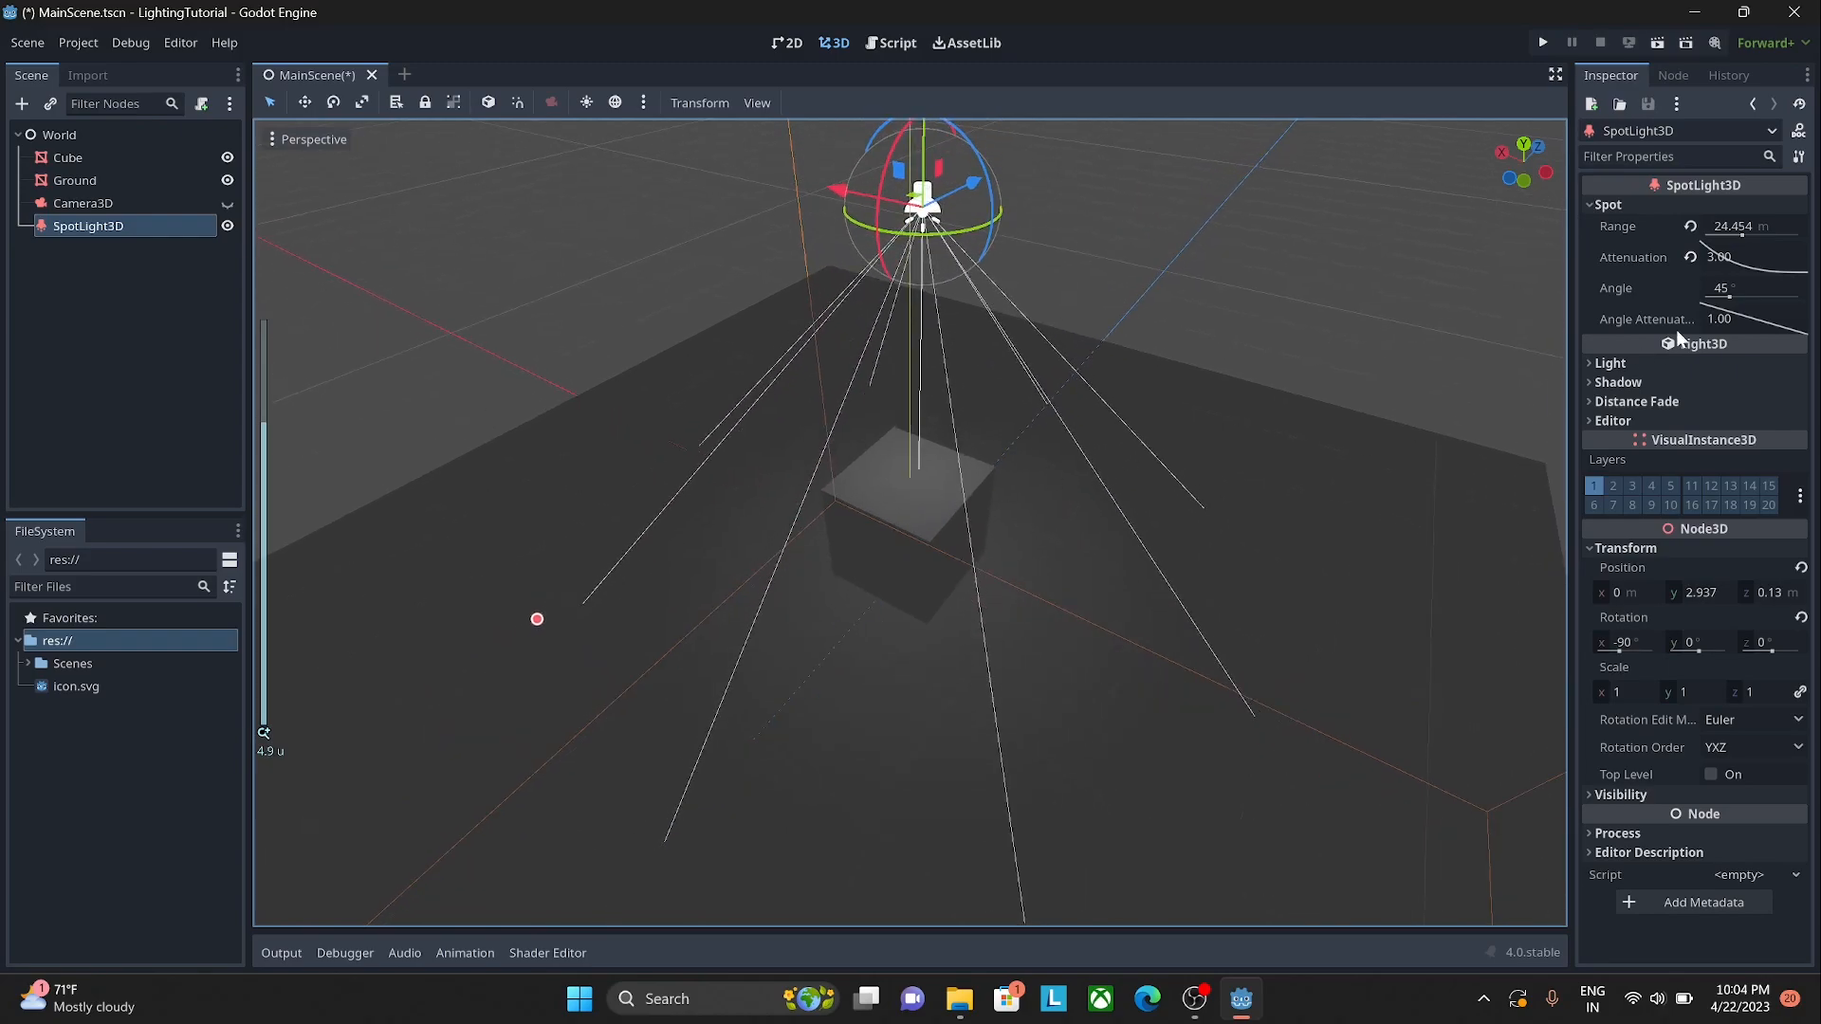
double_click(1721, 257)
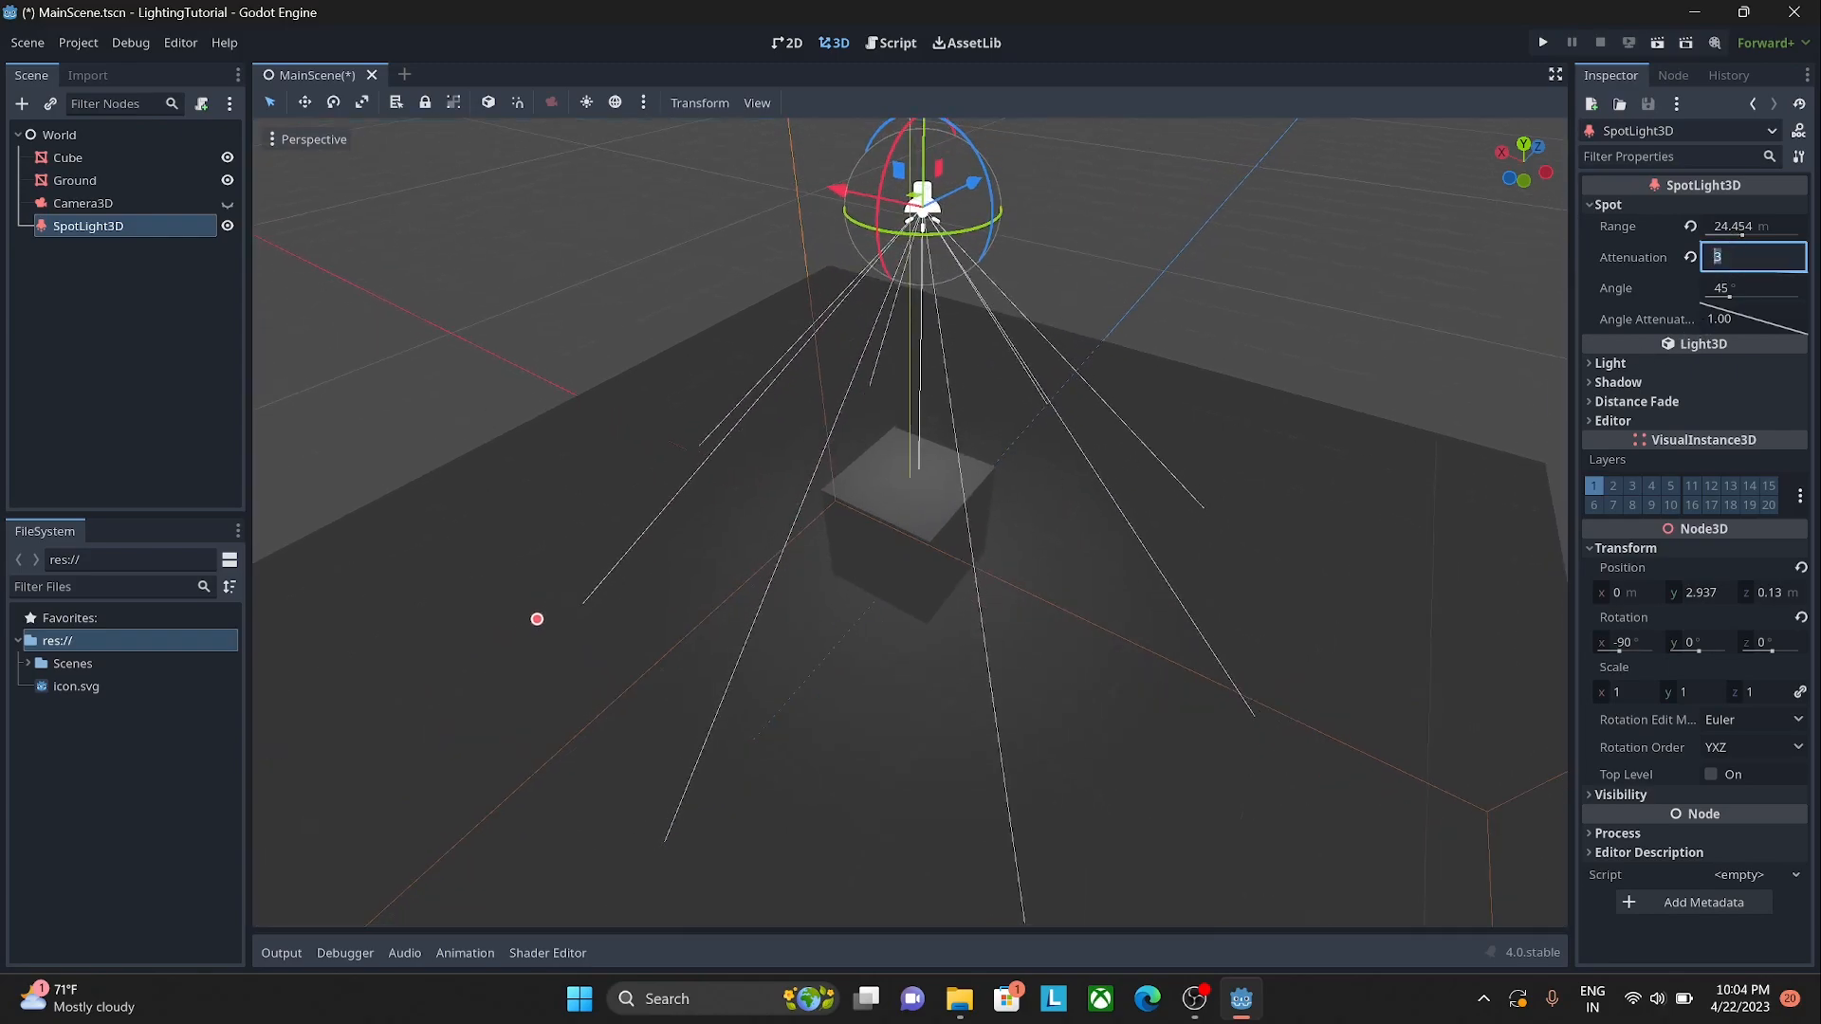
text(1)
key(Return)
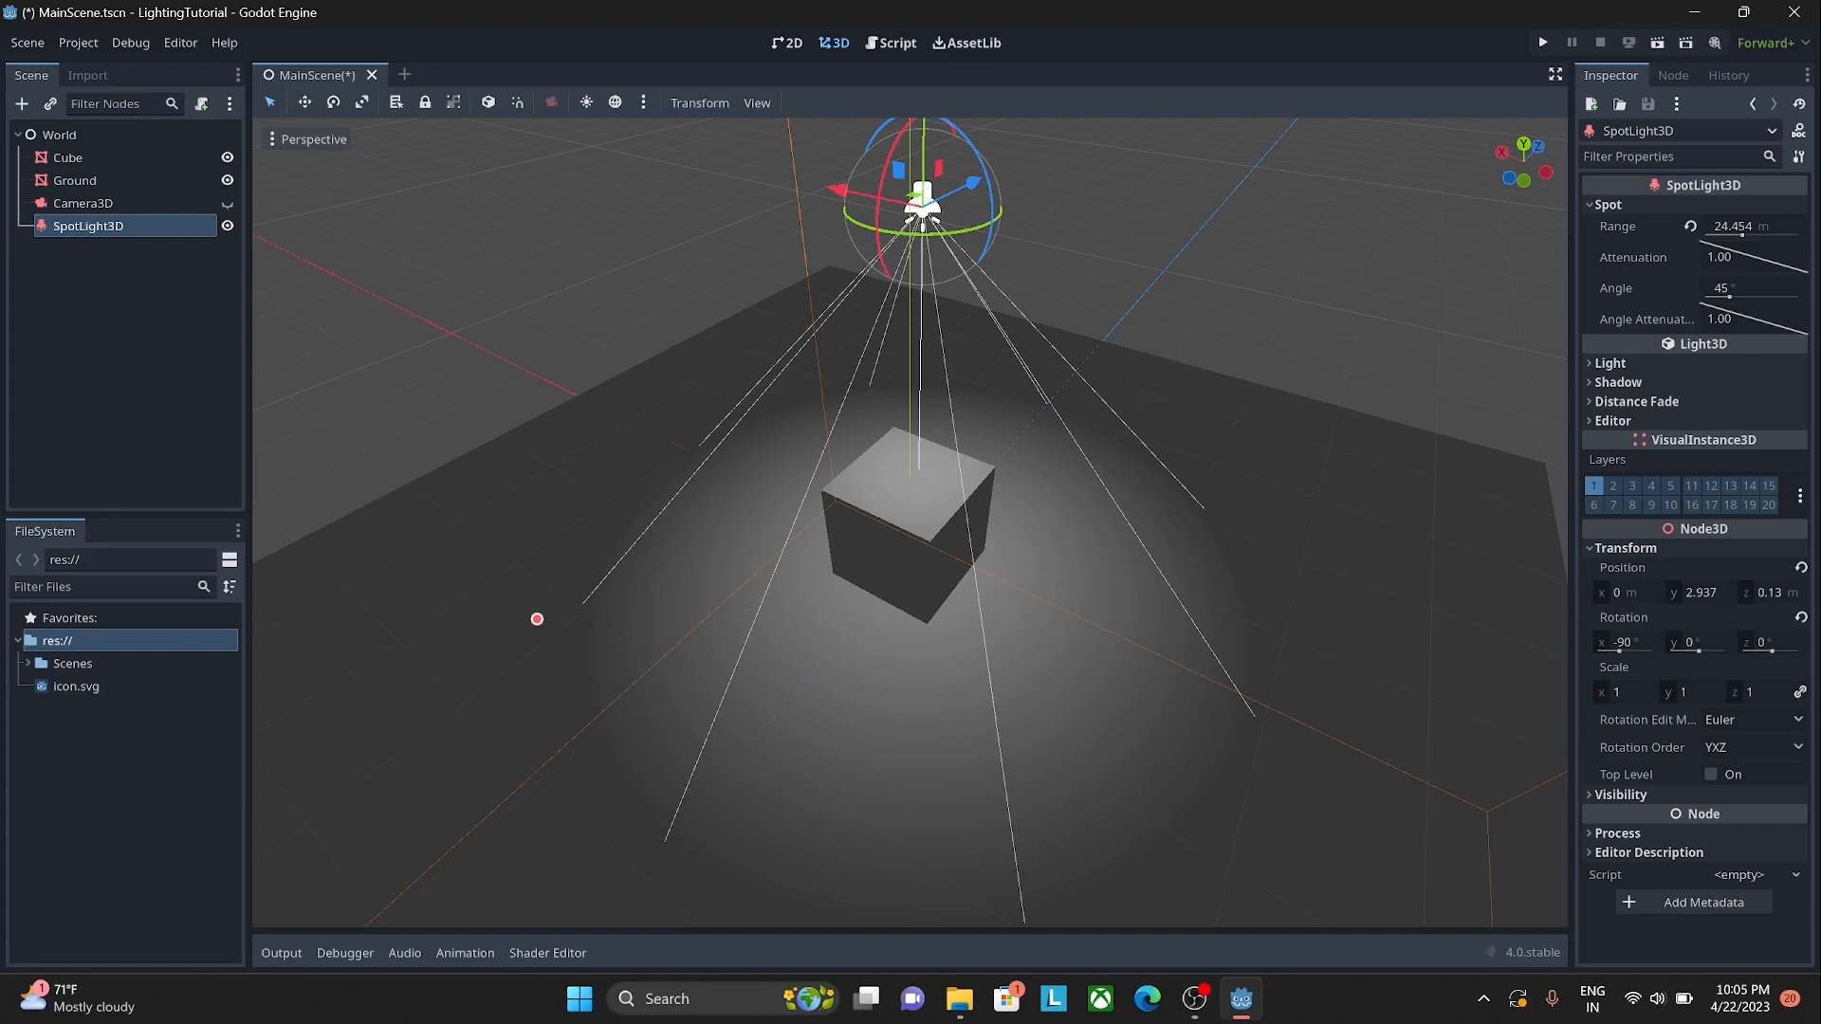
Step: Widen the spot angle to about 49.12° and set the angle attenuation to 2
mouse_move(1733, 305)
mouse_down()
mouse_move(1783, 306)
mouse_move(1707, 305)
mouse_move(1751, 291)
mouse_move(1715, 295)
mouse_move(1731, 297)
mouse_up()
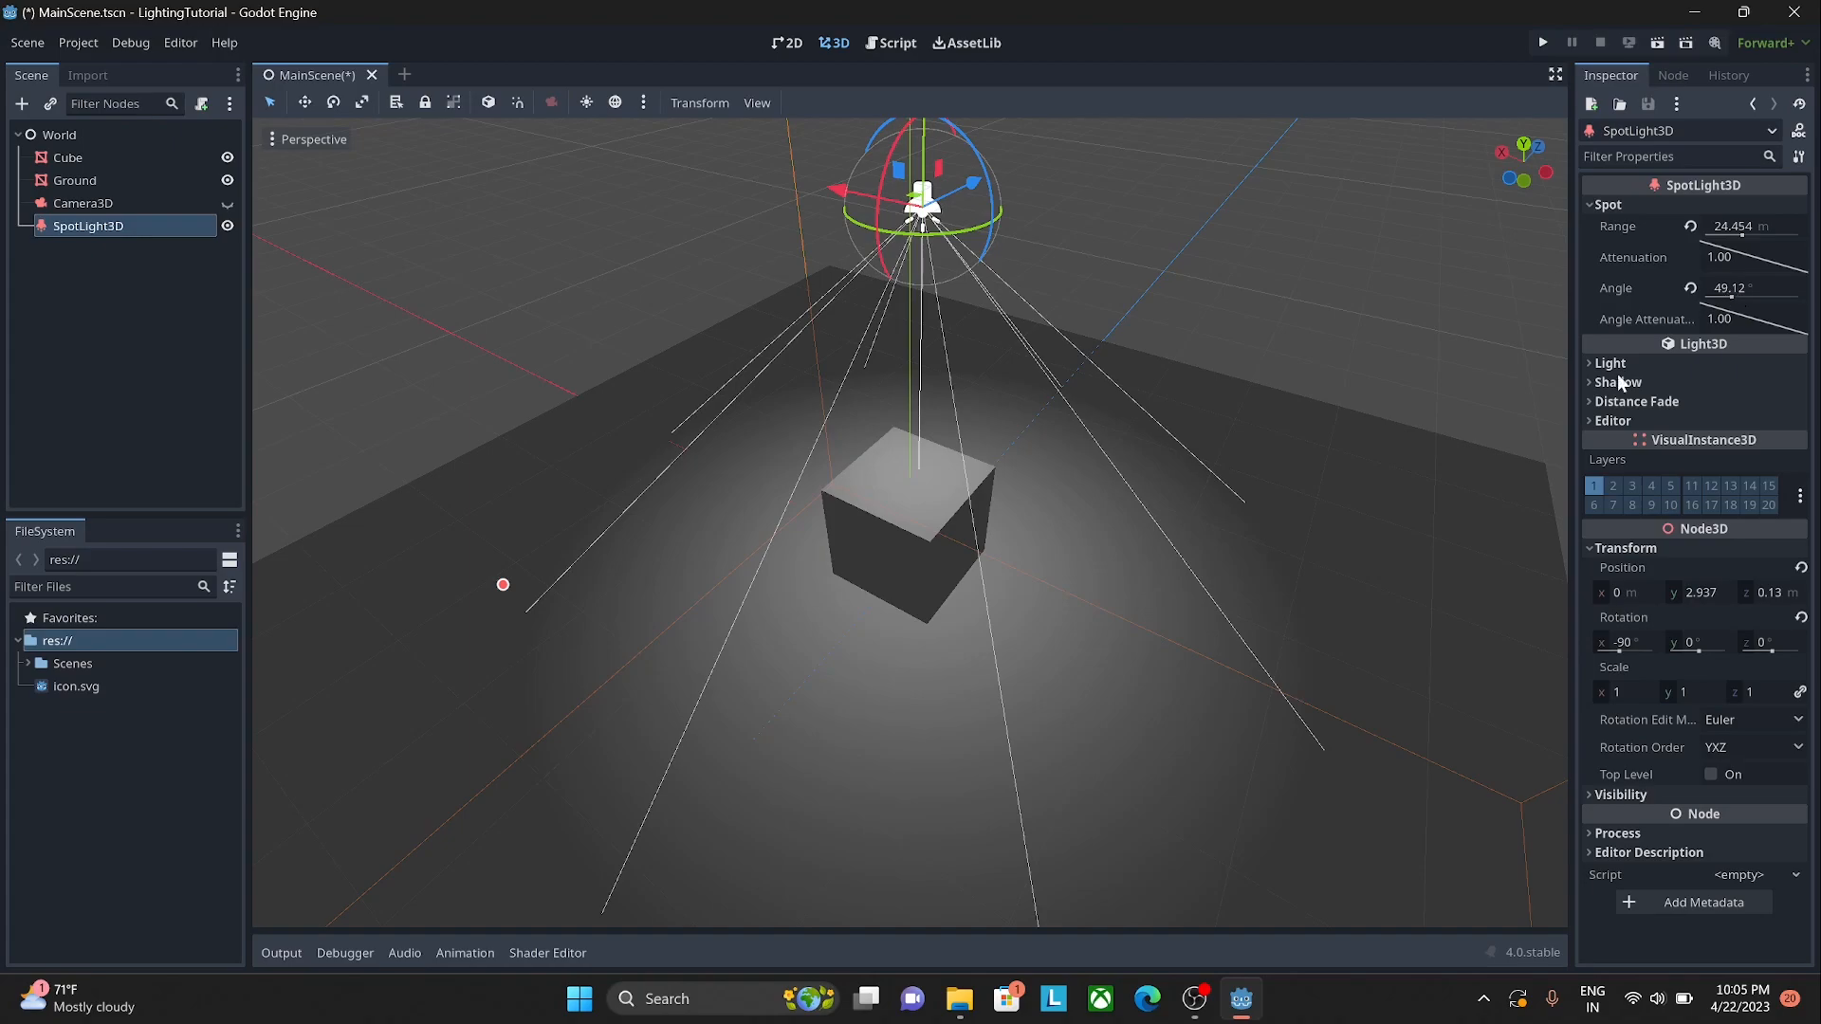
click(1741, 323)
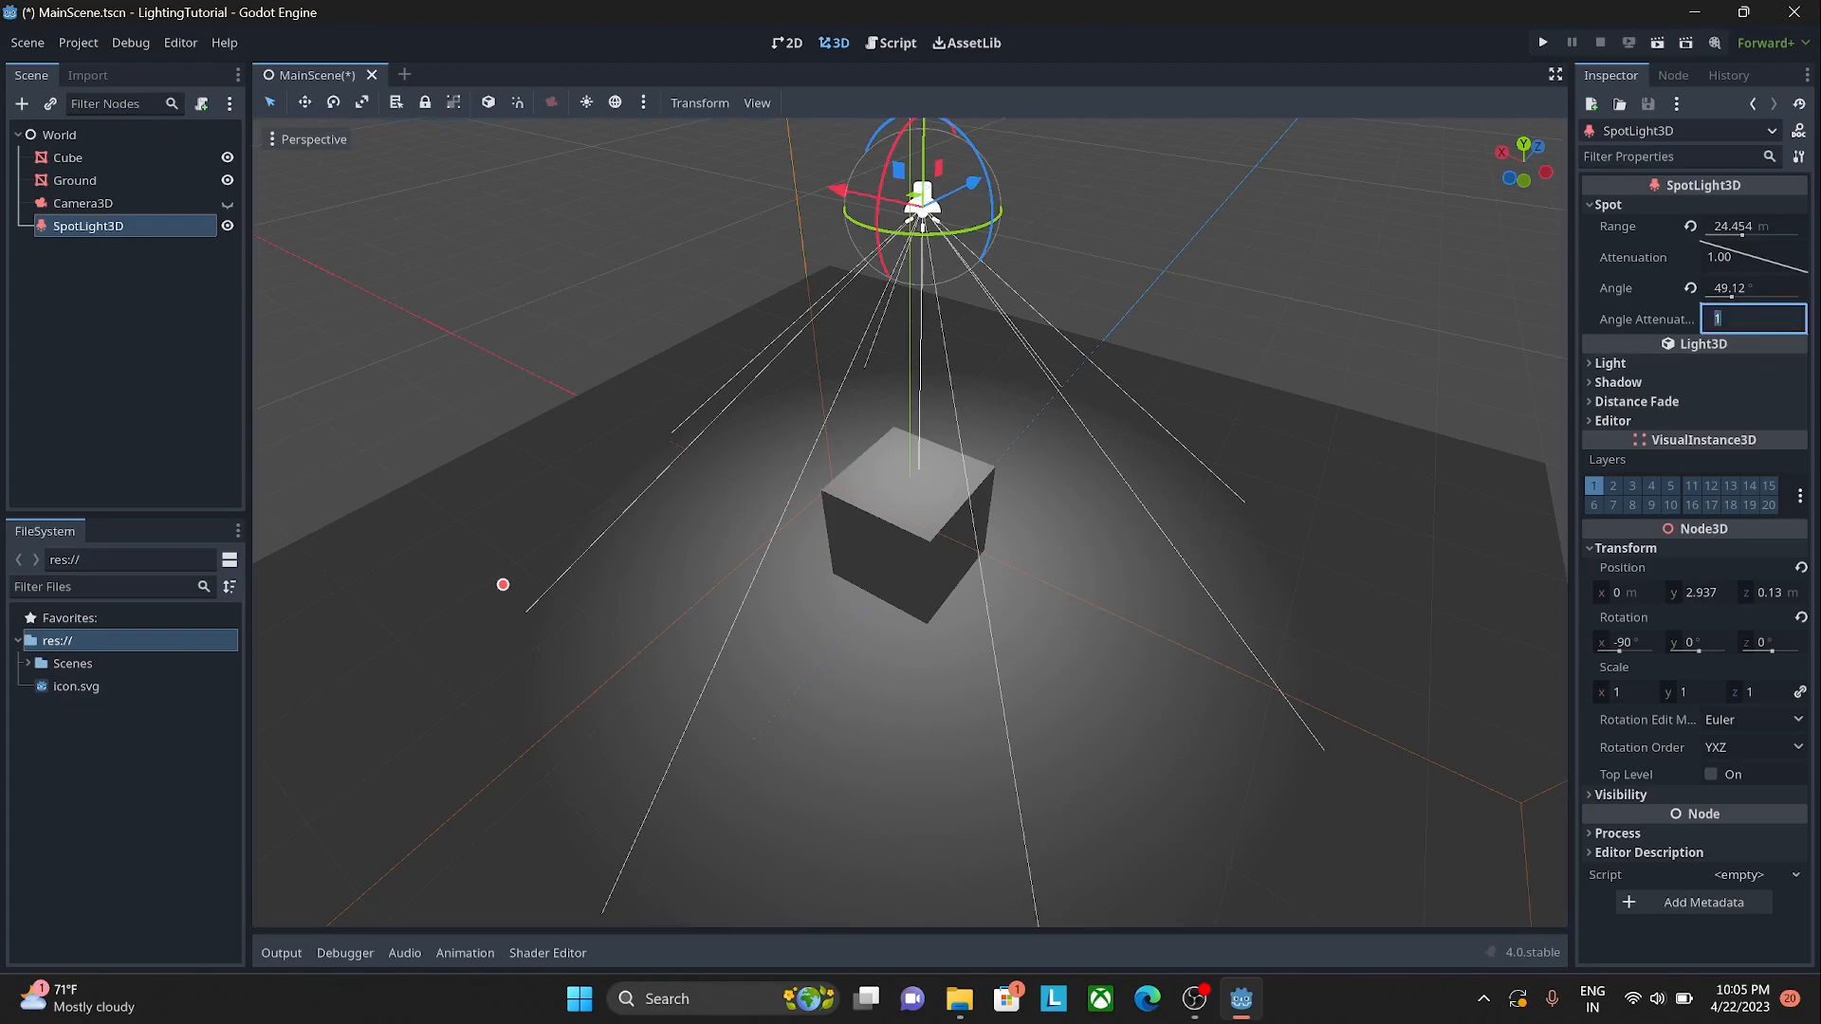
text(2)
key(Return)
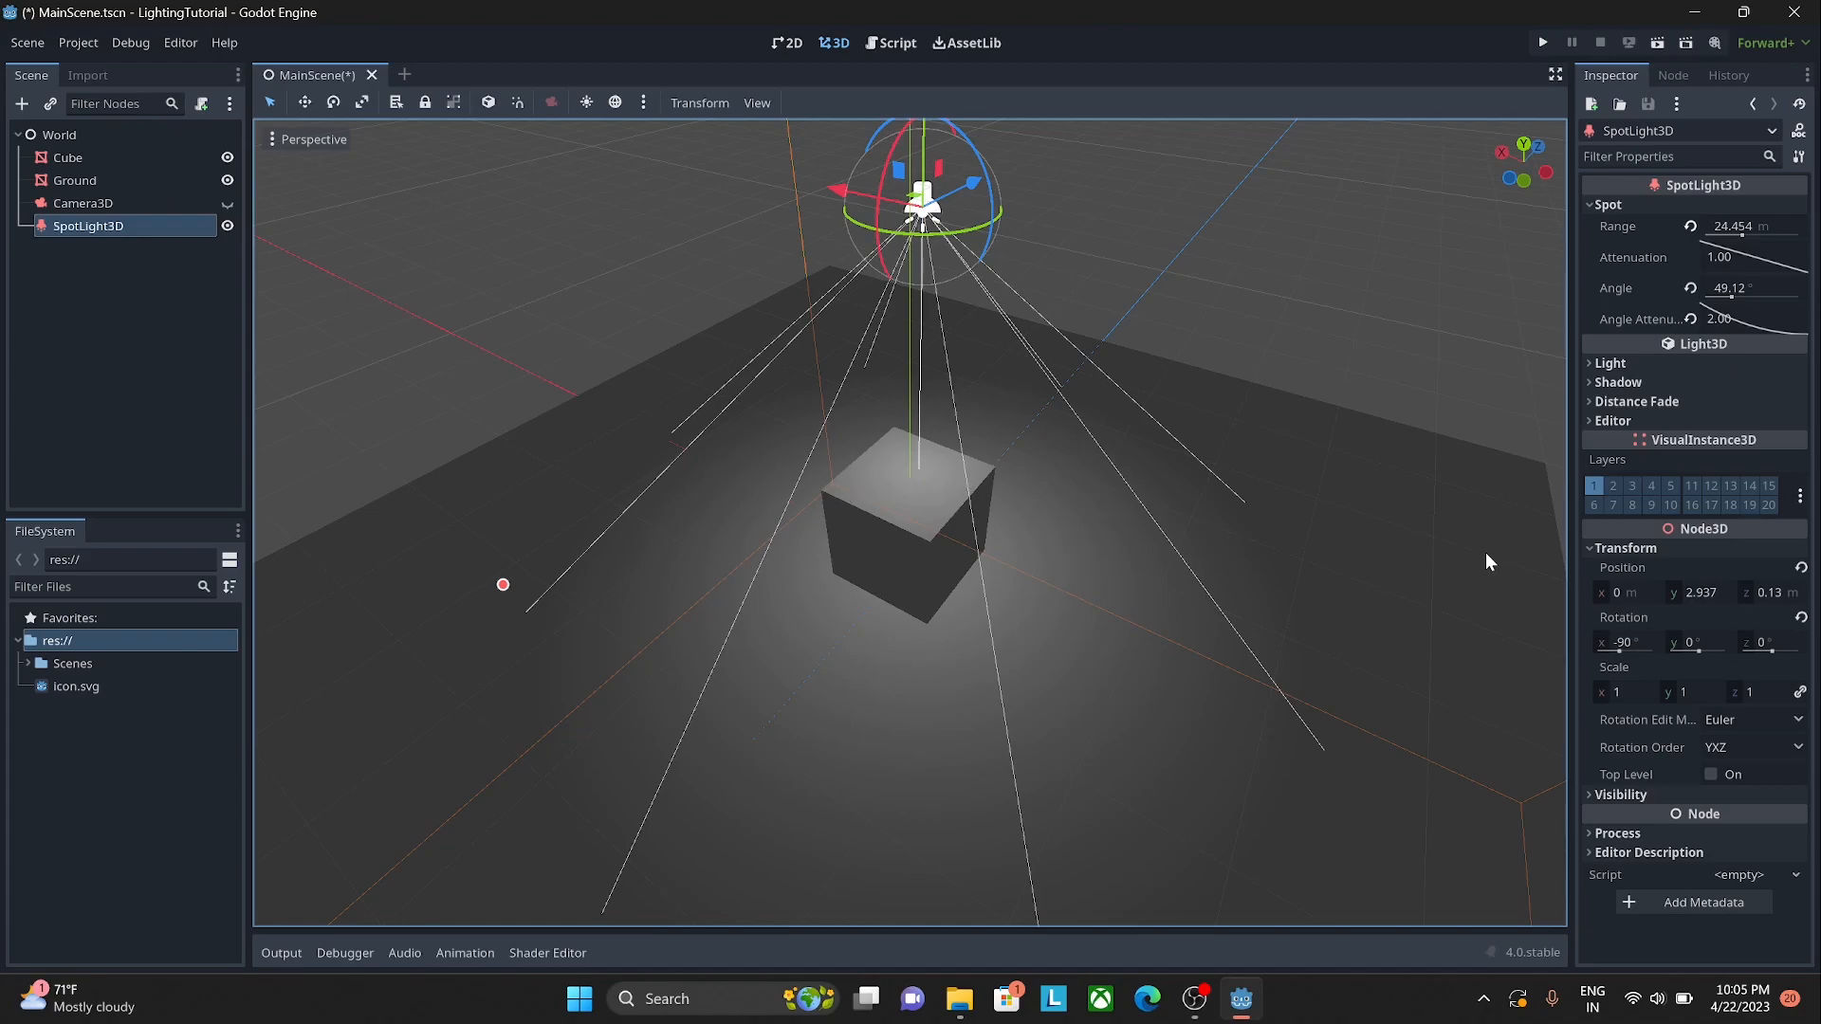
Step: Return the spotlight's angle attenuation to 1
click(1740, 325)
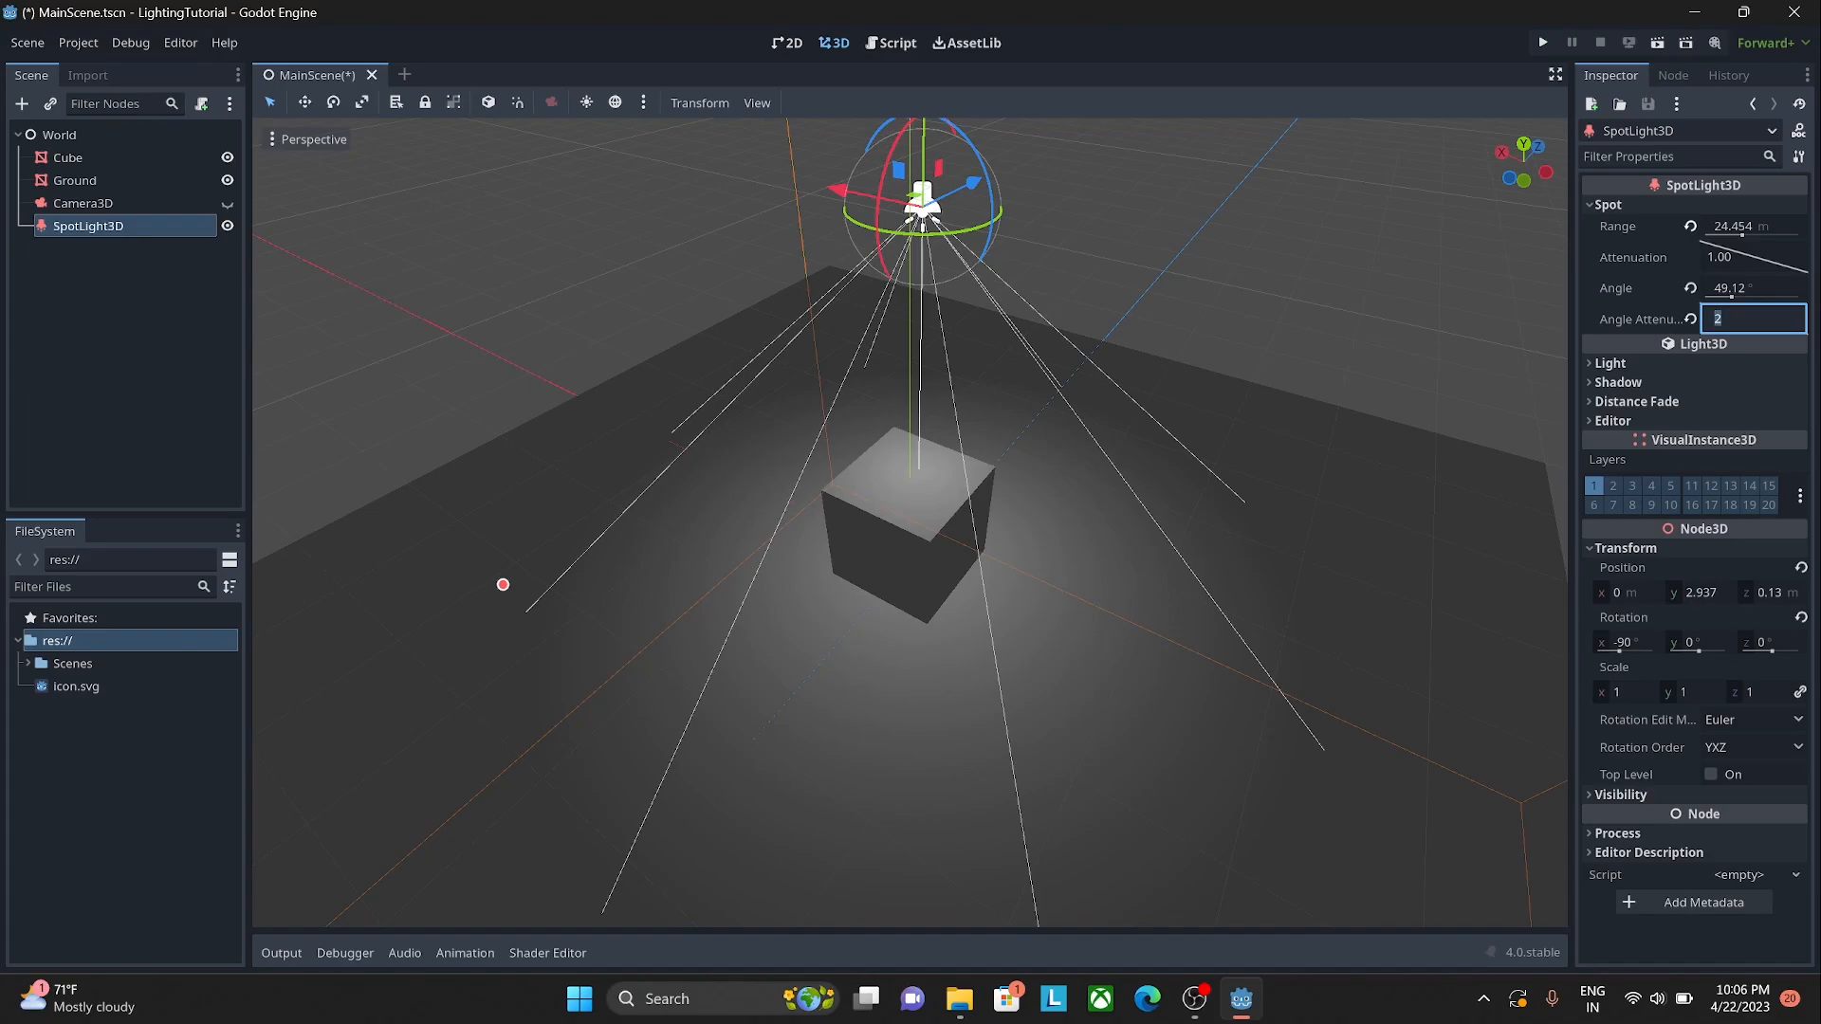
text(1)
key(Return)
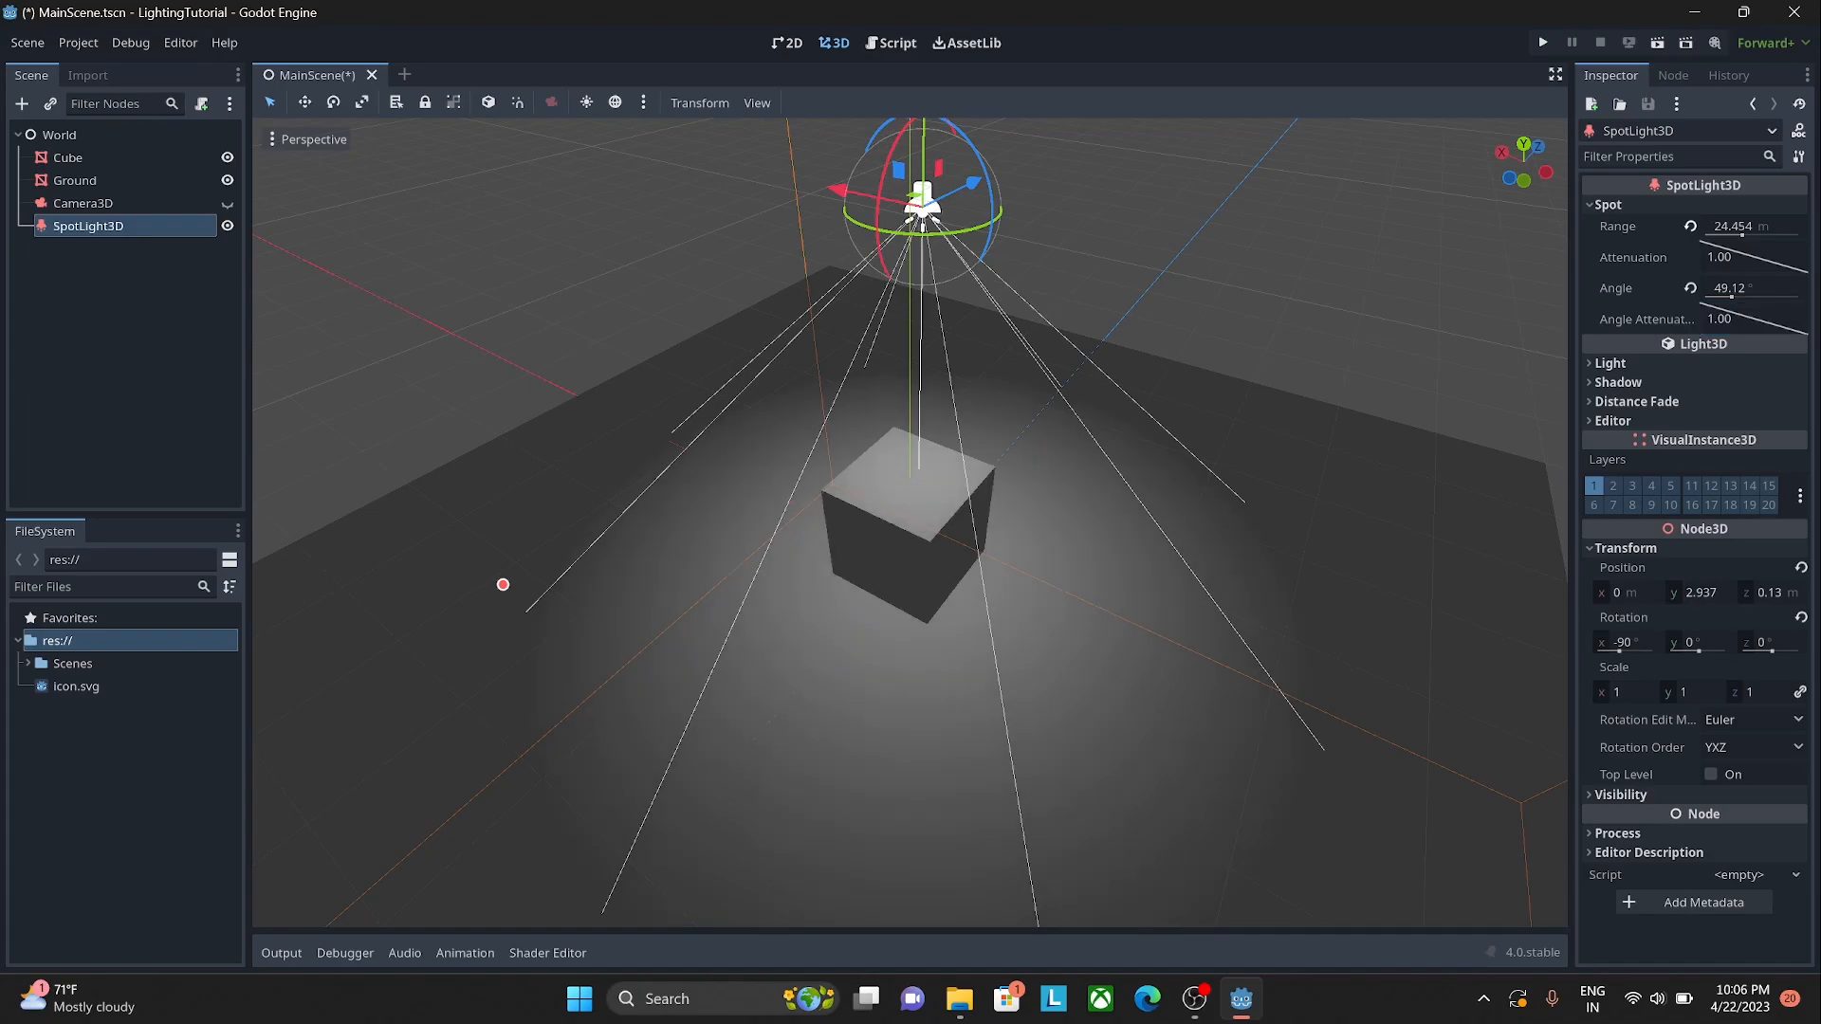
Step: Show the spotlight's Light properties and change its color to a muted cyan, about R 0.41, G 0.72, B 0.77
click(1676, 366)
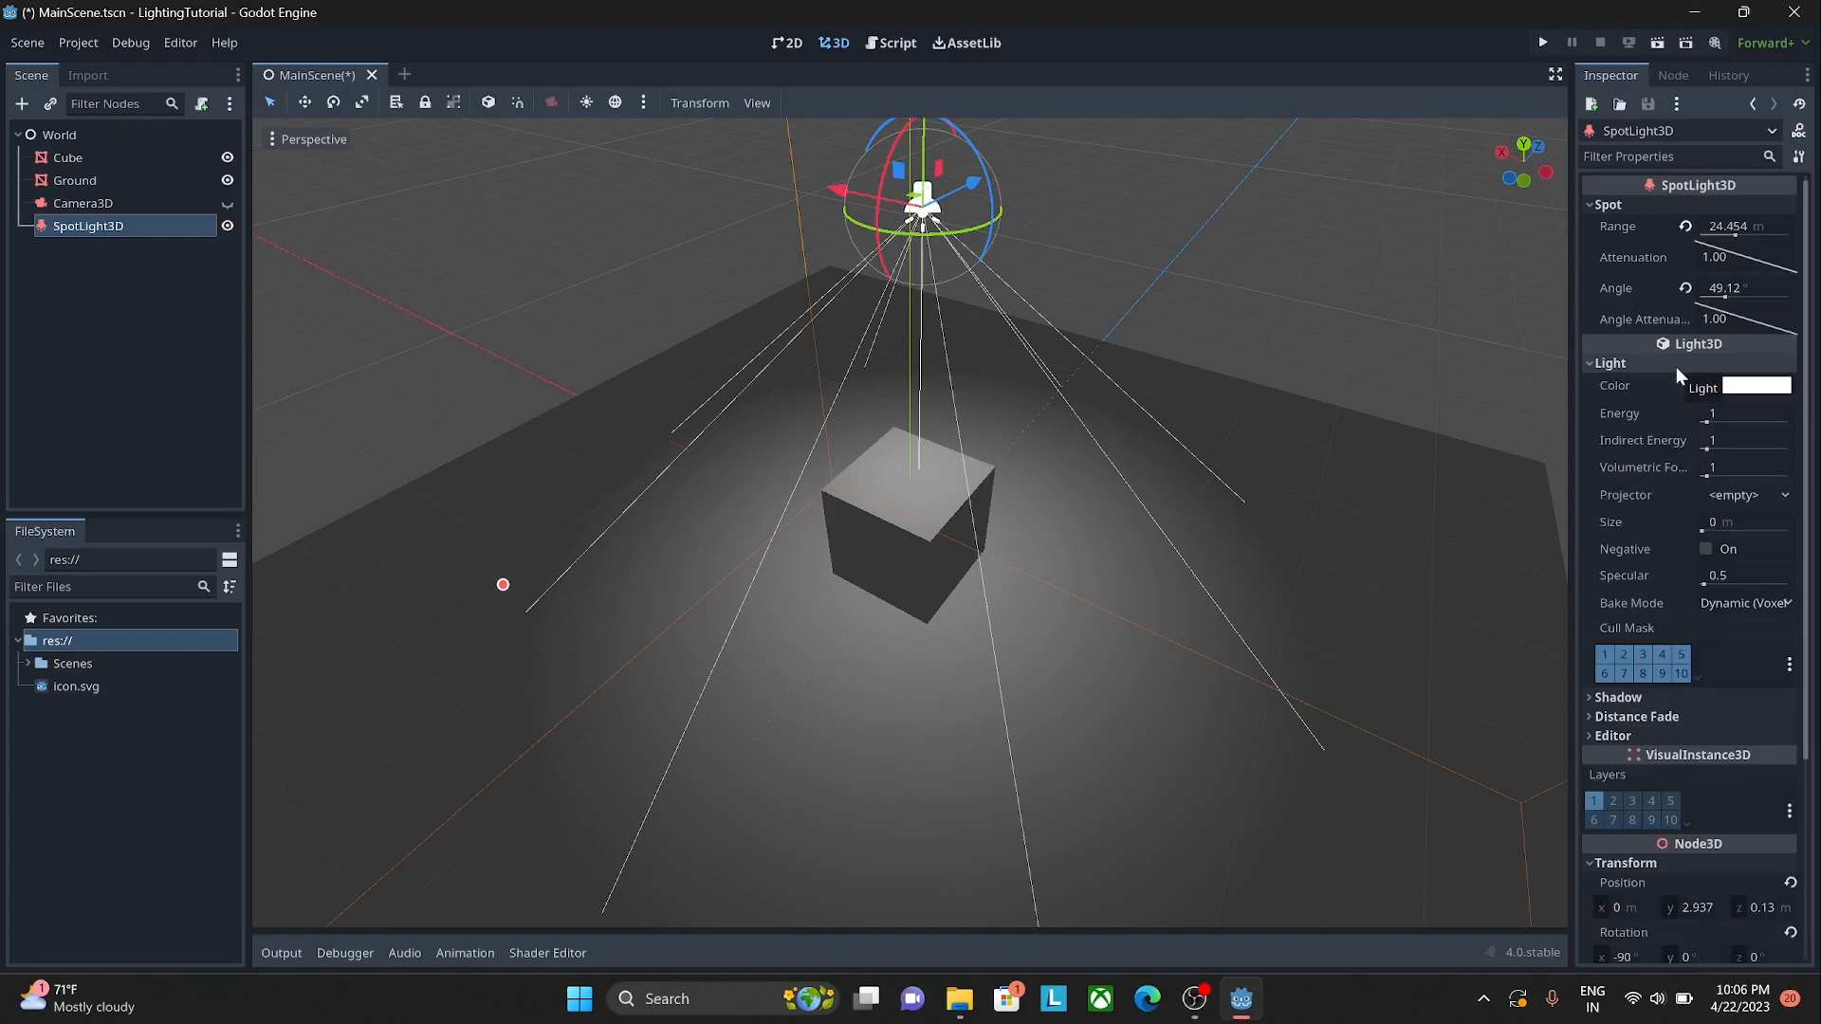
scroll(1673, 406, down, 2)
scroll(1676, 406, up, 2)
click(1770, 387)
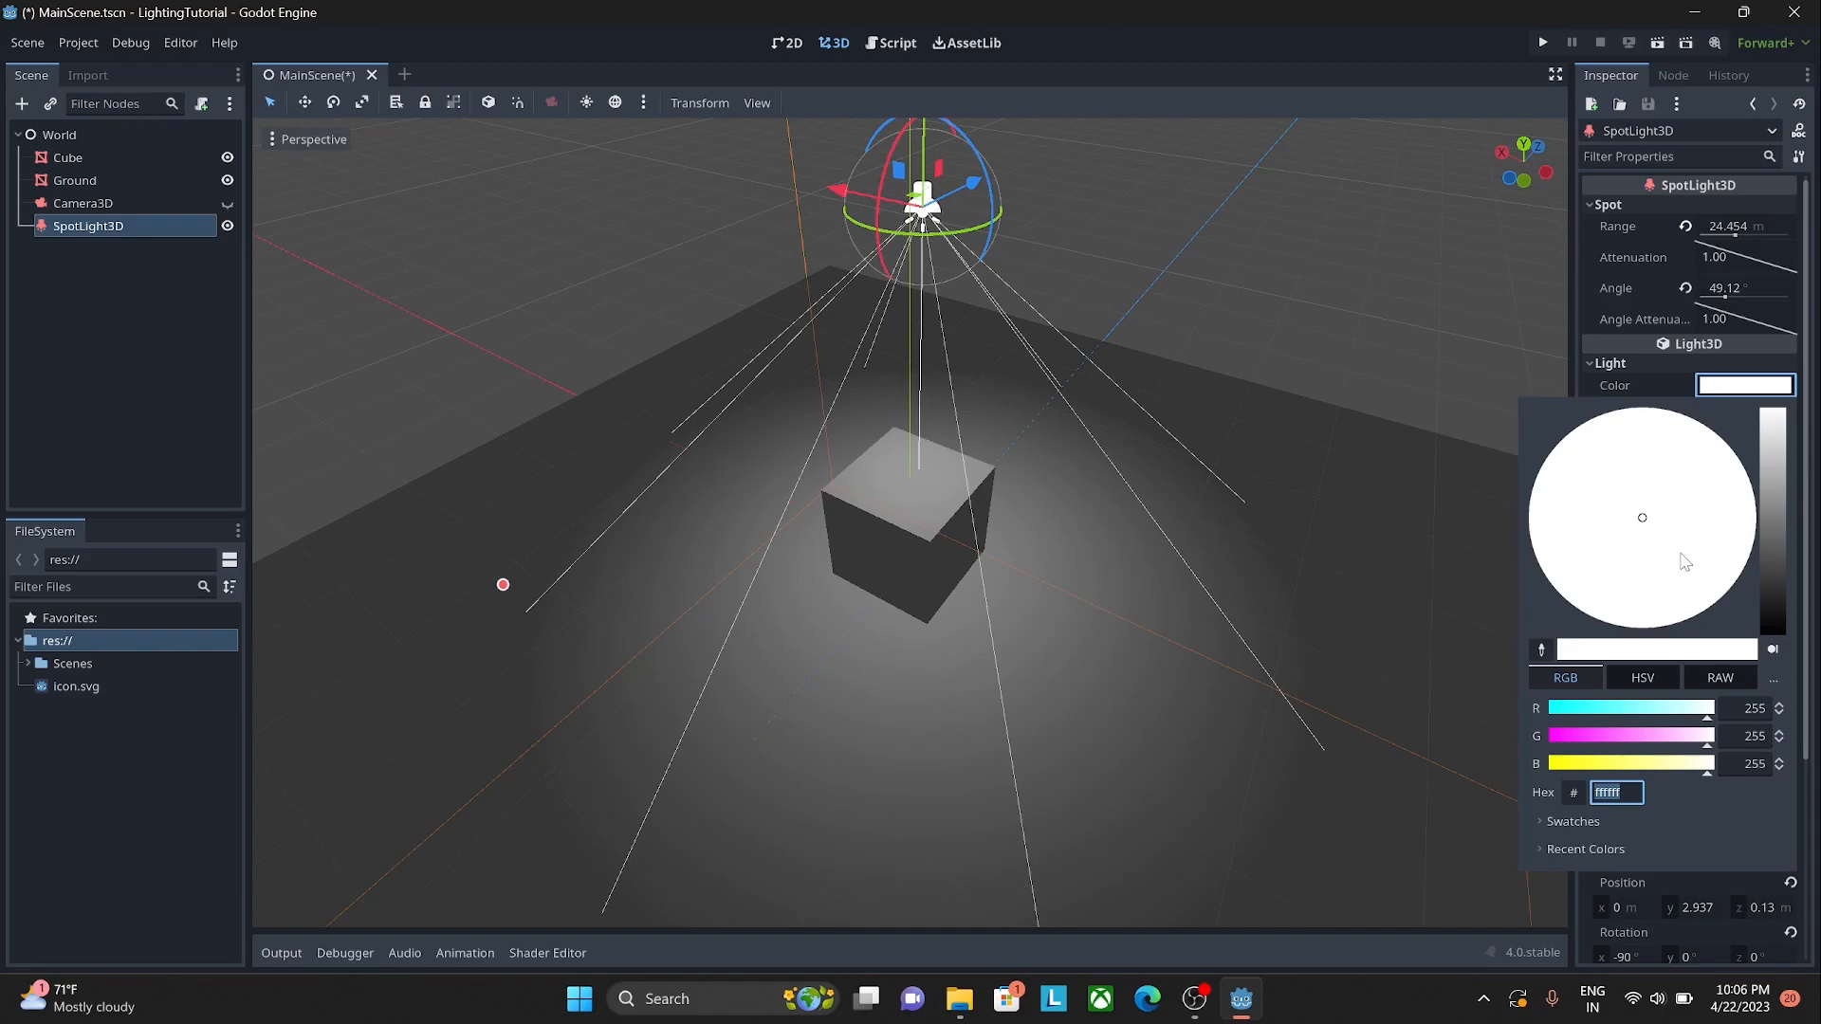
click(1773, 486)
drag(1656, 515, 1591, 491)
click(1729, 384)
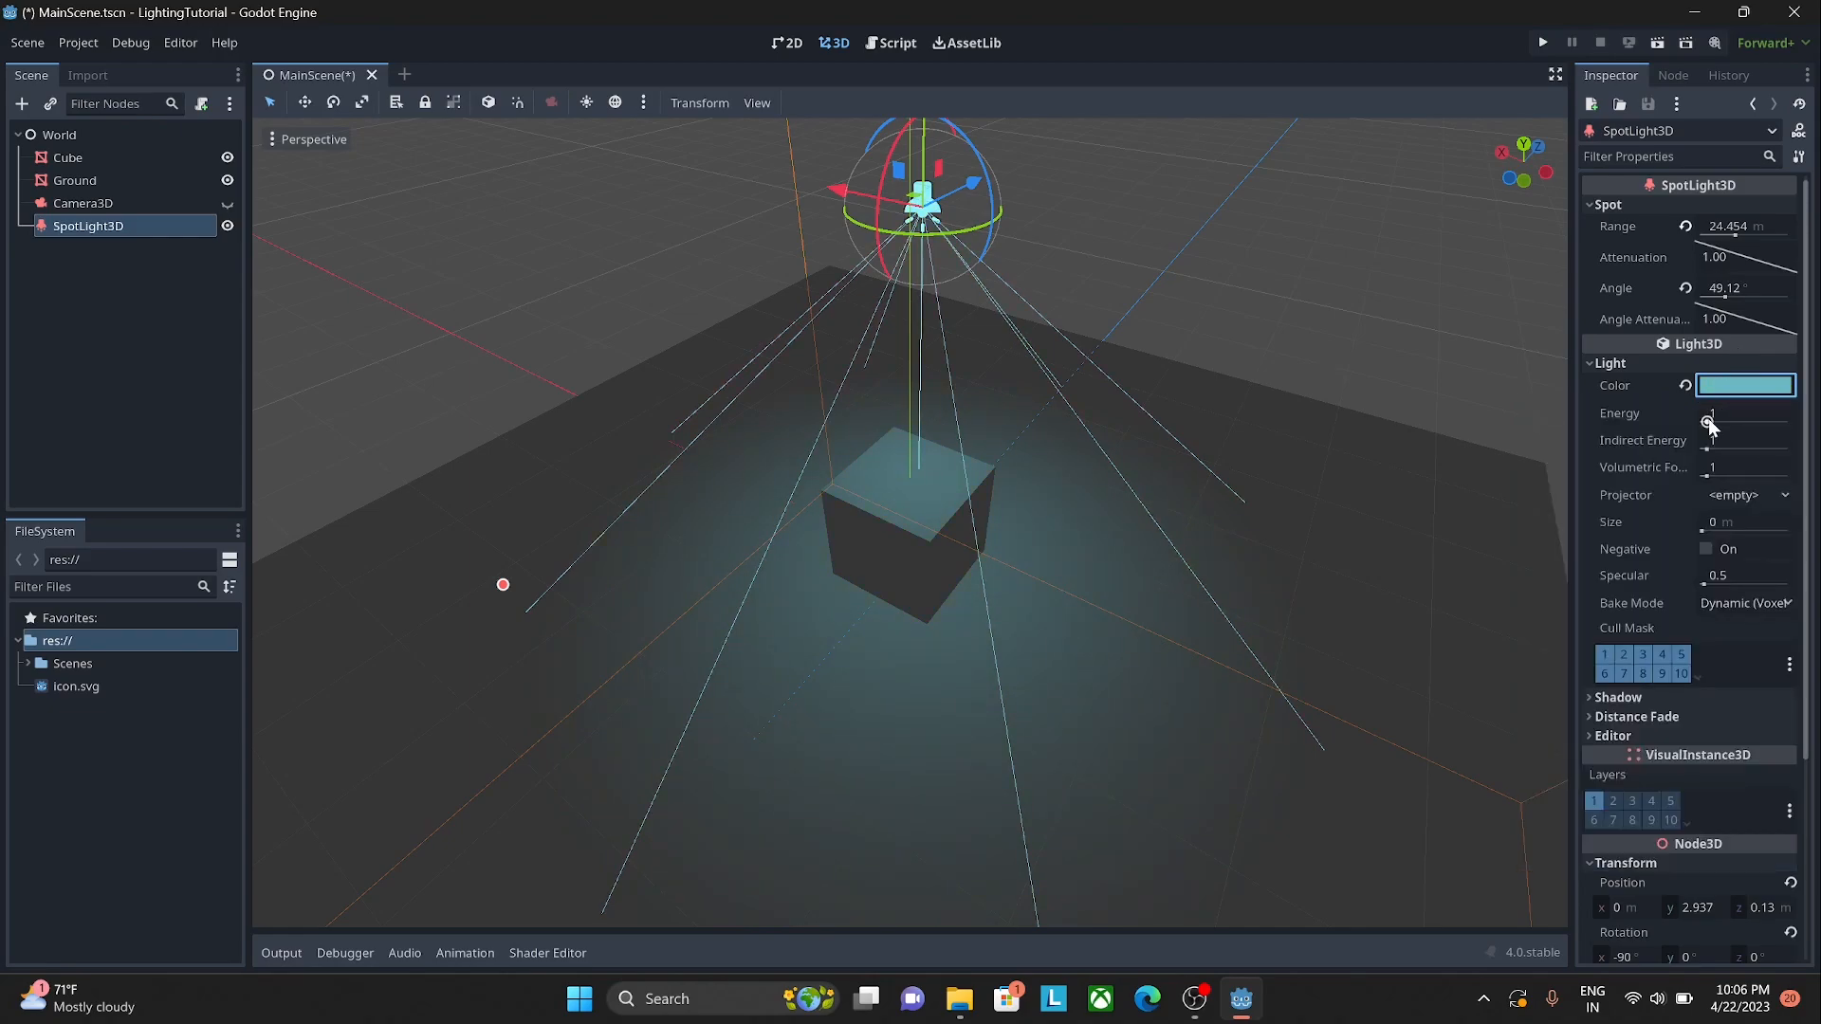
Step: Brighten the spotlight by setting its light energy to 5
drag(1710, 422, 1754, 417)
click(1716, 412)
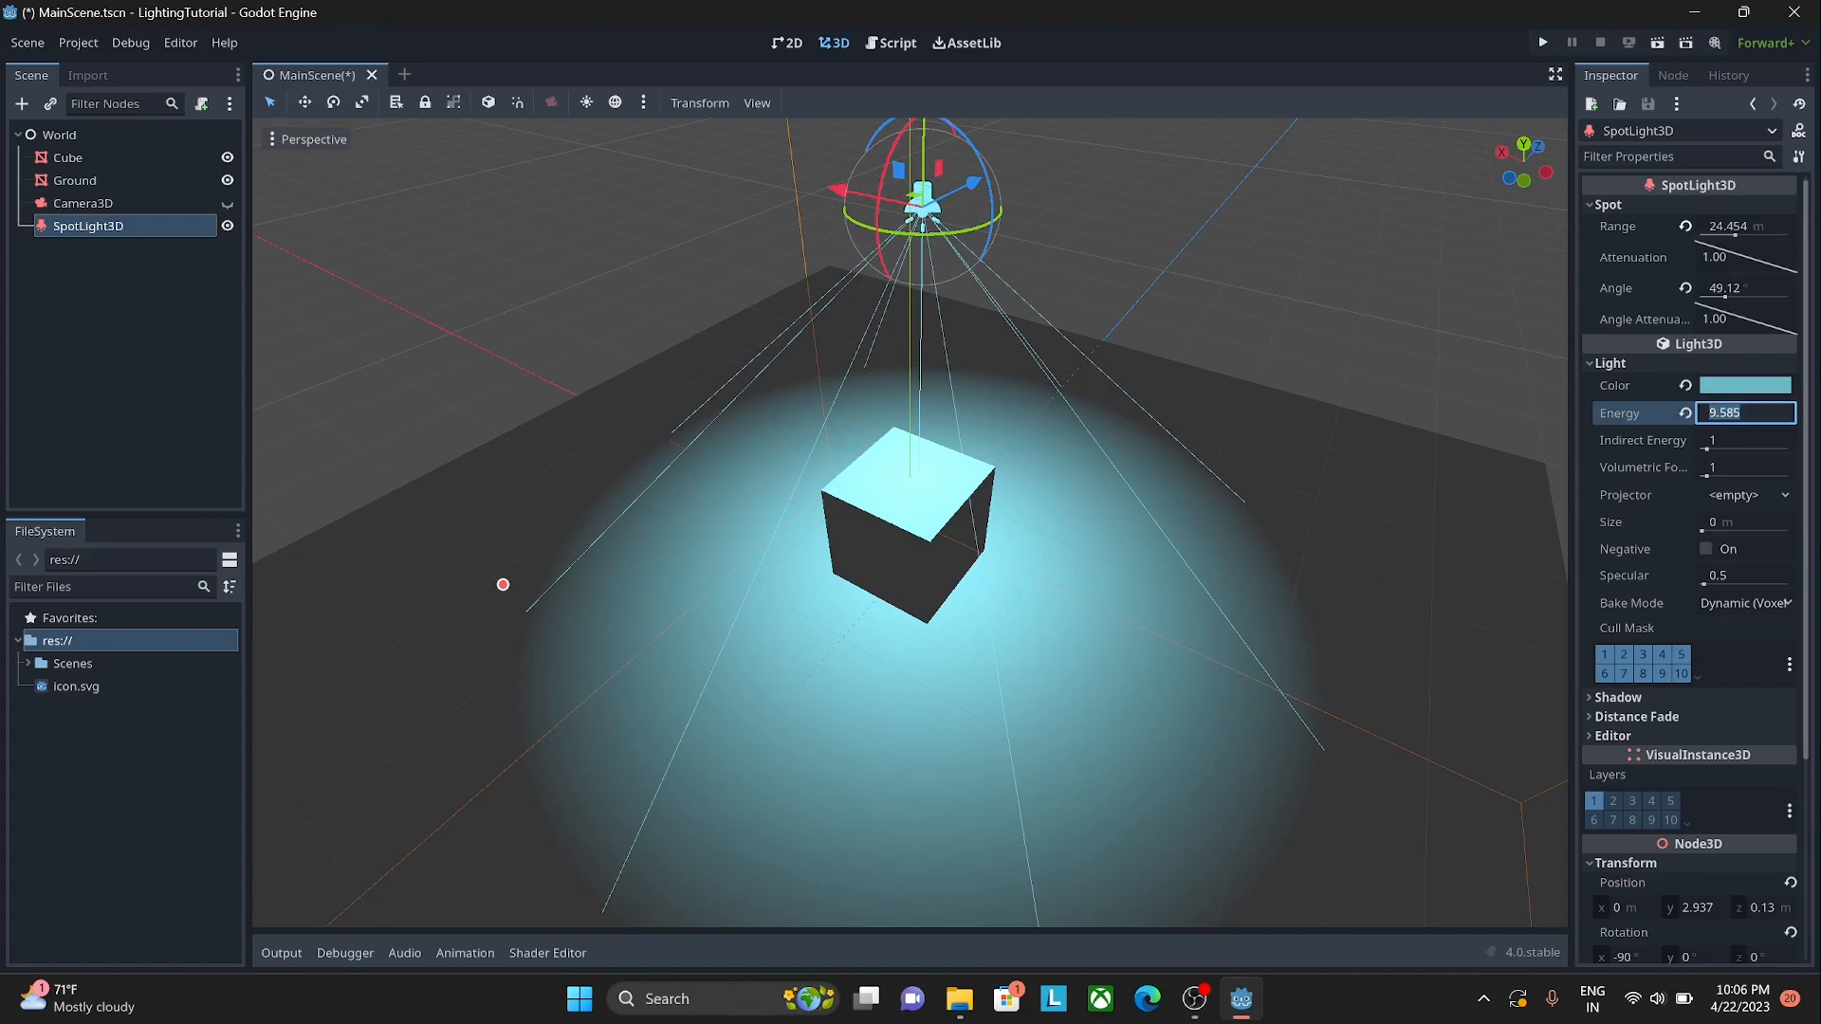
text(5)
key(Return)
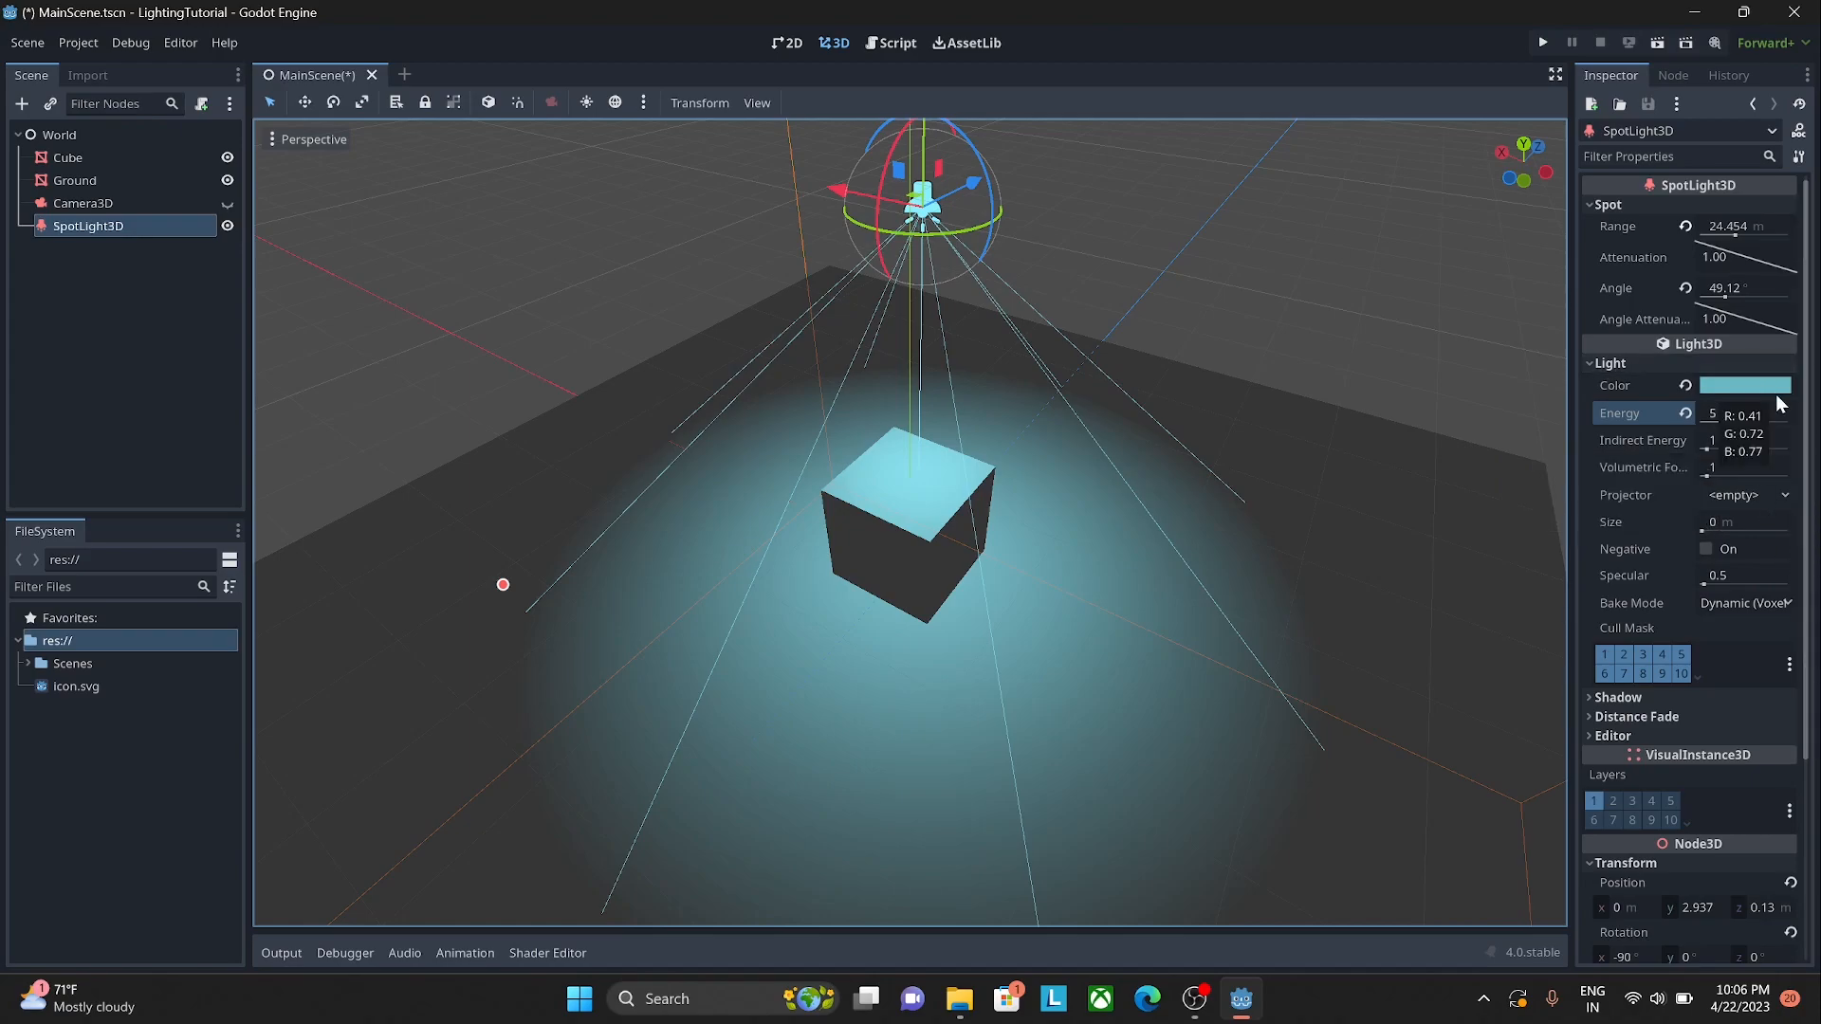
Step: Show the spotlight's Shadow properties and enable its shadow
scroll(1807, 492, down, 3)
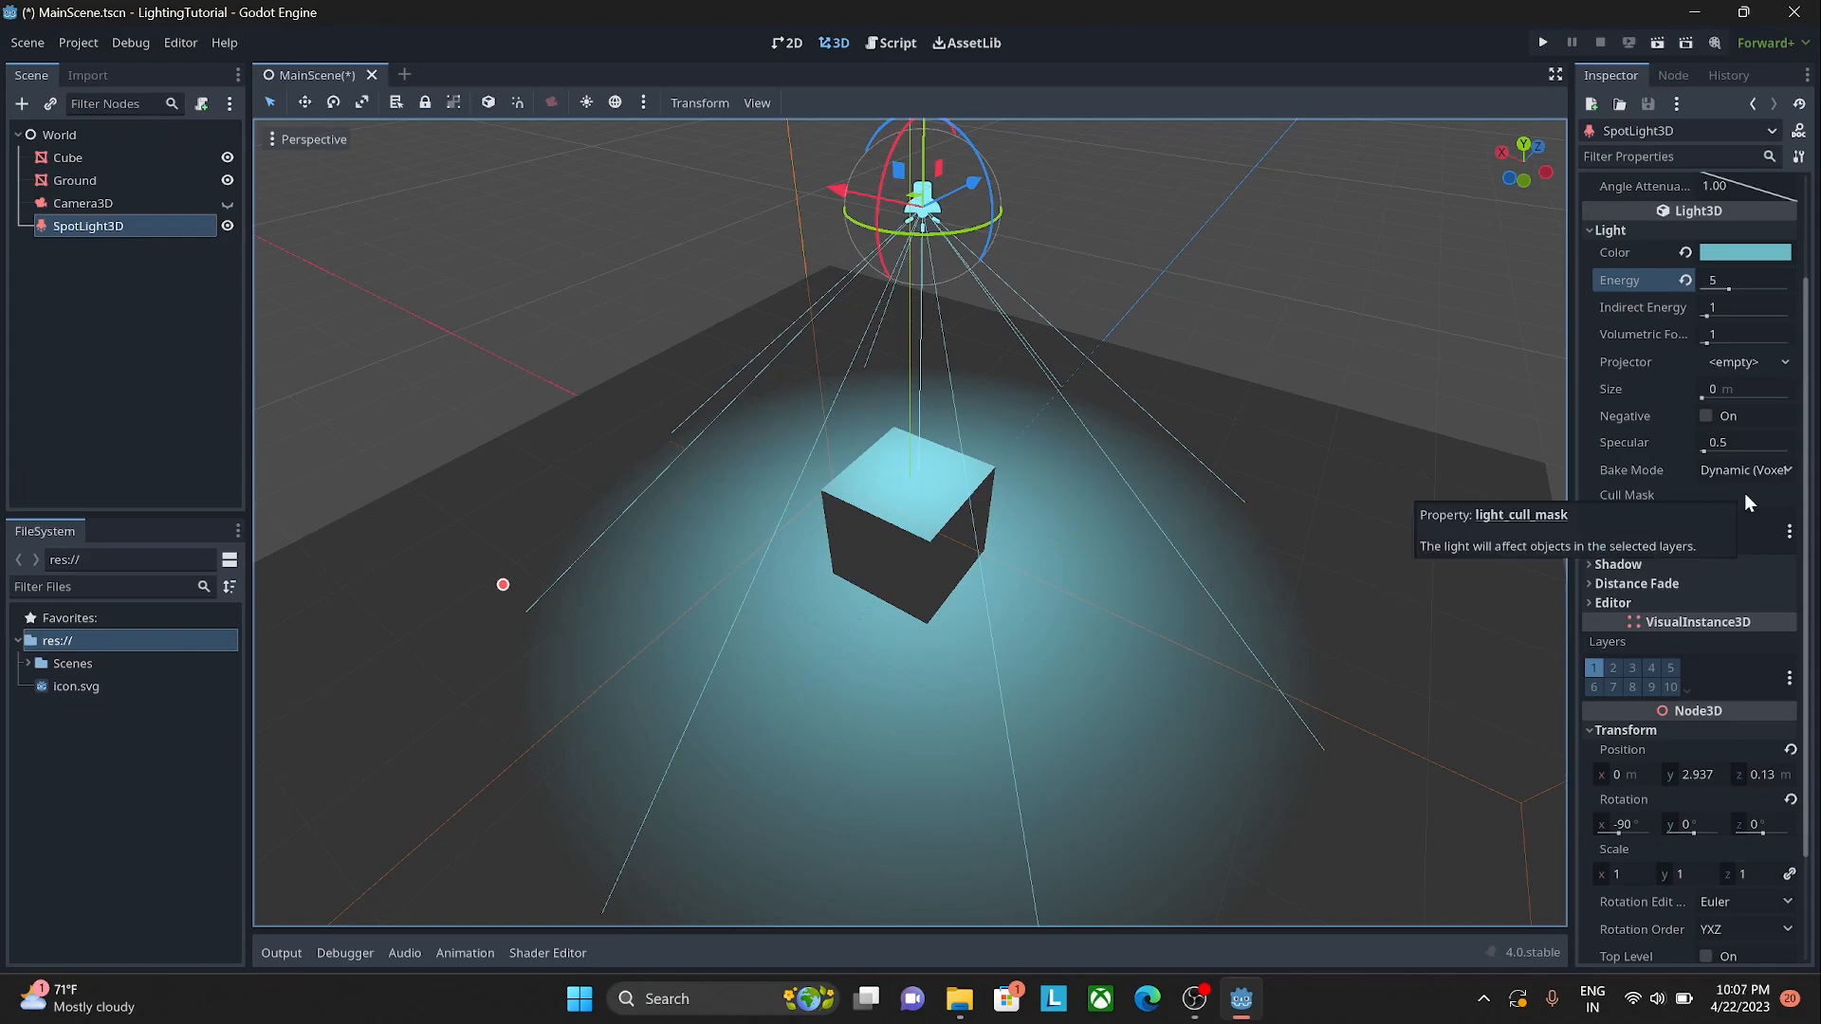
scroll(1744, 493, down, 2)
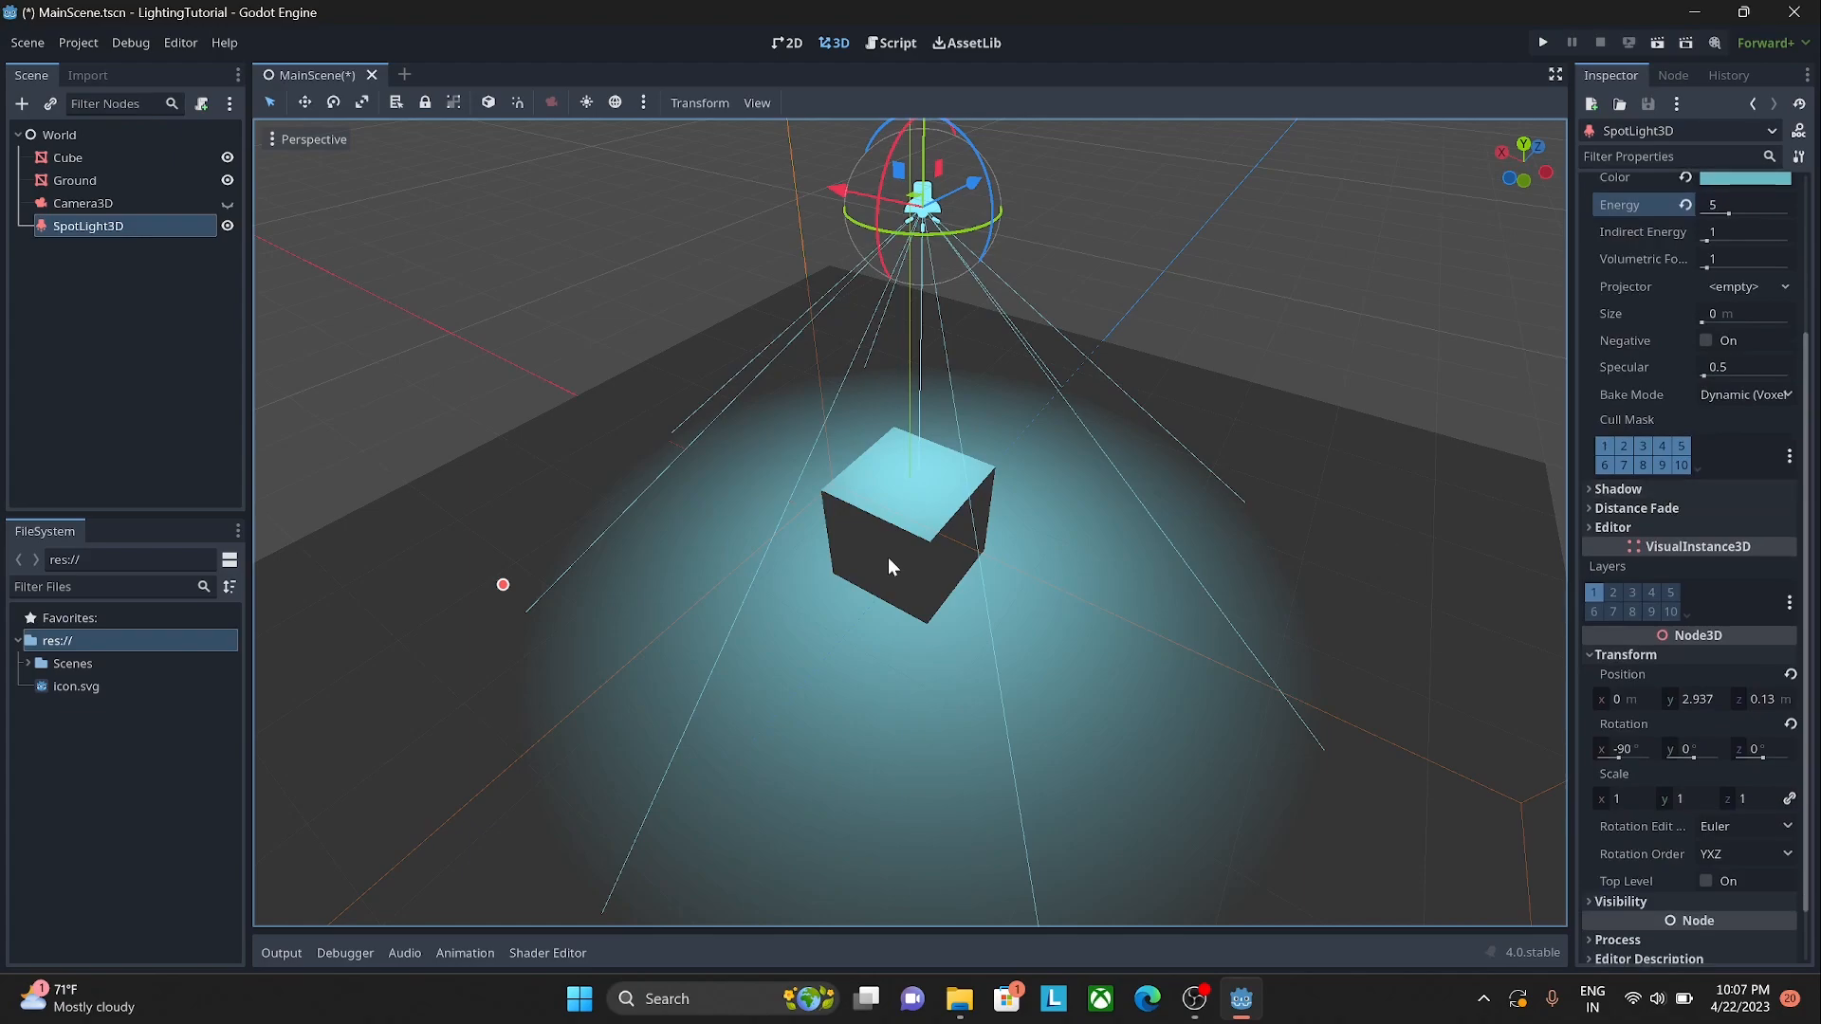
middle_drag(887, 556, 937, 527)
scroll(929, 575, up, 5)
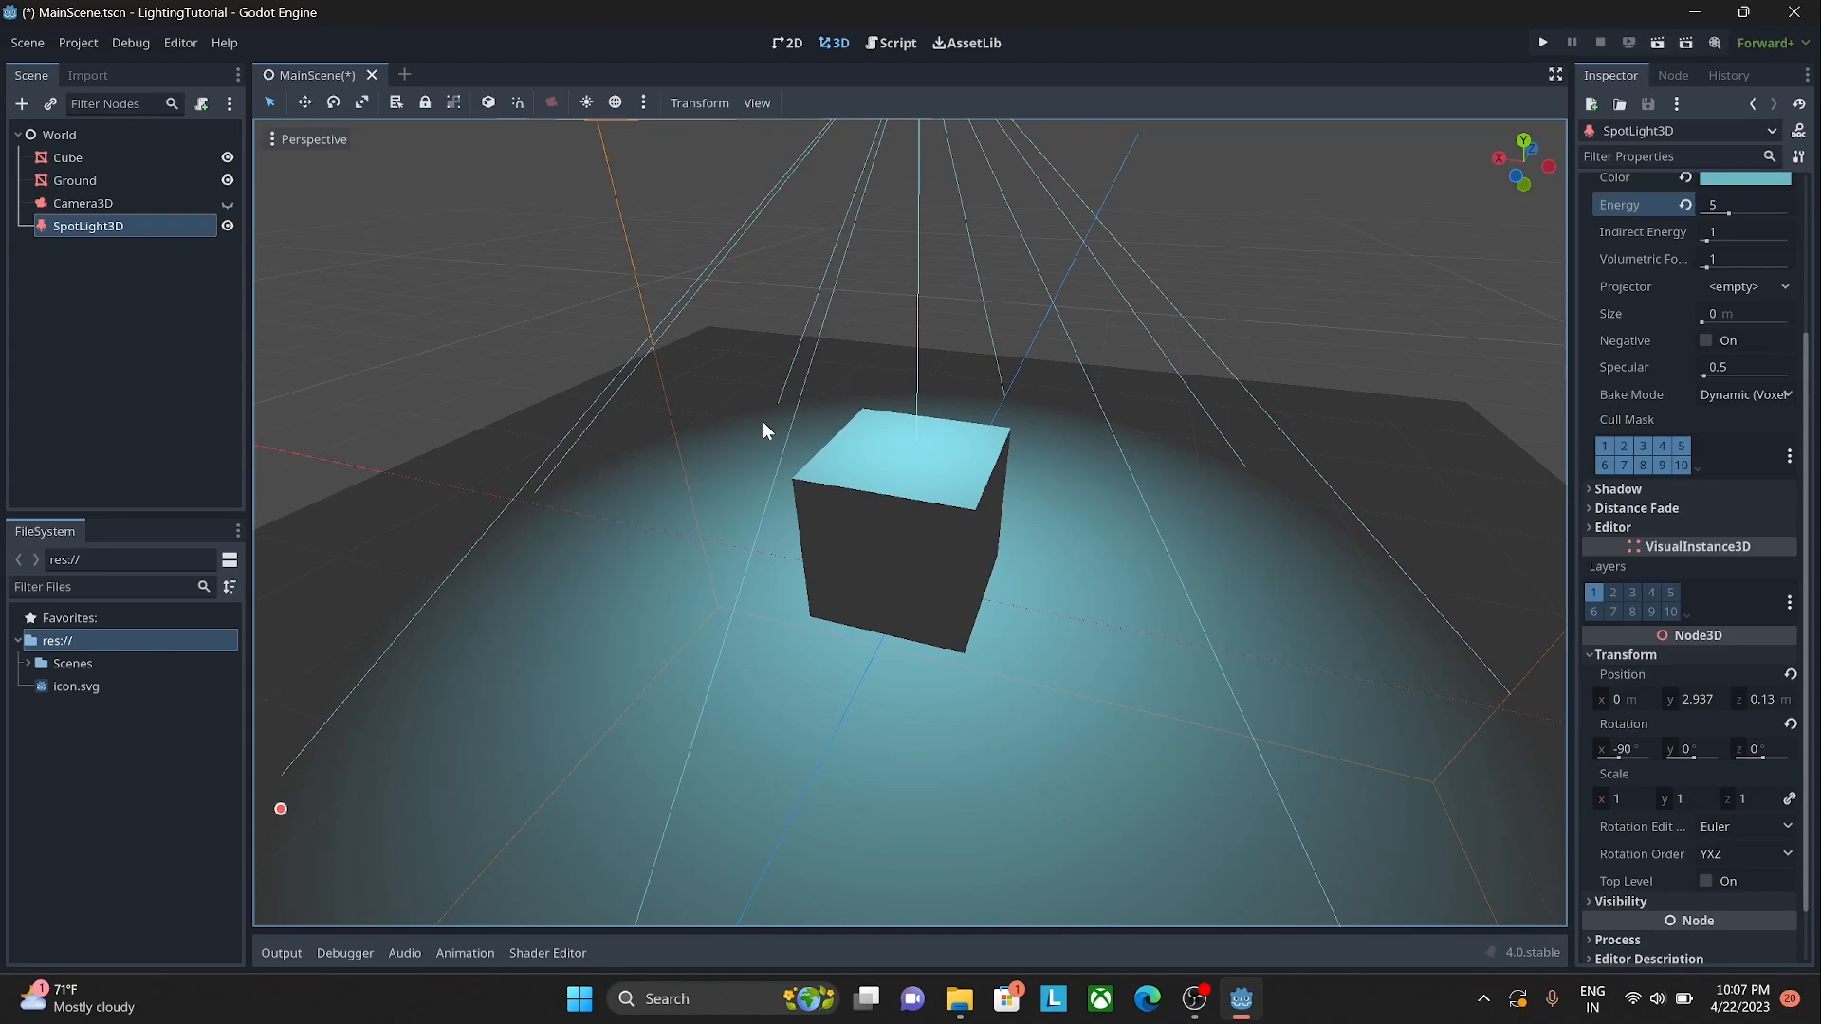
scroll(946, 559, down, 4)
middle_drag(948, 576, 996, 589)
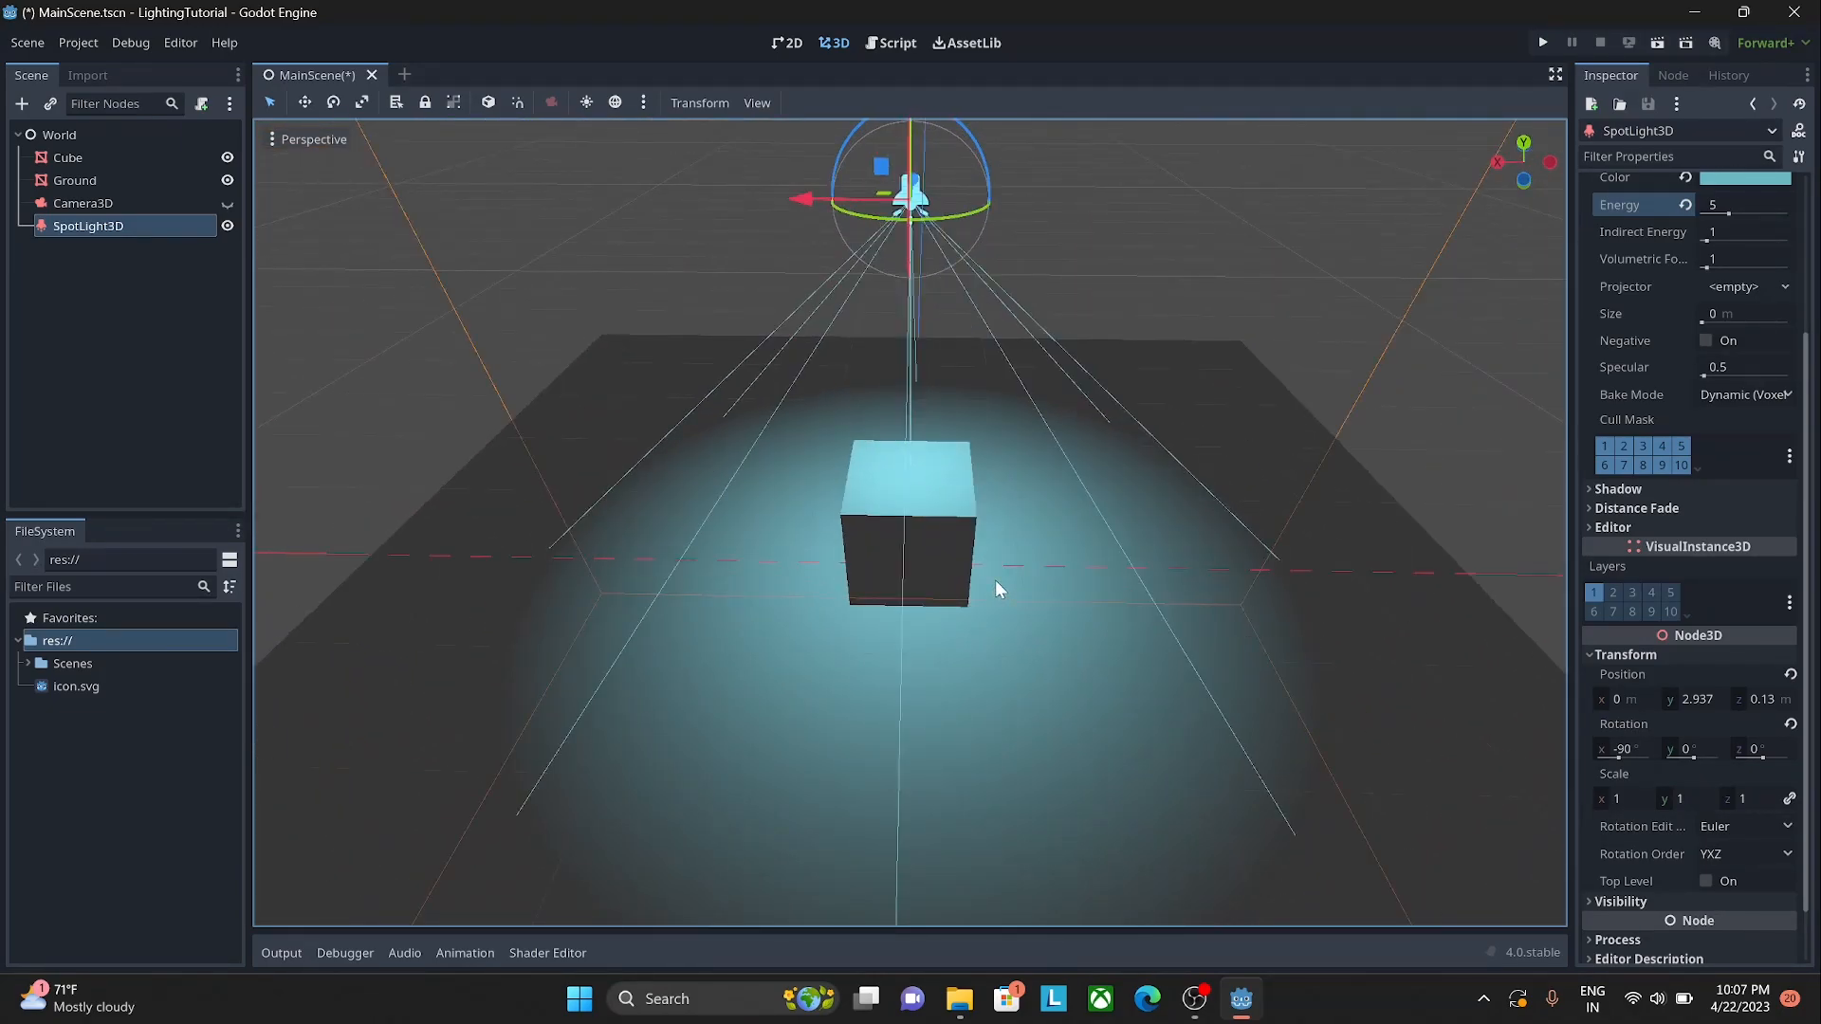
click(1679, 488)
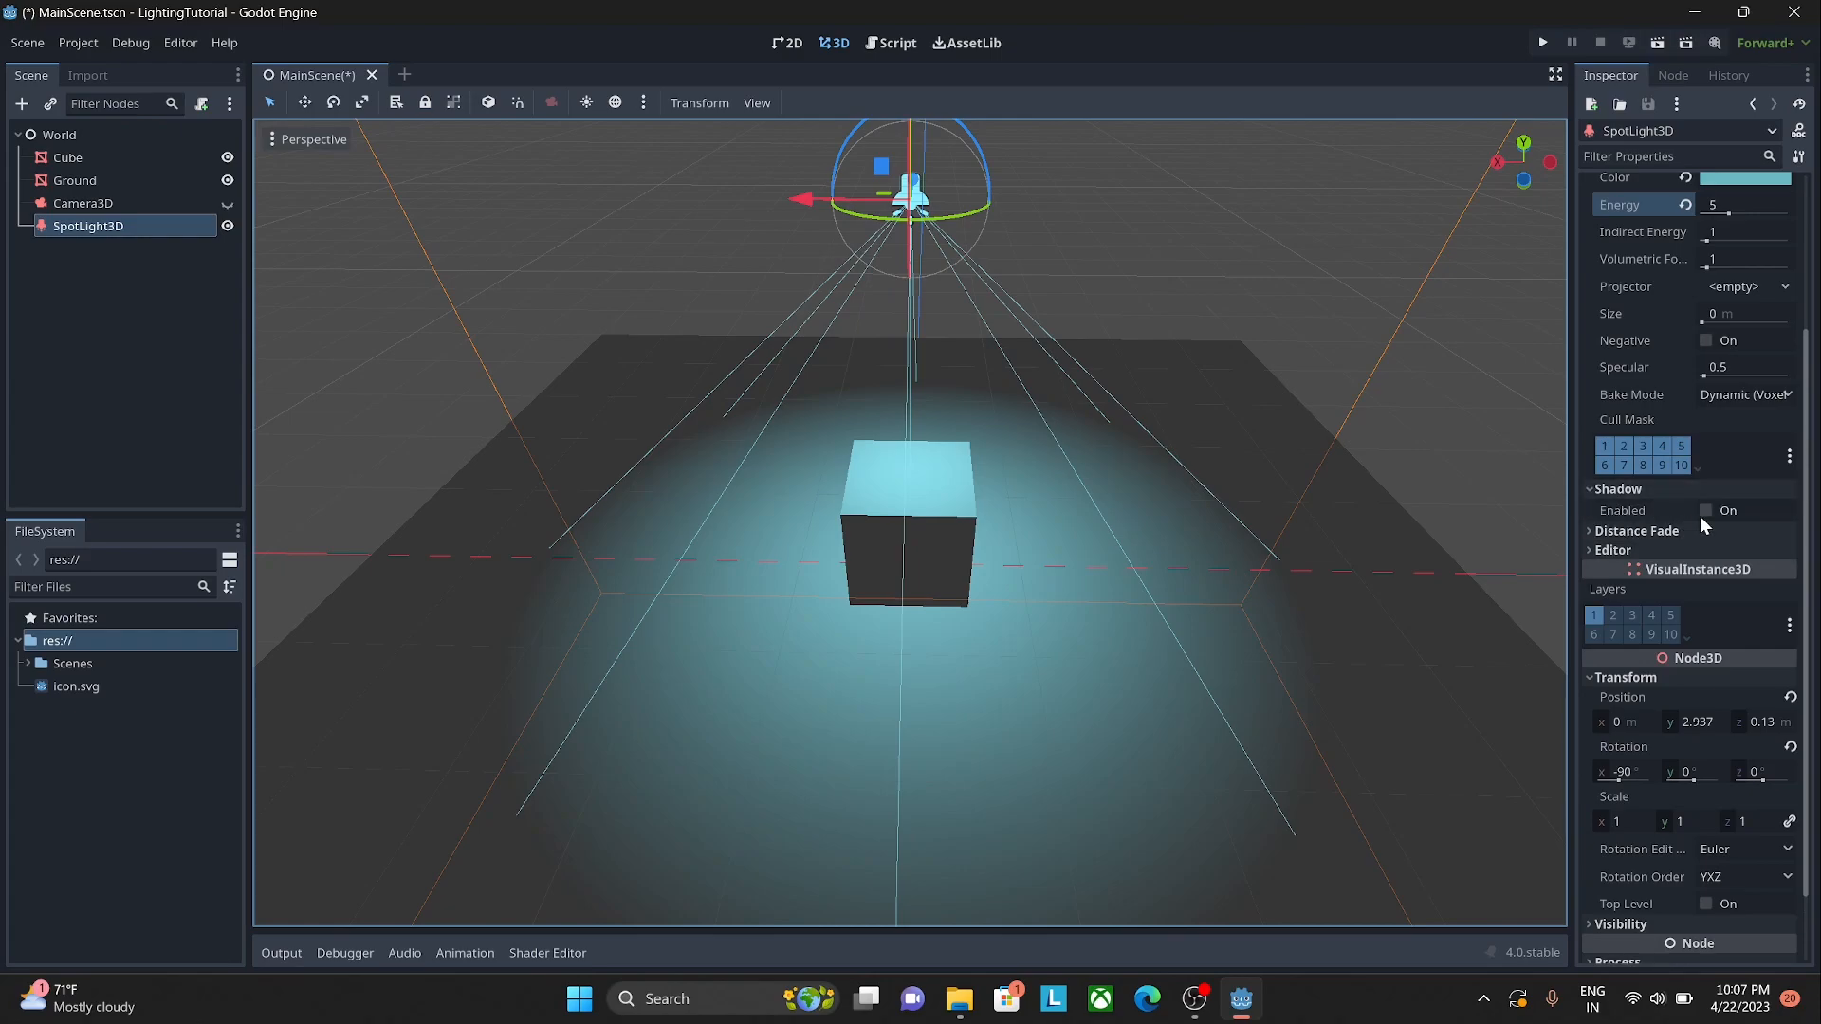
click(1704, 511)
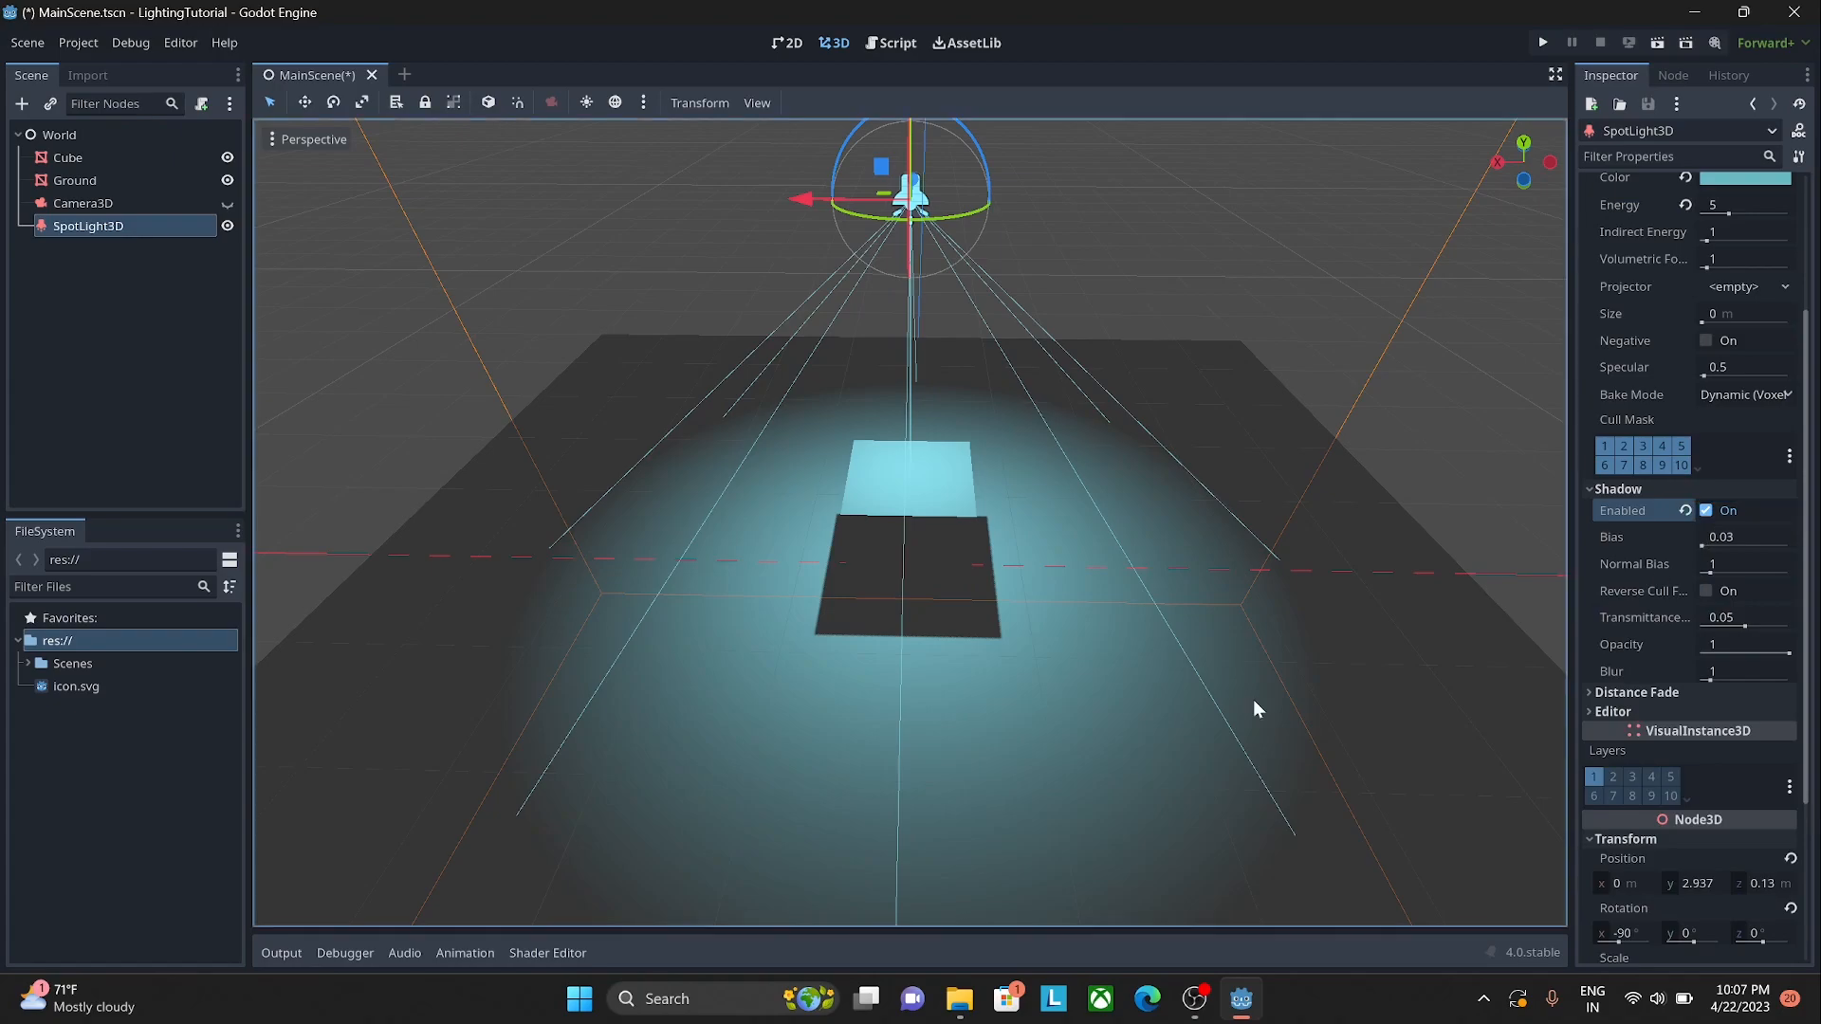
Step: Move the spotlight to about 4.982 m on Z and tilt it to about -33.6° on X, aimed at the cube from the side
middle_drag(1055, 662, 953, 679)
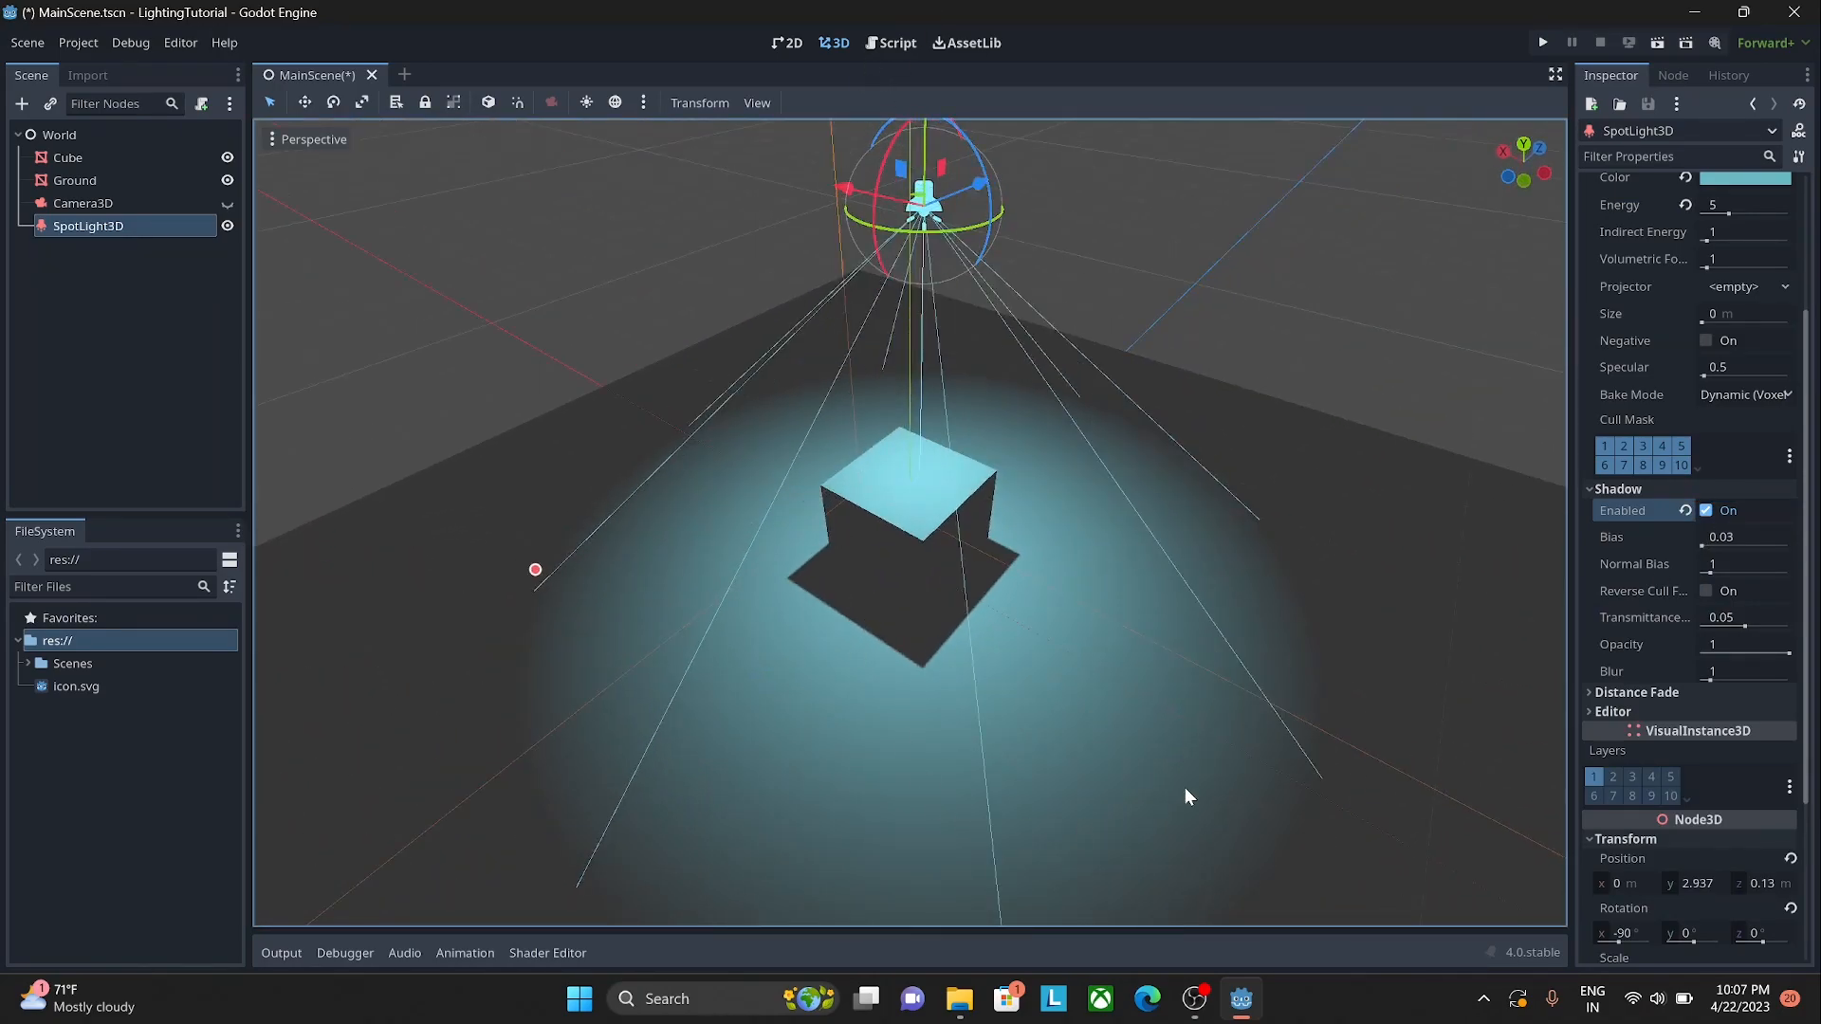
middle_drag(929, 642, 935, 543)
scroll(1040, 503, down, 2)
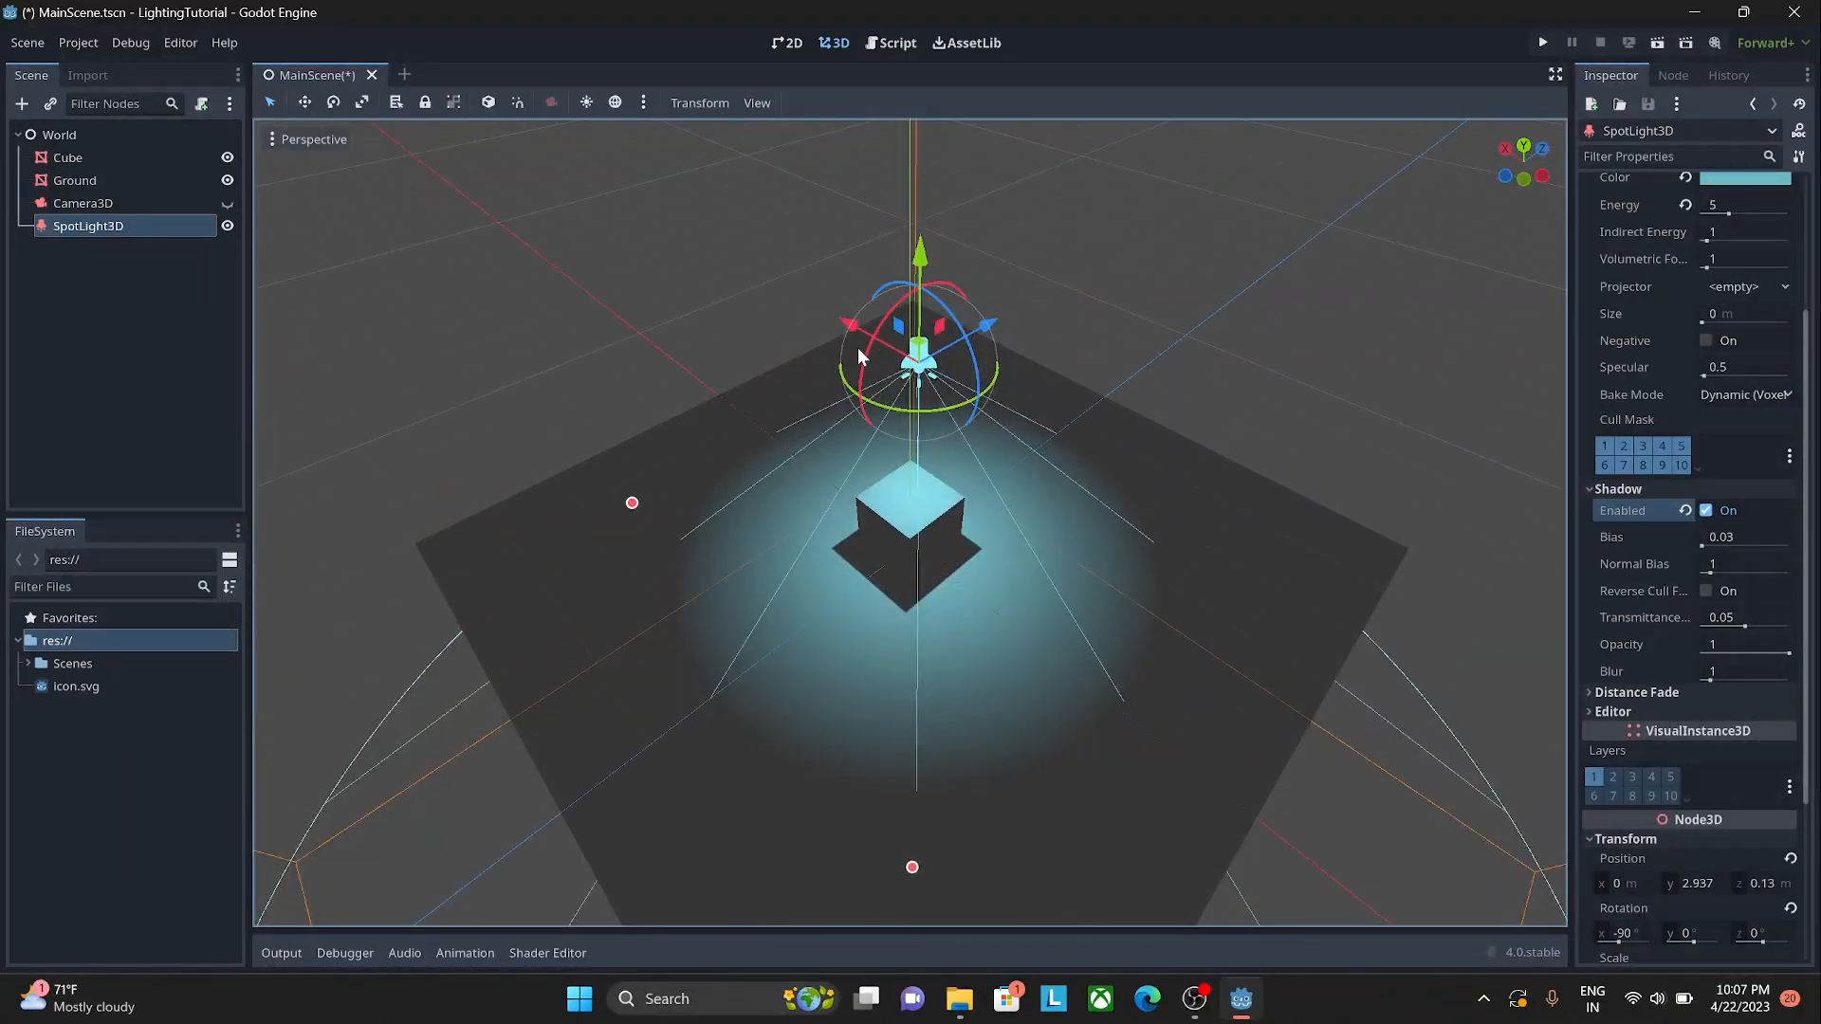
drag(863, 347, 1159, 176)
key(w)
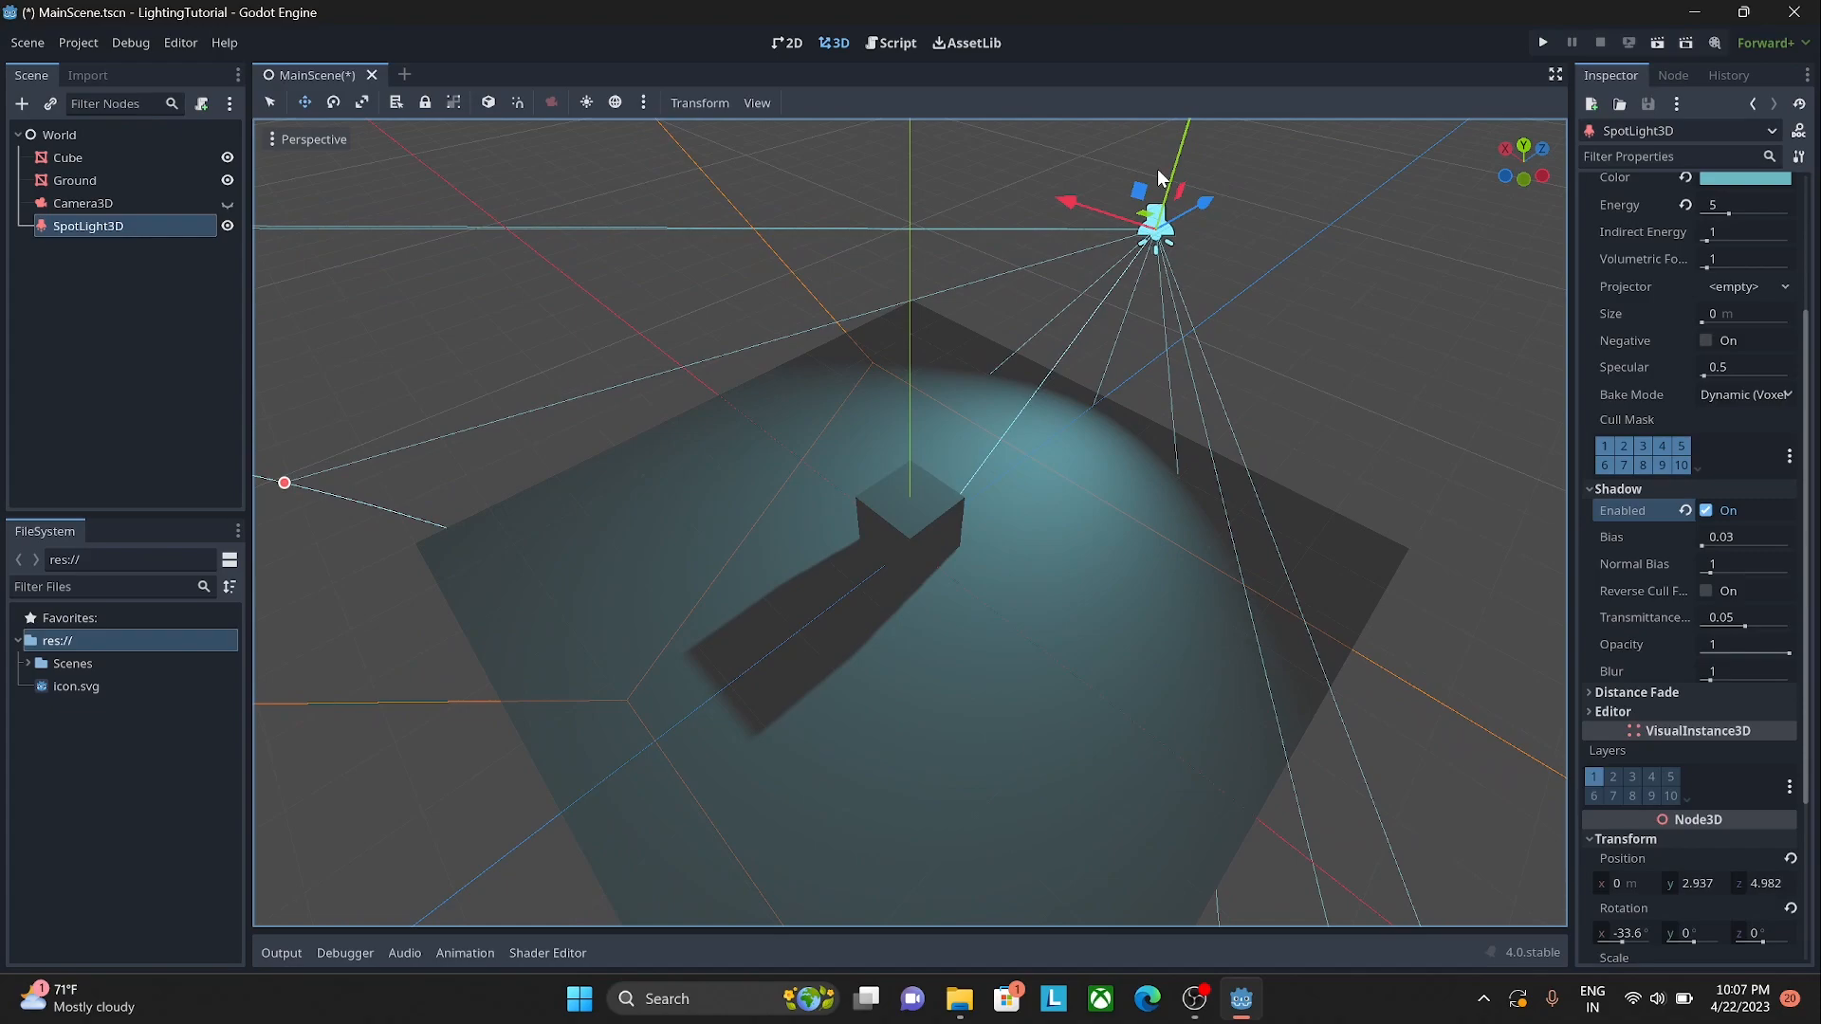
Step: Turn the spotlight to about 34.8° on Y and move it to about 2.9 m on X and 2.78 m on Y
middle_drag(1153, 391, 1174, 326)
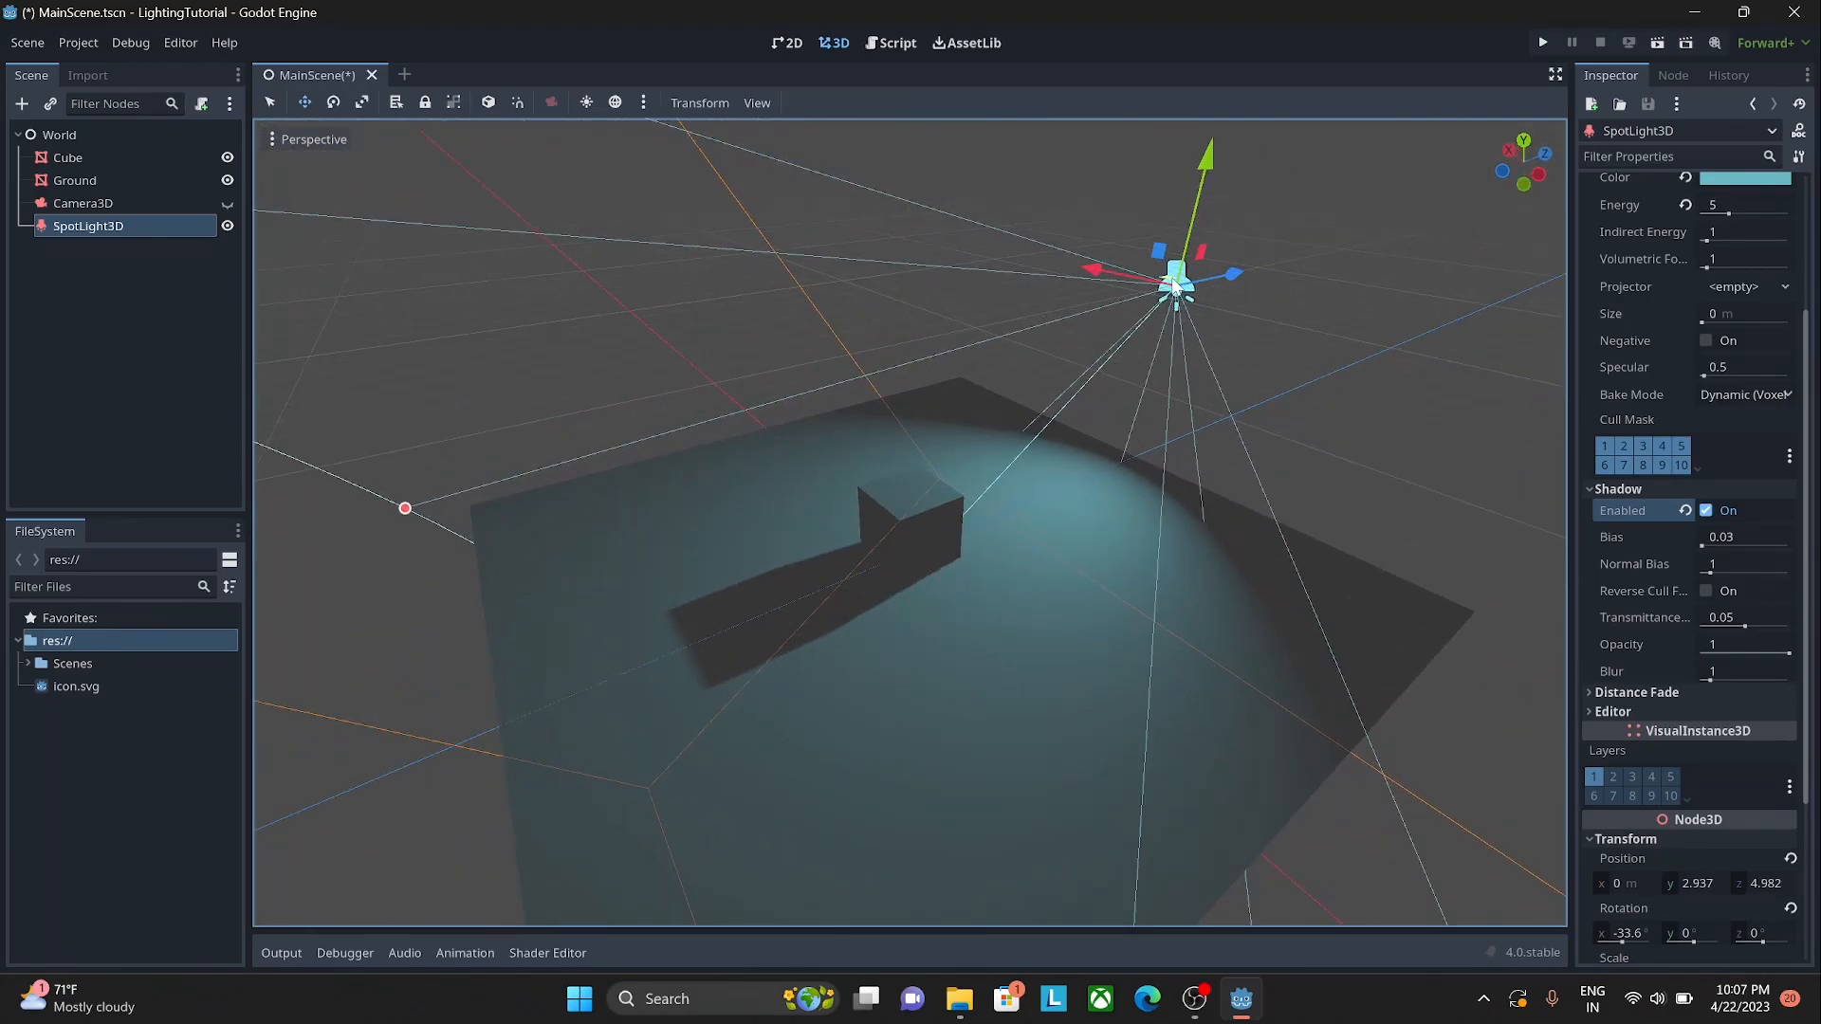
key(e)
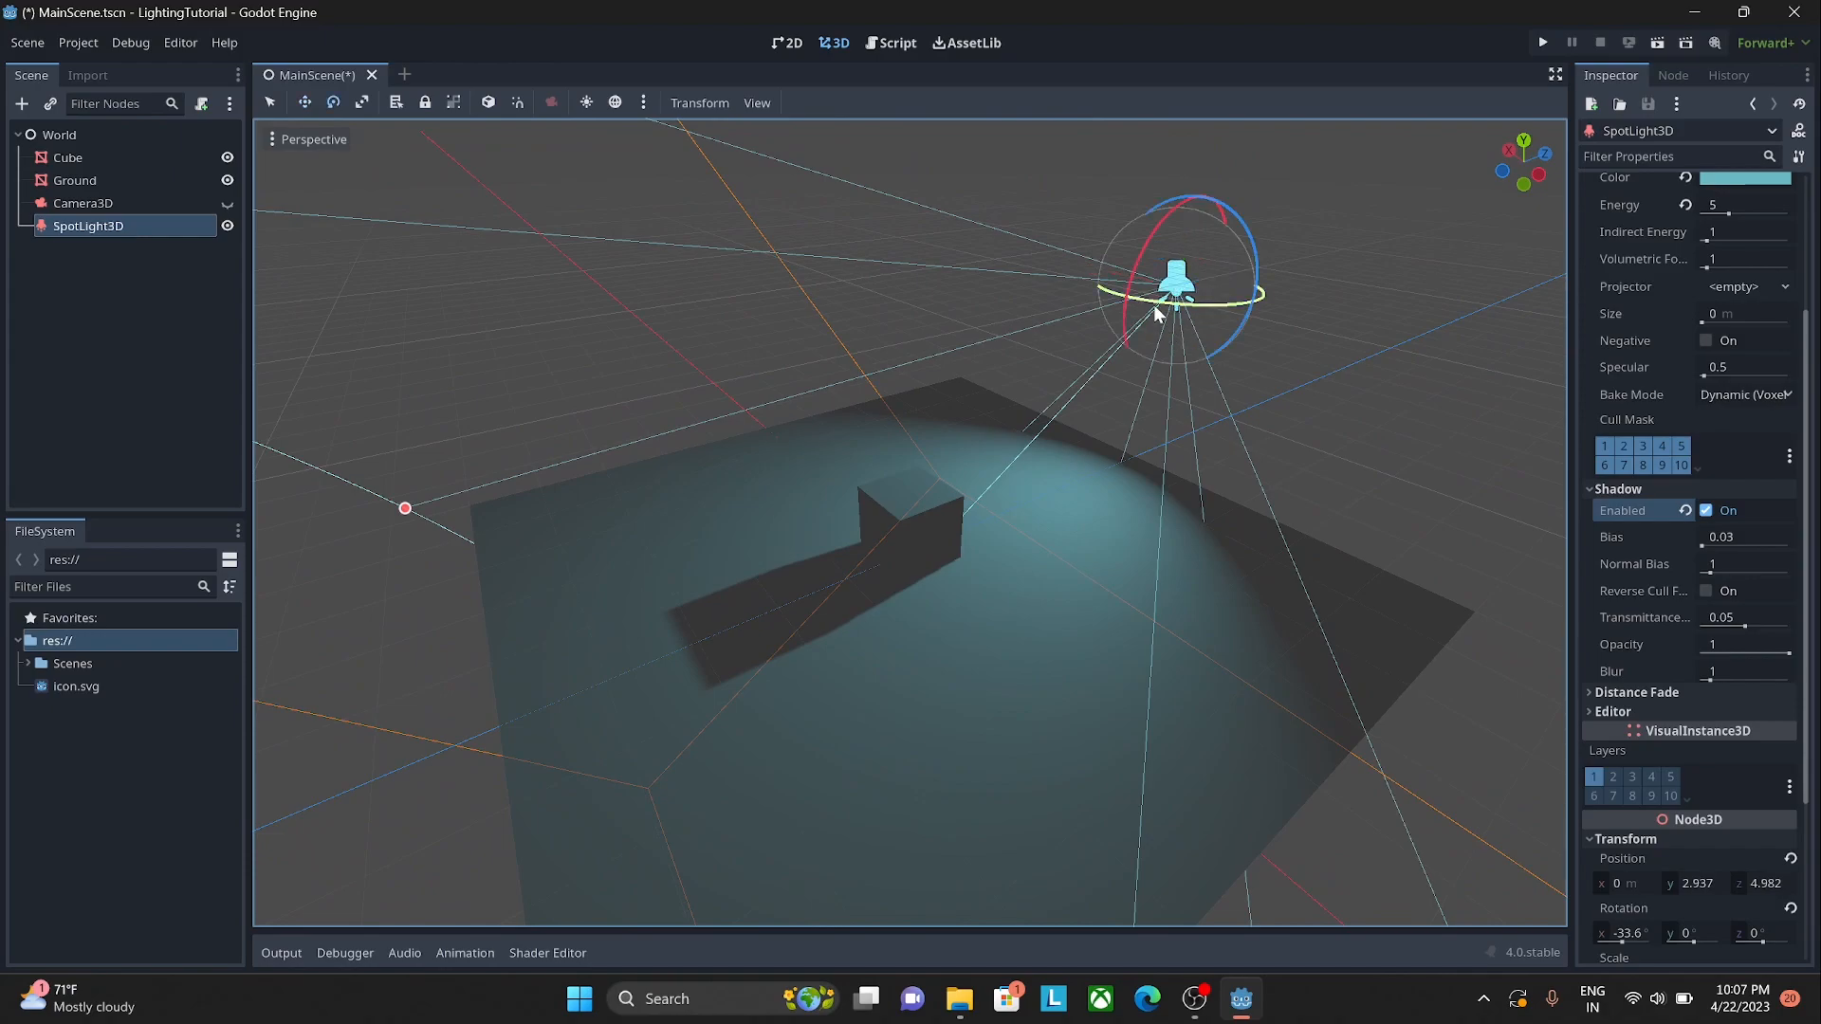
mouse_move(1154, 305)
mouse_down()
mouse_move(1191, 308)
mouse_move(1171, 309)
mouse_up()
key(w)
middle_drag(1163, 344, 1147, 412)
drag(1266, 221, 1094, 140)
scroll(1100, 360, down, 5)
middle_drag(1105, 375, 952, 286)
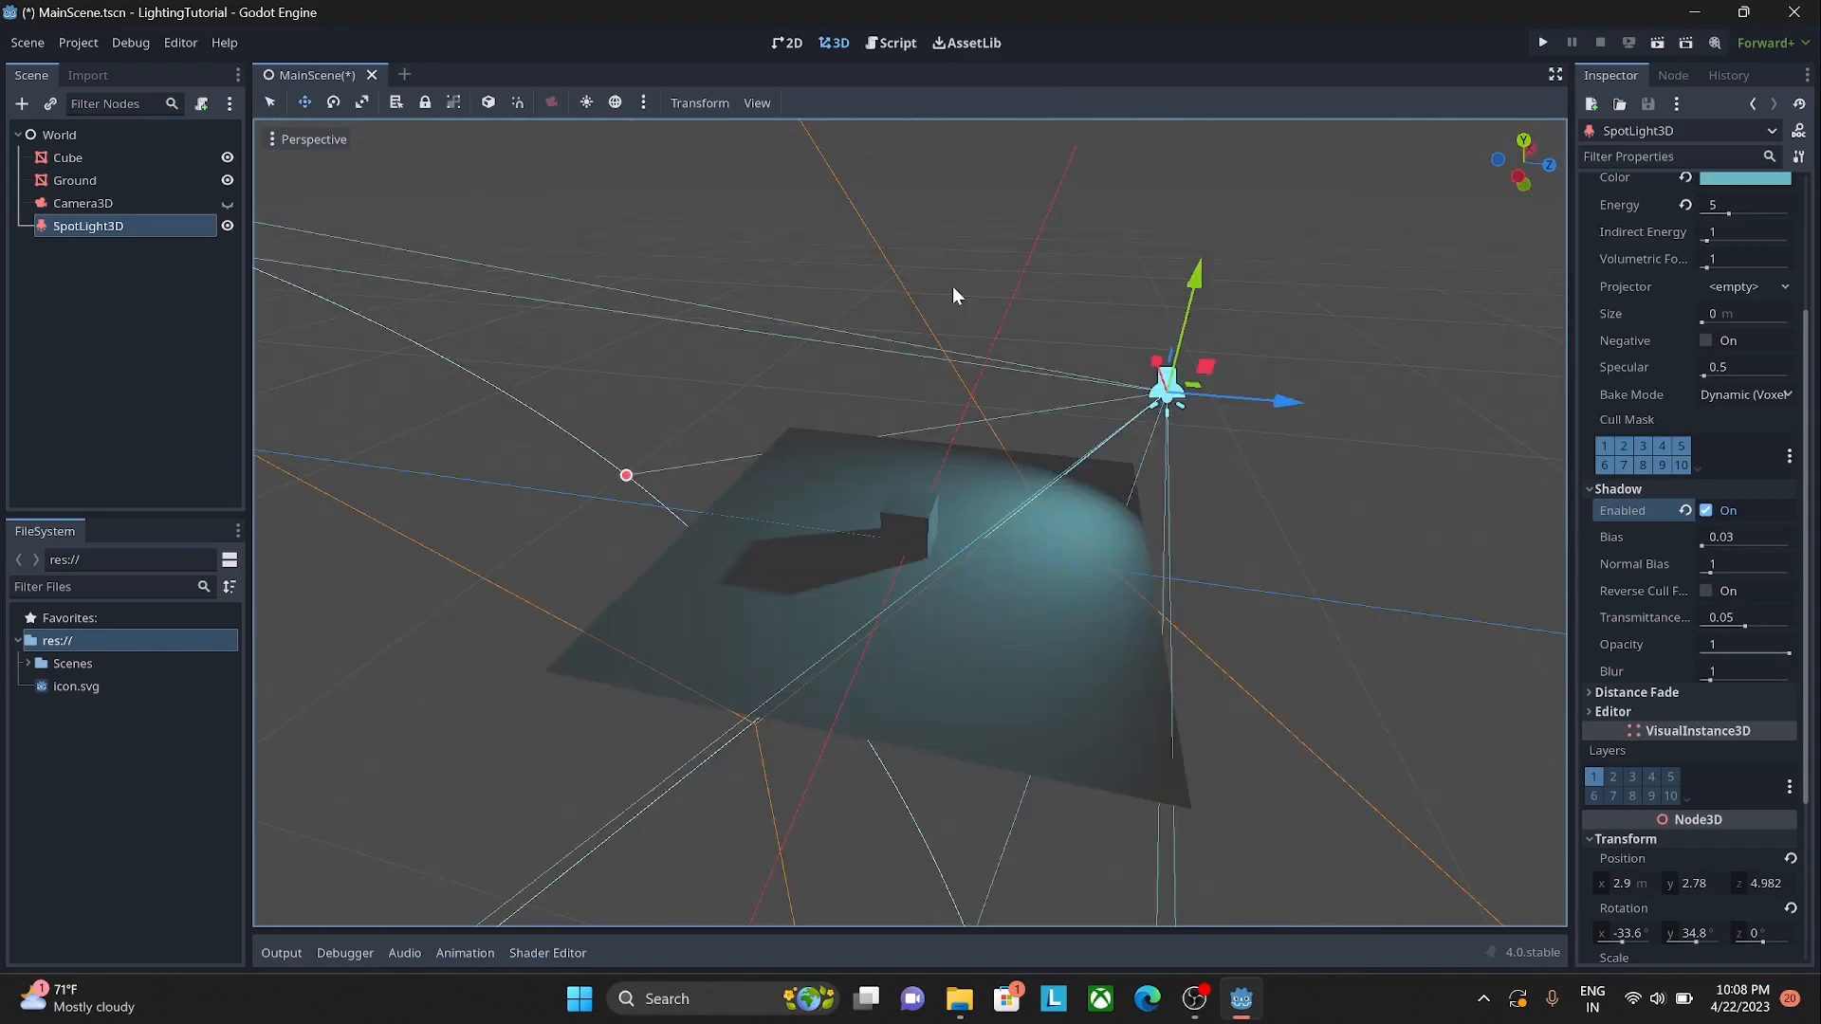
Step: Delete the SpotLight3D node from the scene
click(151, 252)
click(140, 224)
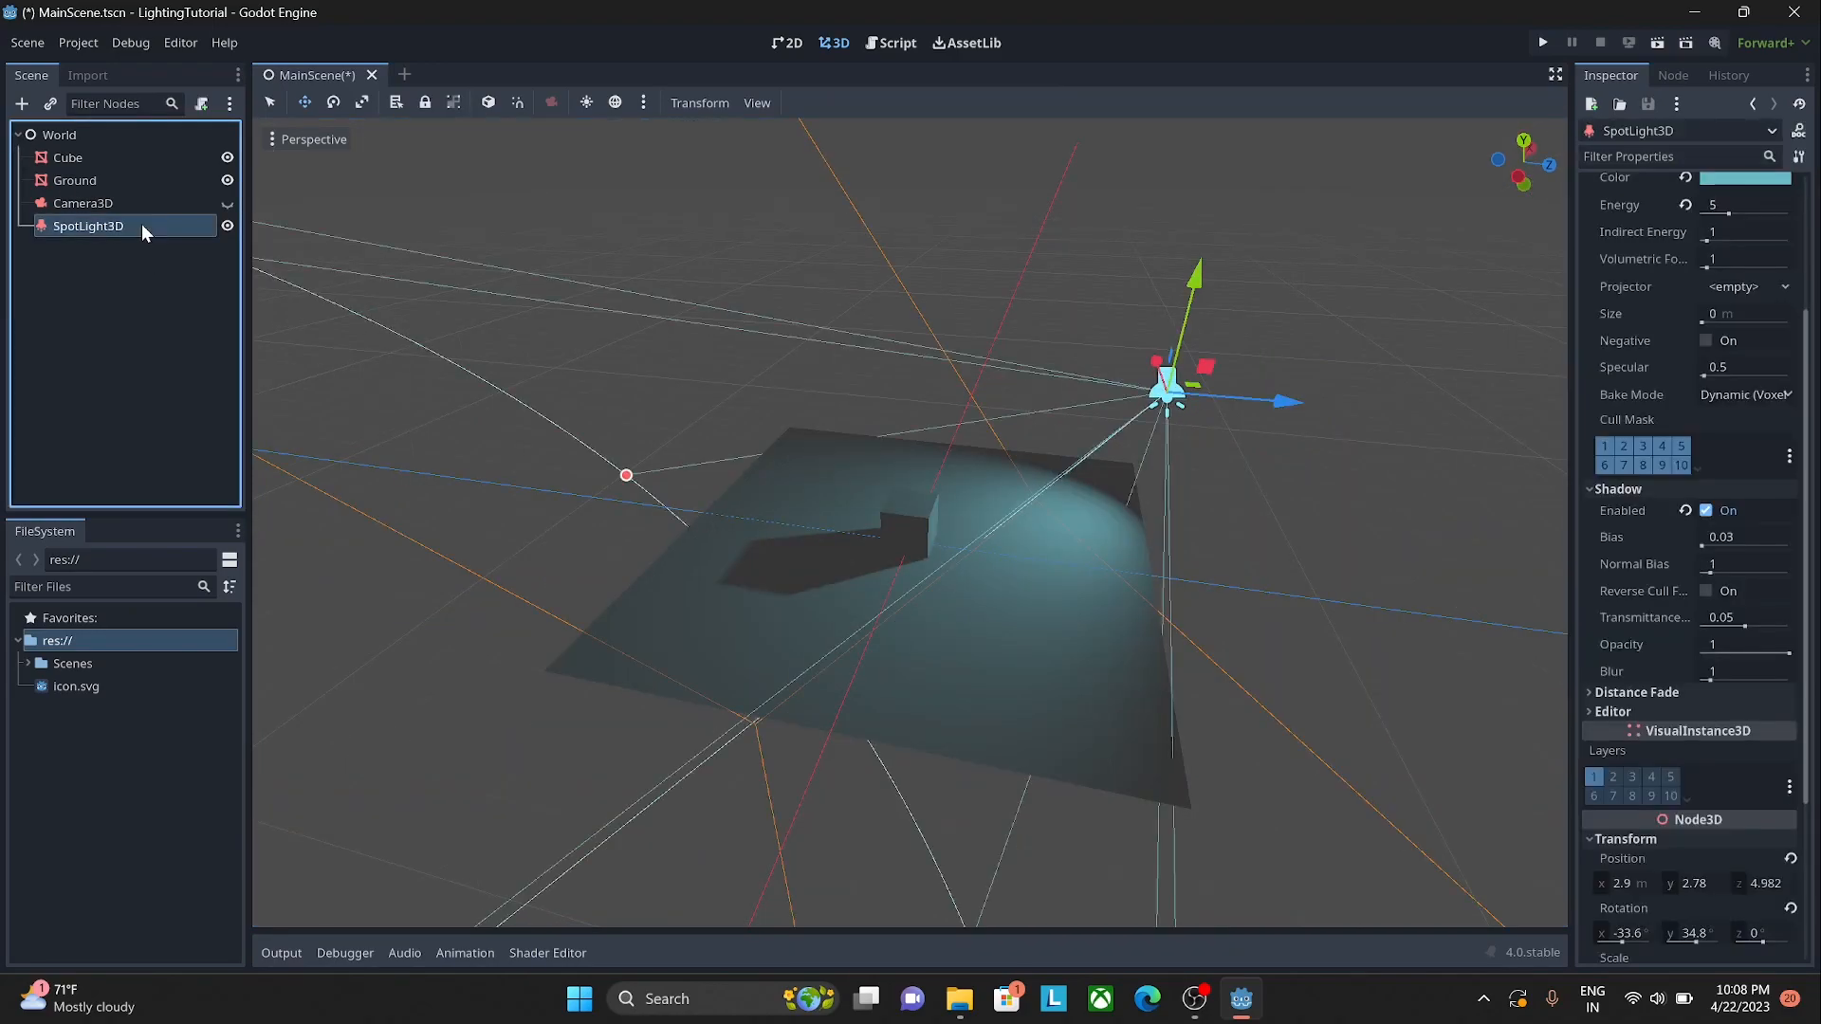
key(Delete)
key(Return)
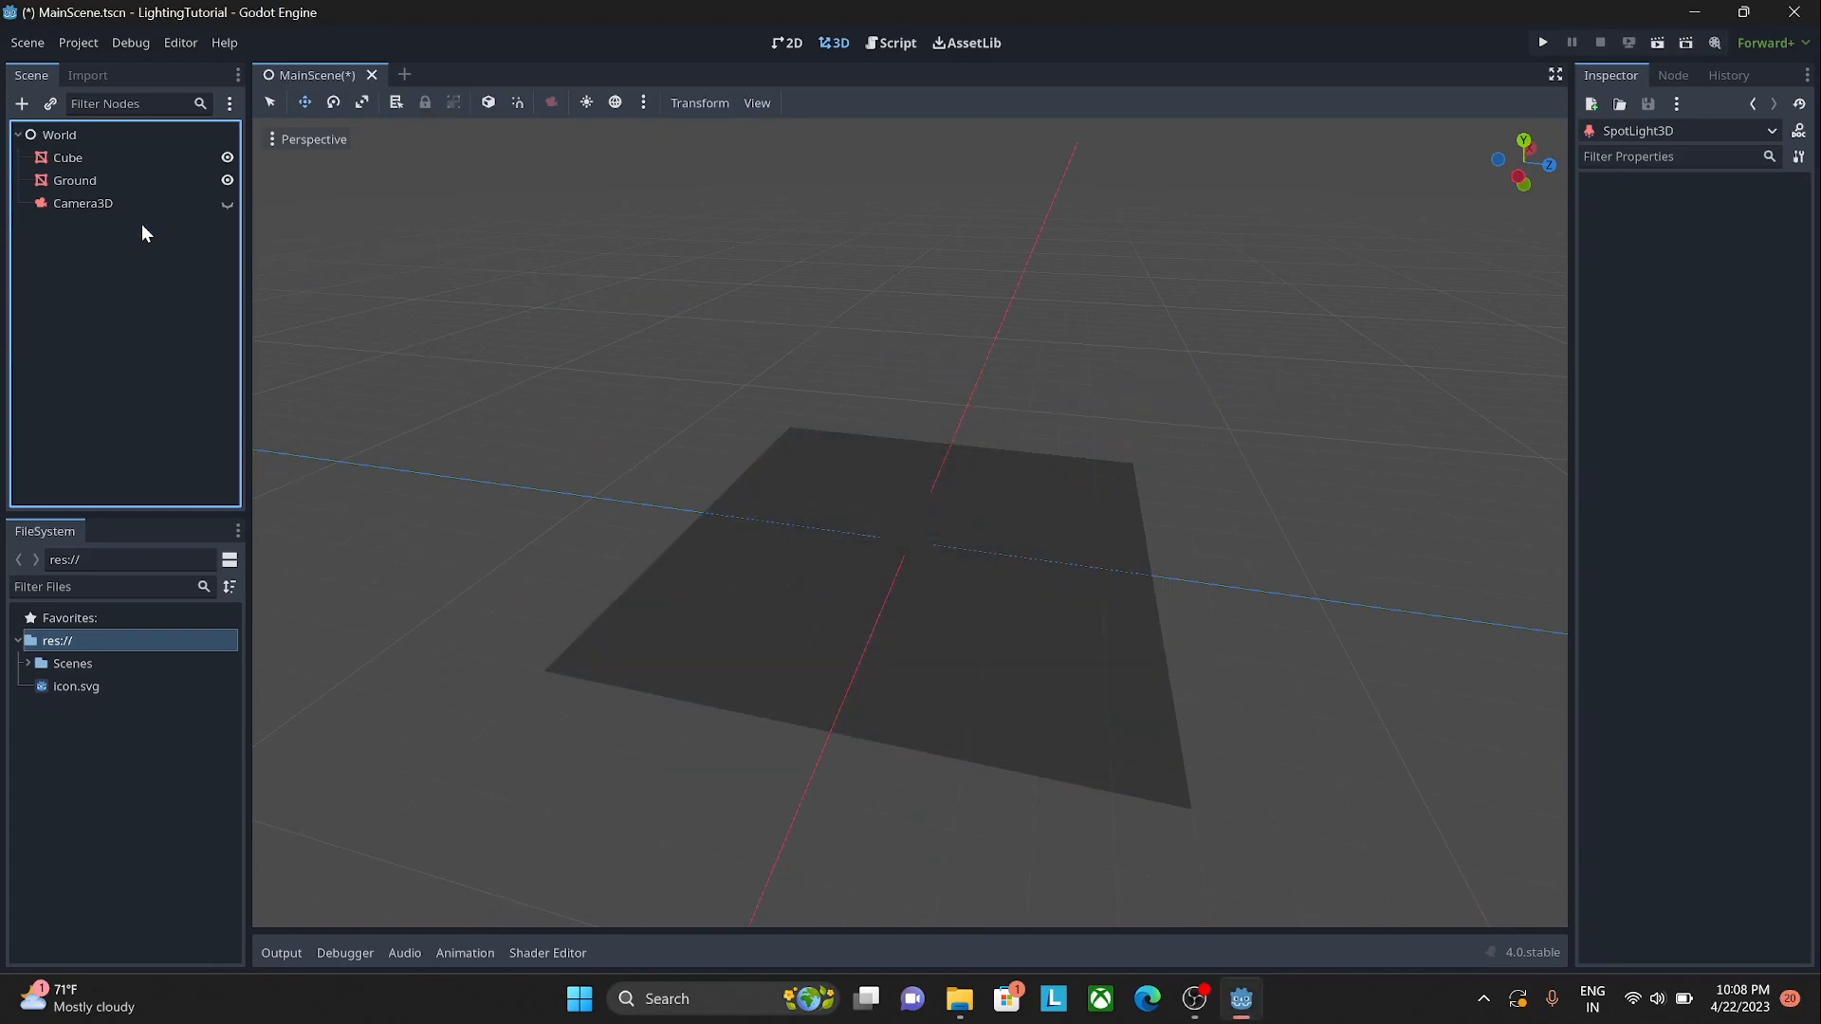
Step: Add an OmniLight3D node as a child of the World node
right_click(72, 140)
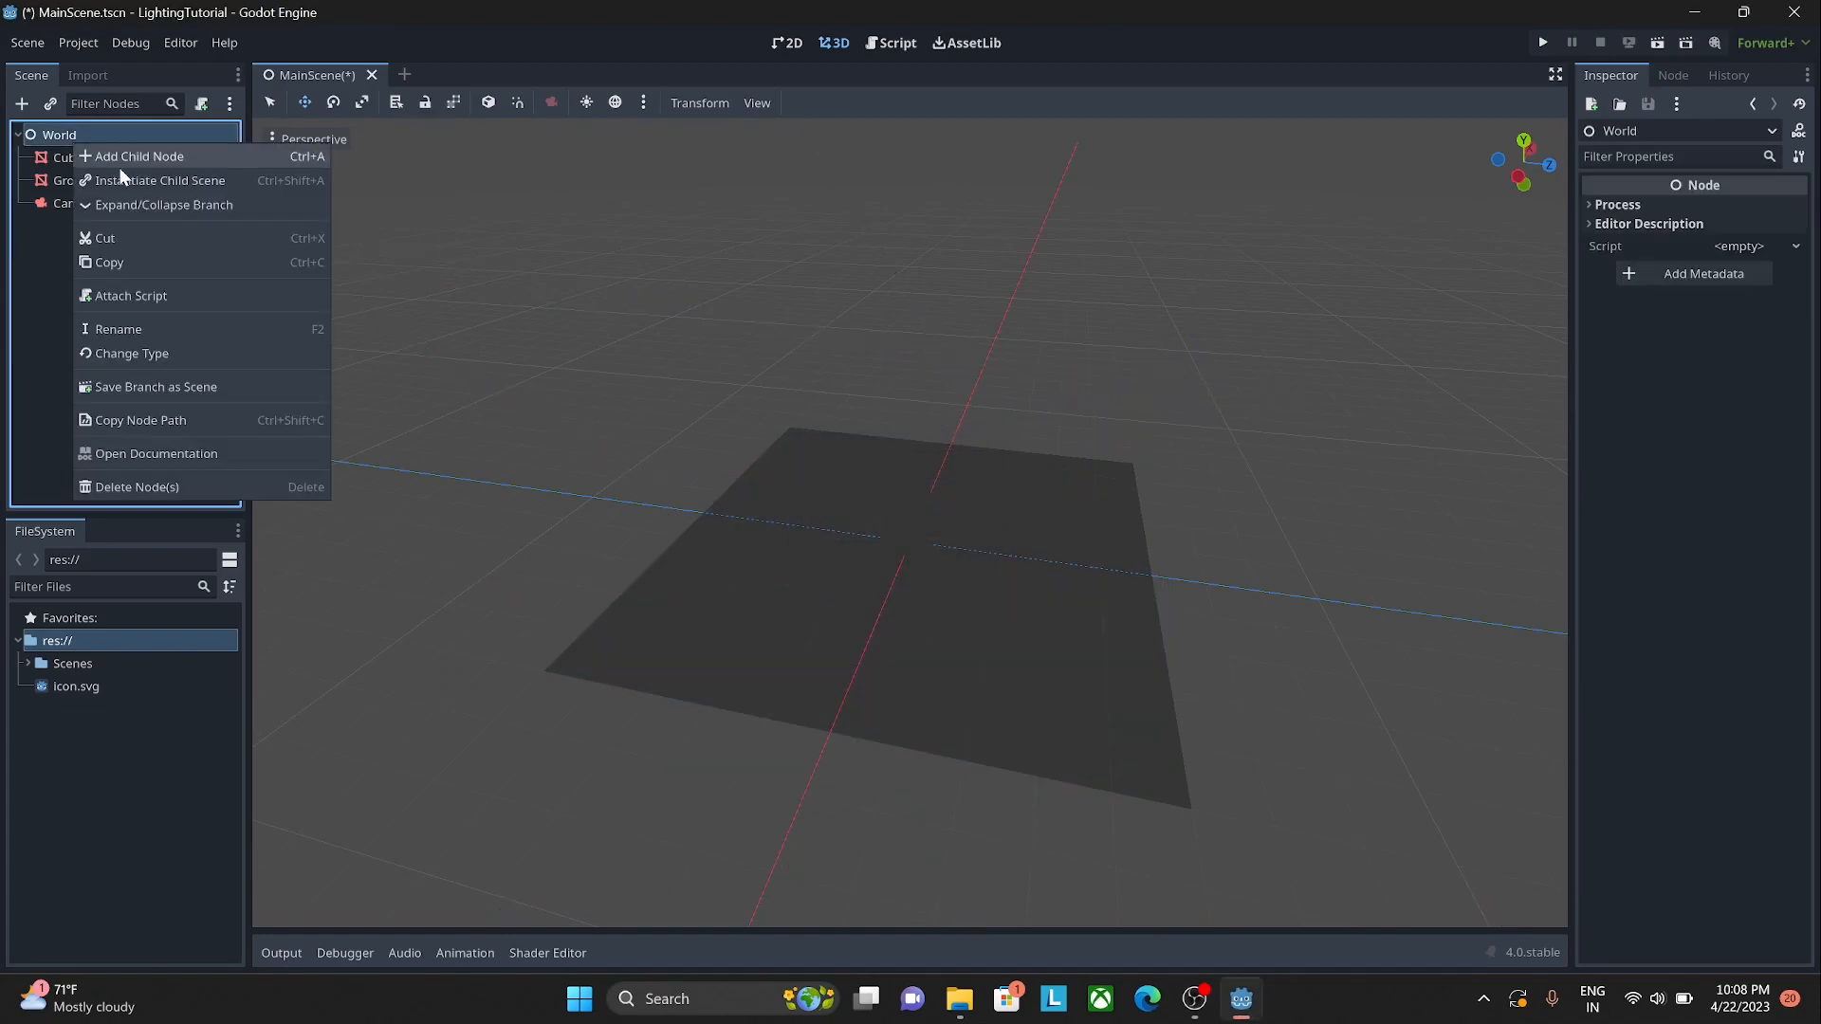
click(117, 161)
key(Up)
key(Up)
key(Up)
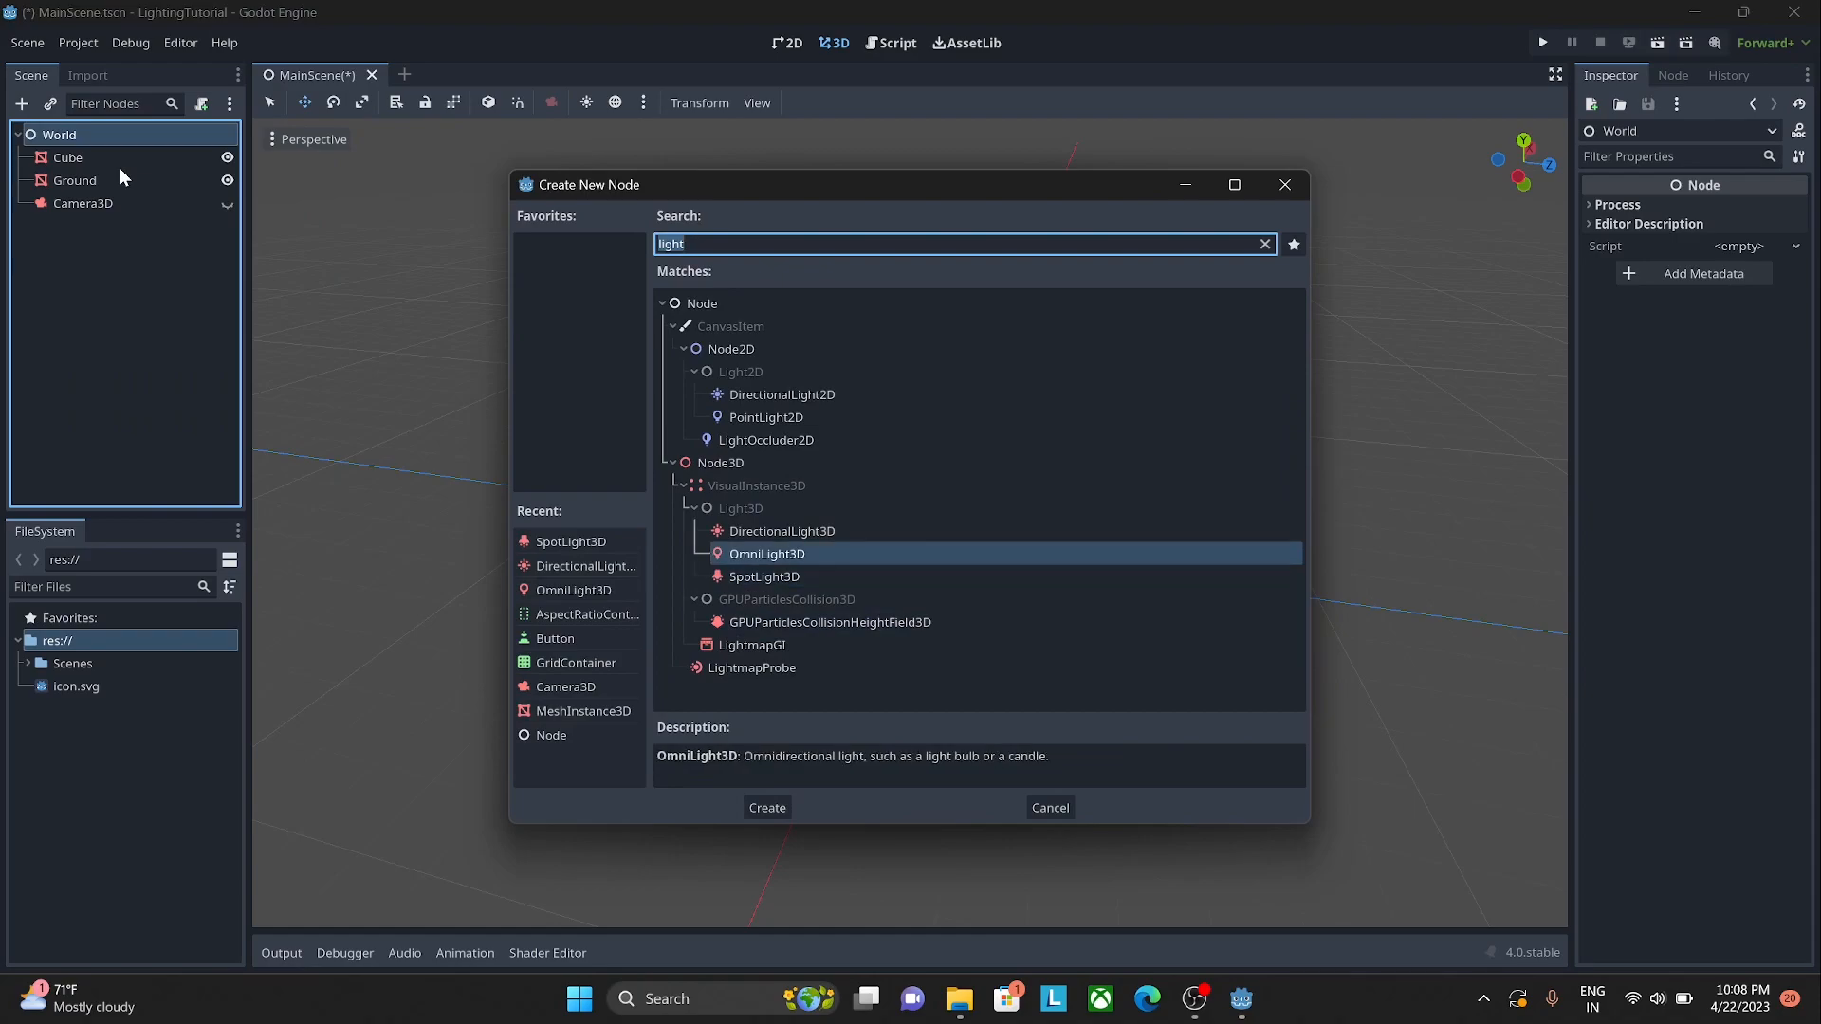
key(Return)
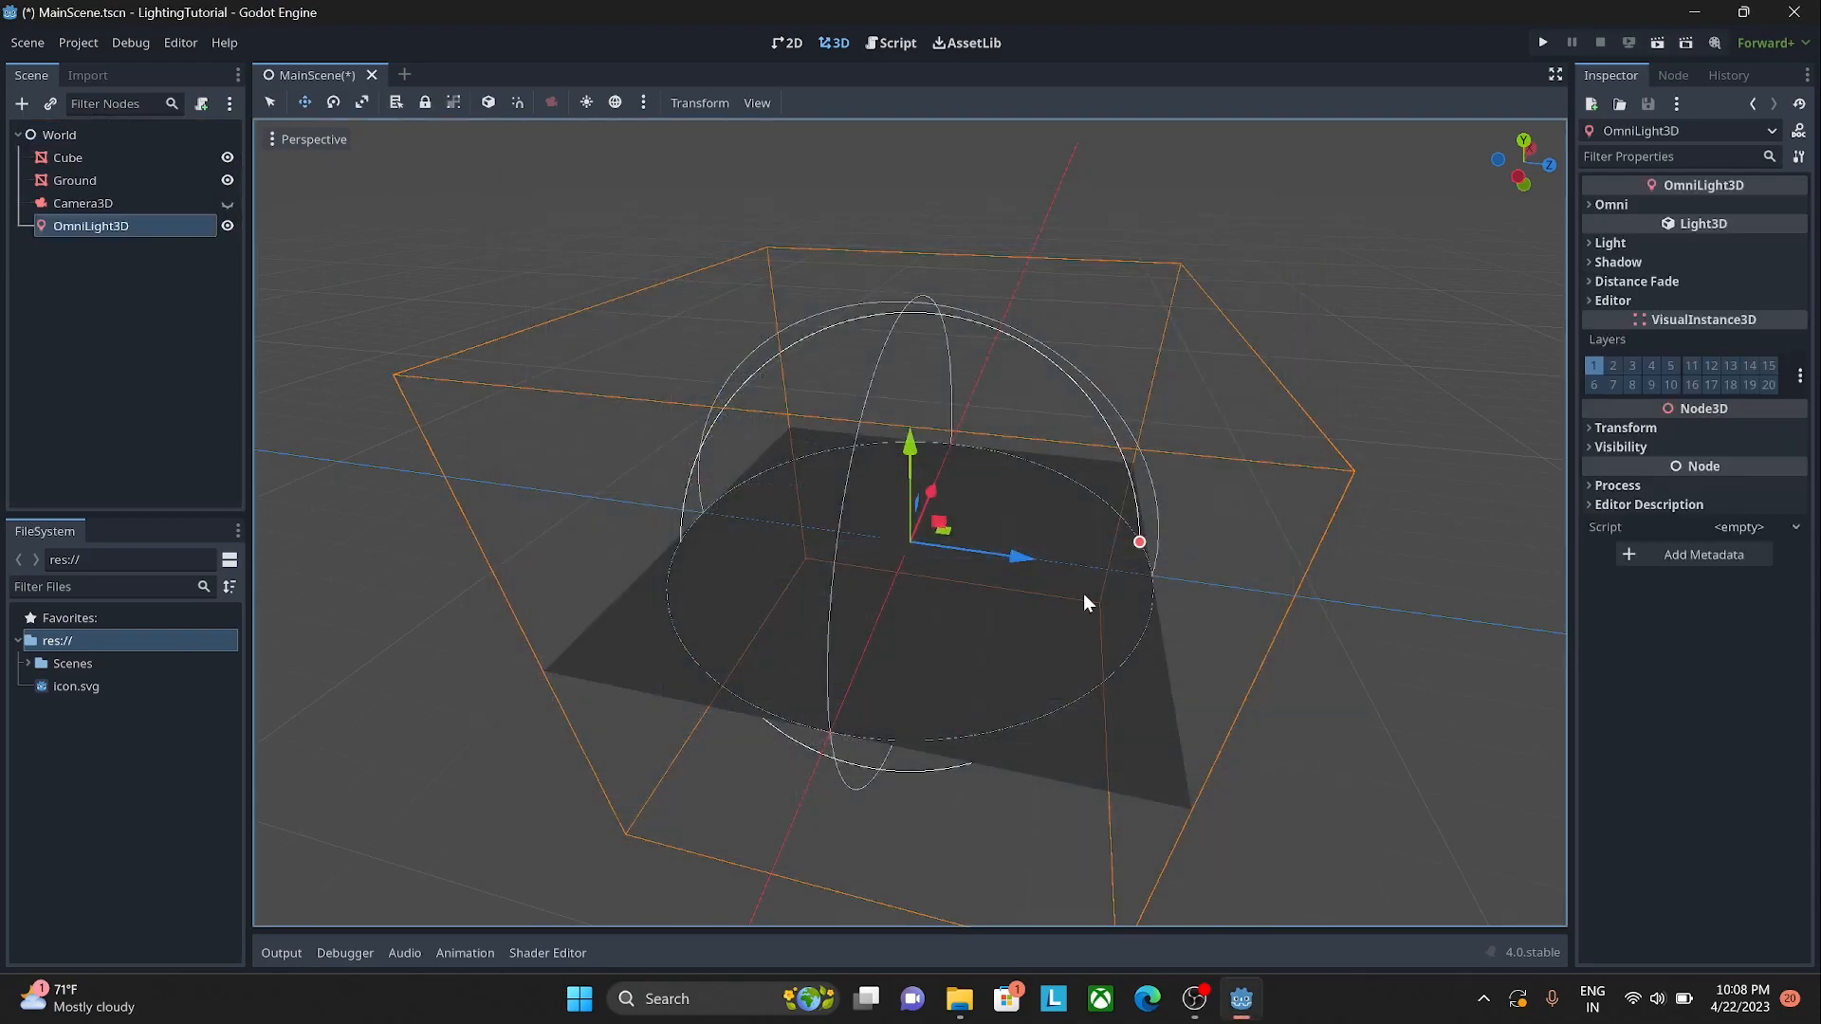
Step: Raise the omni light along Y to just above the cube and view its lighting from above and from the side
scroll(1081, 593, up, 5)
drag(914, 518, 908, 253)
middle_drag(955, 569, 1033, 584)
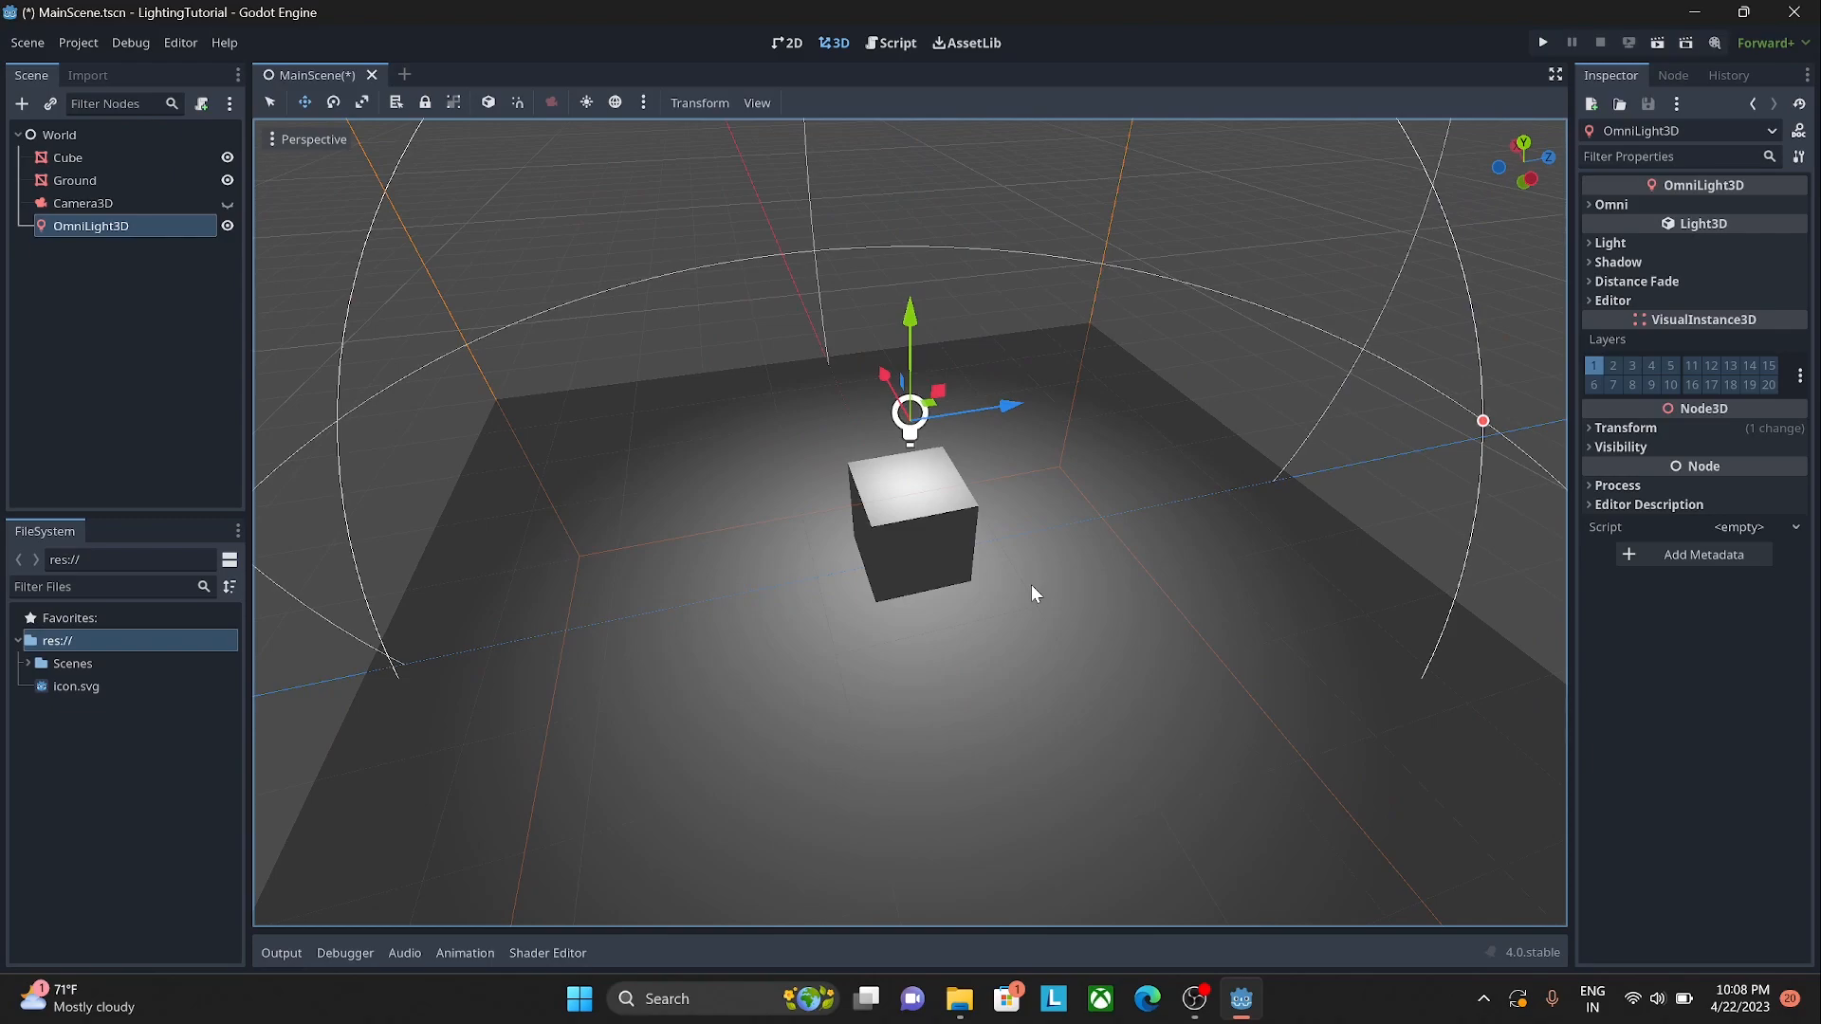
middle_drag(993, 414, 759, 499)
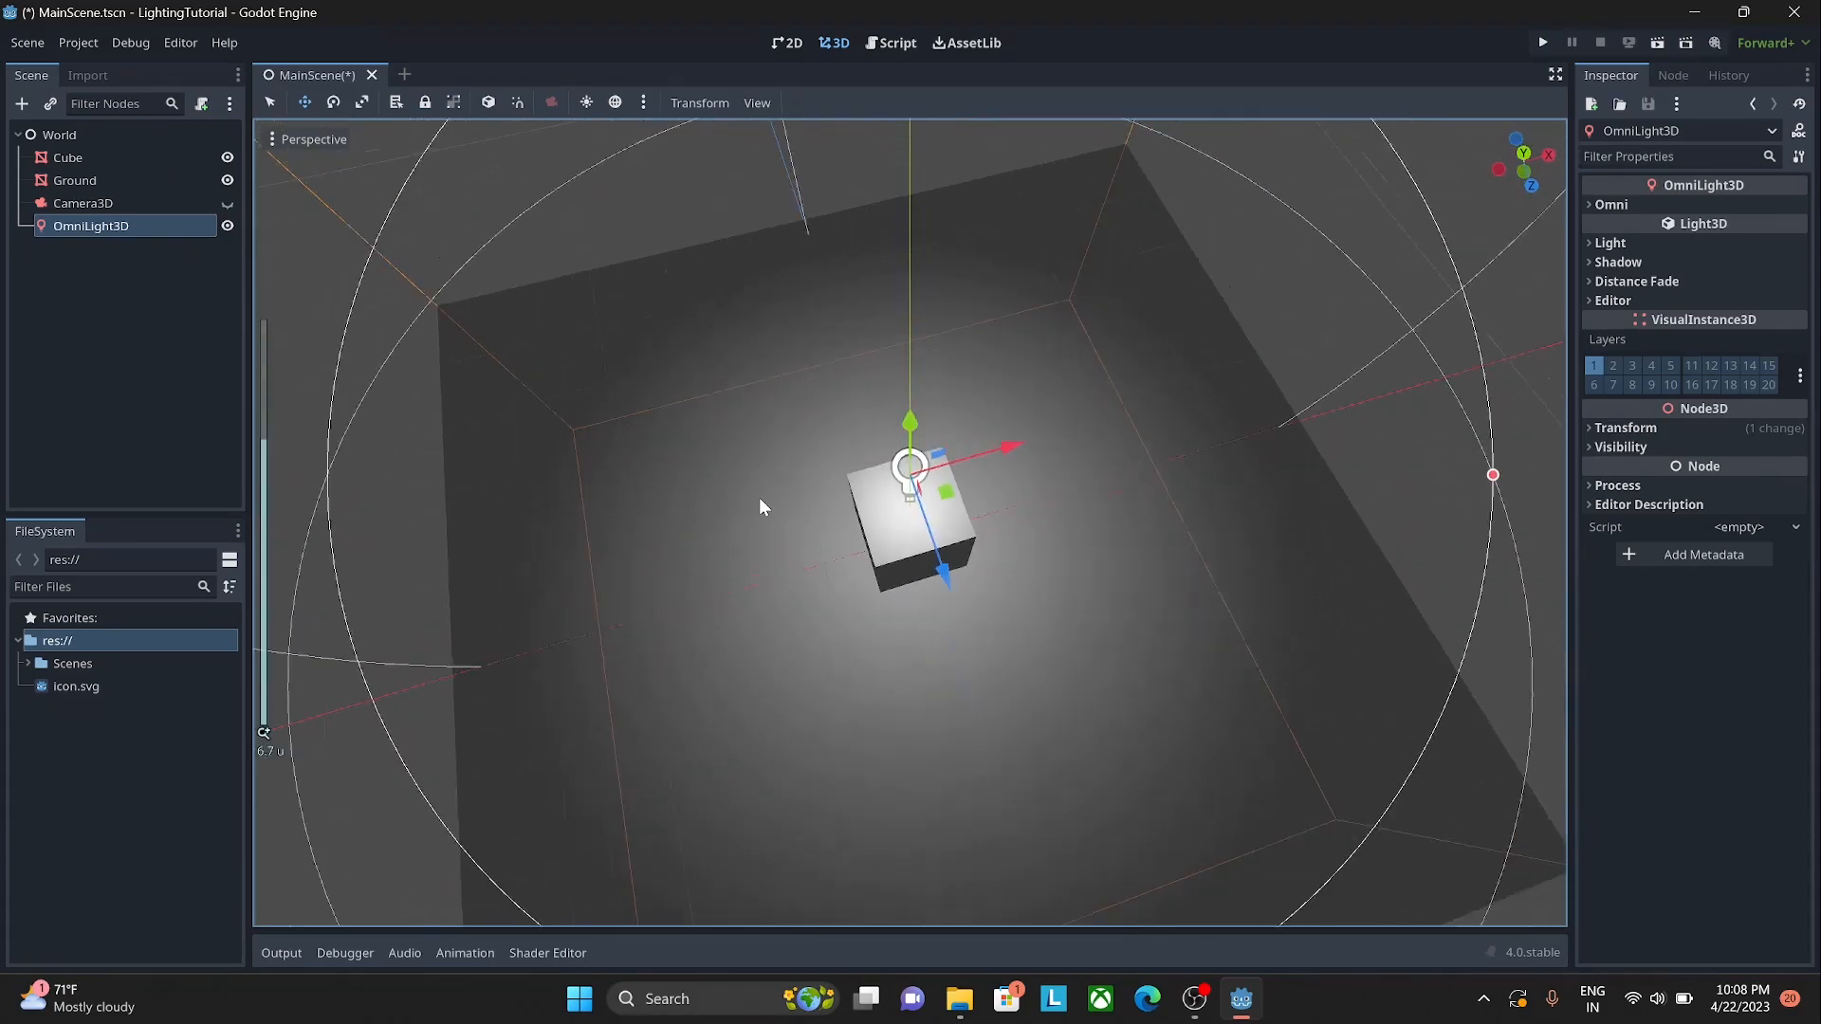
scroll(758, 499, up, 3)
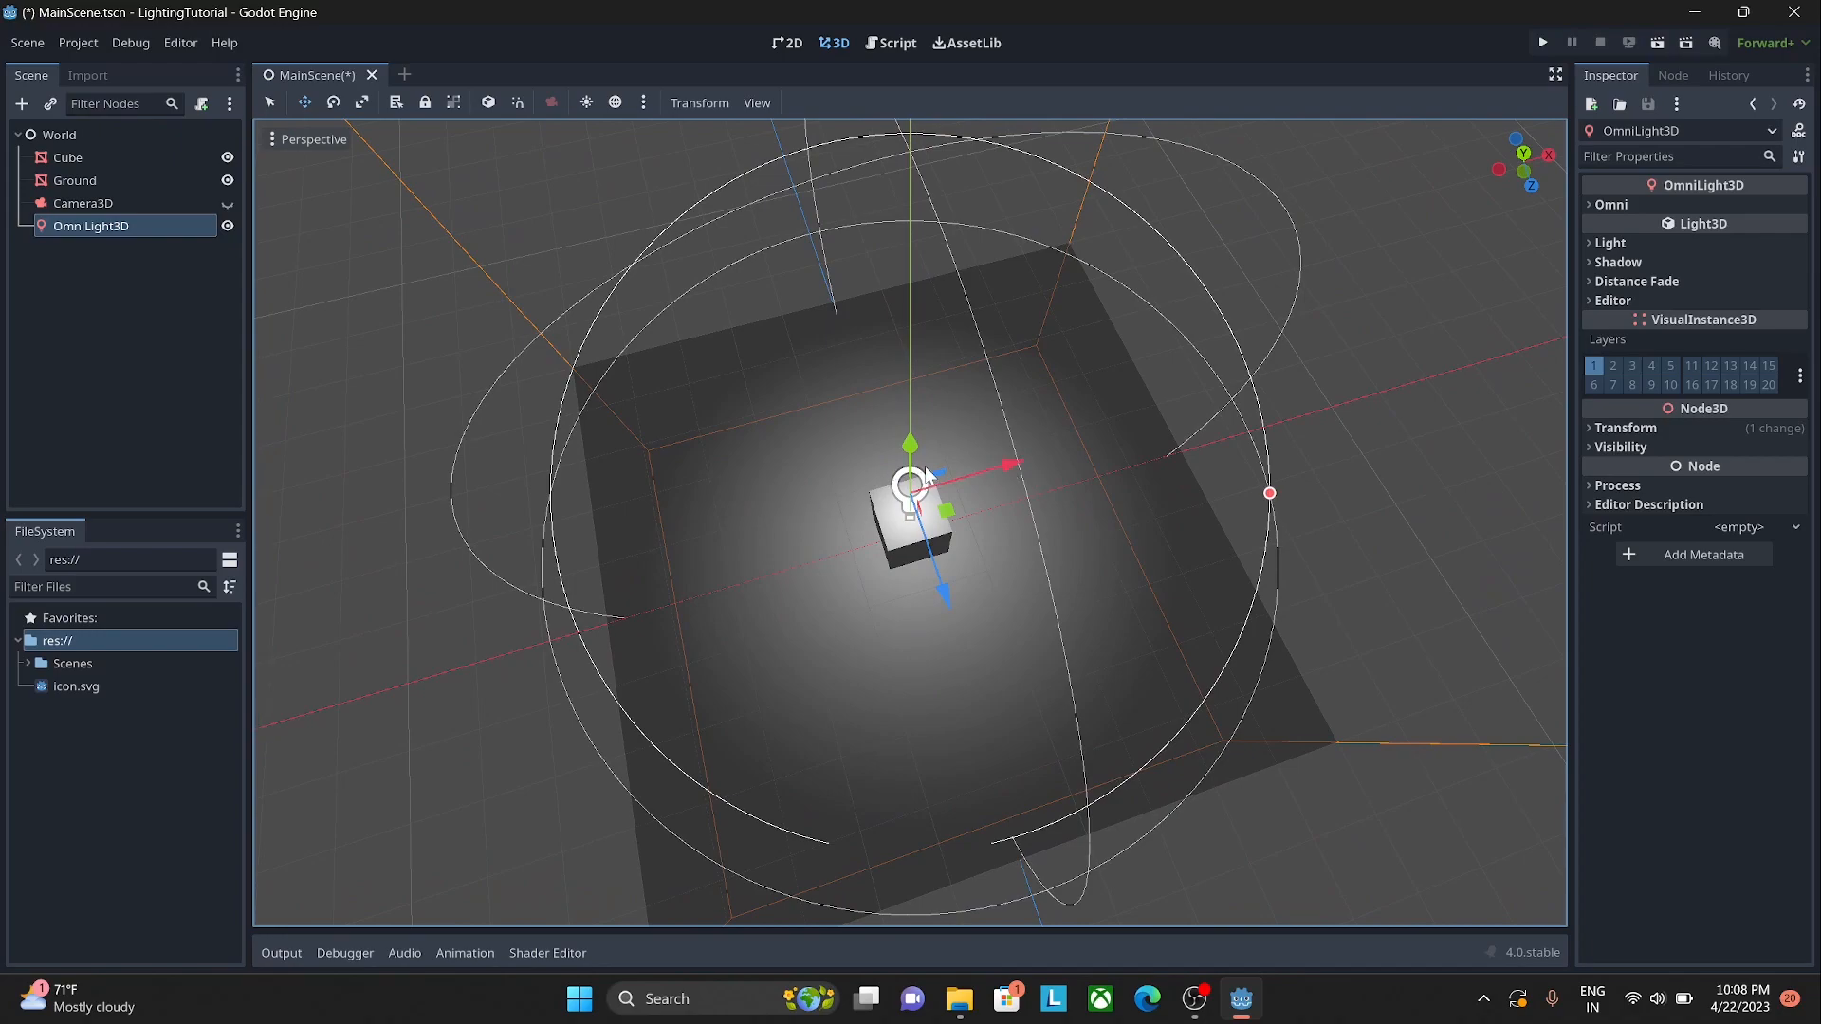
middle_drag(924, 464, 937, 374)
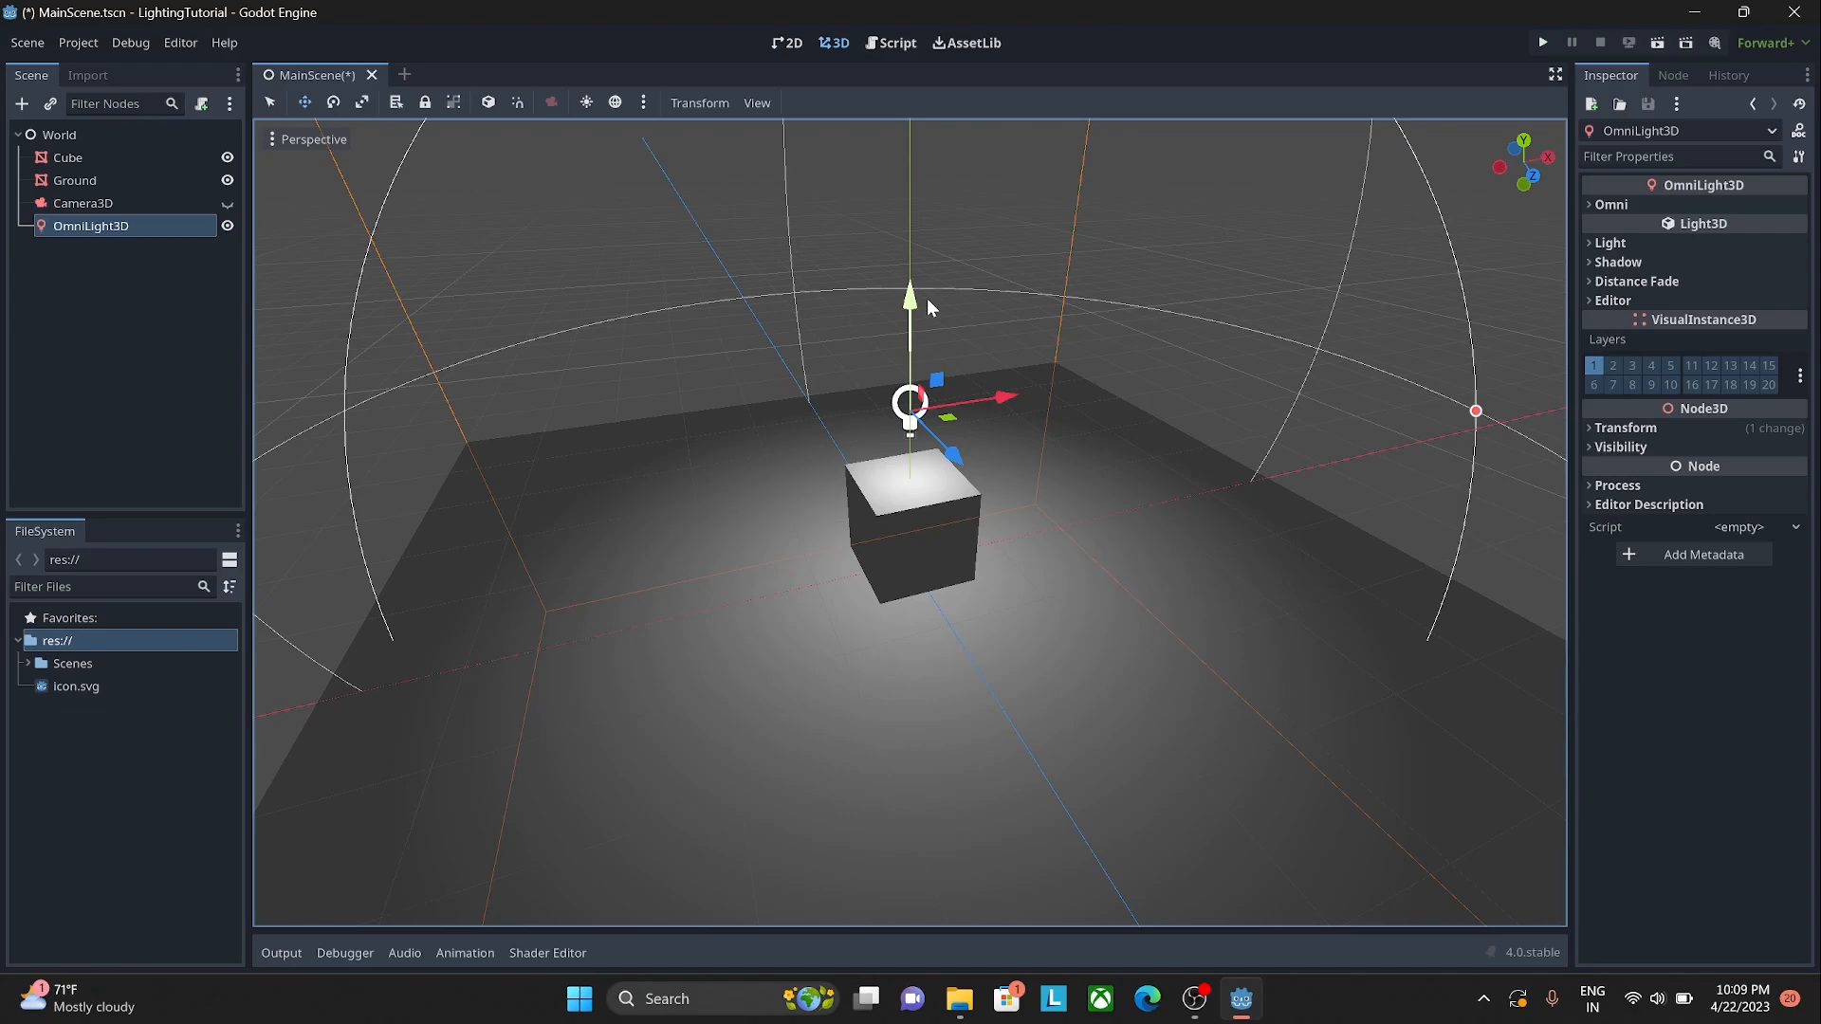
Step: Set the omni light's range to 2.333 and lower the light closer to the cube's top face
click(1605, 206)
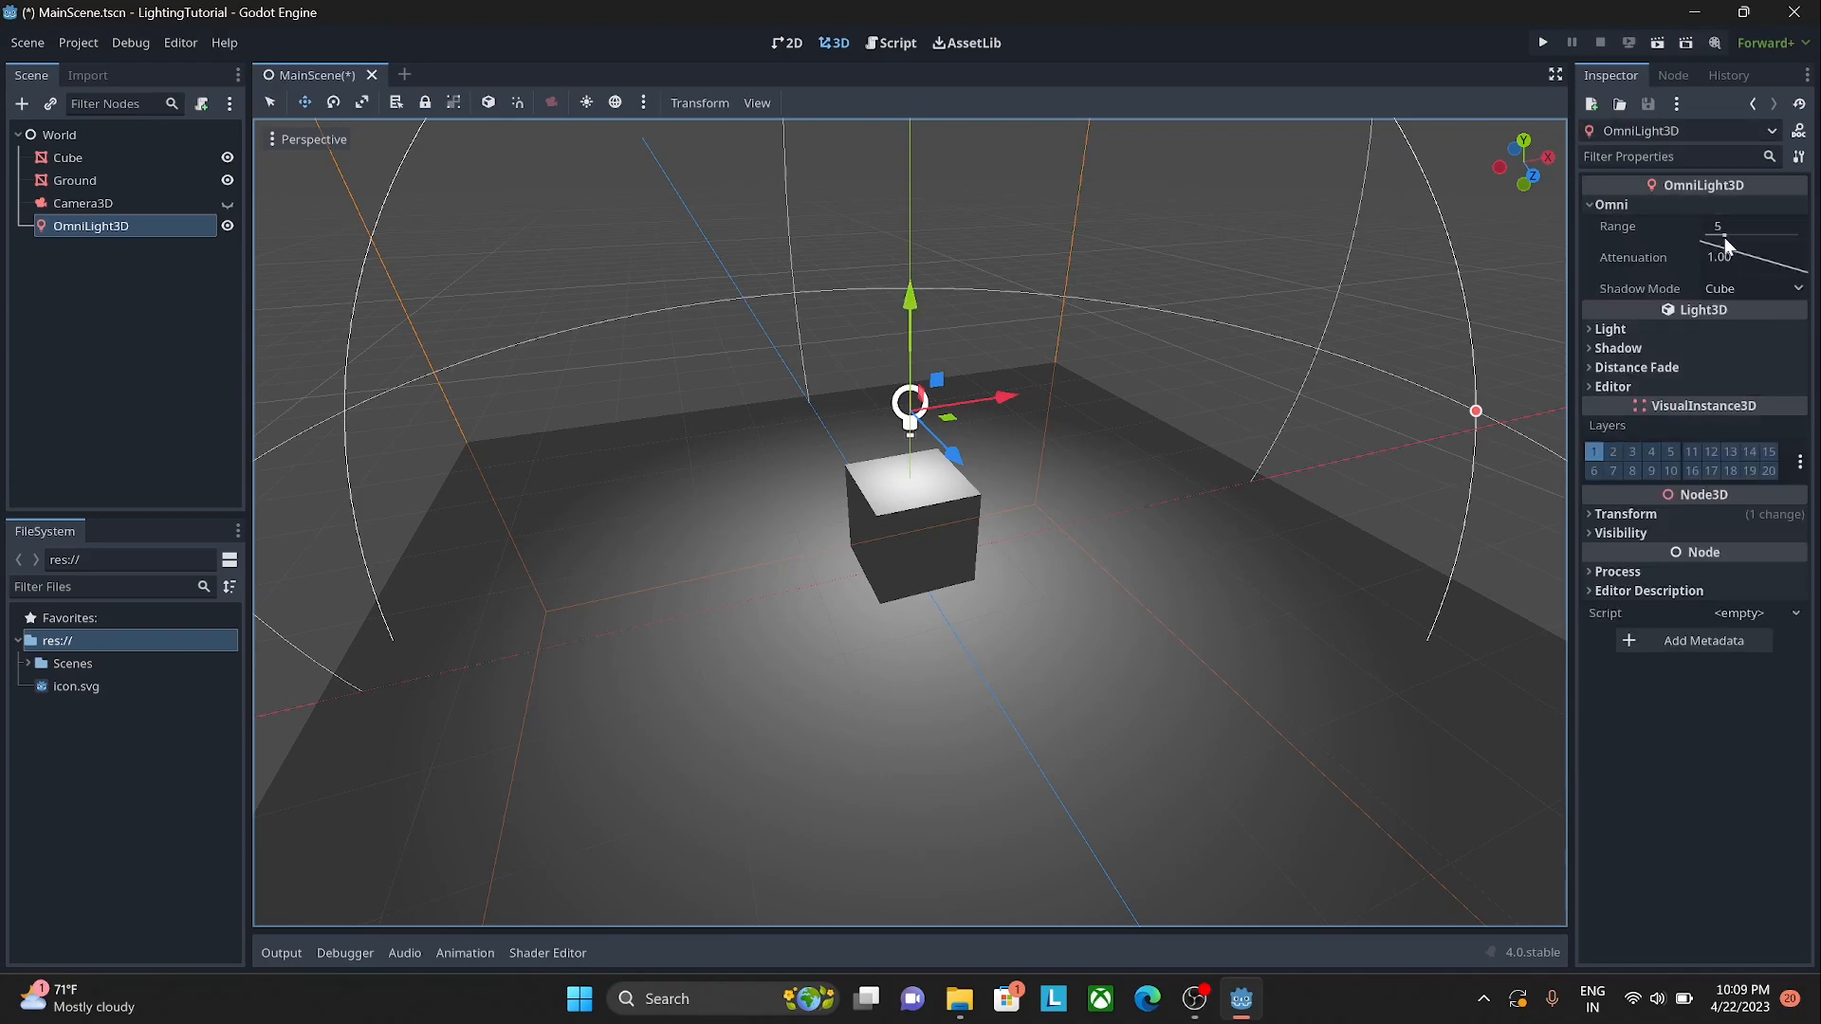
drag(1727, 237, 1712, 236)
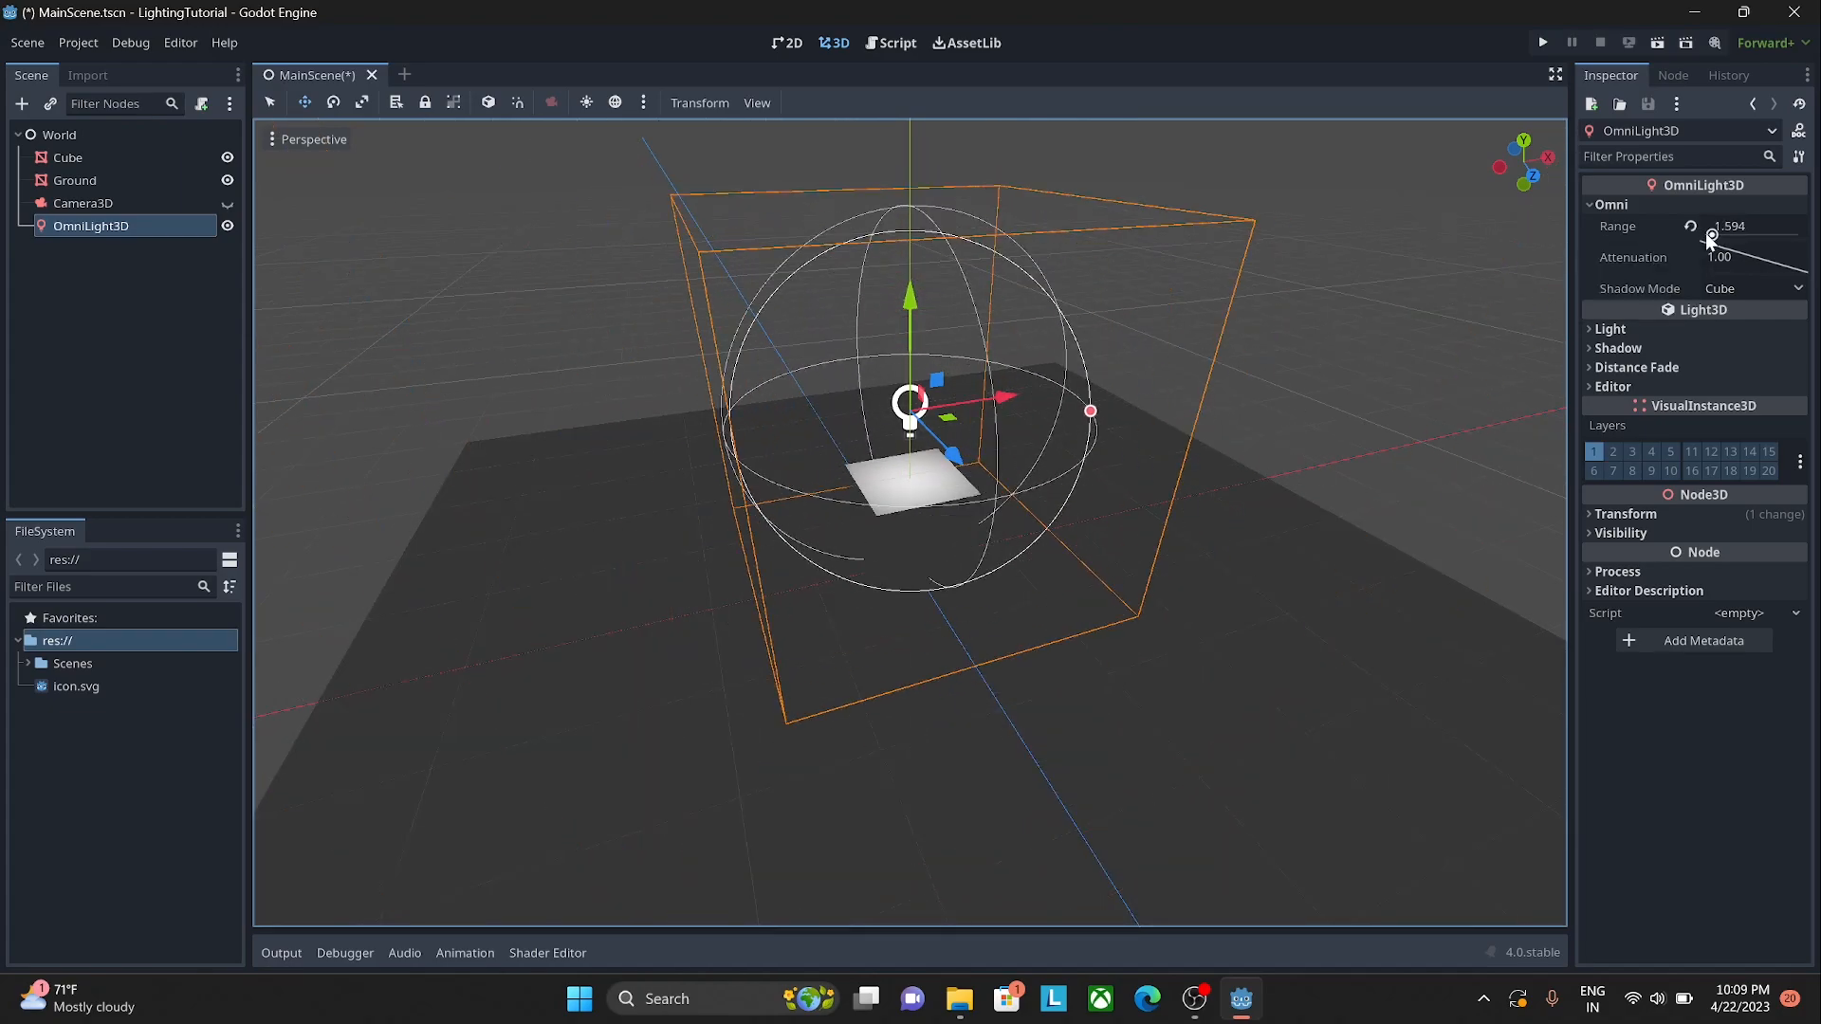
drag(908, 301, 938, 324)
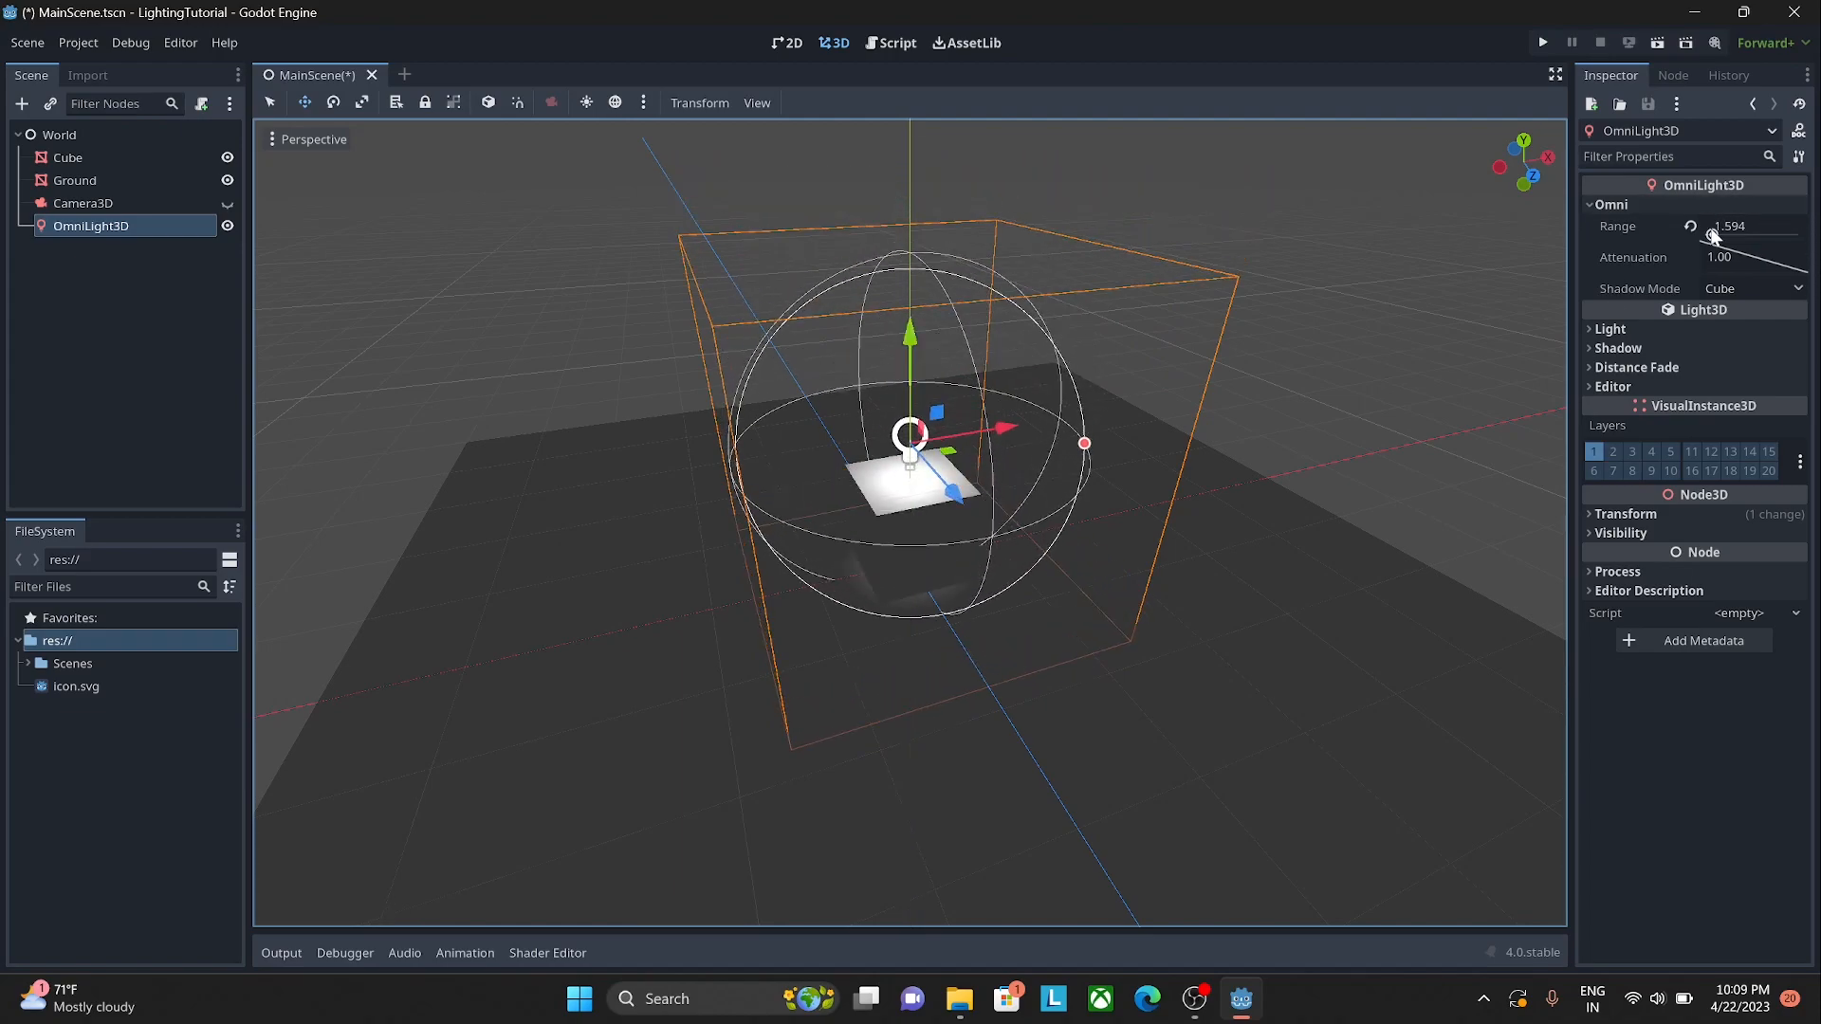
drag(1713, 234, 1718, 236)
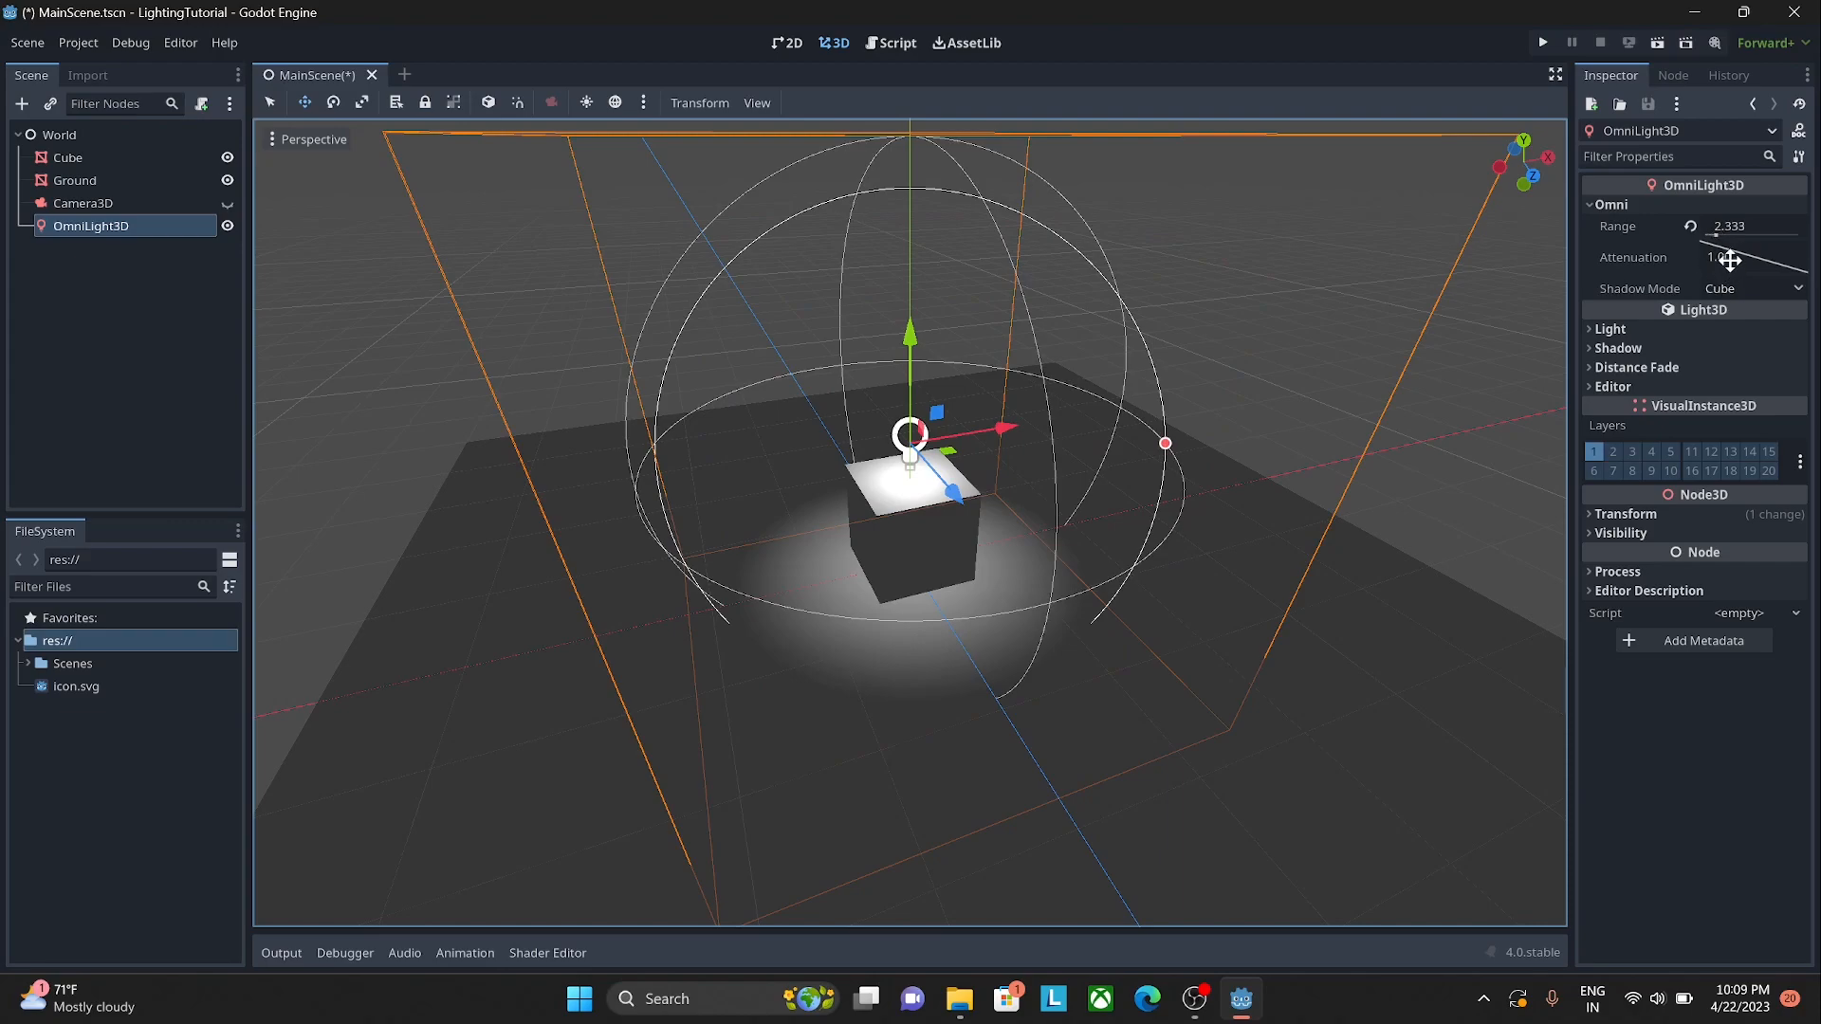
click(1730, 289)
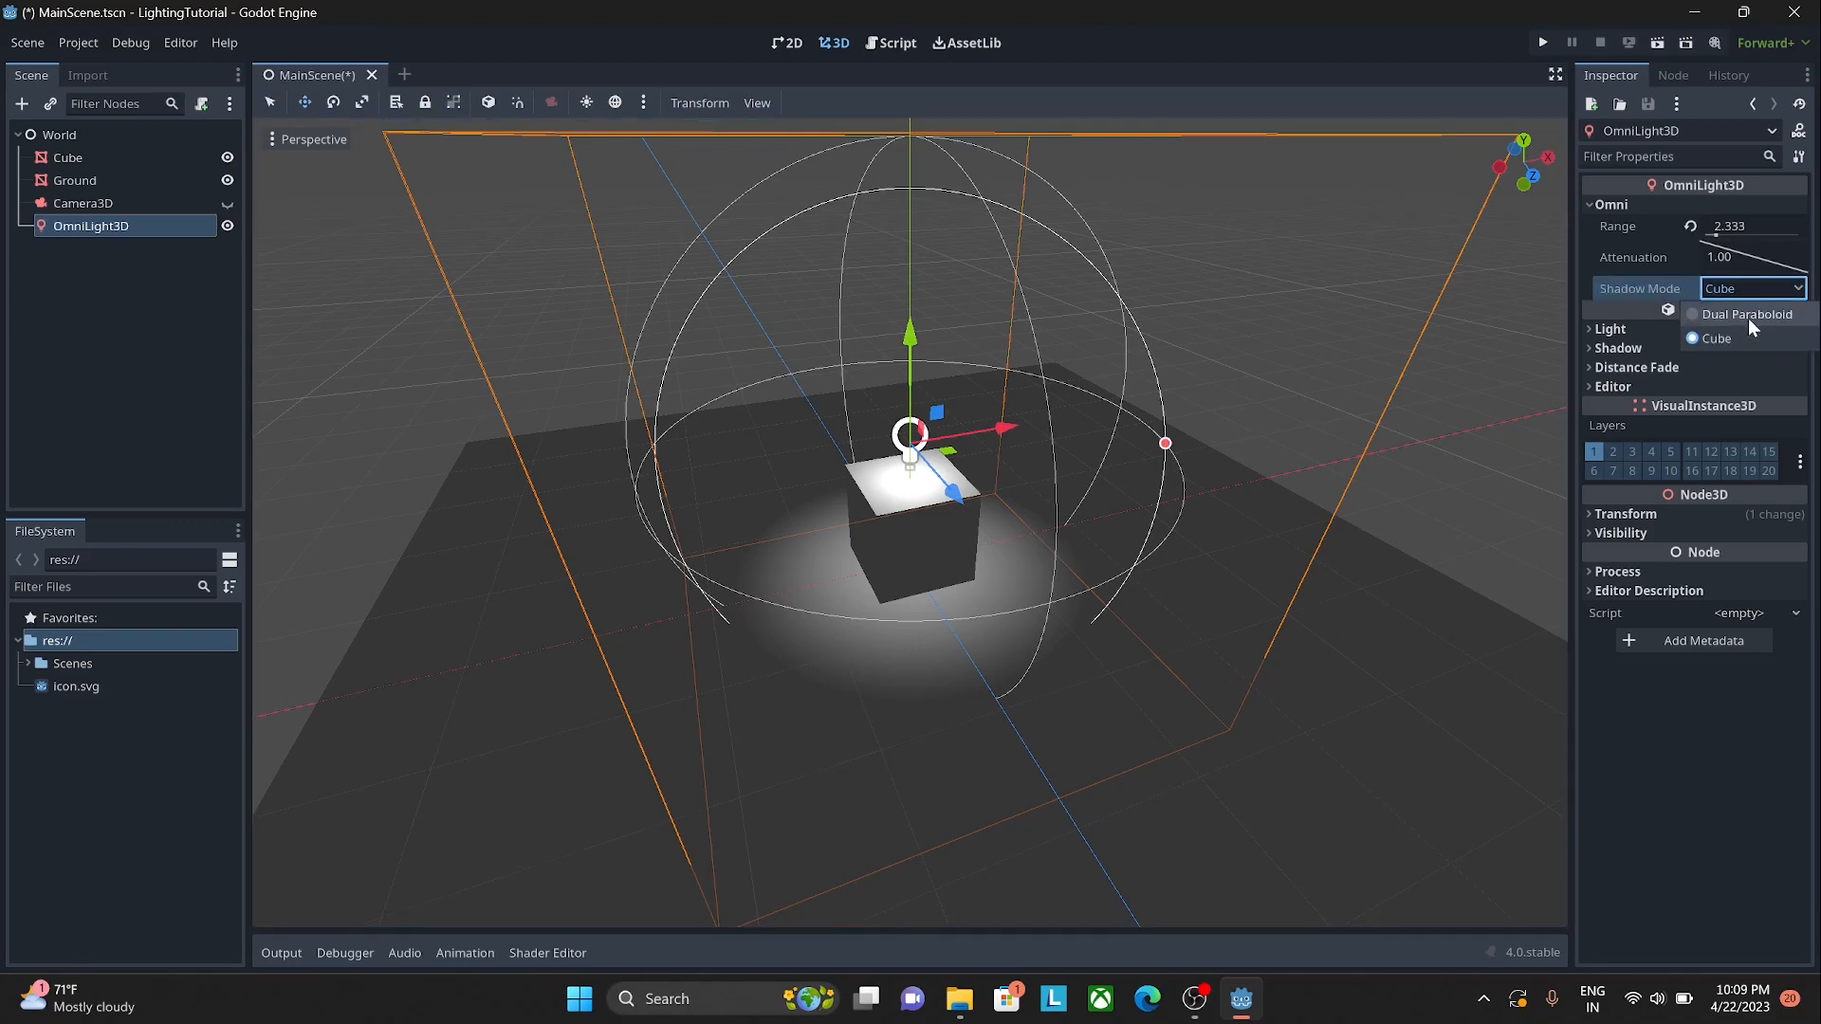
click(1733, 282)
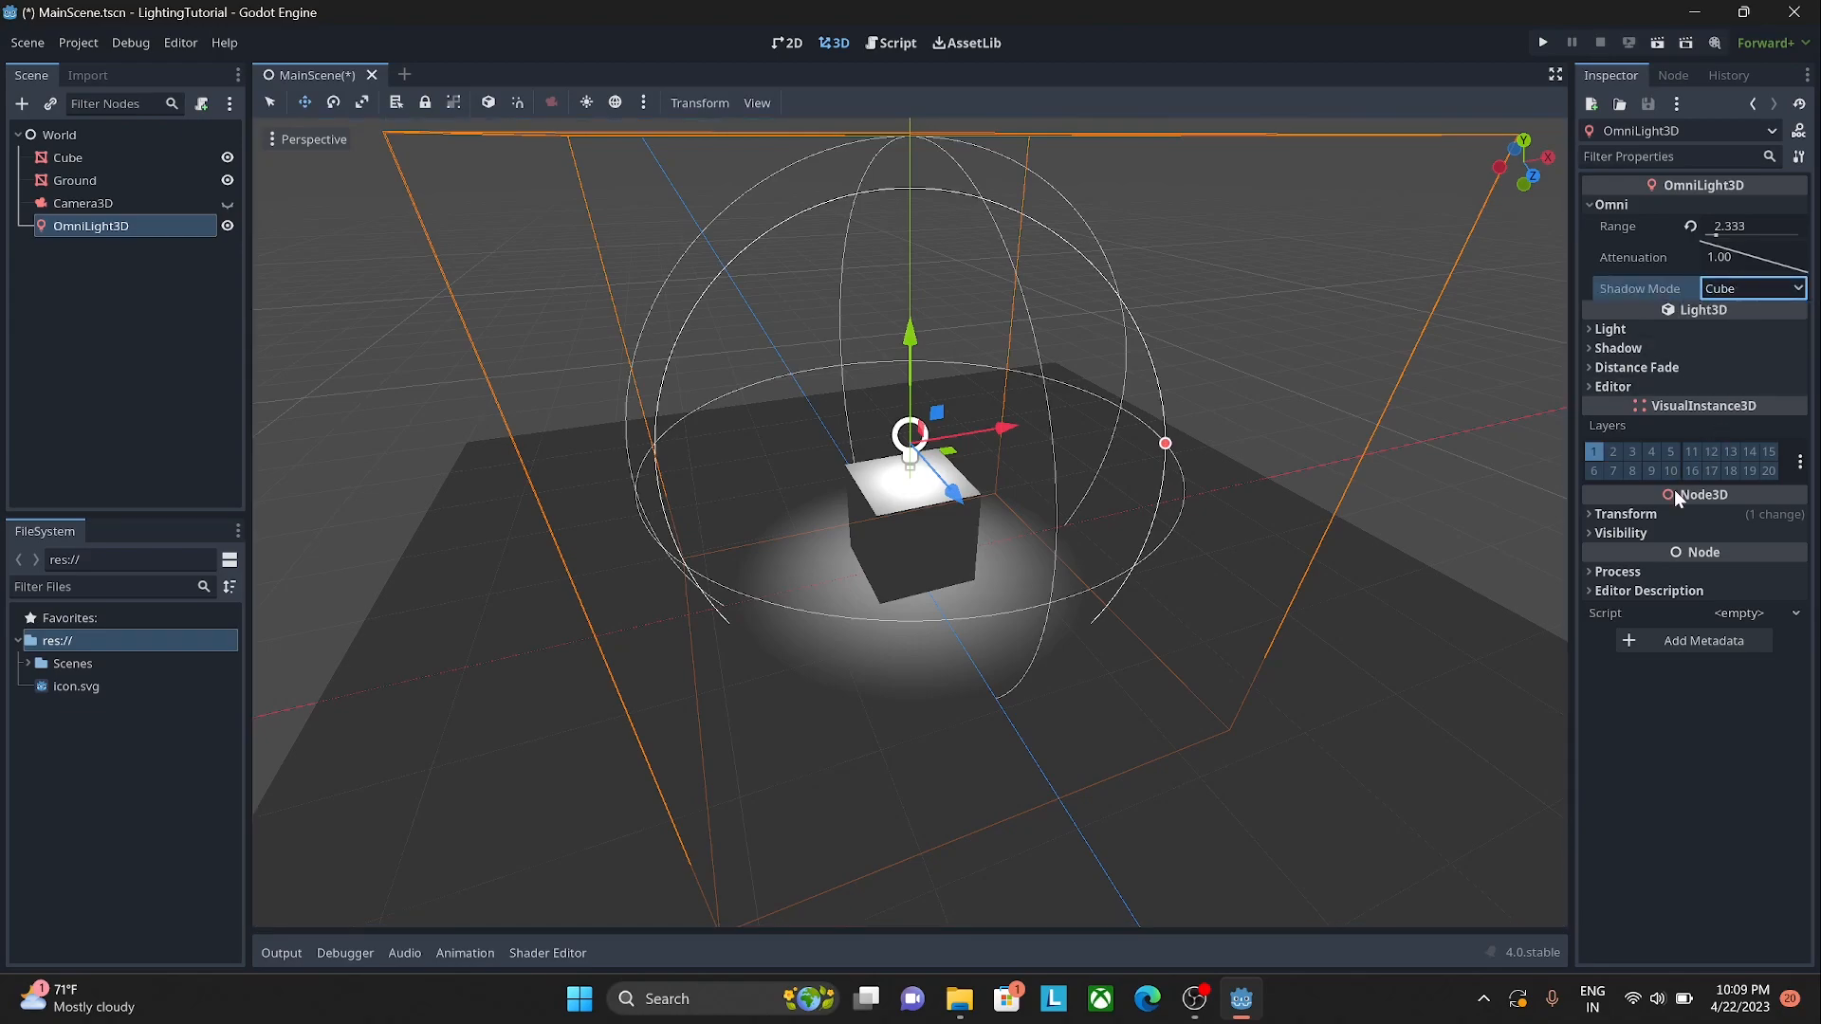
Step: Change the omni light's color to the muted yellow c6c369
click(1661, 332)
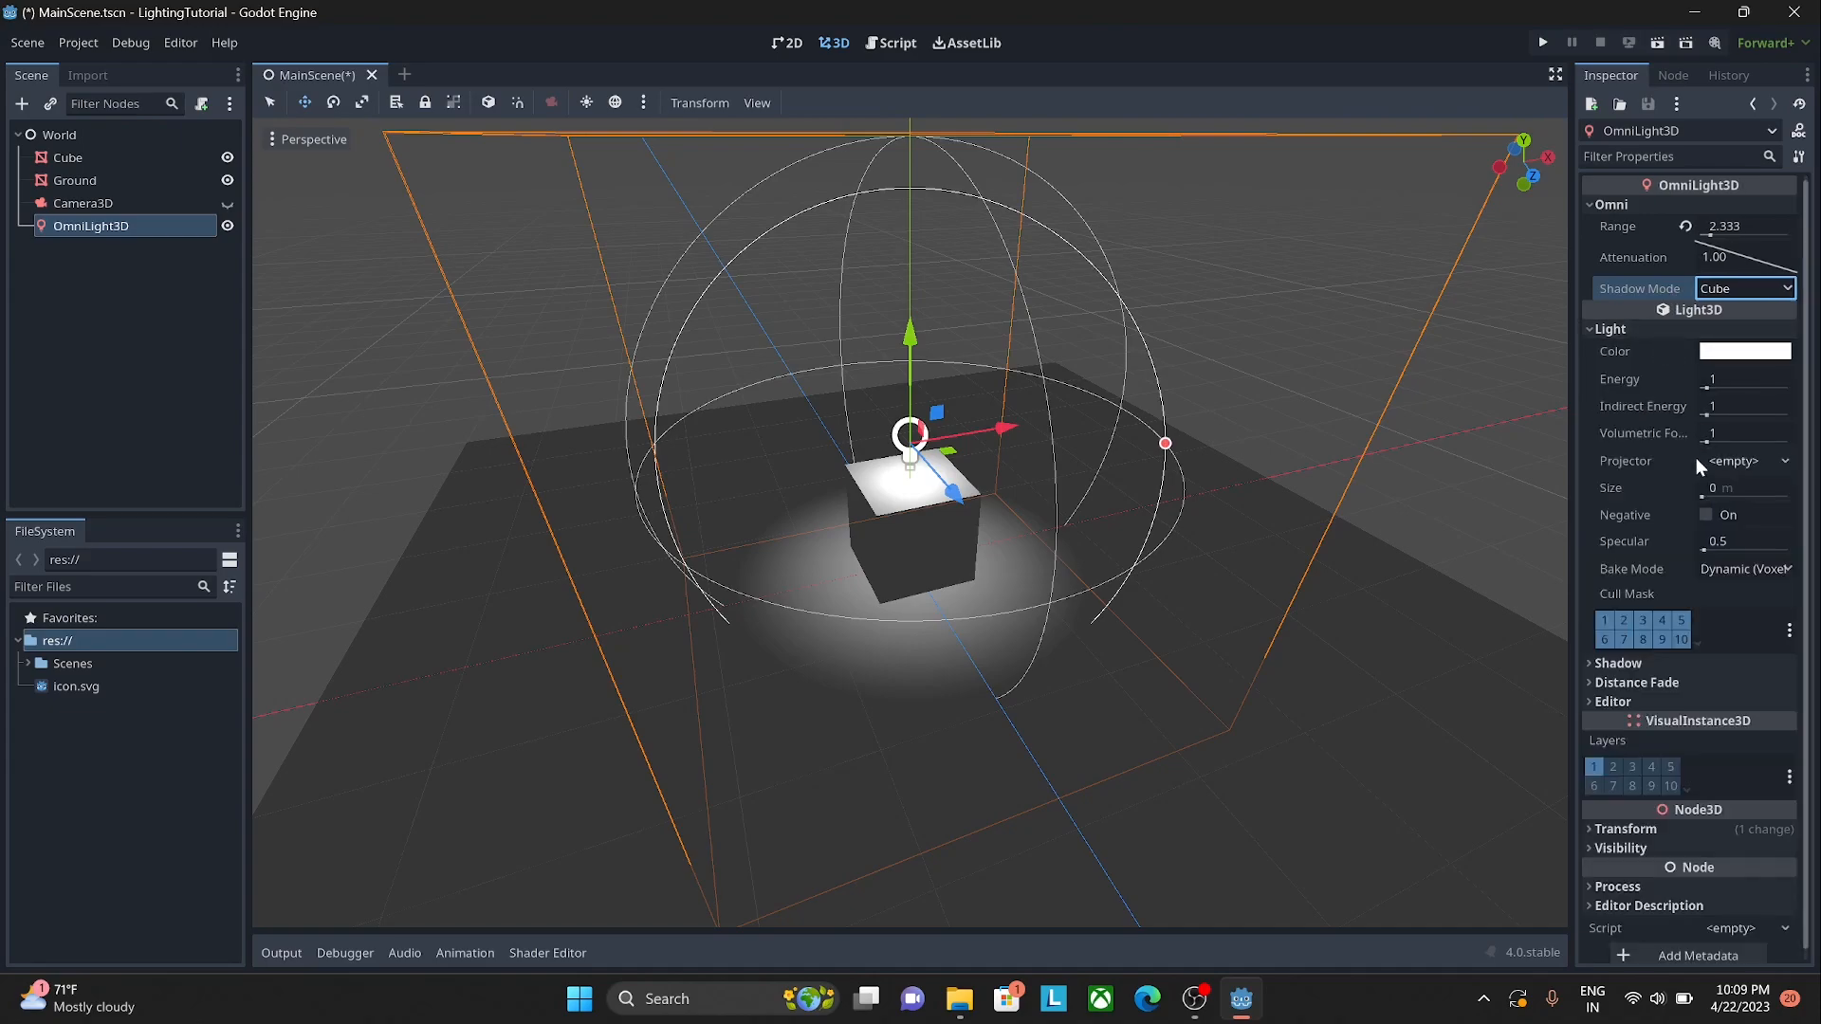
click(1717, 355)
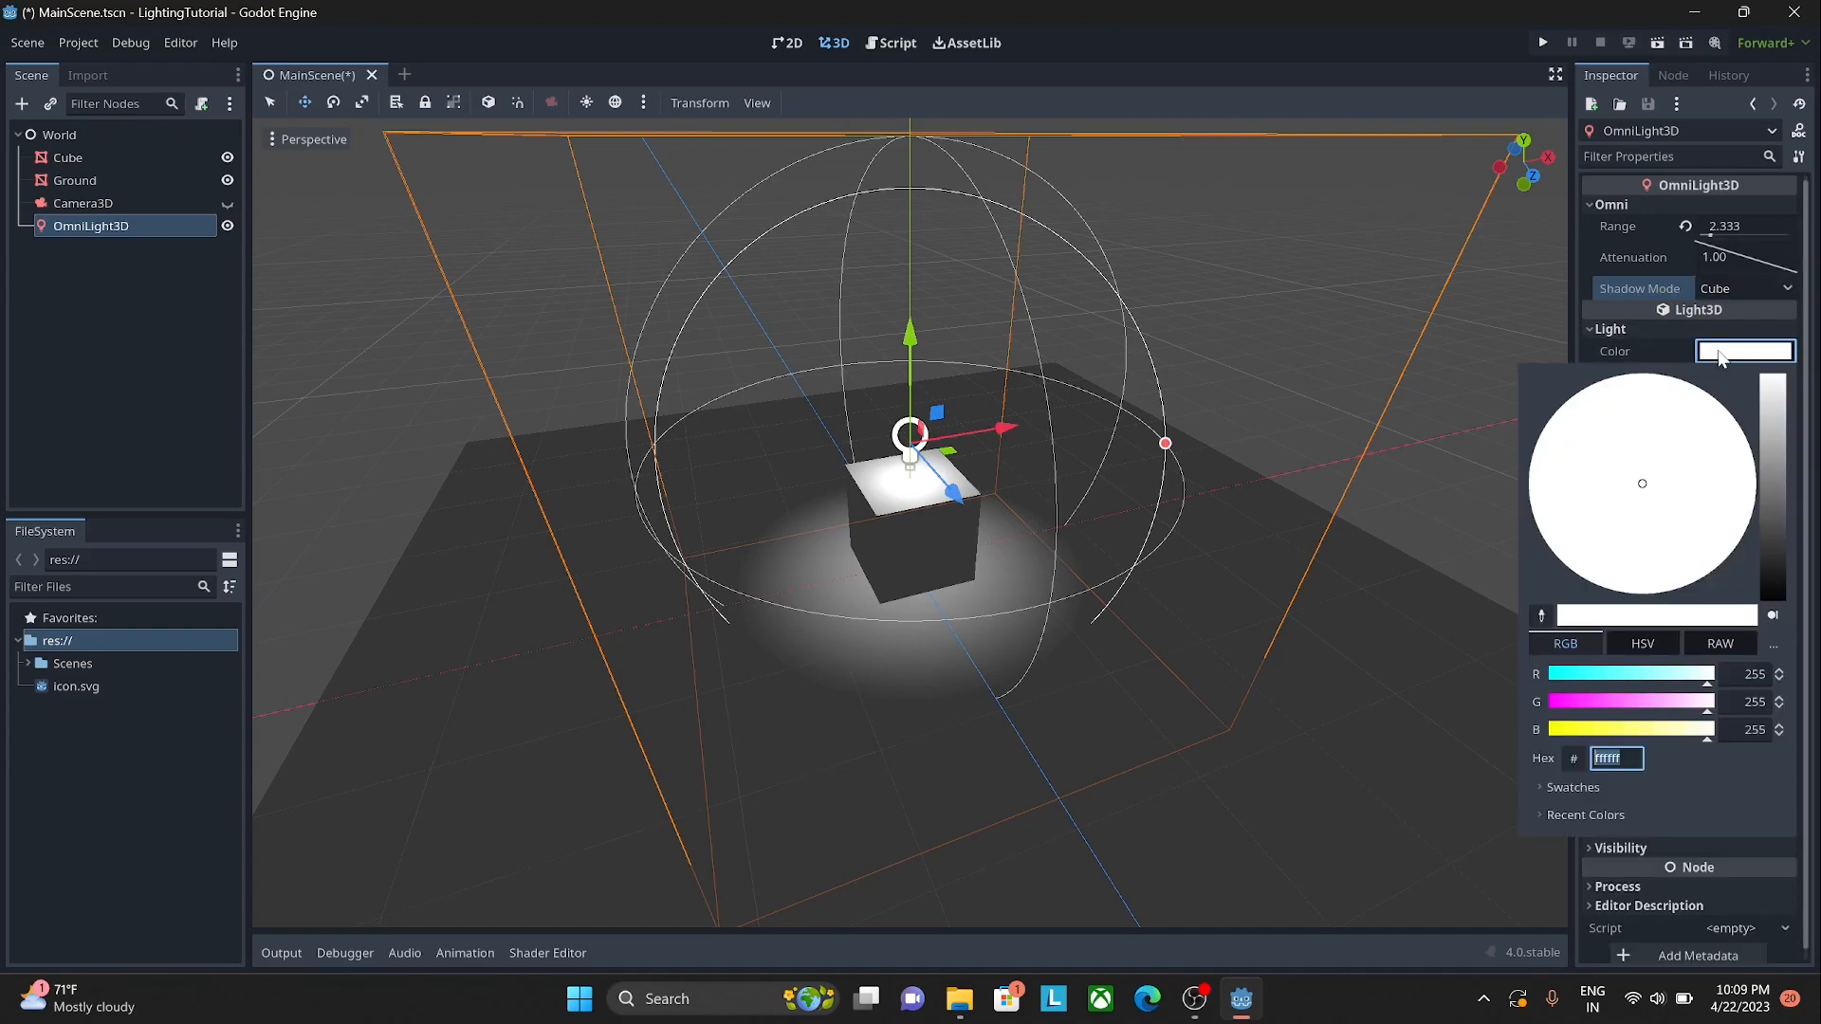
drag(1780, 546, 1761, 425)
drag(1683, 503, 1572, 429)
click(1619, 554)
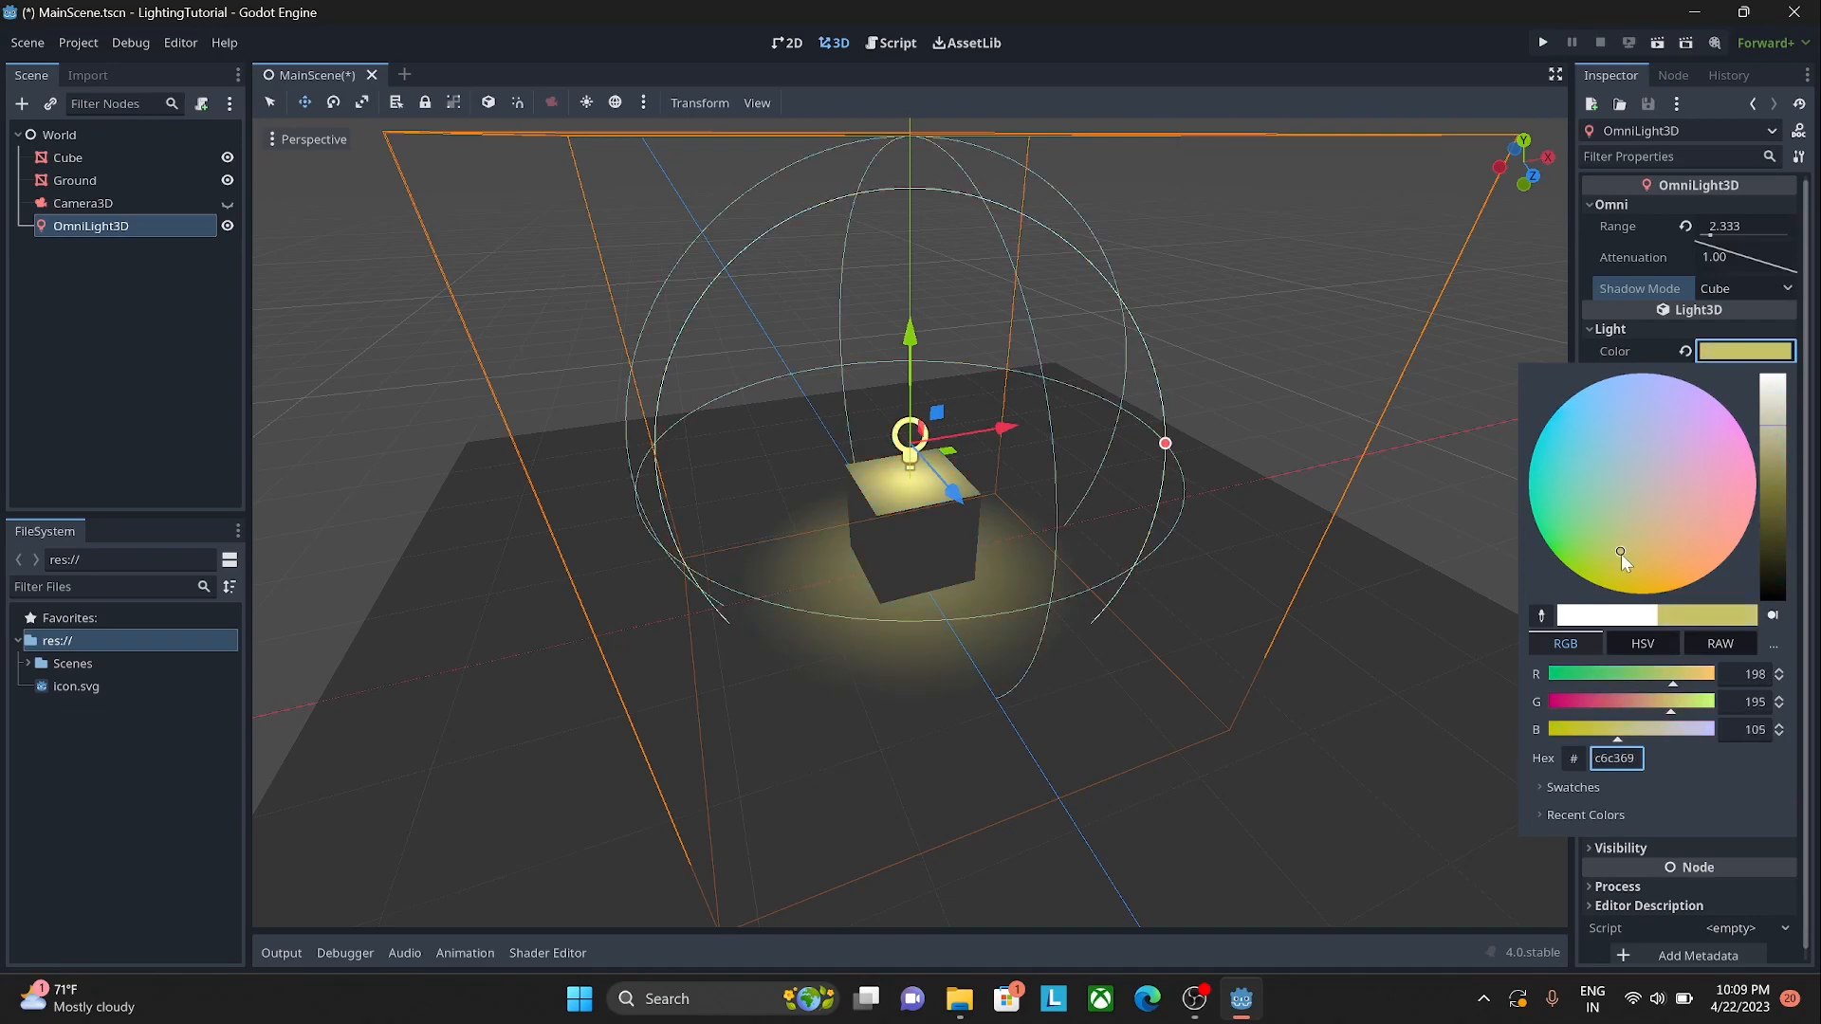
click(1761, 359)
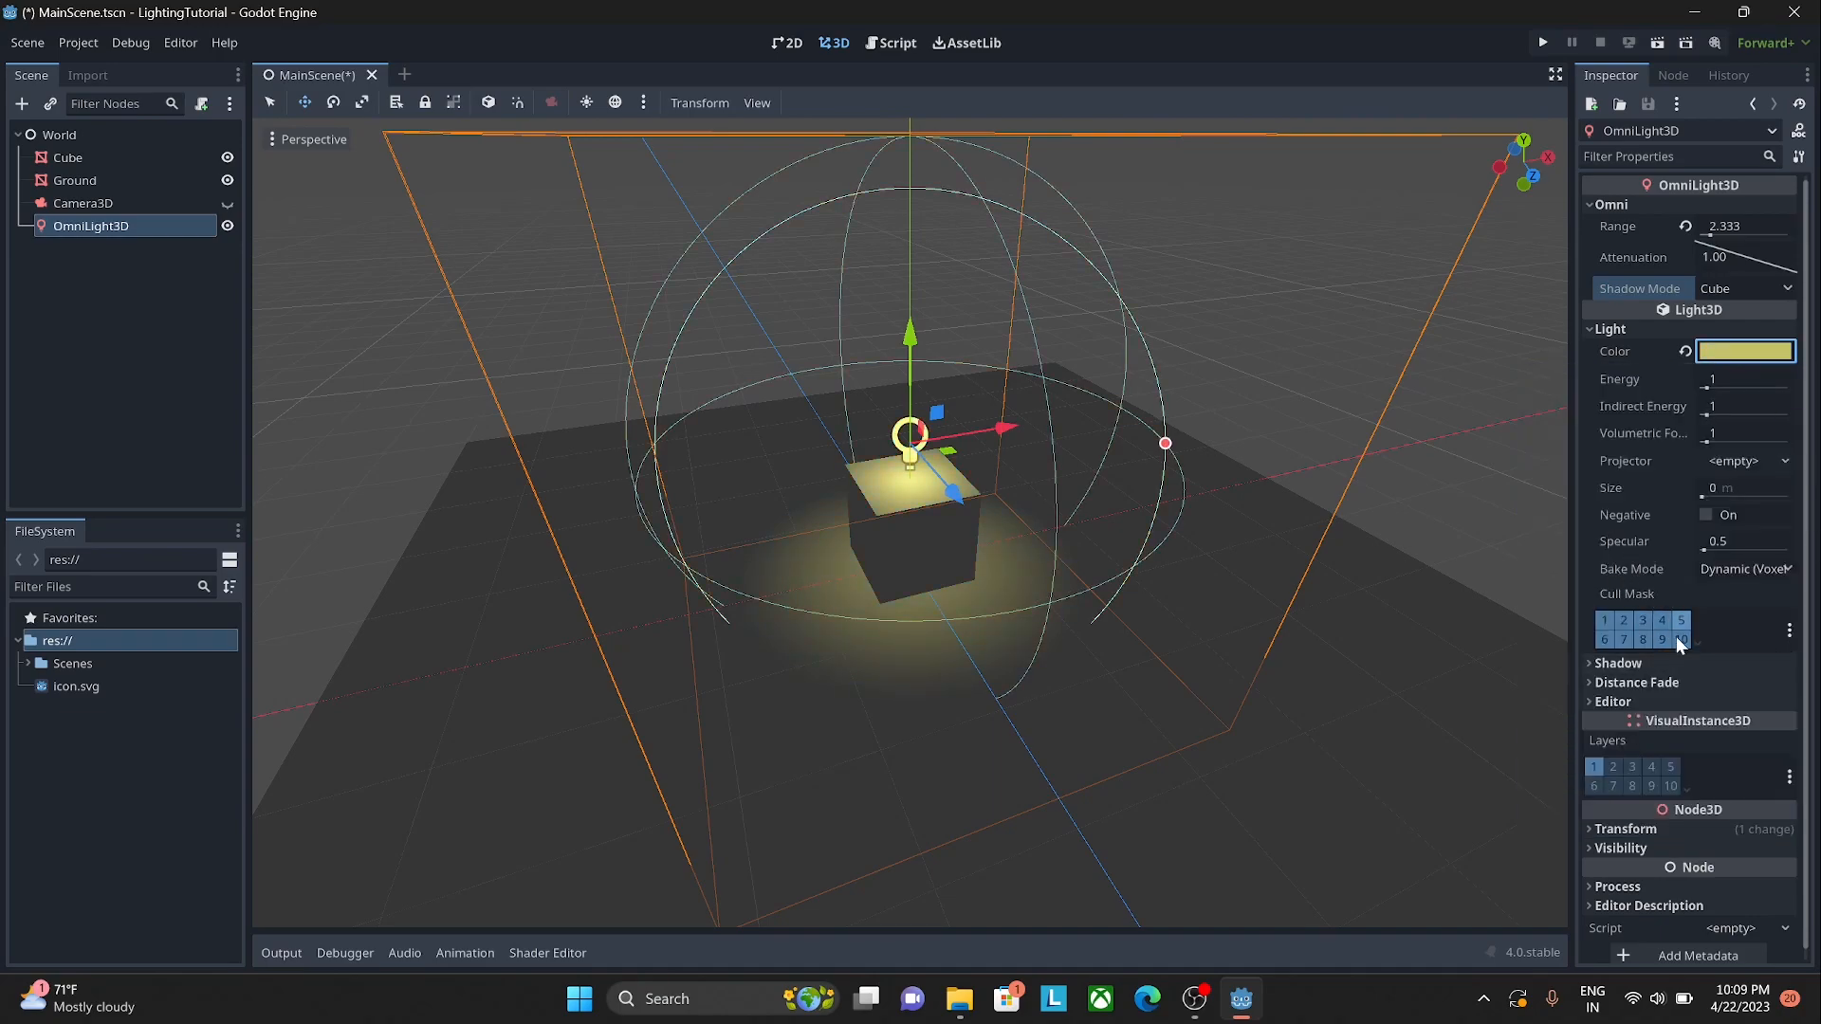
Step: Enable the omni light's shadow and set its range to 6.884
click(1655, 668)
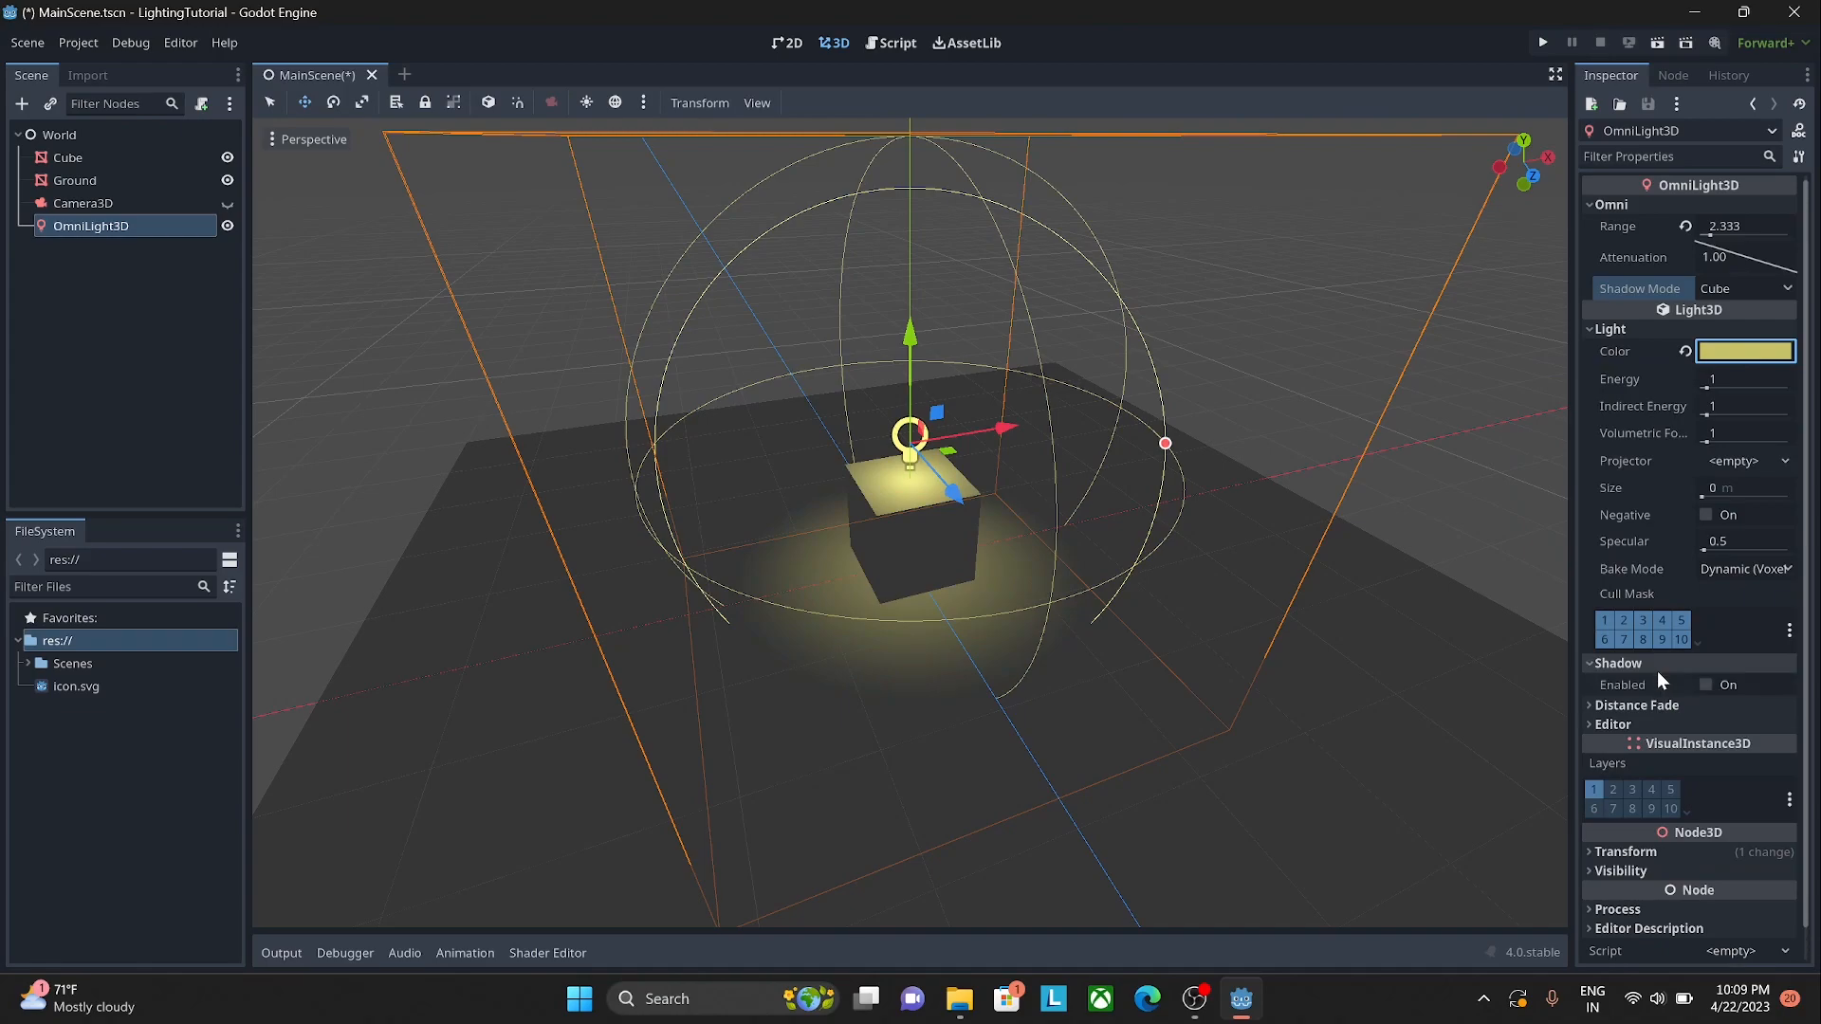
click(1705, 685)
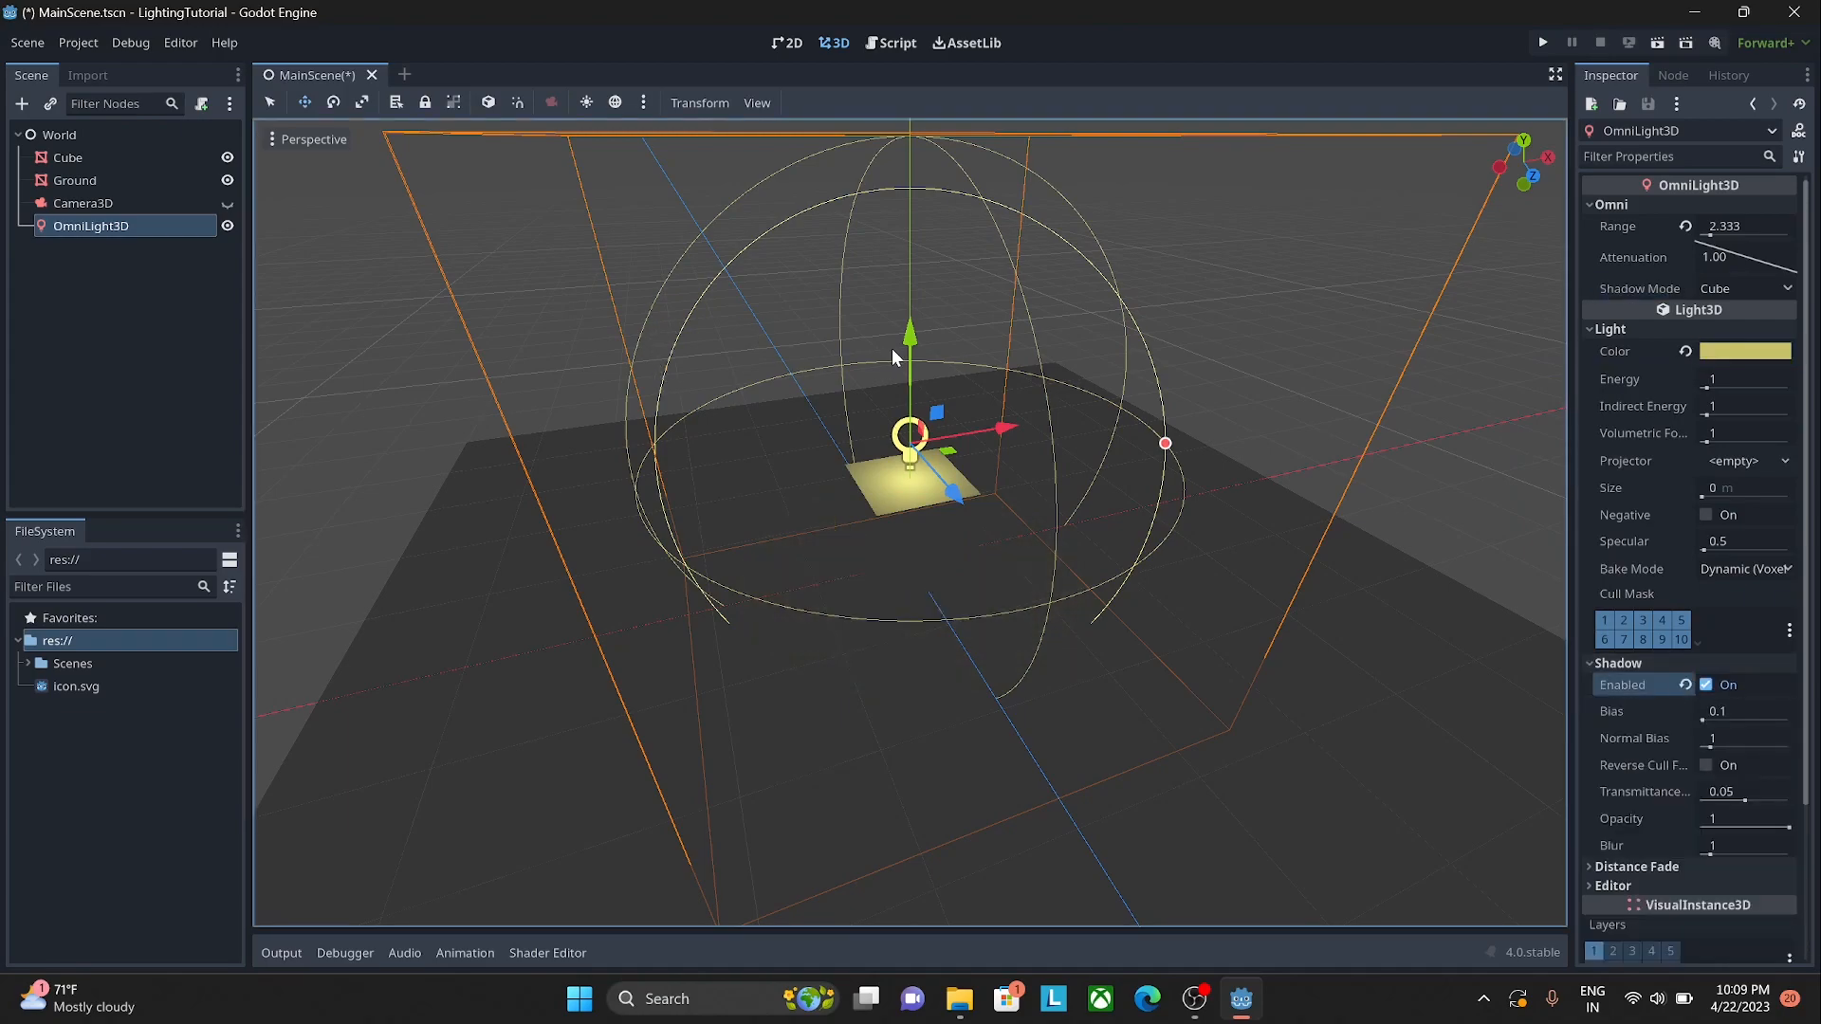
mouse_move(895, 349)
mouse_down()
mouse_move(900, 441)
mouse_move(904, 347)
mouse_up()
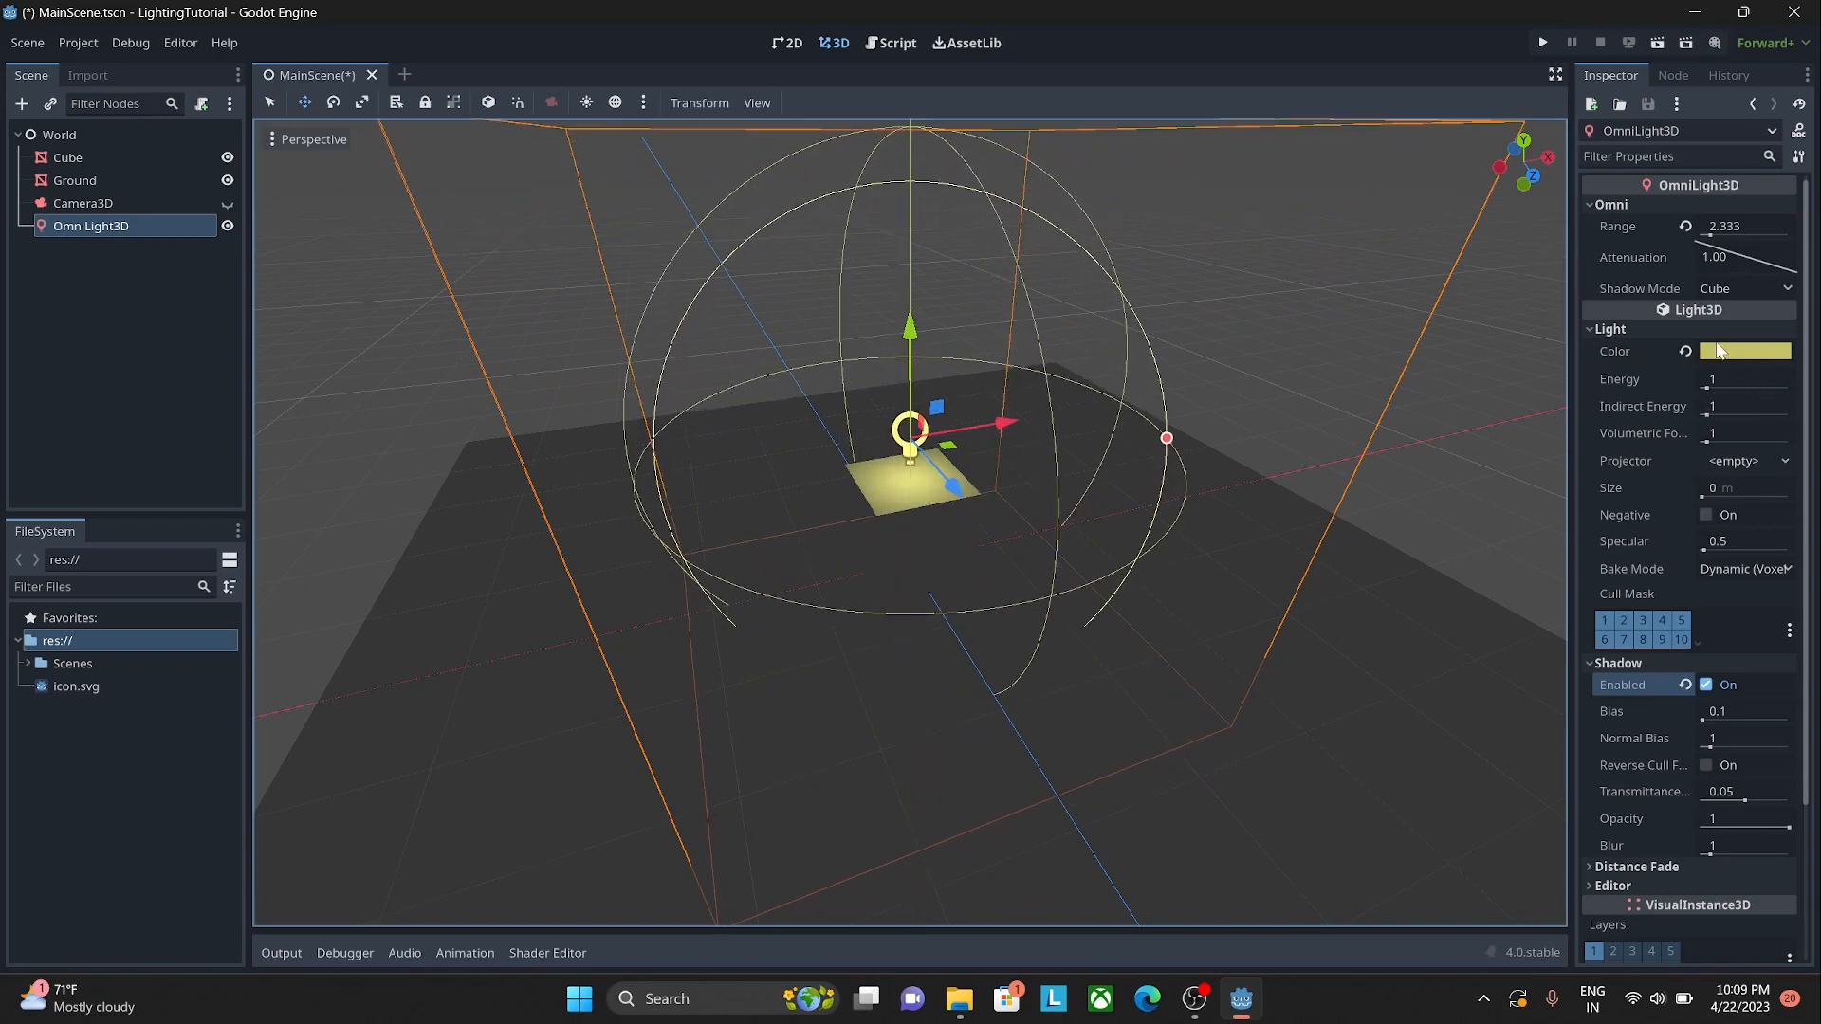
drag(1720, 234, 1727, 235)
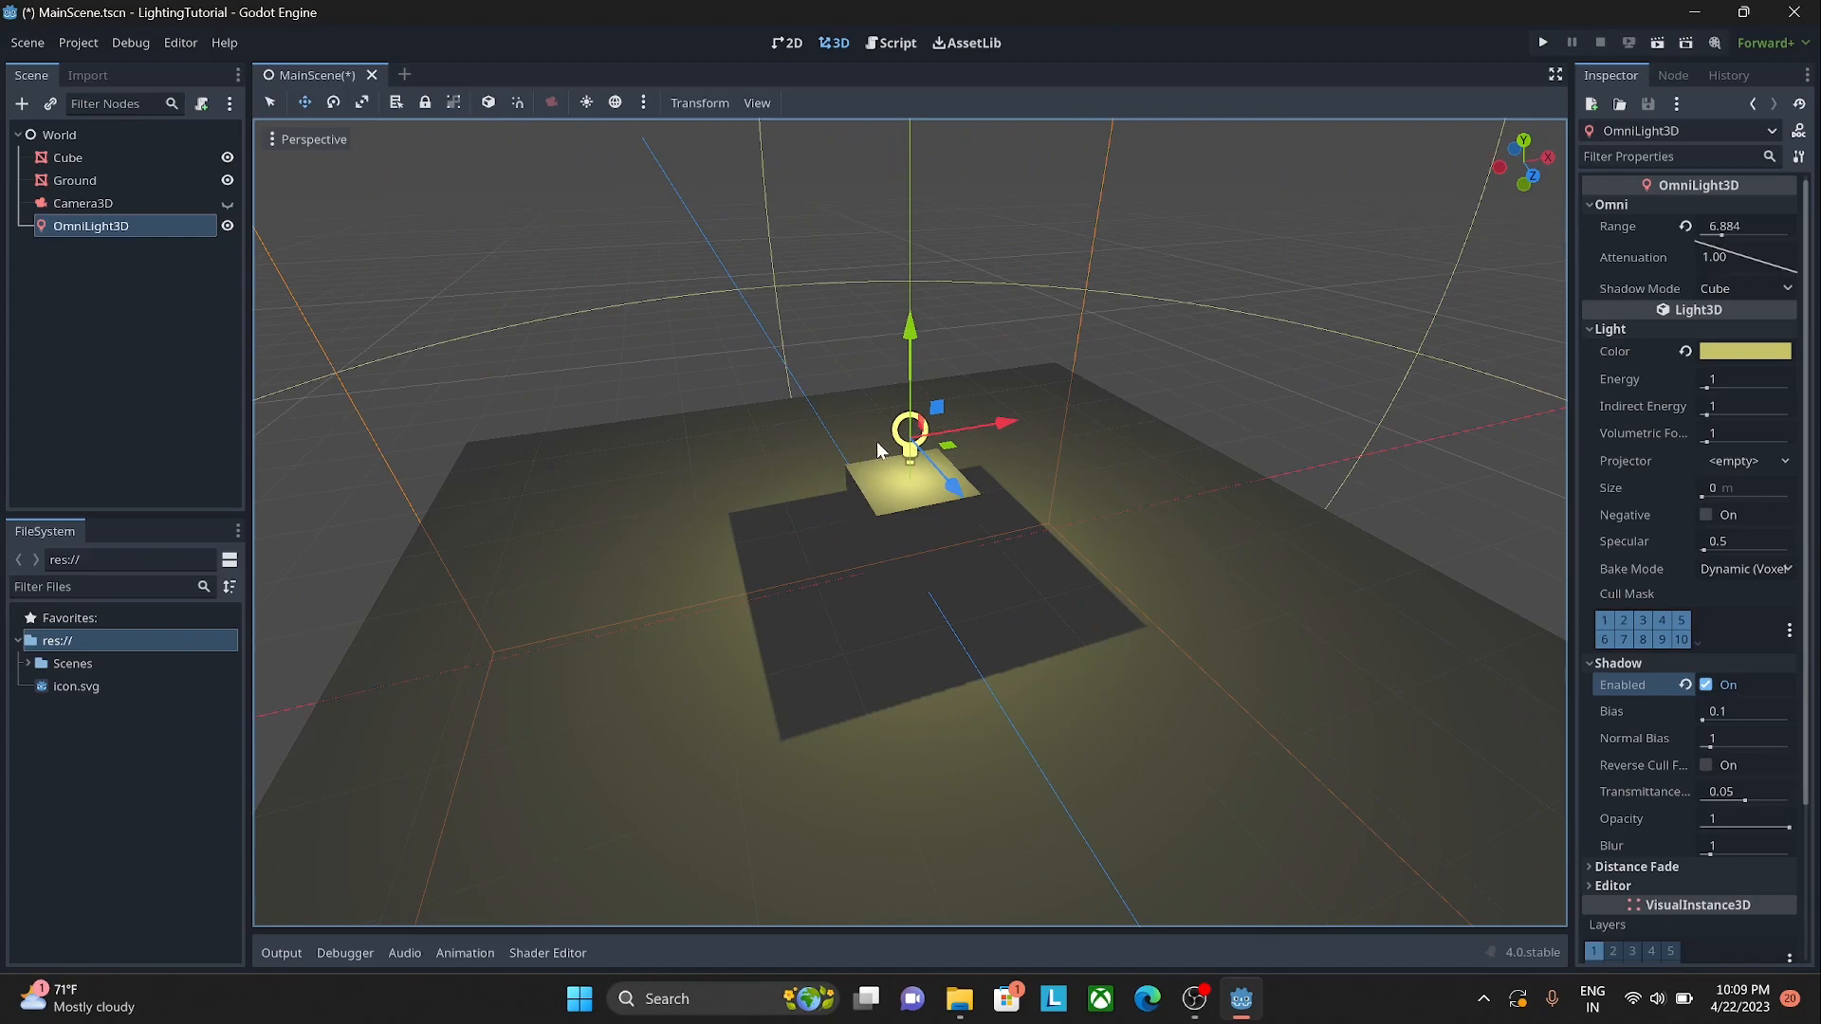
Step: Move the omni light up and away to one side of the cube, and examine the cast shadow from several angles
drag(939, 409, 670, 251)
middle_drag(907, 789, 1085, 784)
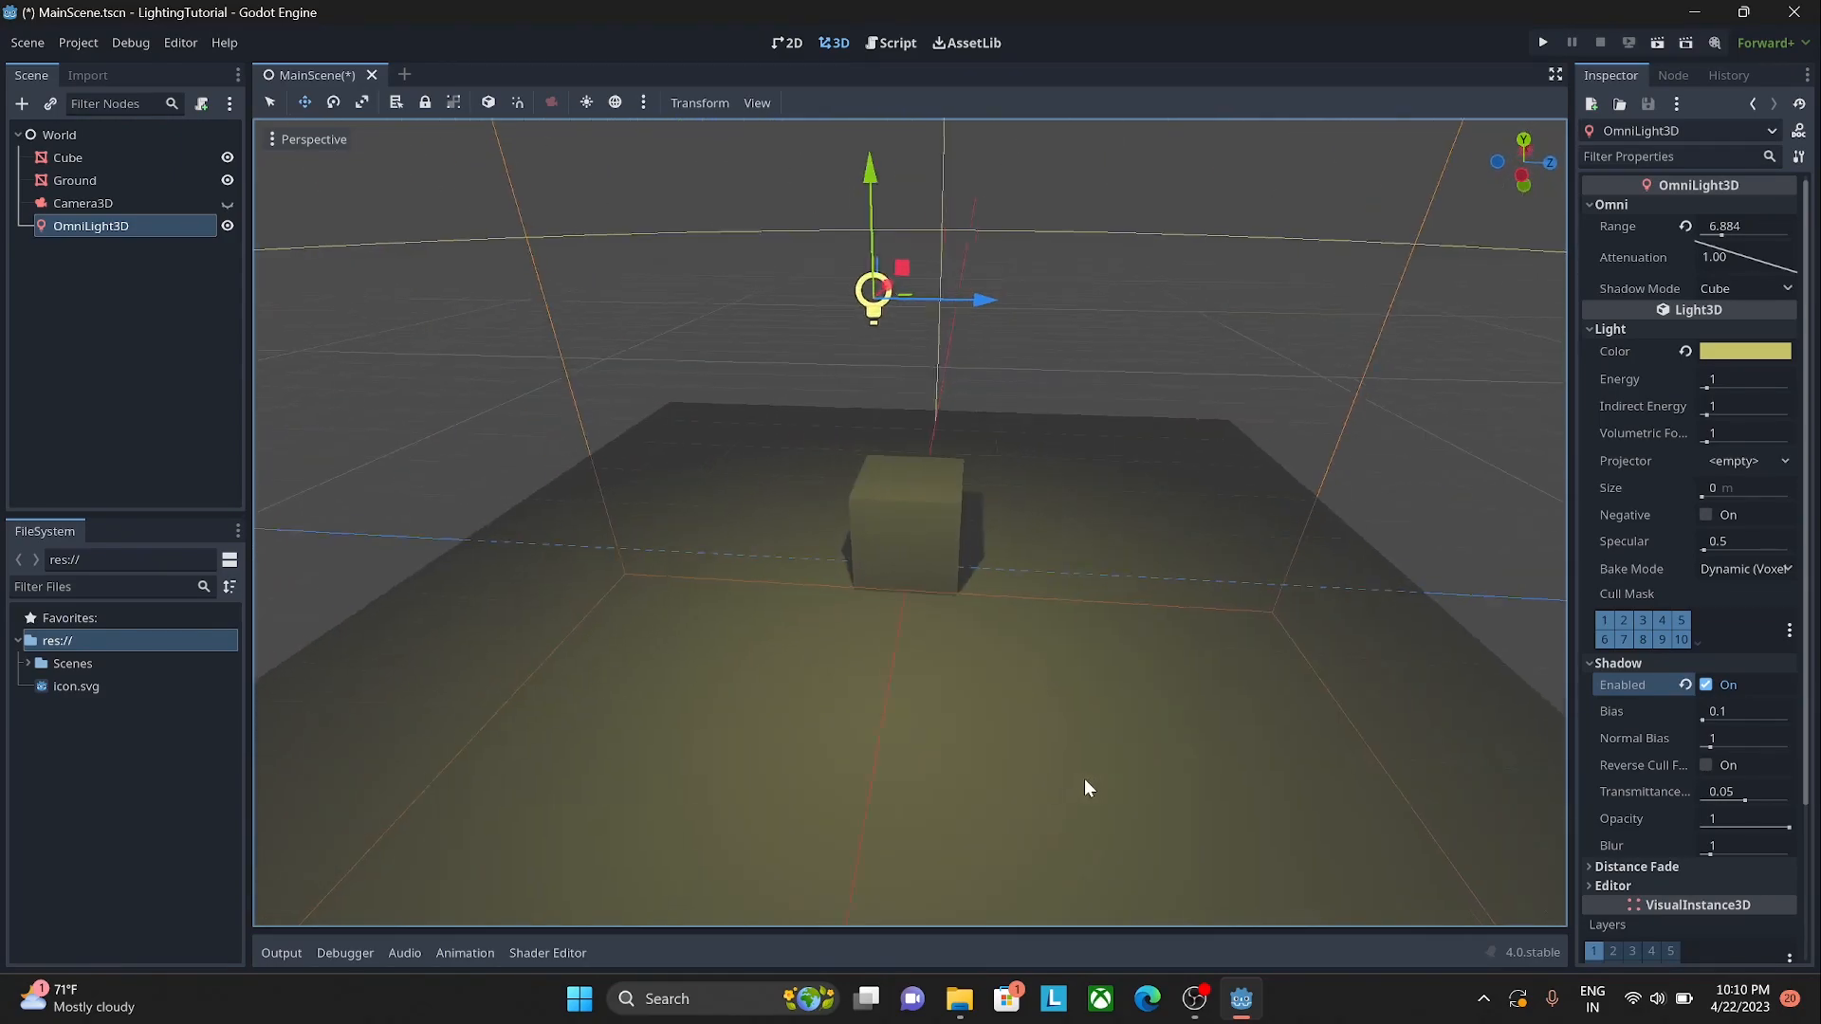
scroll(1040, 707, up, 5)
mouse_move(1041, 707)
middle_down()
mouse_move(887, 719)
mouse_move(1053, 719)
middle_up()
scroll(1052, 719, up, 3)
middle_drag(666, 488, 622, 439)
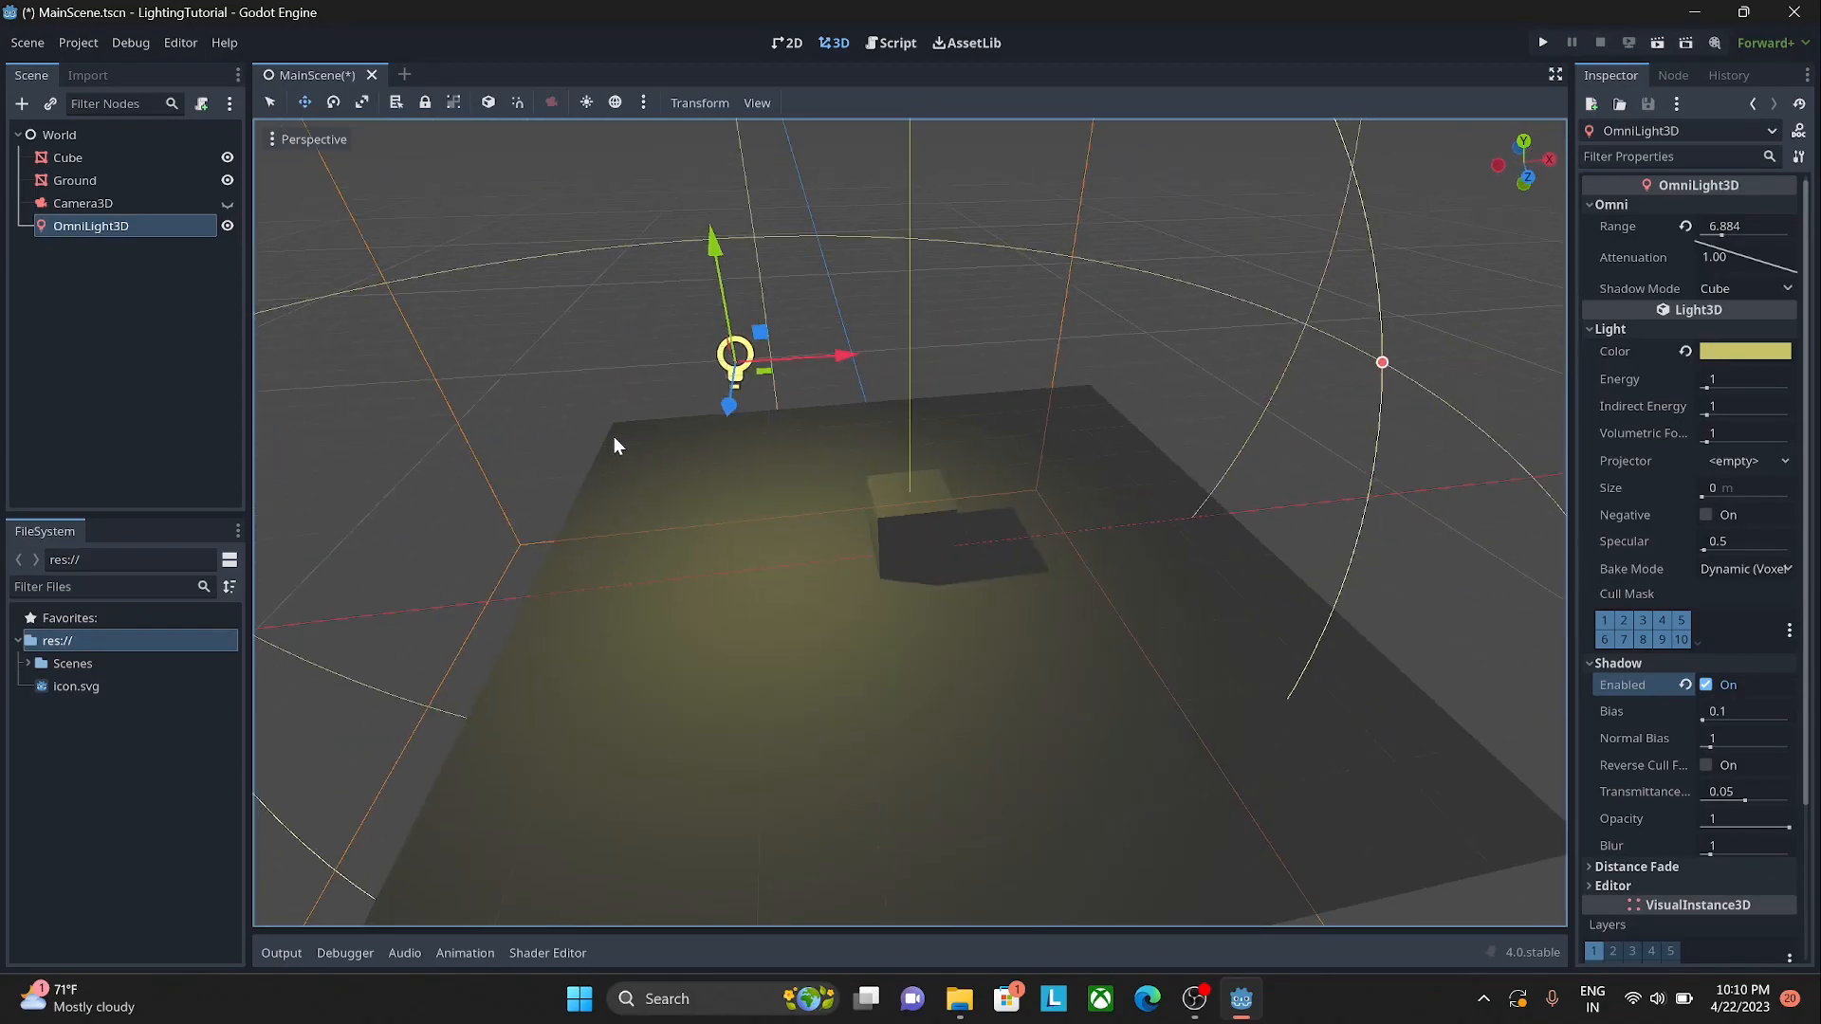
Step: Delete the OmniLight3D node from the scene
click(112, 239)
click(111, 226)
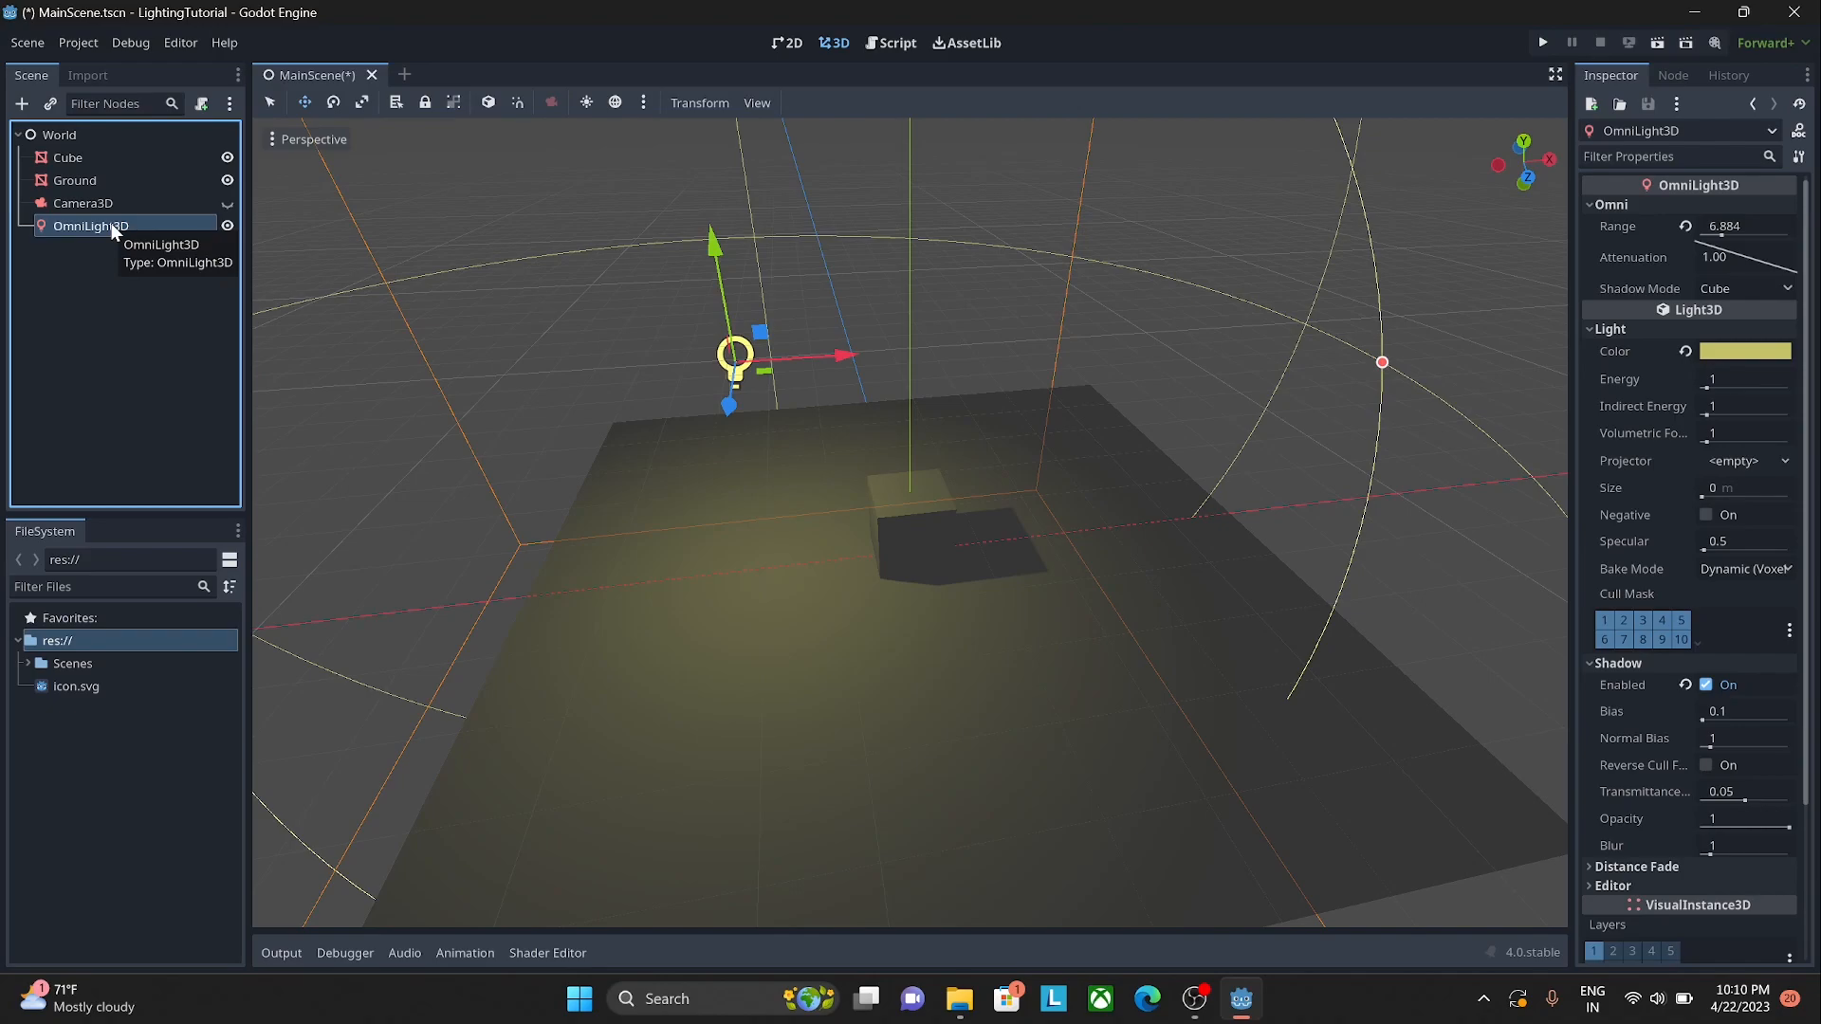
key(Delete)
key(Return)
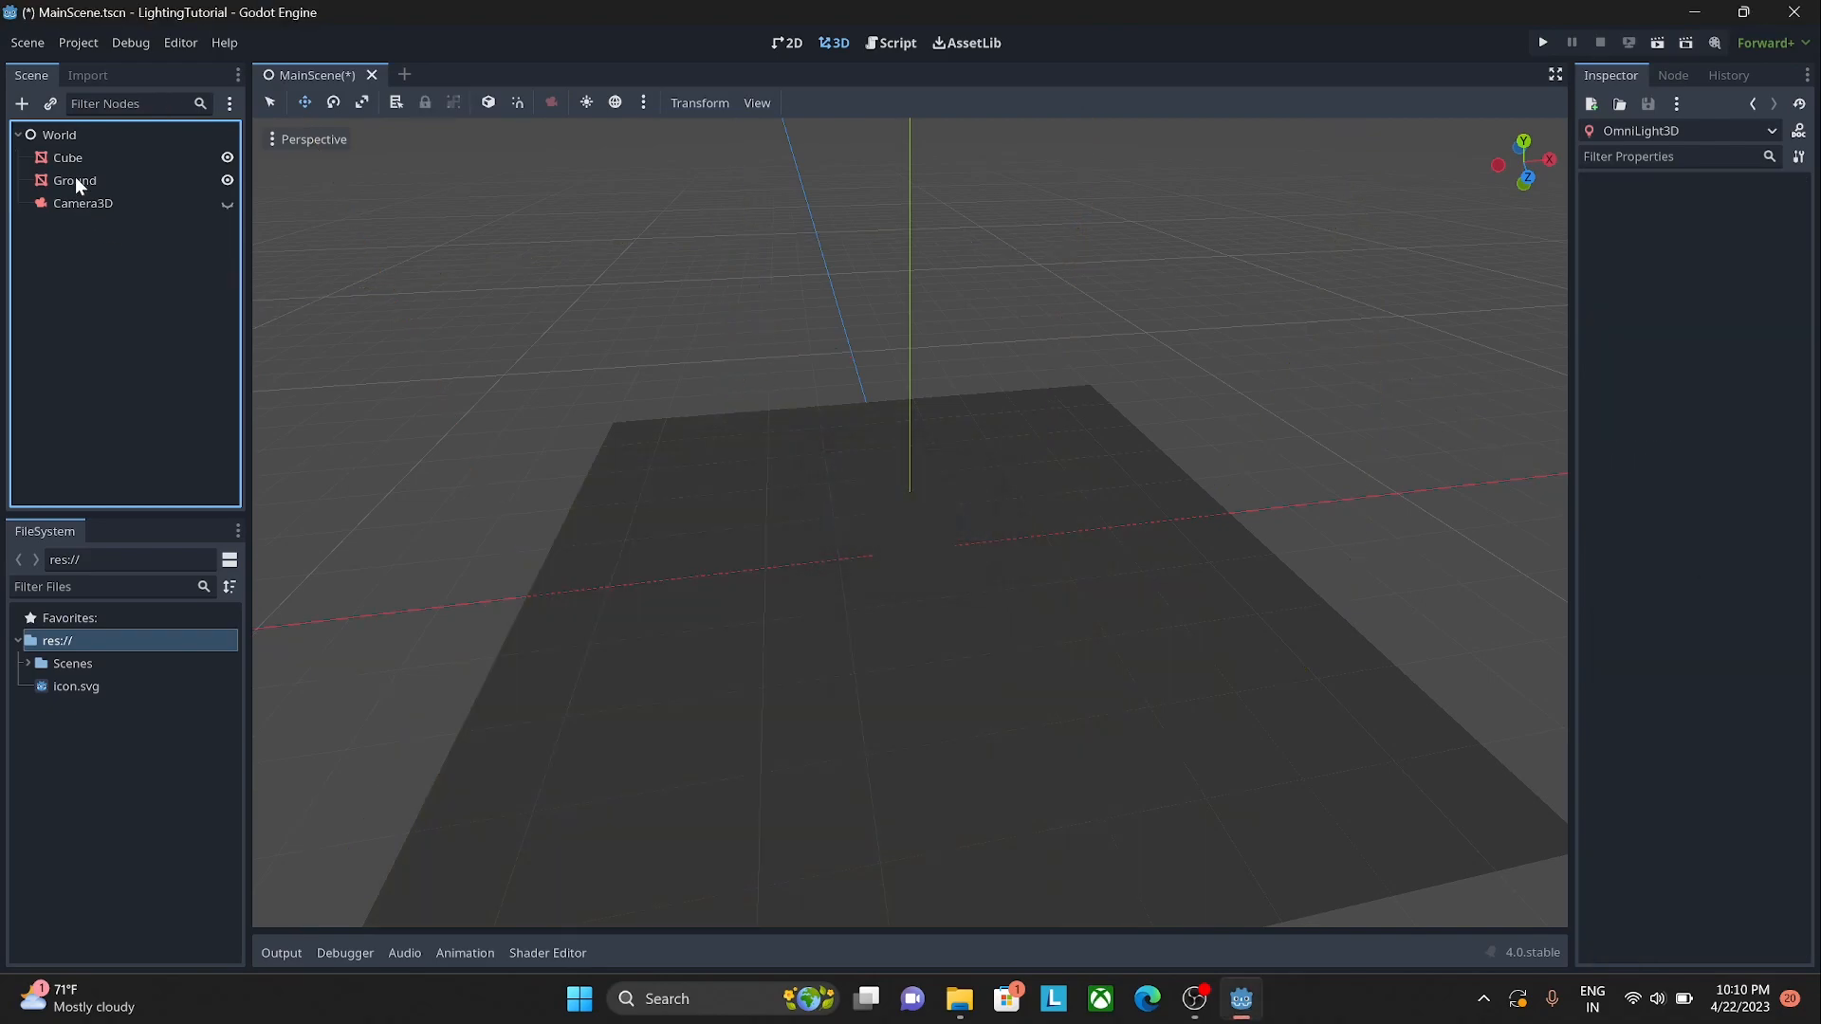
Step: Add a DirectionalLight3D node as a child of the World node
right_click(73, 141)
click(99, 150)
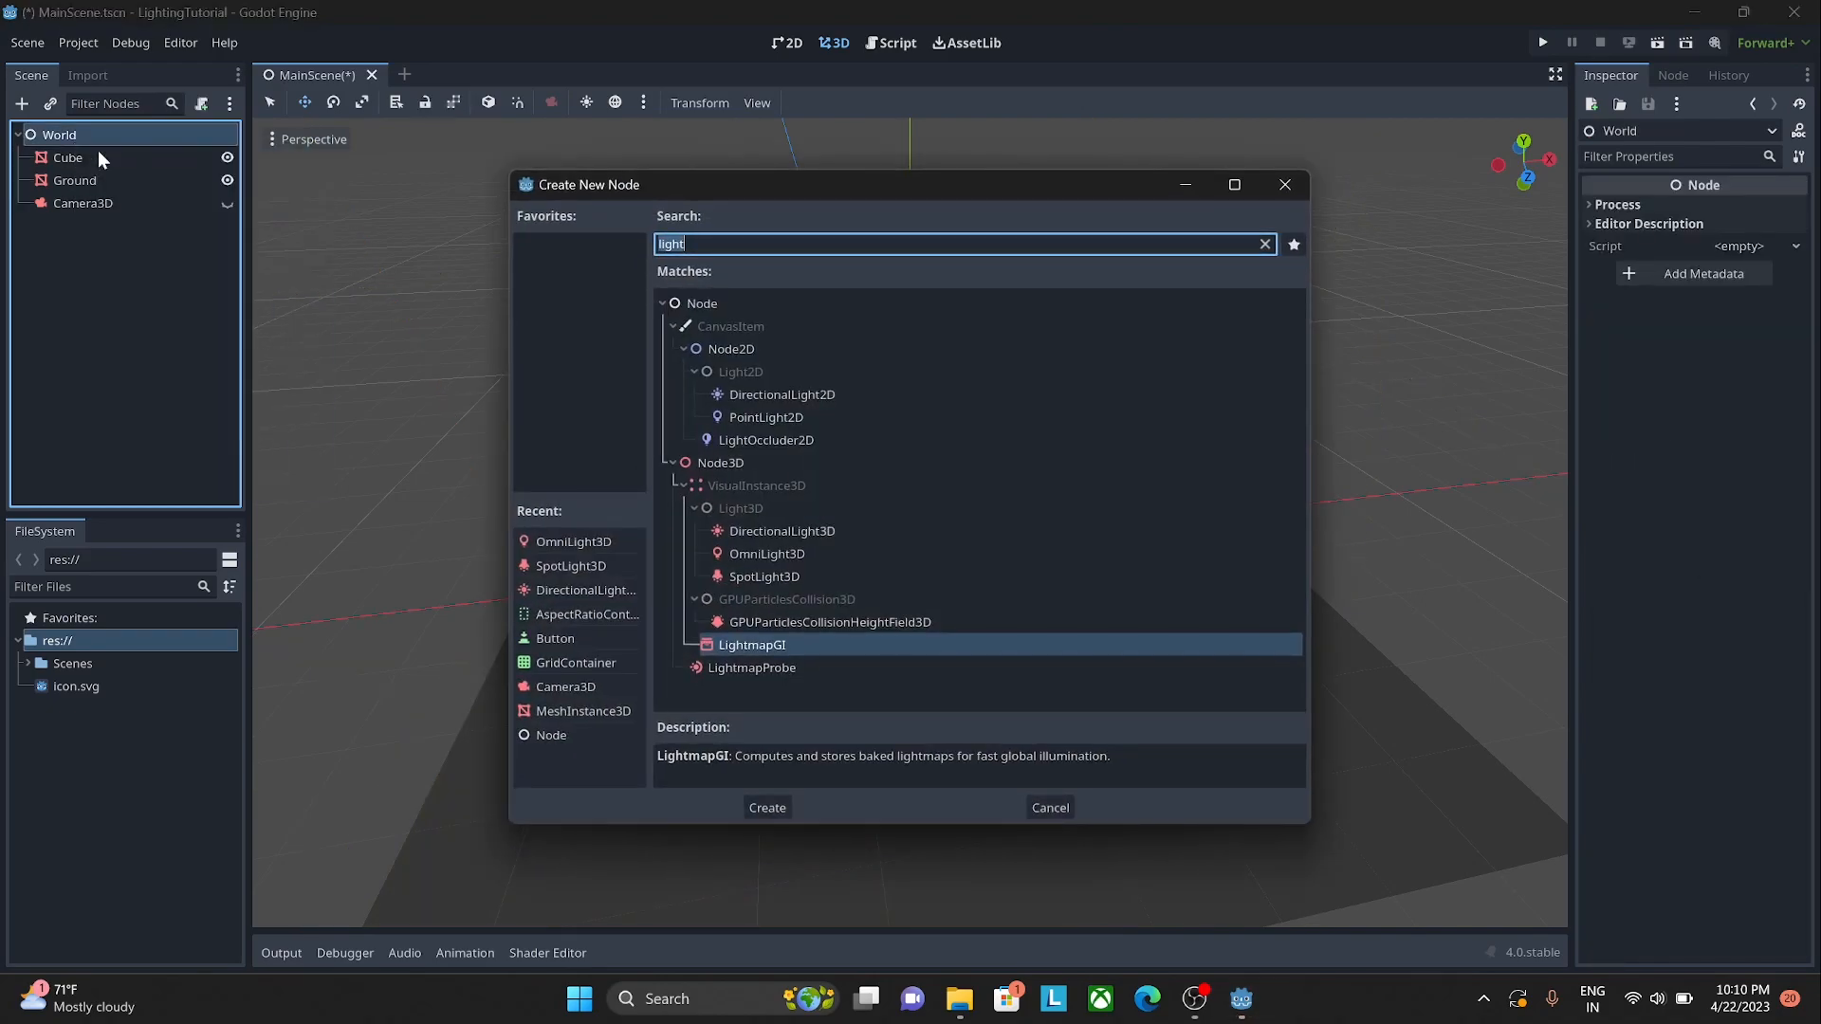
double_click(794, 537)
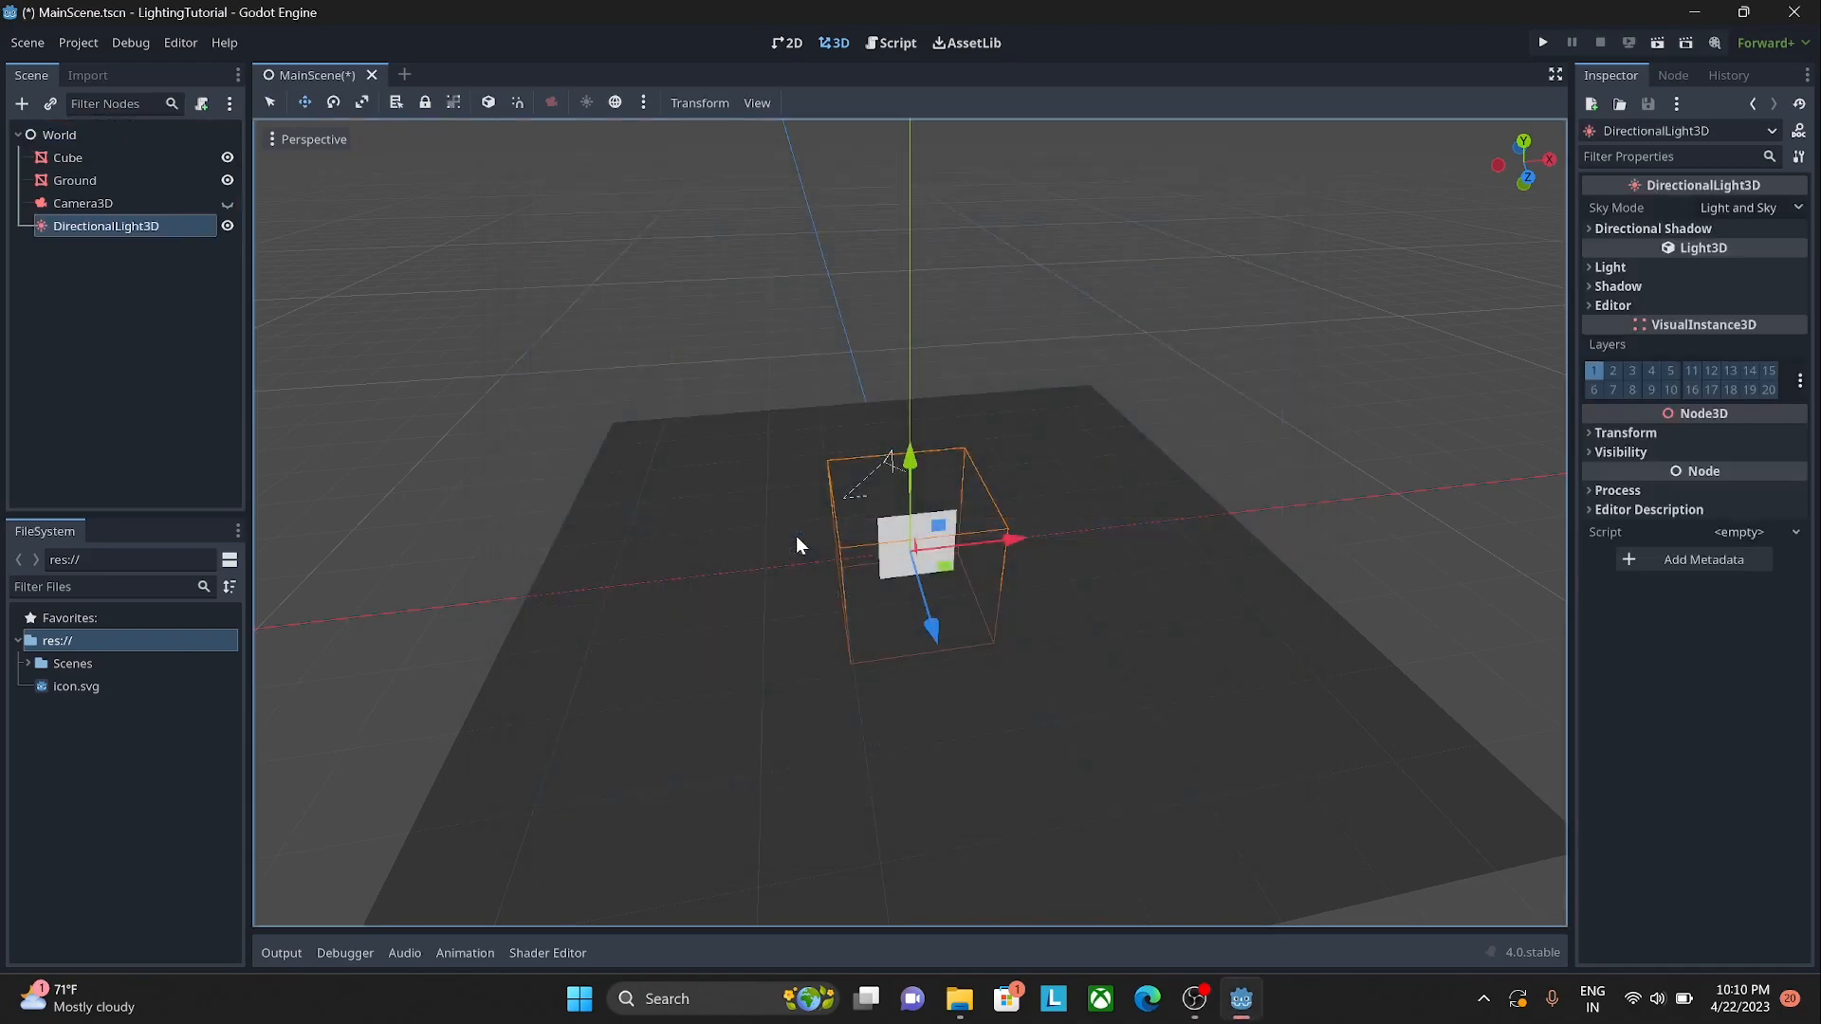
Step: Raise the directional light along Y and move it along Z to beyond the ground's edge
scroll(1091, 548, down, 5)
middle_drag(1016, 560, 1328, 583)
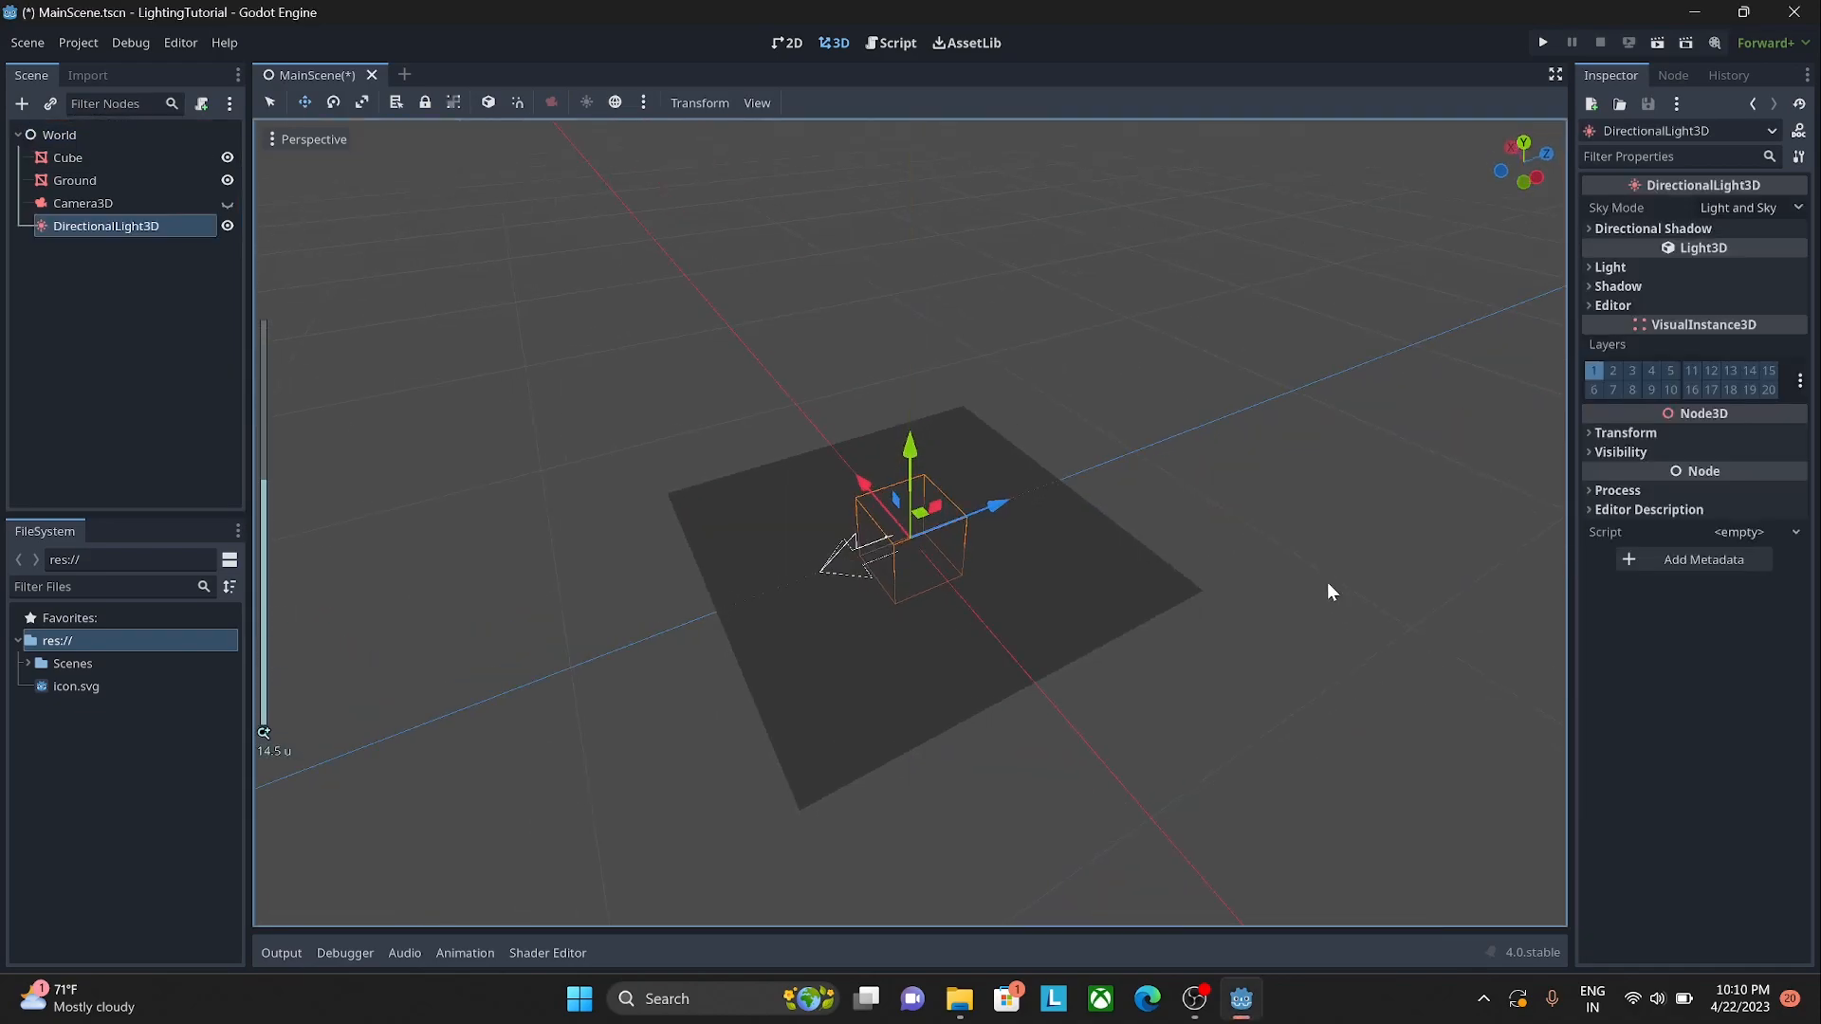
scroll(1296, 582, up, 9)
drag(912, 469, 882, 261)
drag(1000, 370, 1340, 334)
middle_drag(1280, 440, 1235, 550)
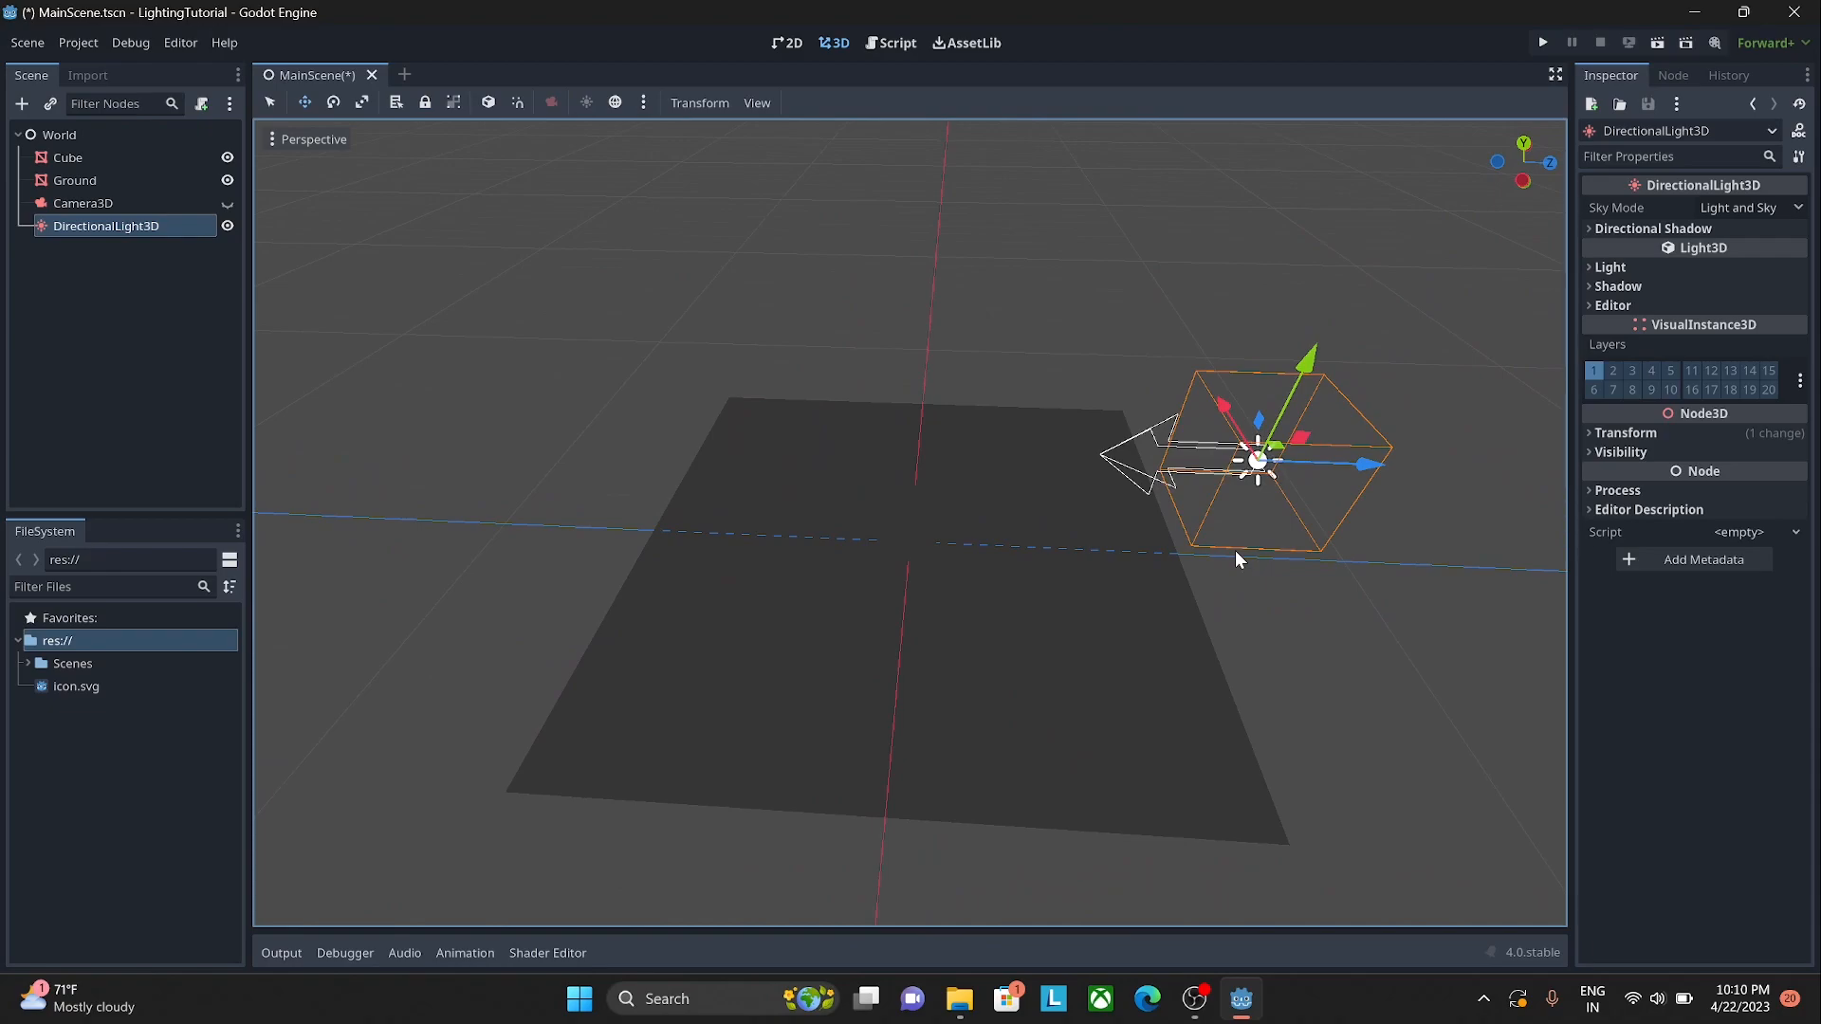
Step: Rotate the directional light so that it points down at an angle onto the ground and cube
key(e)
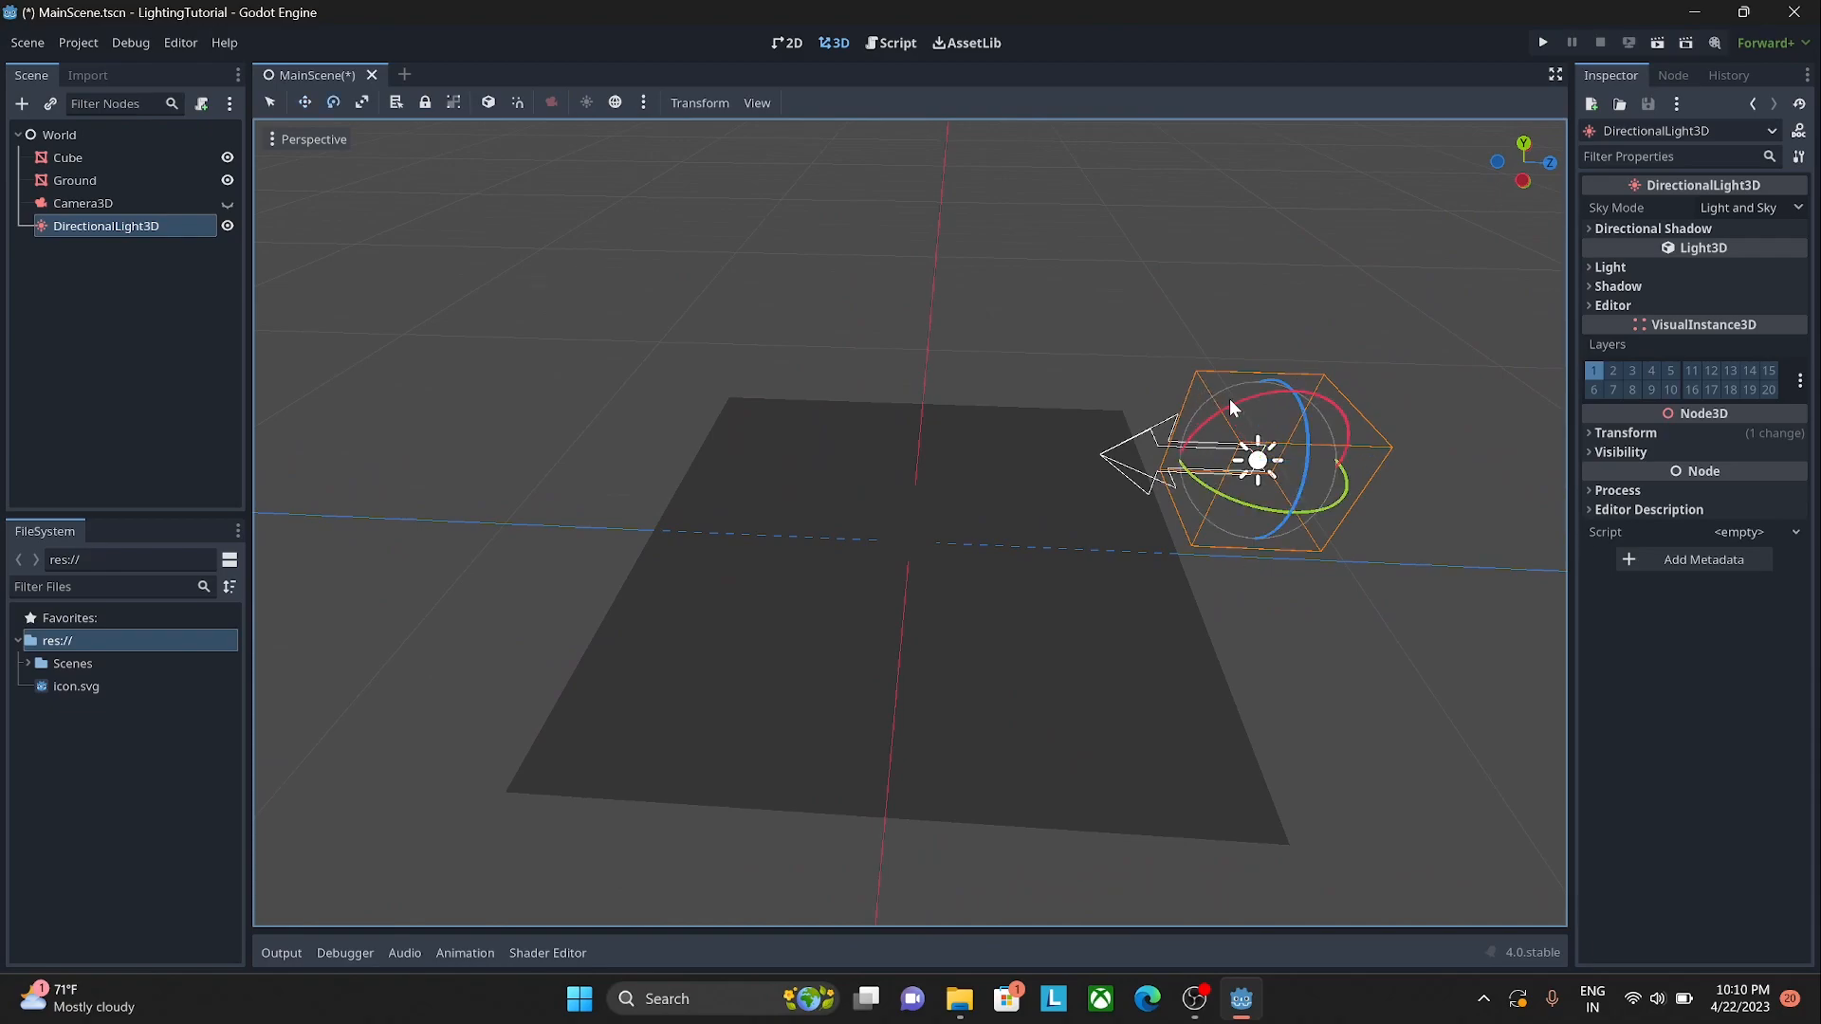
drag(1244, 400, 999, 241)
middle_drag(1455, 658, 1331, 631)
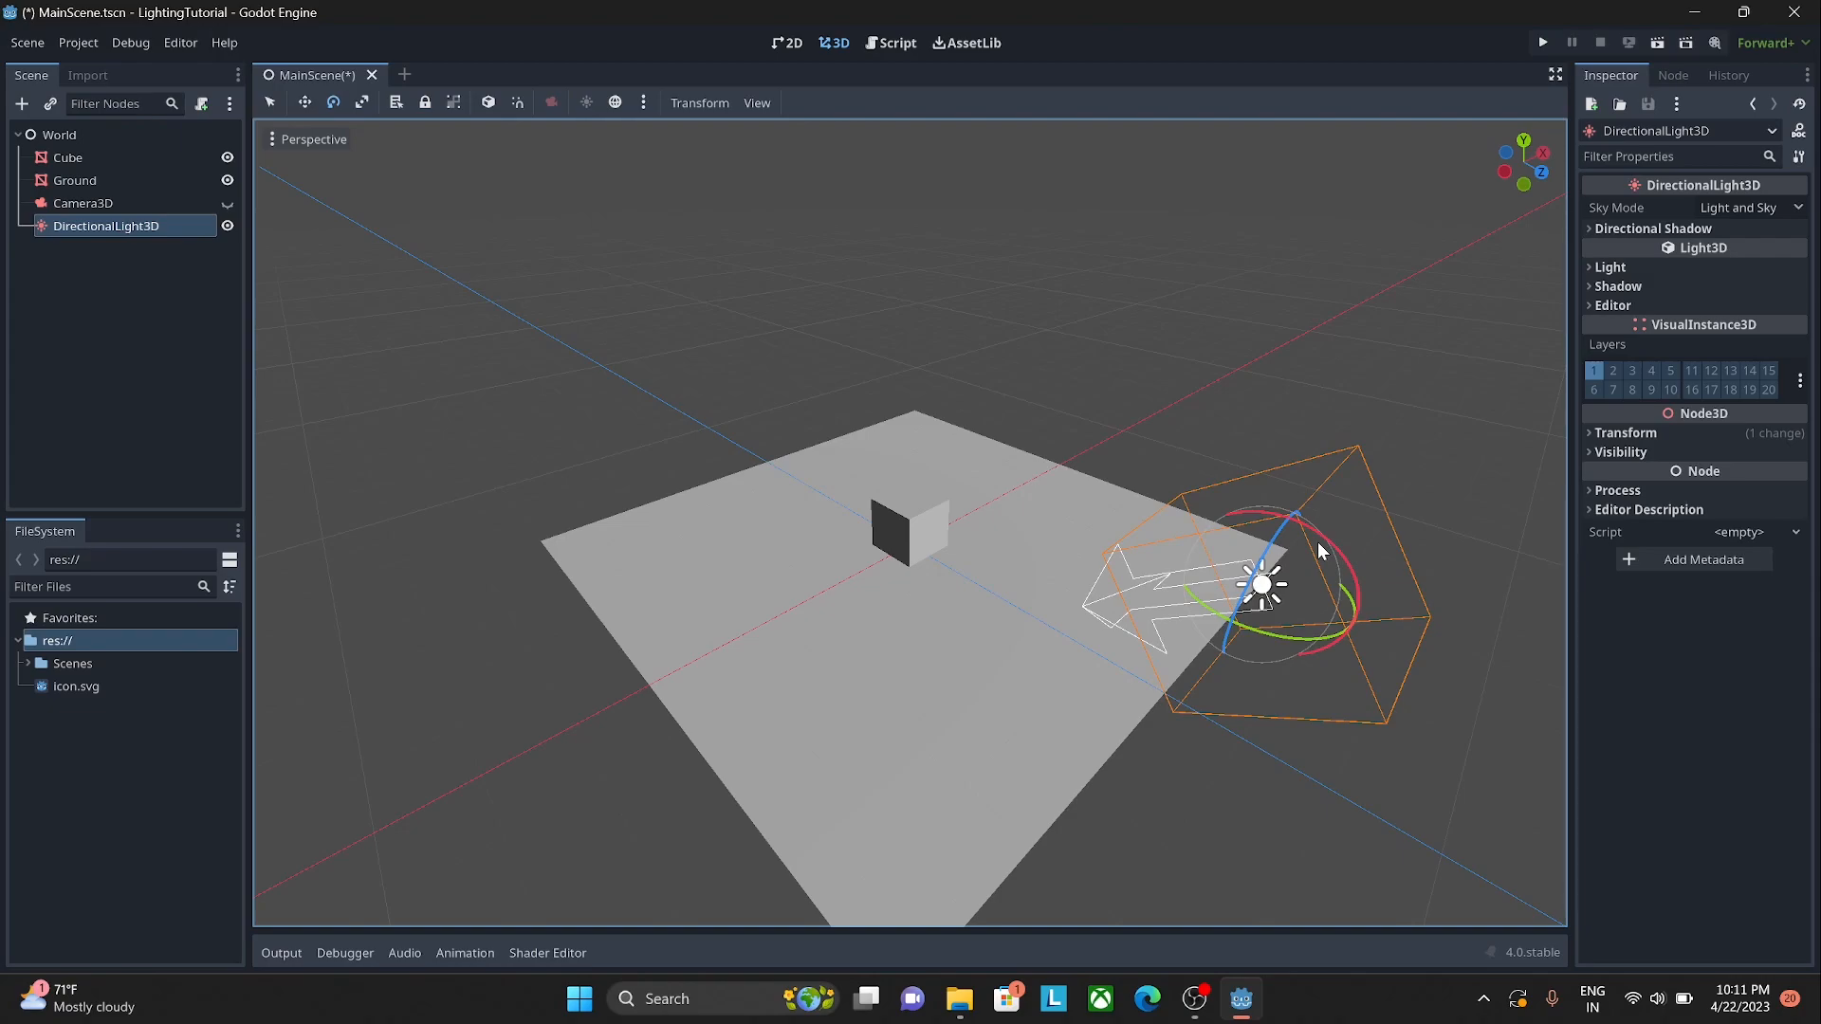
mouse_move(1347, 562)
mouse_down()
mouse_move(1317, 537)
mouse_move(1394, 565)
mouse_up()
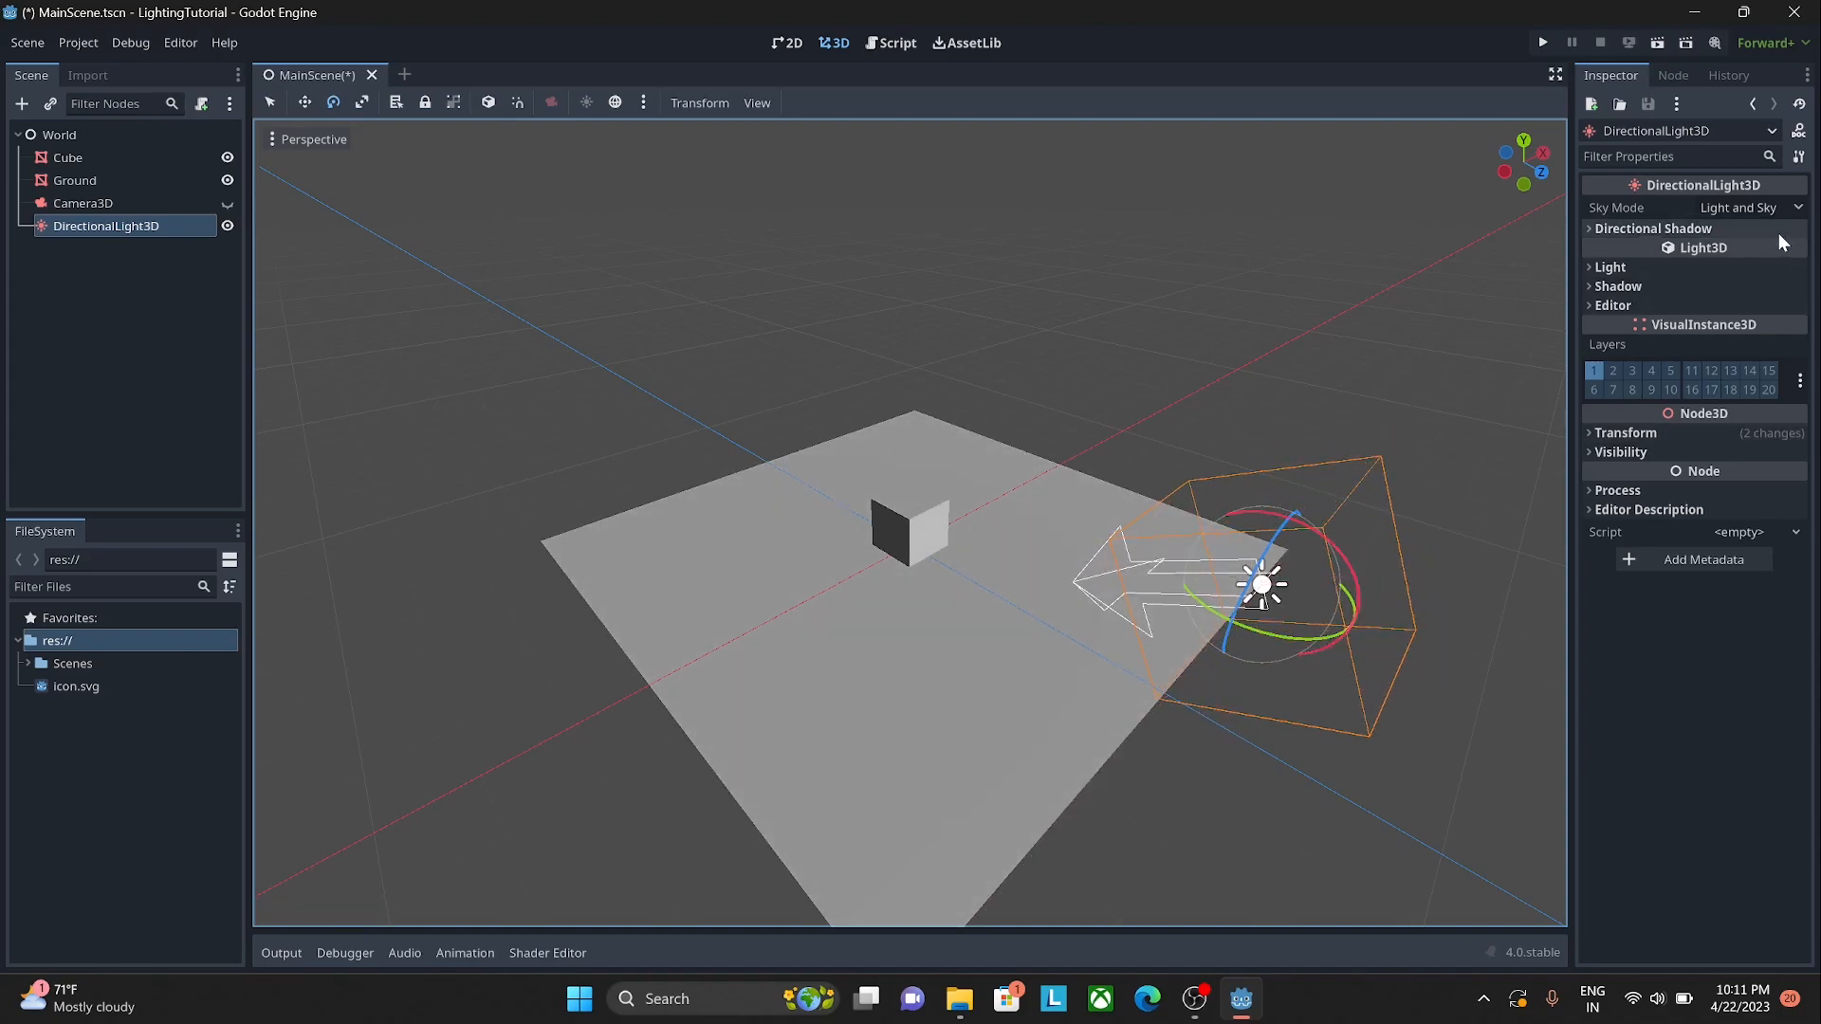
Step: Show the directional light's Directional Shadow and Light properties and set its energy to 1.505
click(1631, 233)
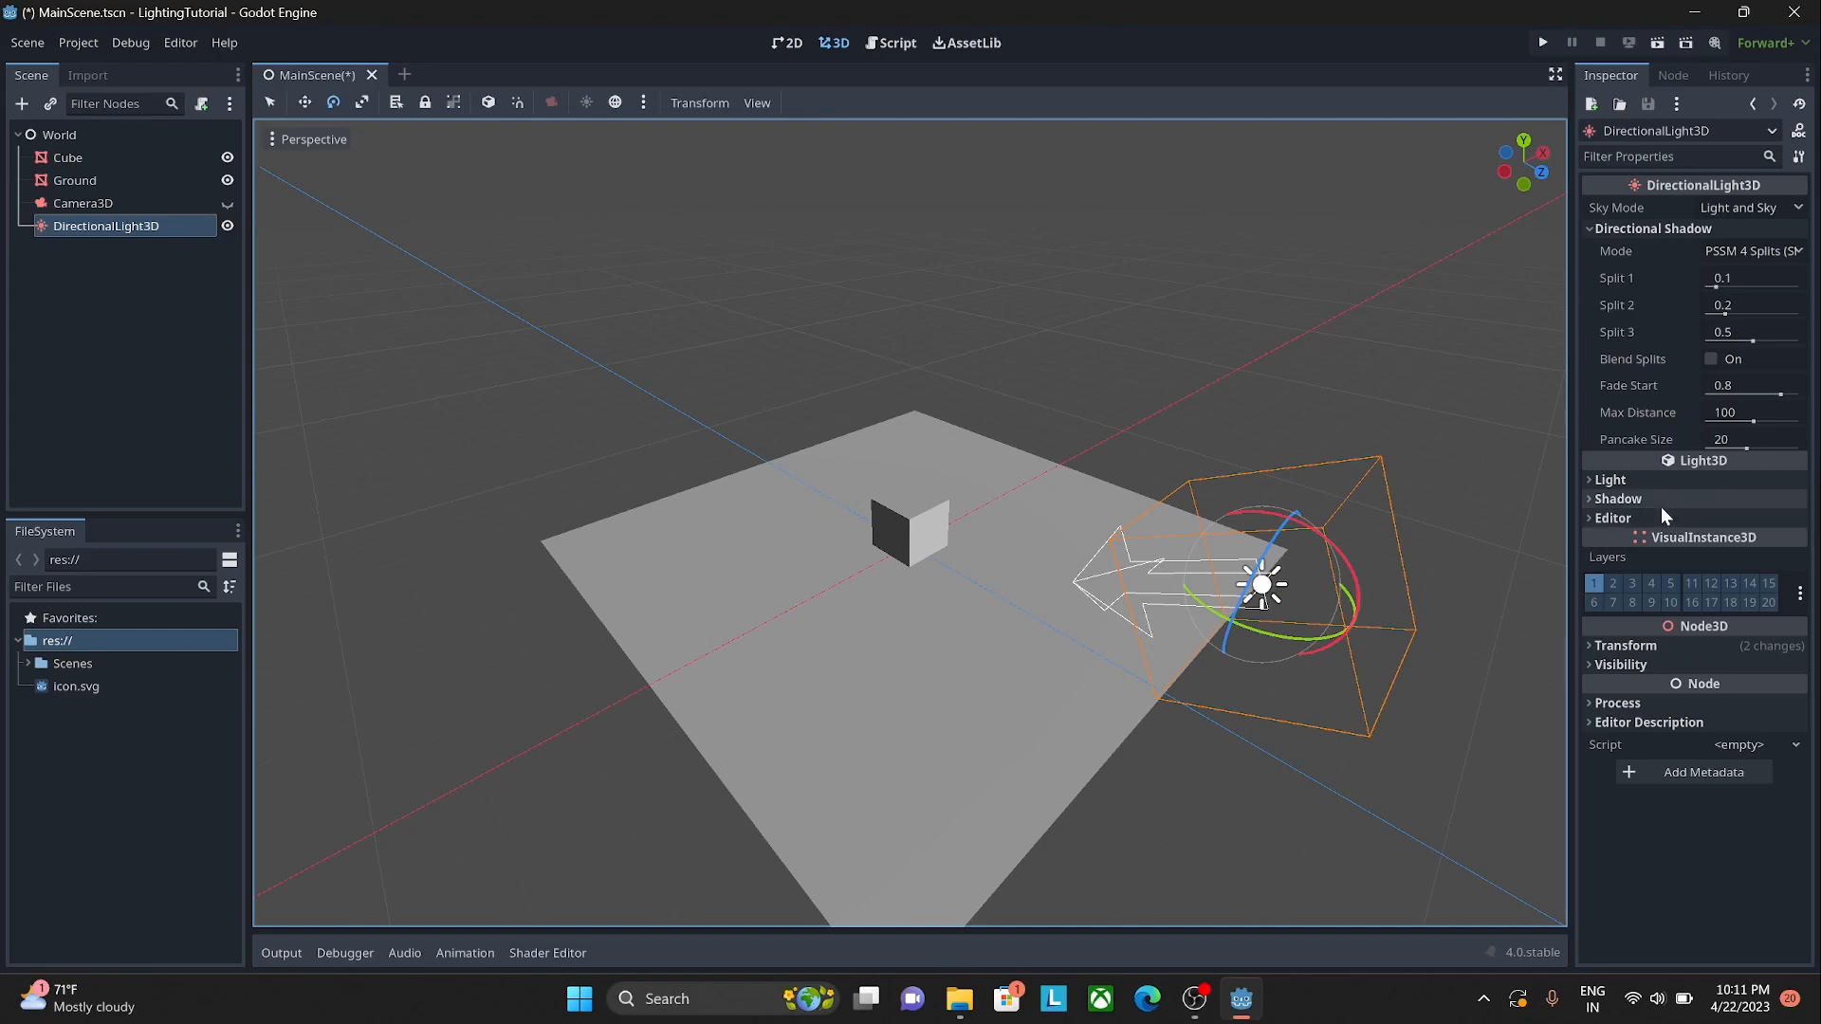
click(1655, 480)
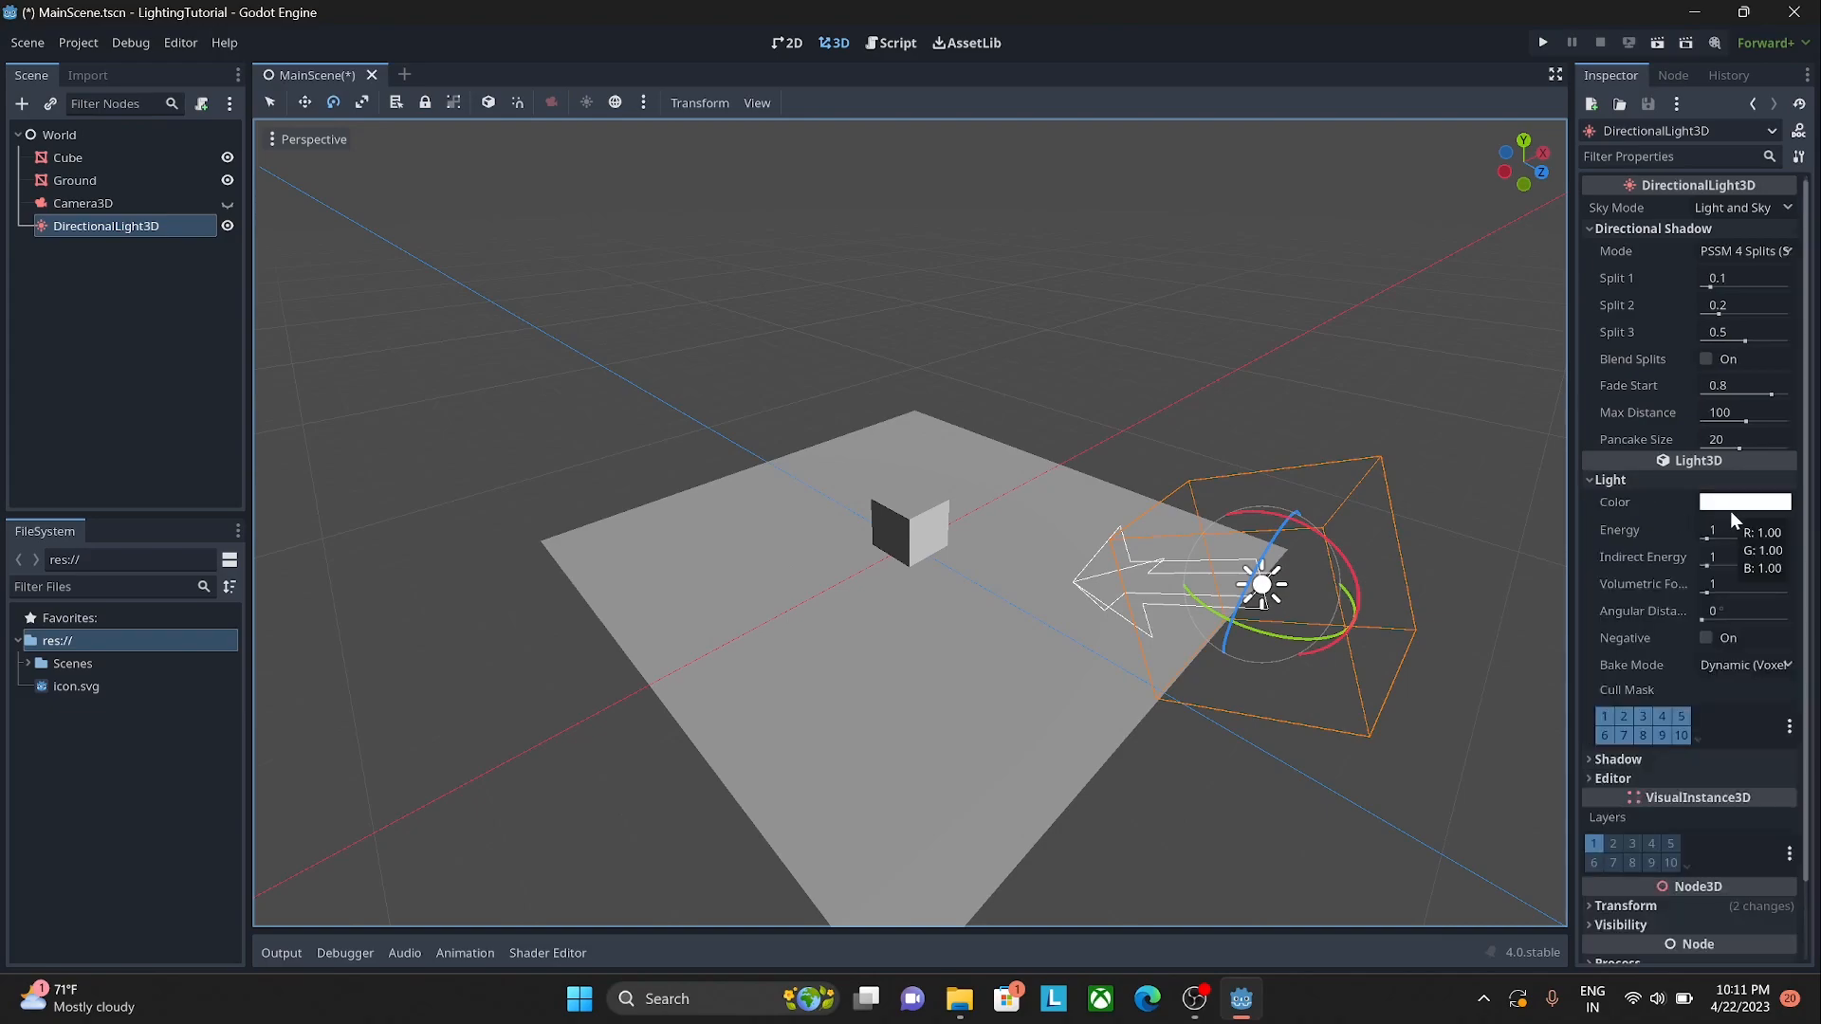
scroll(1731, 518, down, 2)
mouse_move(1716, 455)
mouse_down()
mouse_move(1741, 455)
mouse_move(1713, 458)
mouse_up()
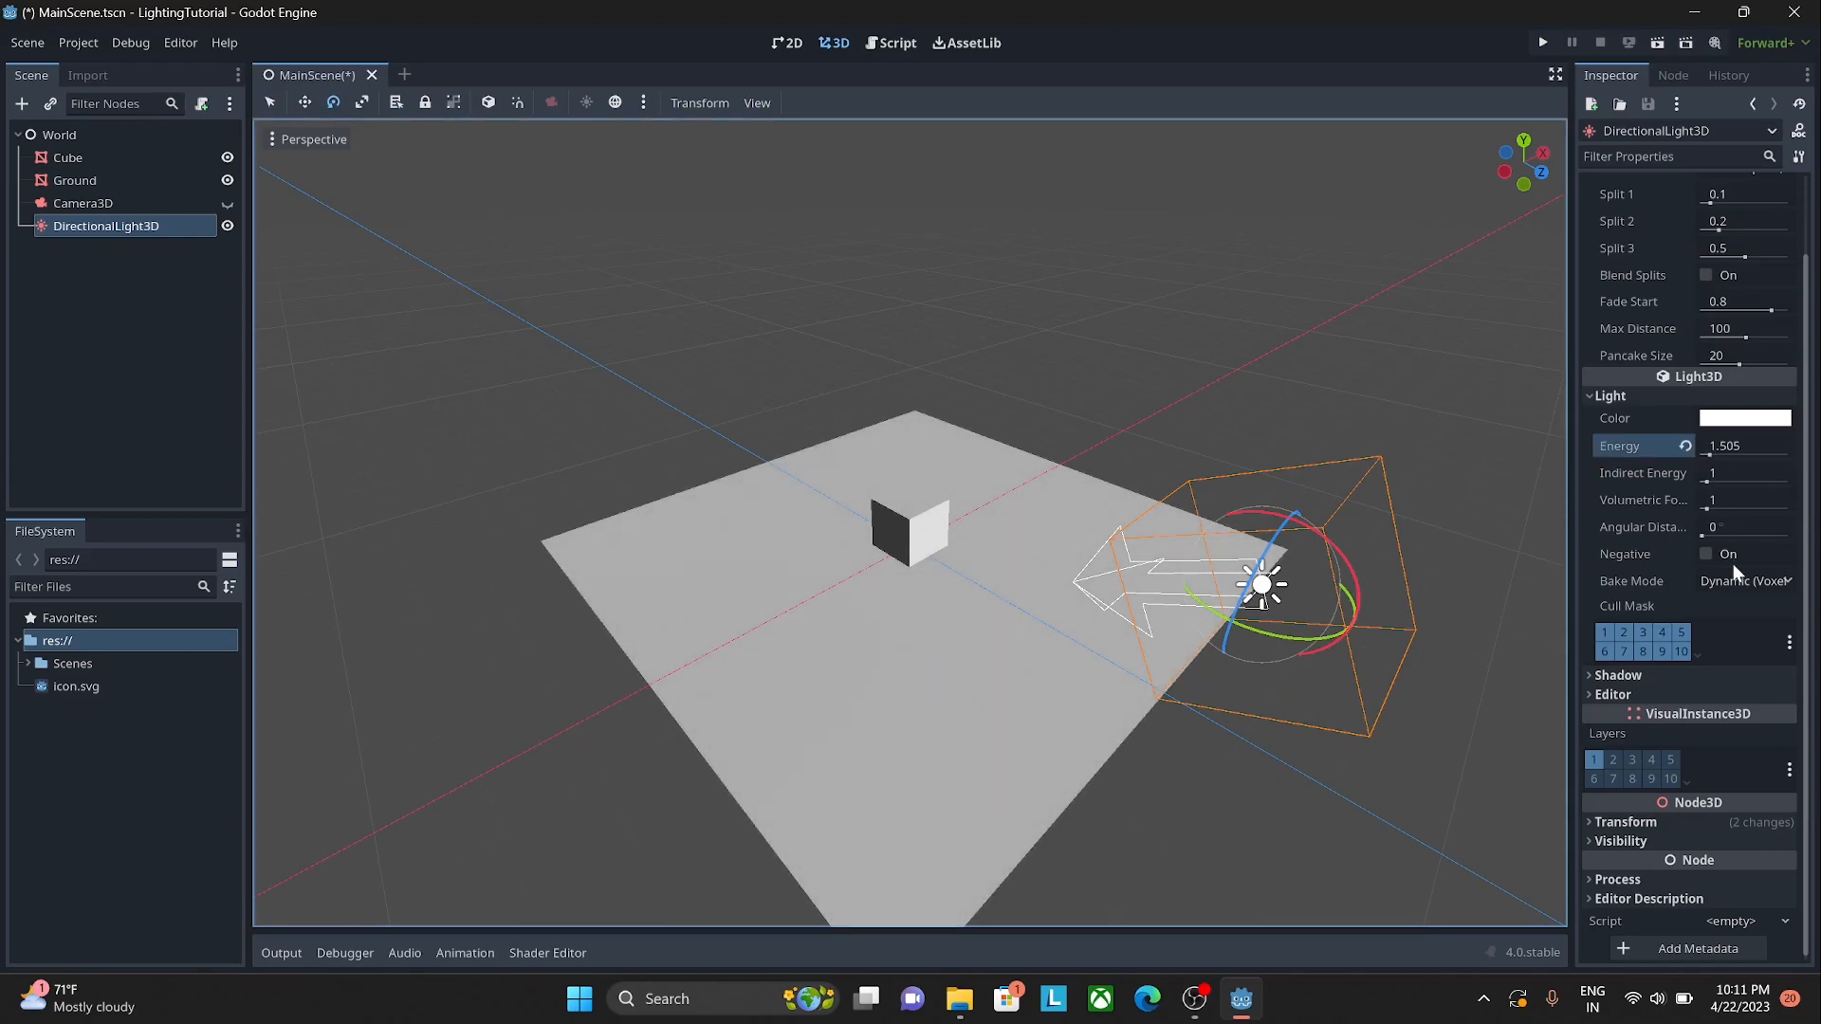
Step: Enable the directional light's shadow and tilt the light slightly about its X axis to change the cube's shadow
click(1650, 677)
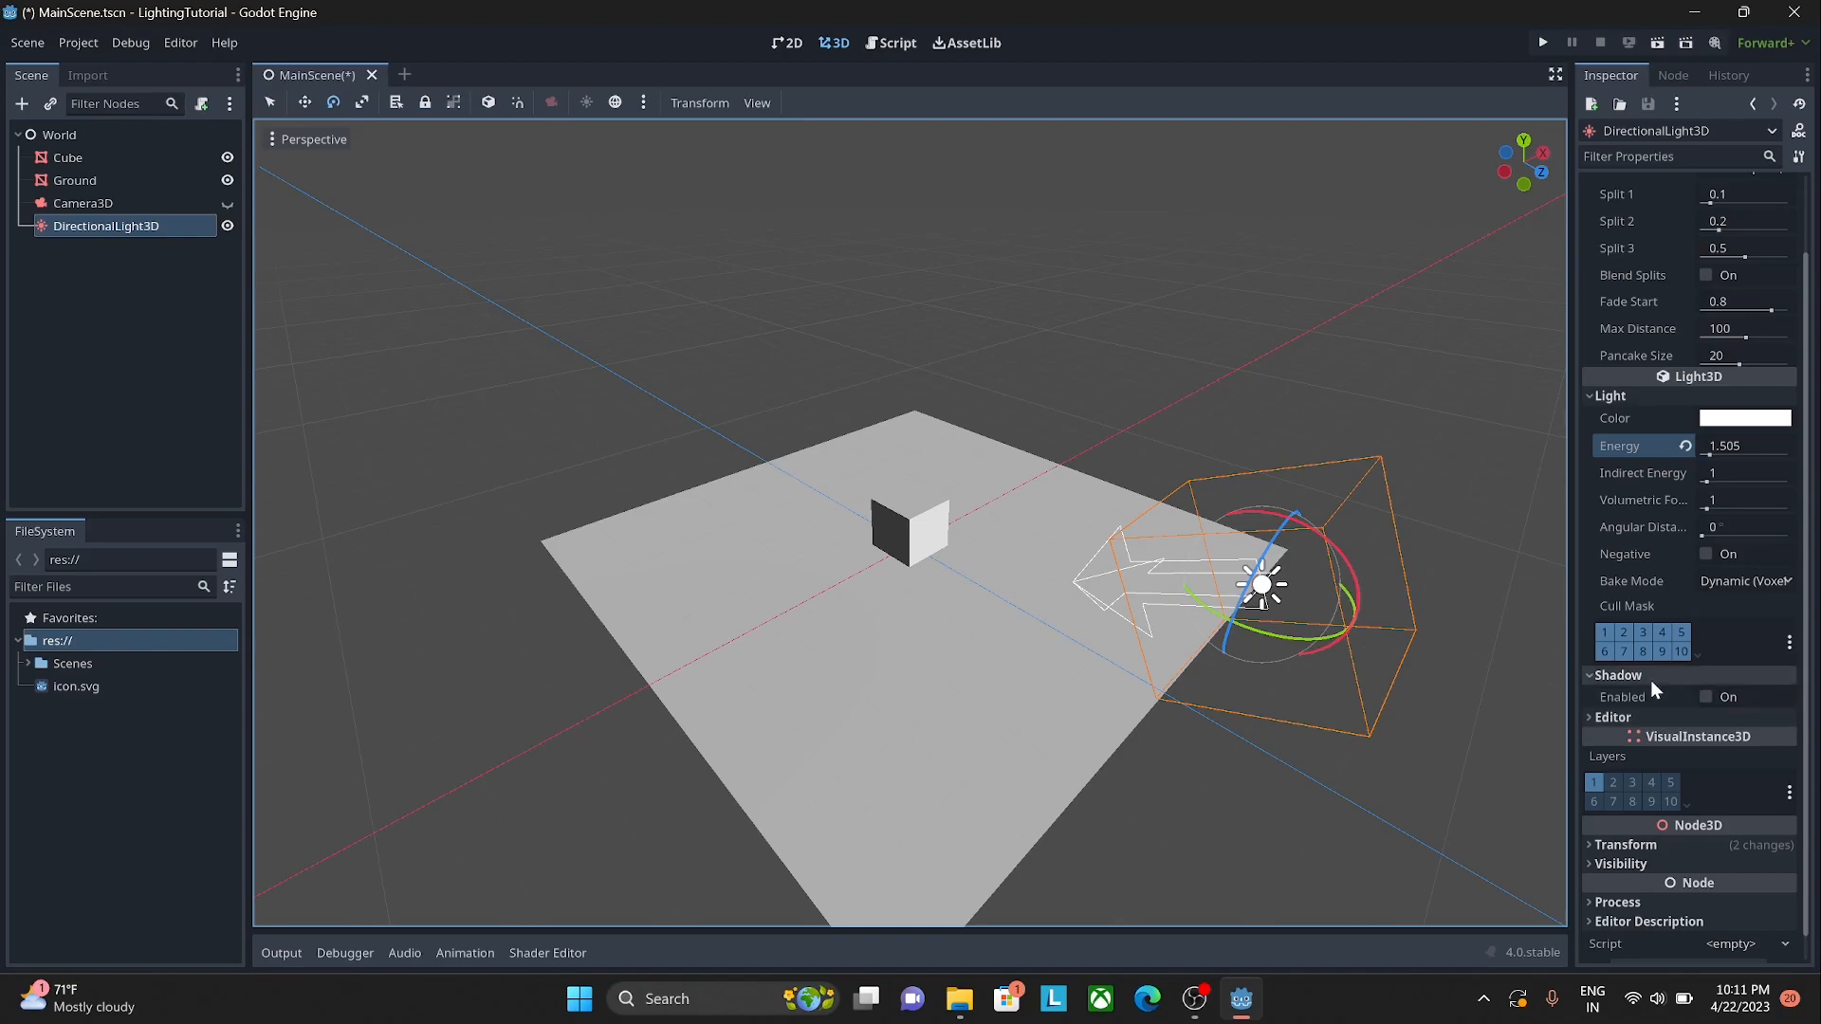
click(1705, 697)
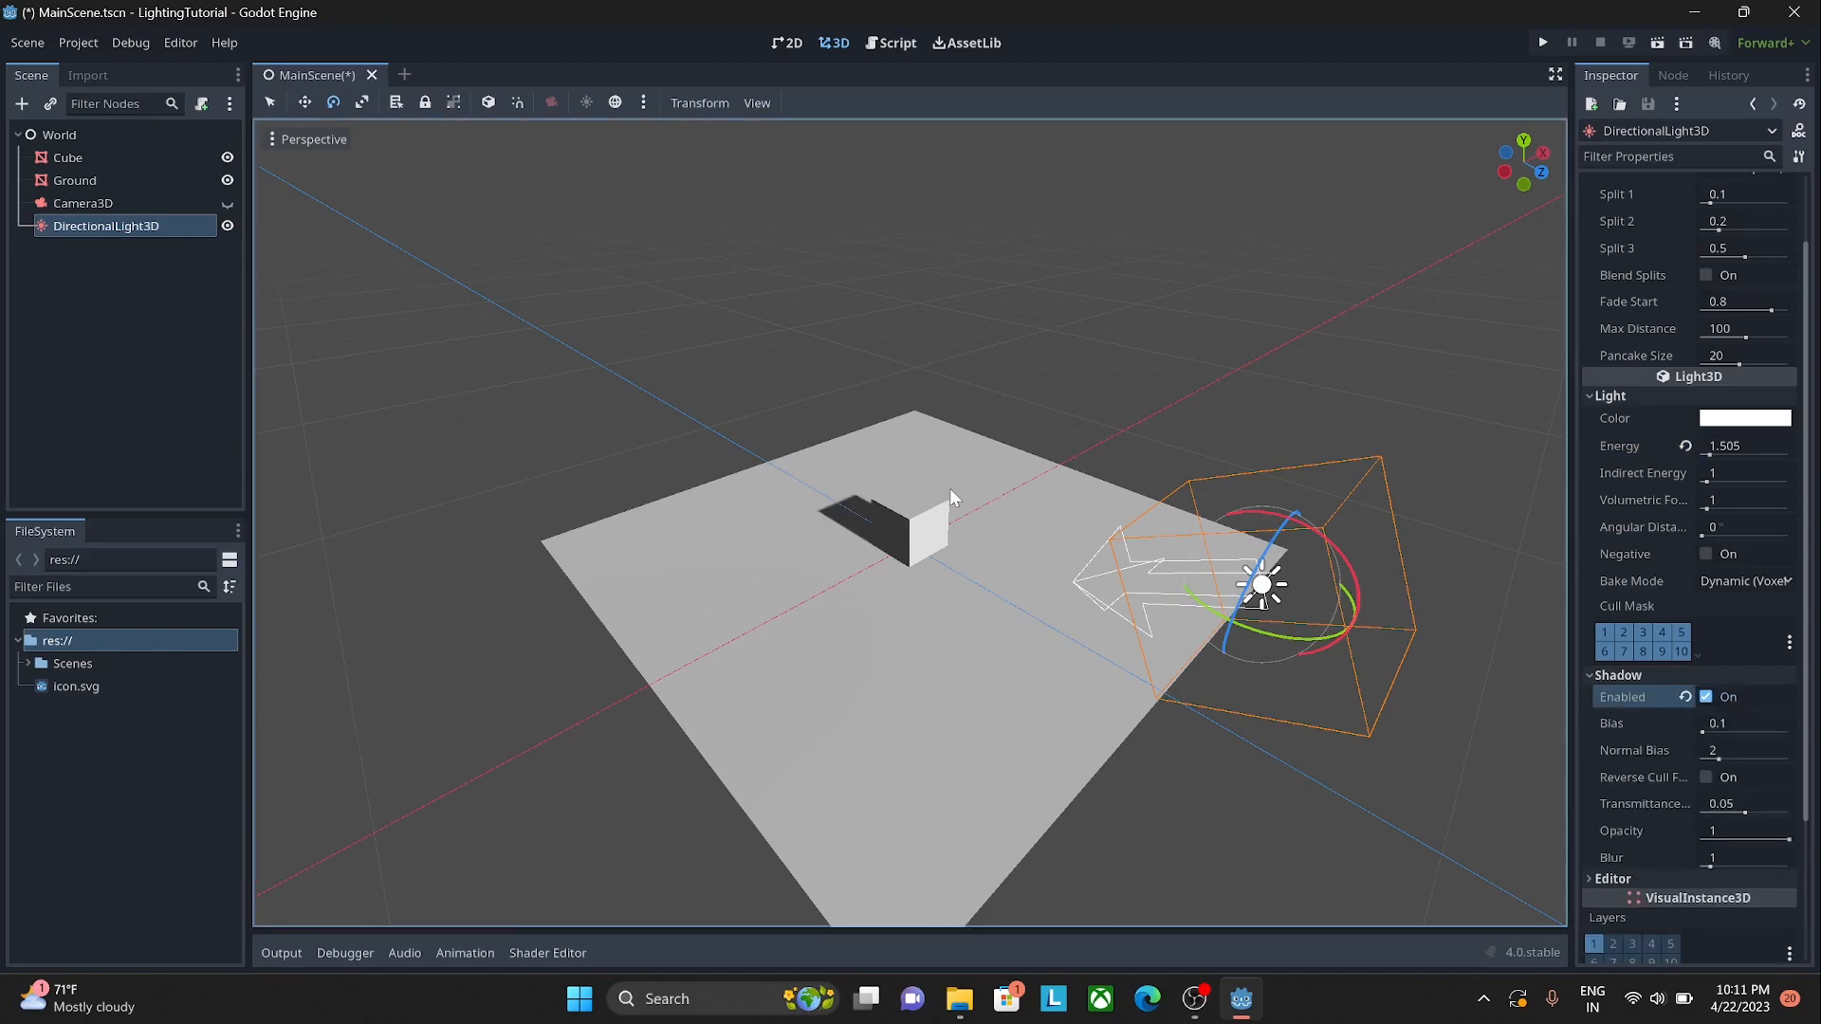
middle_drag(965, 491, 1114, 602)
mouse_move(1147, 356)
mouse_down()
mouse_move(1146, 390)
mouse_move(1132, 299)
mouse_move(1142, 332)
mouse_up()
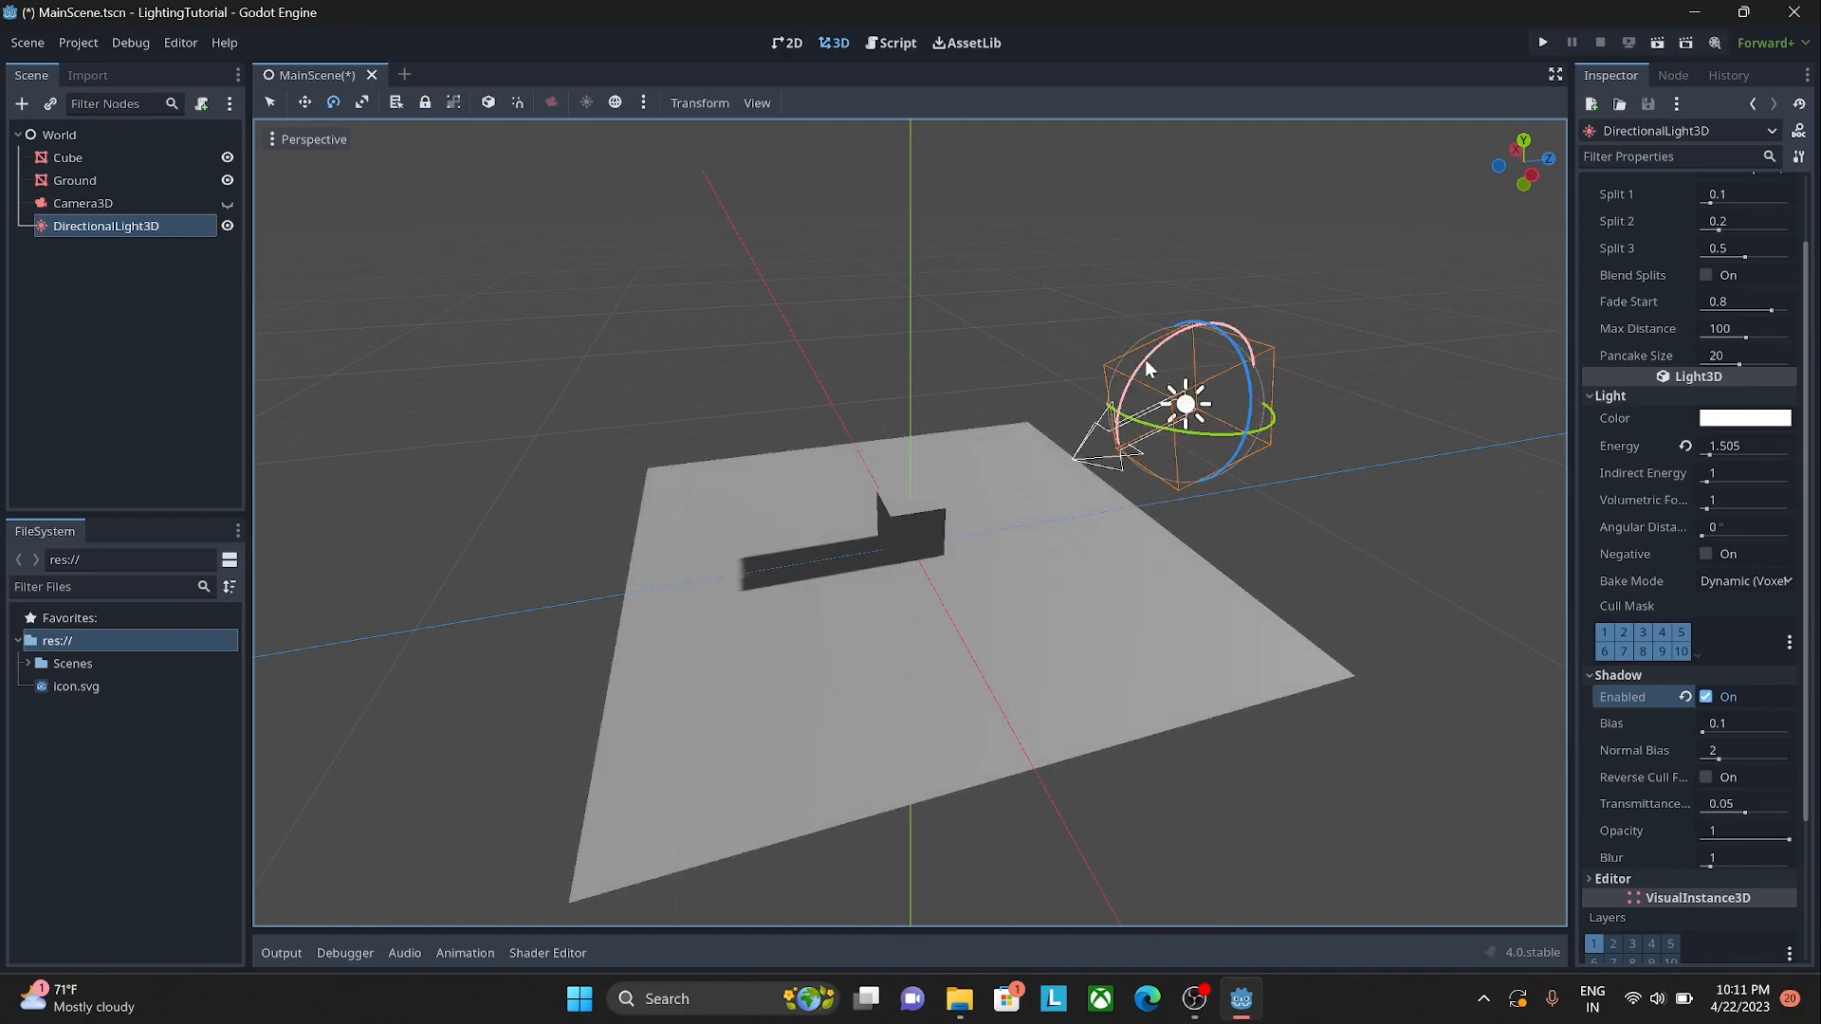
Step: Move the directional light to a position farther away from the cube and ground without changing its rotation
key(w)
middle_drag(1219, 418, 1108, 462)
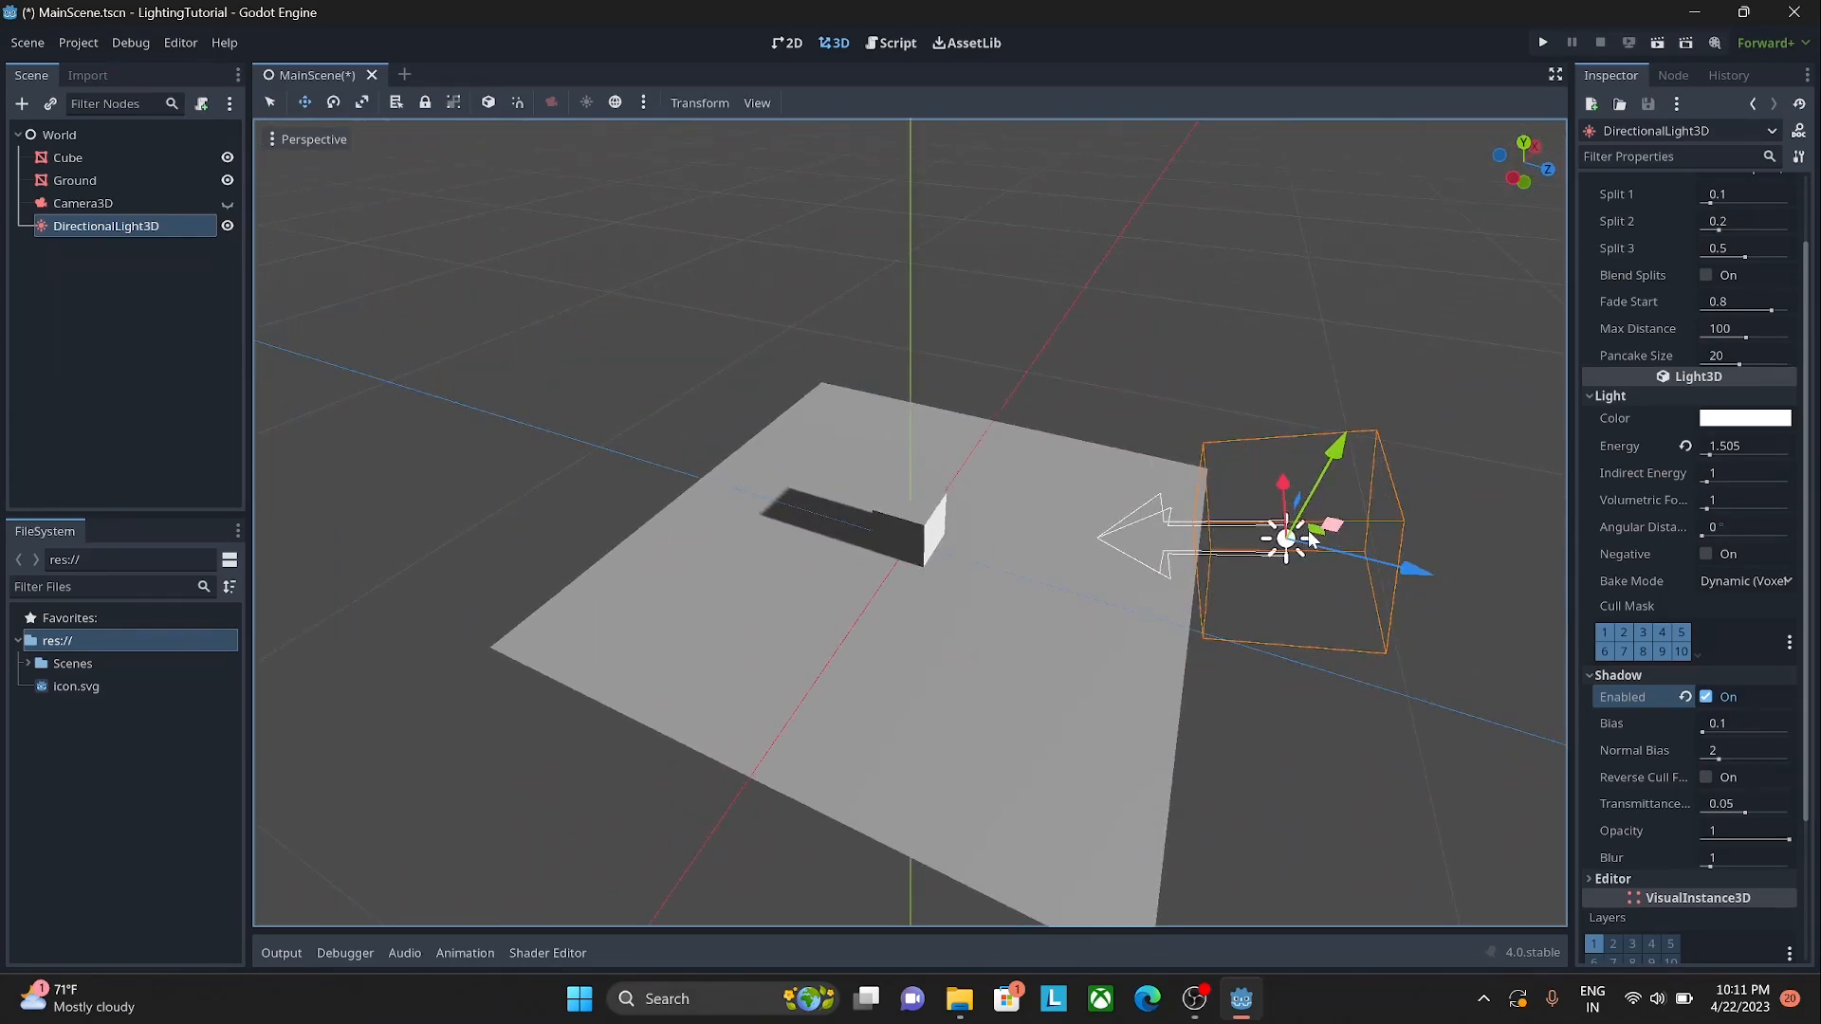
drag(1306, 537, 1451, 391)
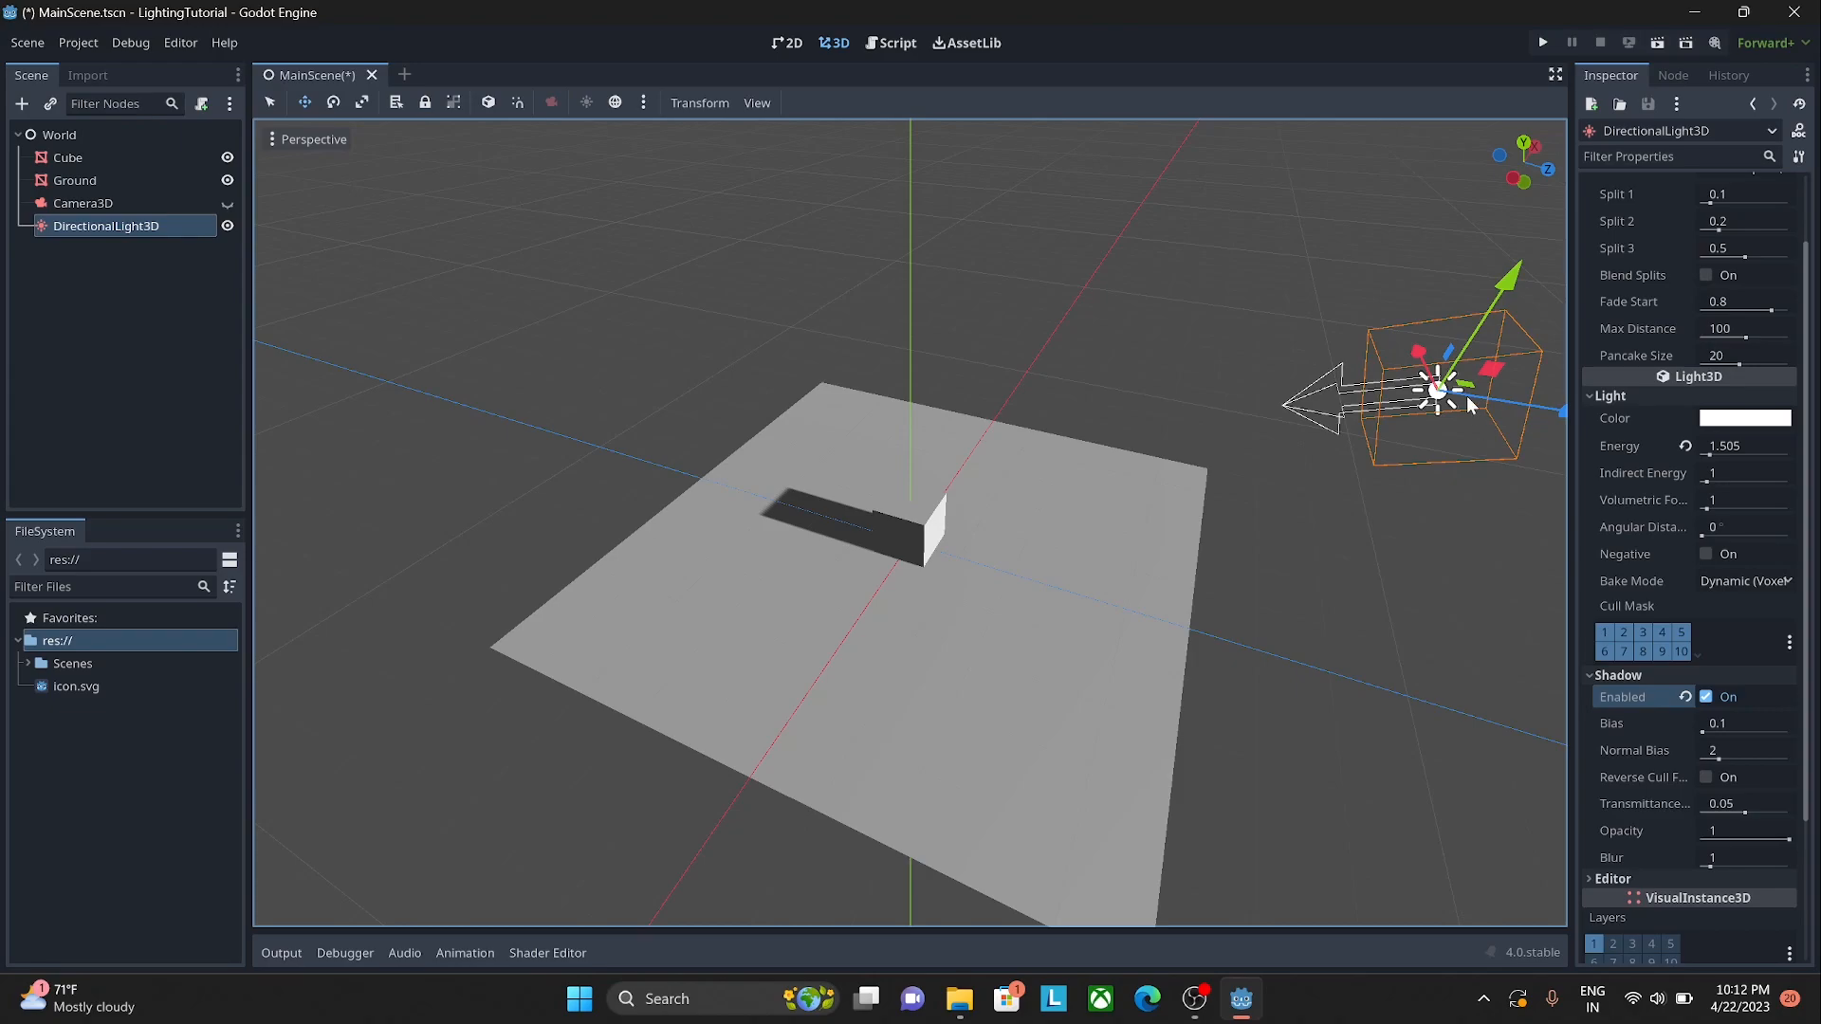
Step: Rotate the directional light about its Y axis to swing the cube's shadow, and inspect the shadow from near and far
key(e)
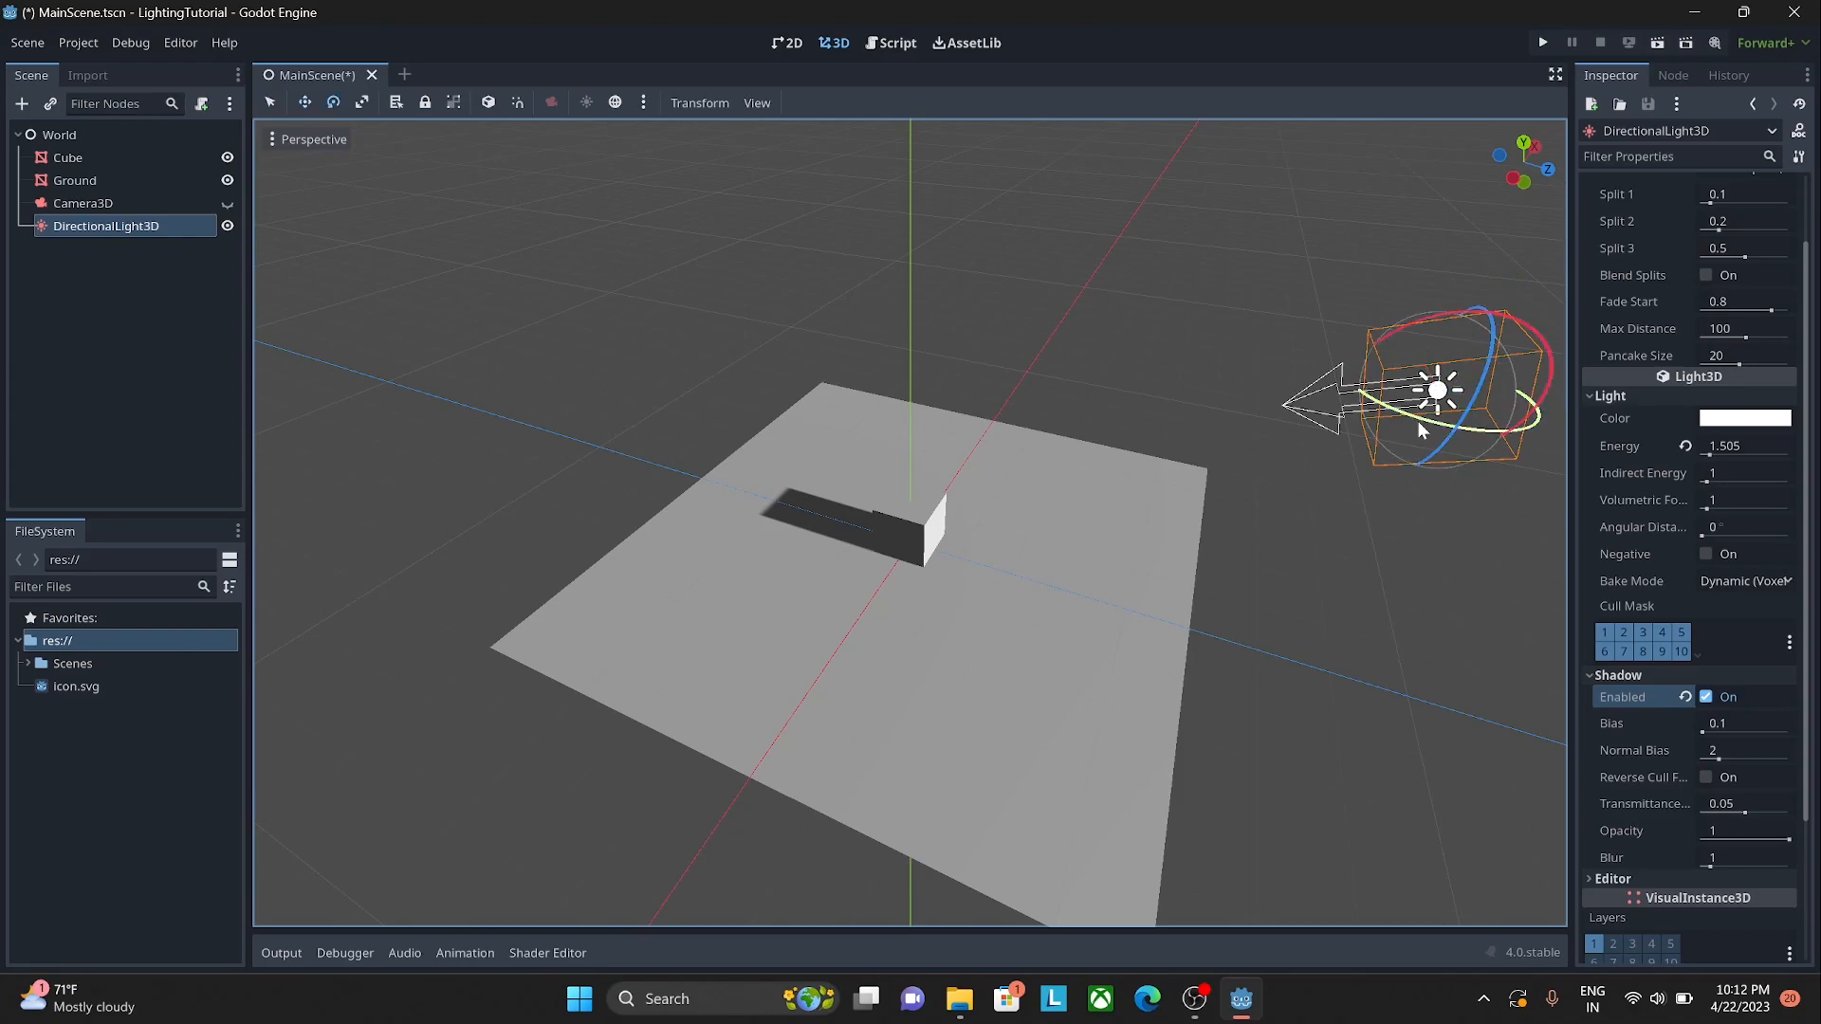
drag(1417, 420, 1315, 448)
scroll(1021, 605, up, 8)
mouse_move(1020, 605)
middle_down()
mouse_move(1403, 594)
mouse_move(1055, 584)
mouse_move(1043, 623)
middle_up()
scroll(1044, 623, down, 8)
scroll(1043, 623, up, 6)
scroll(1043, 624, down, 3)
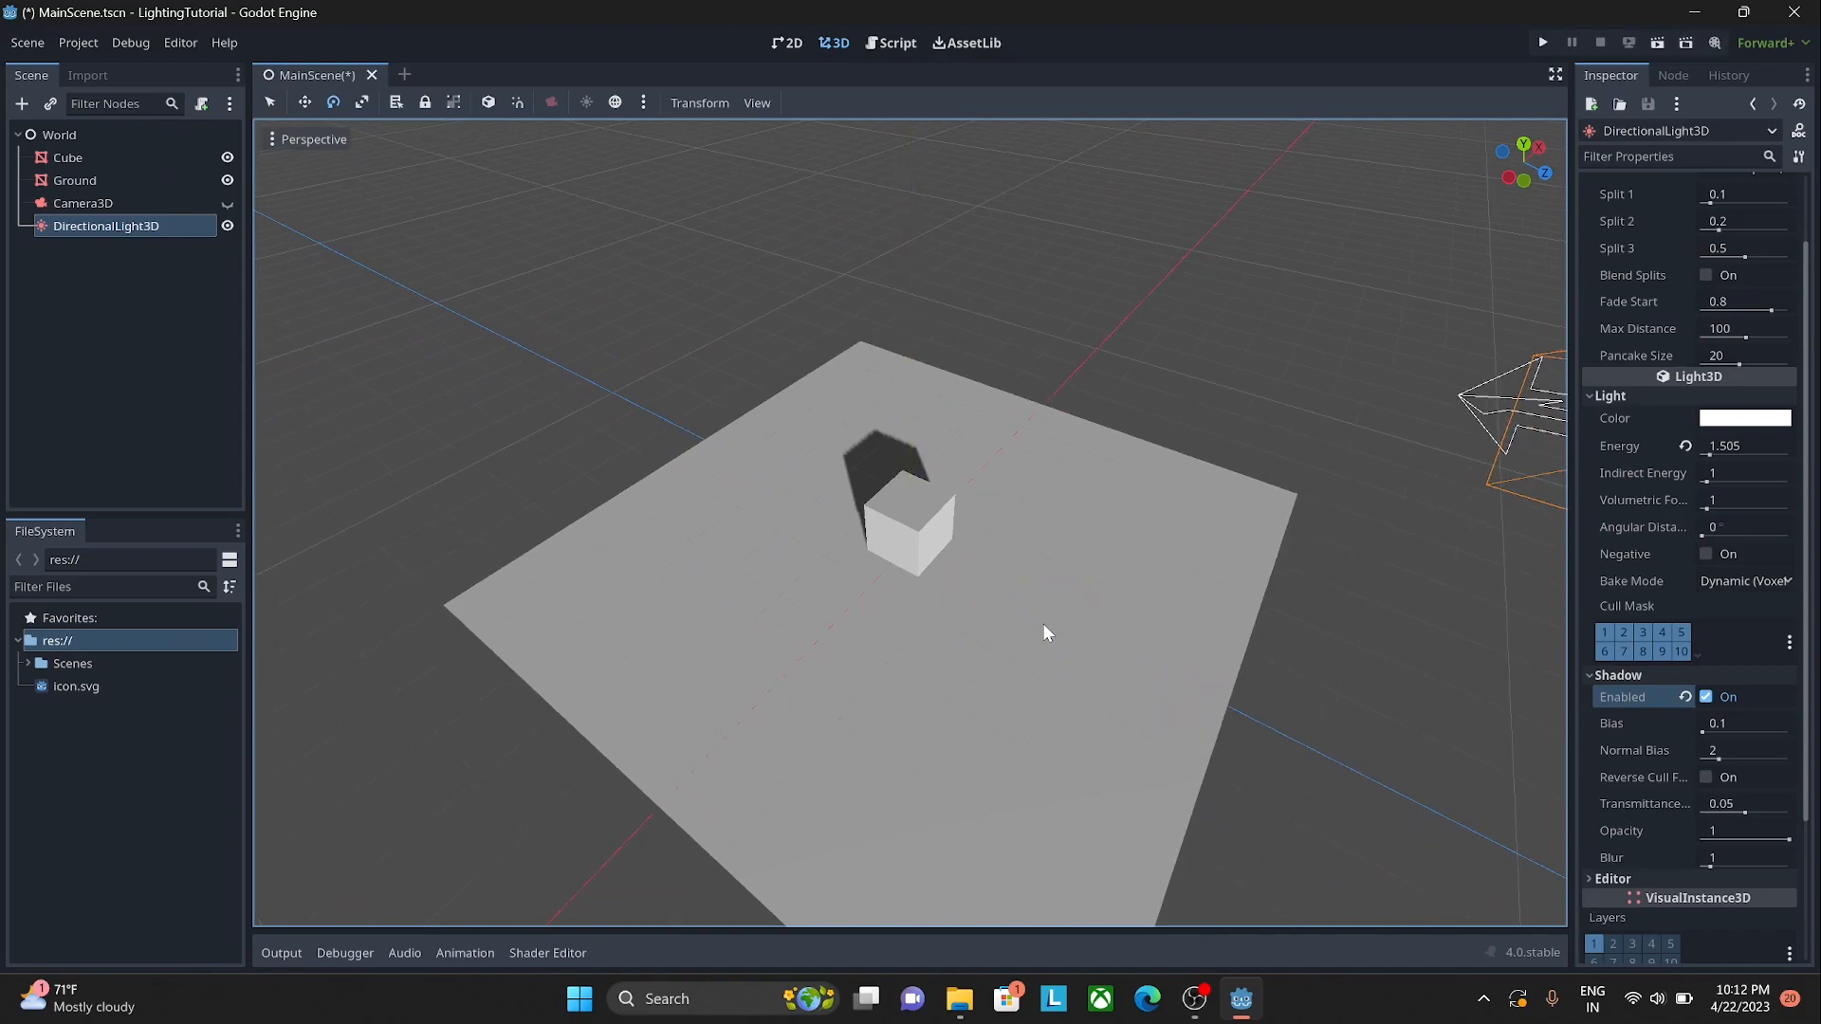
scroll(1066, 634, down, 4)
middle_drag(1065, 633, 1138, 594)
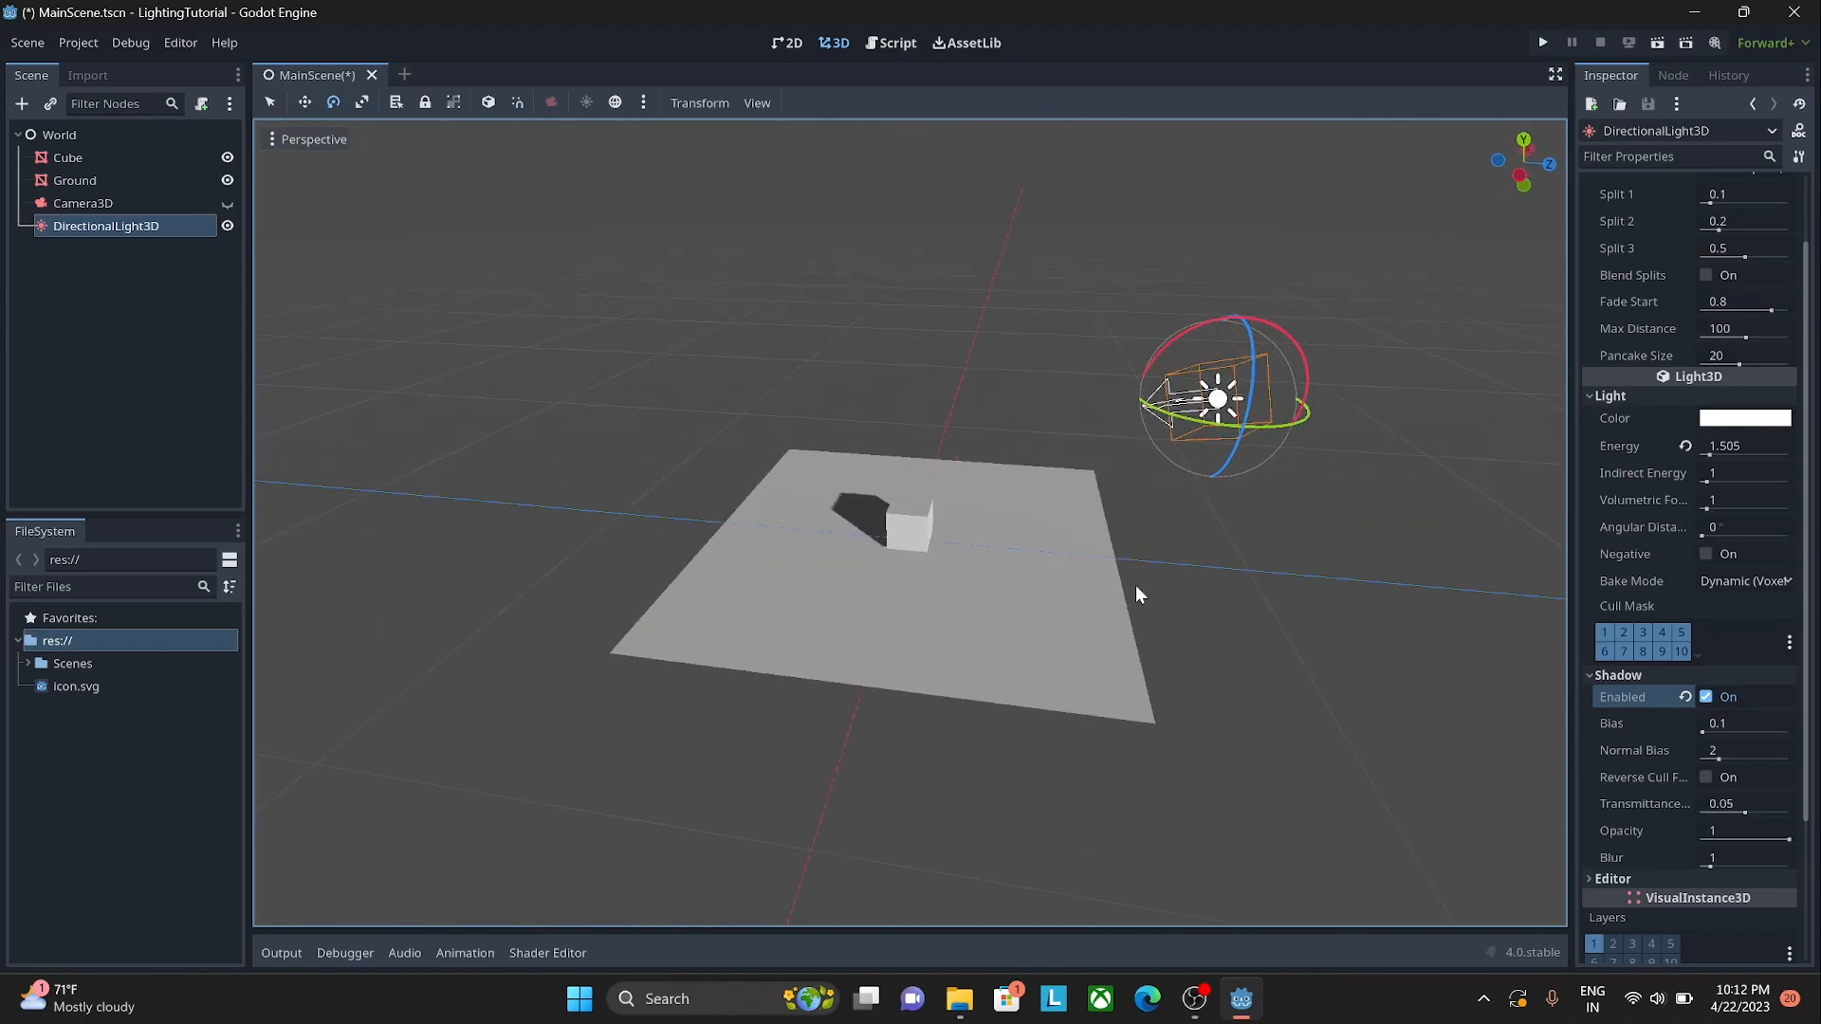